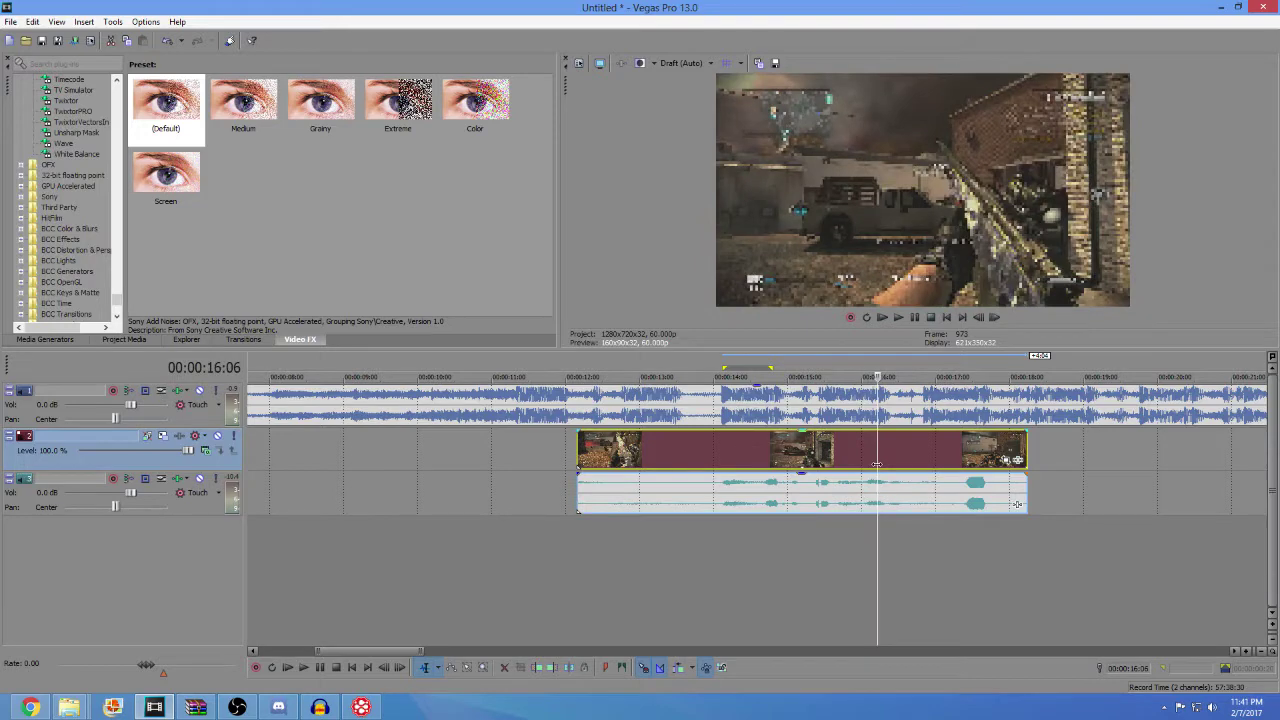
- Add the blue sniper gameplay clip to the timeline just after the first clip and scrub through its footage
mouse_move(69, 707)
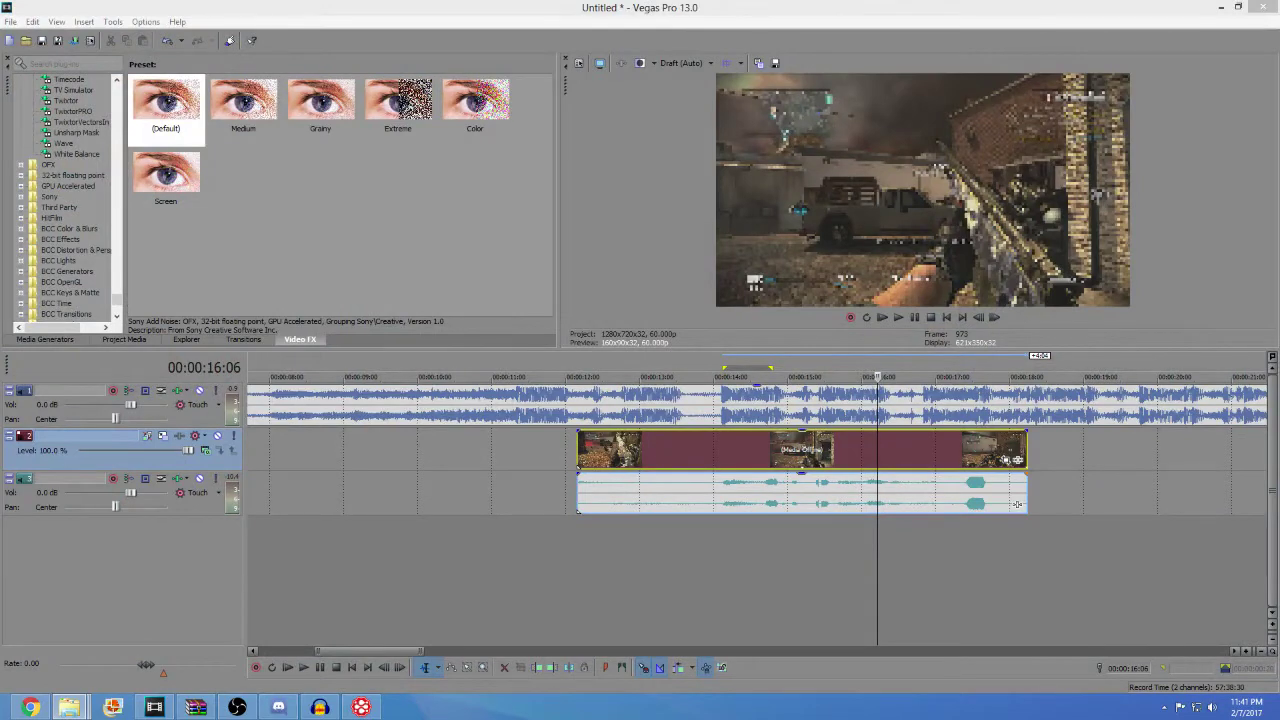
left_click_drag(1156, 506, 1071, 482)
left_click(1124, 421)
scroll(1112, 465, "down", 5)
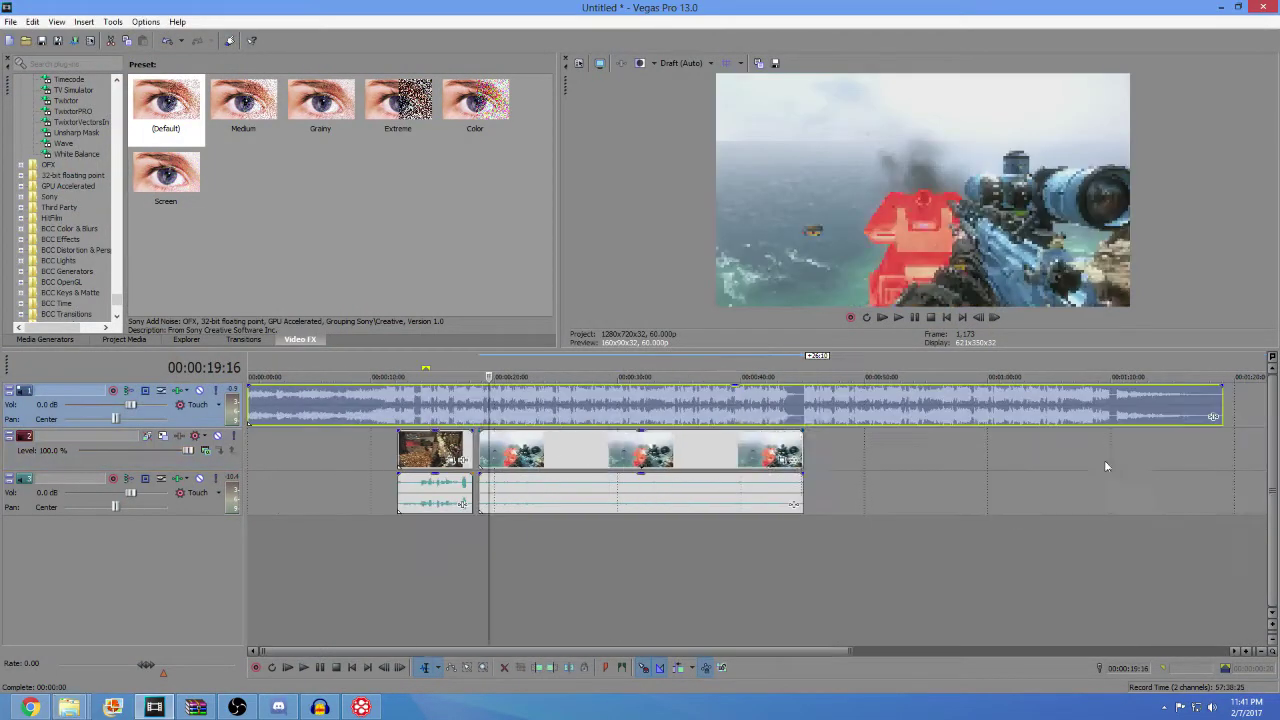
left_click_drag(486, 457, 568, 452)
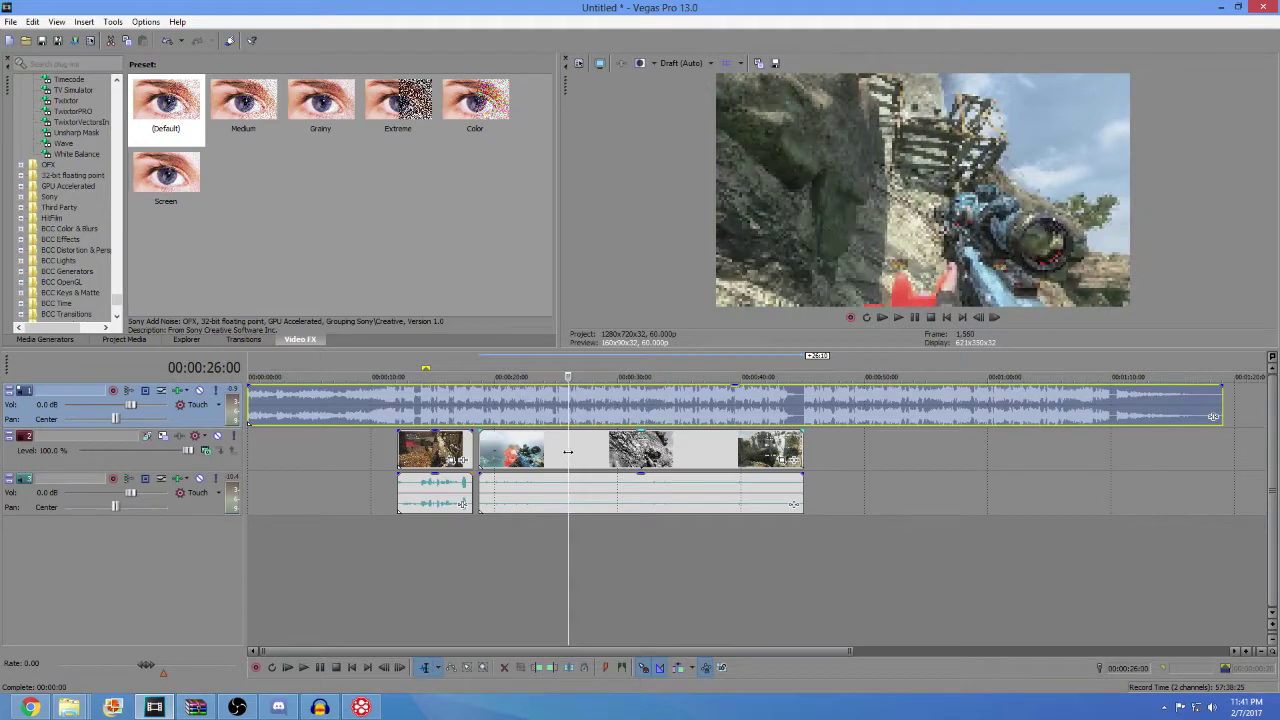
- Show the TwixtorPRO effect's presets and place the playhead on the first clip at 00:00:14:04
left_click(428, 449)
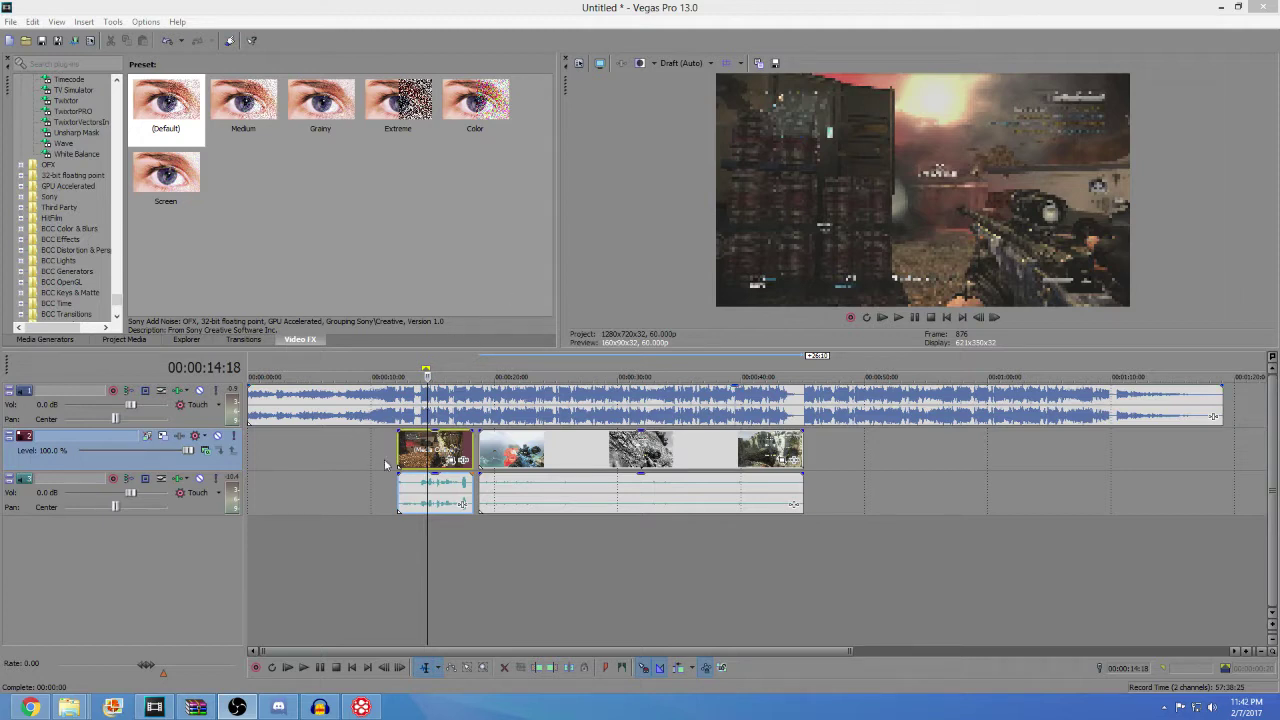
left_click(74, 111)
scroll(531, 487, "up", 2)
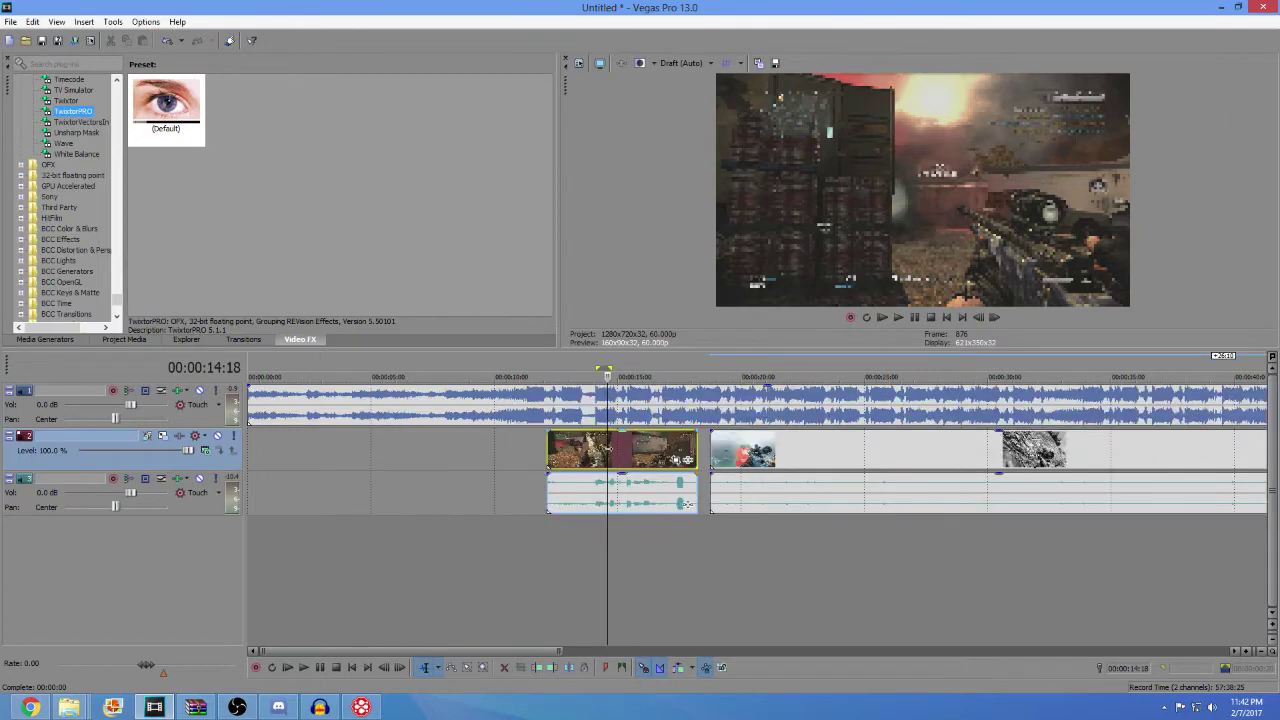
left_click_drag(607, 449, 598, 452)
scroll(668, 496, "up", 4)
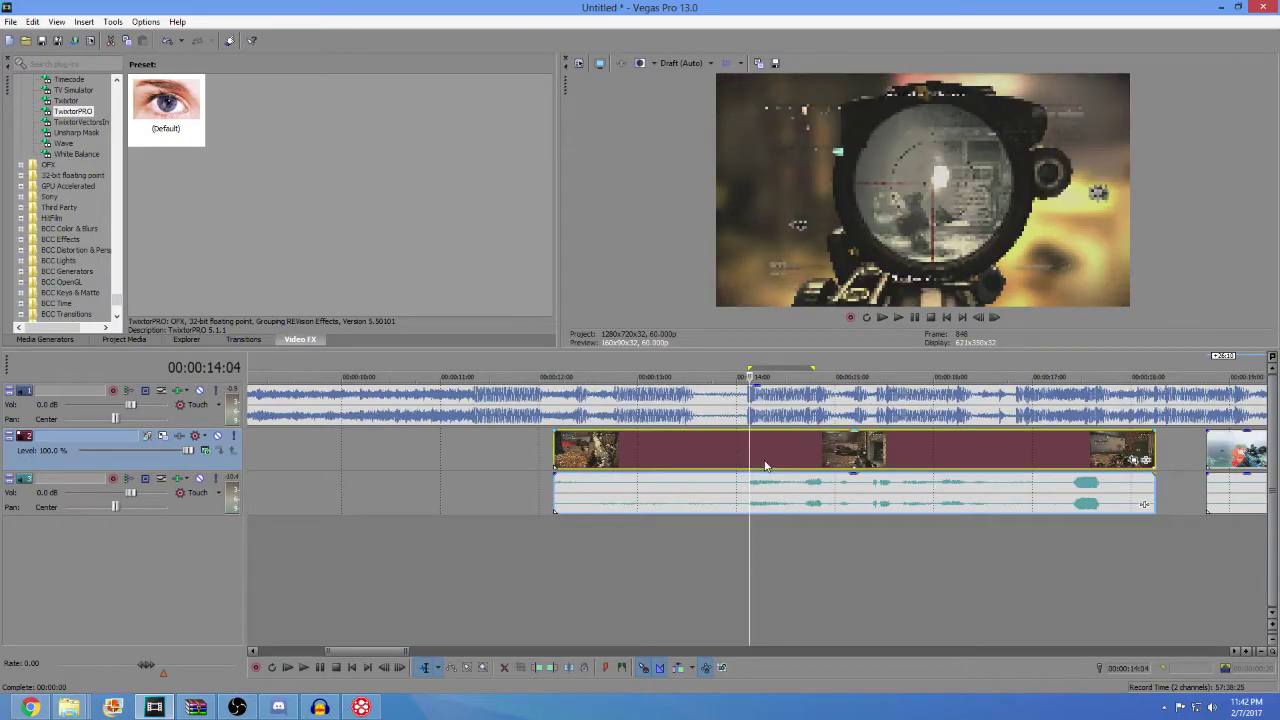
- Mute the video track and the gameplay audio track, and listen to the music alone from 00:00:14:04
left_click(218, 437)
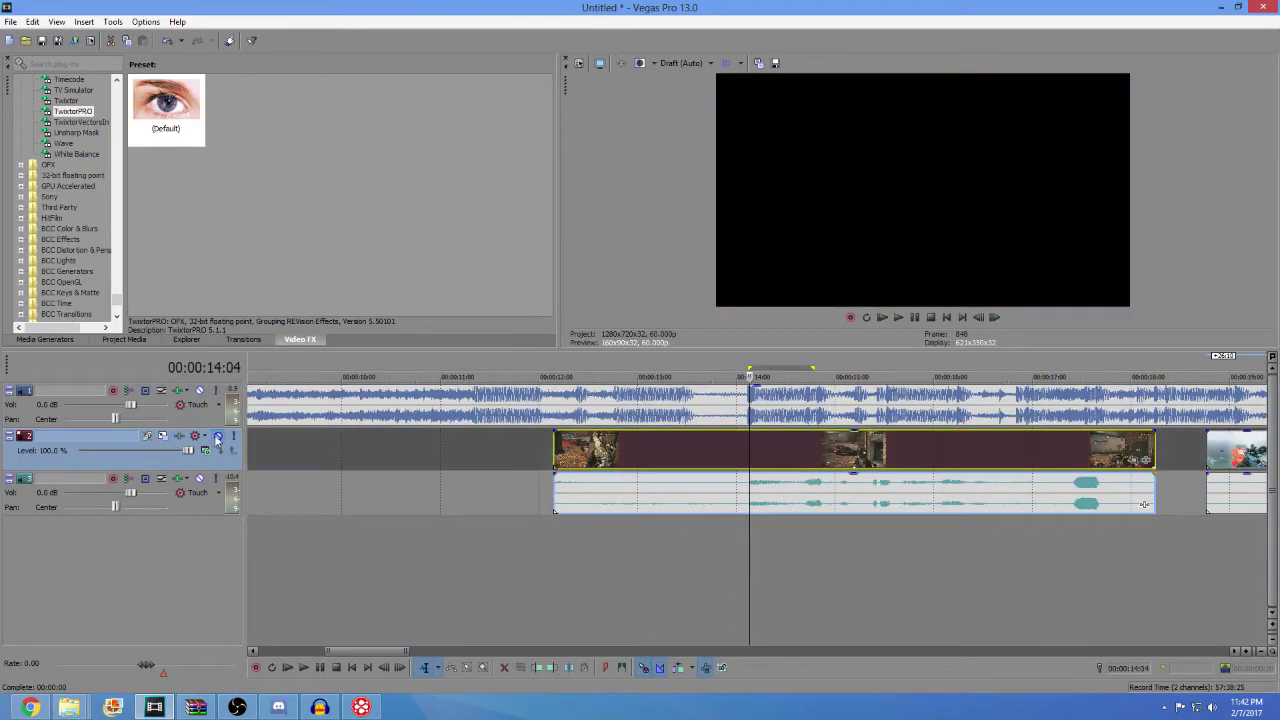
left_click(199, 480)
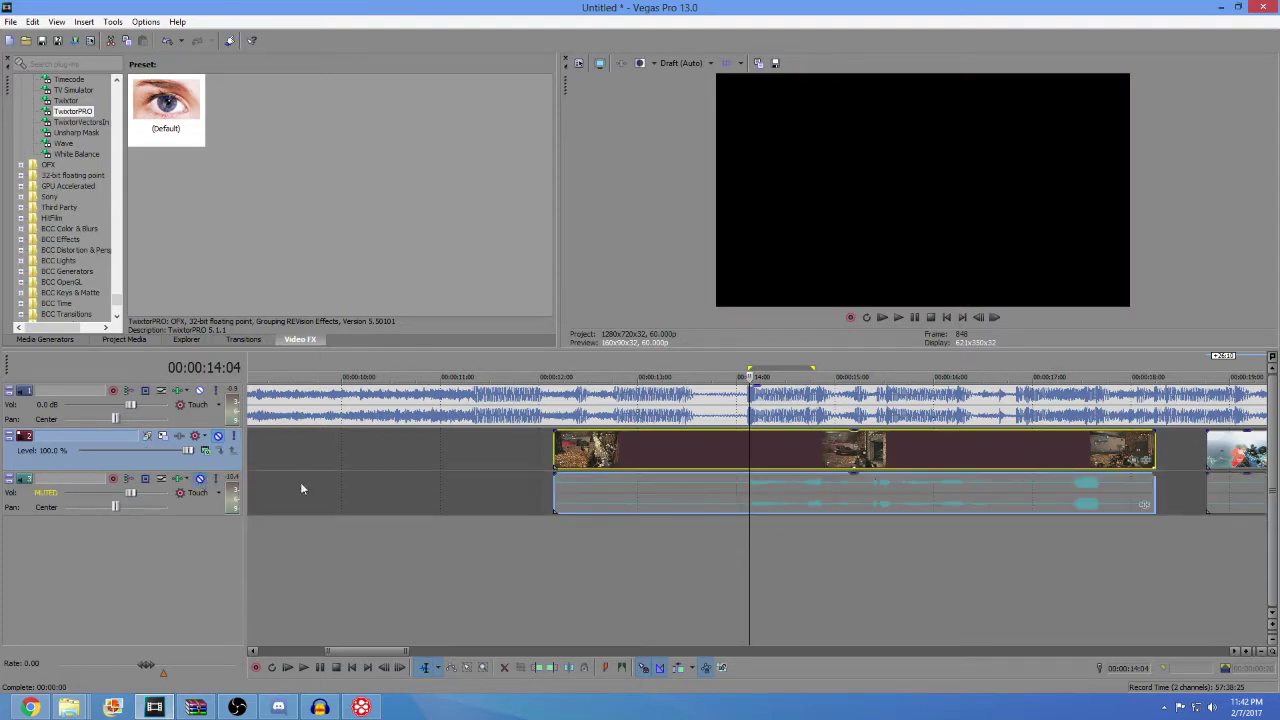
key("space")
scroll(784, 499, "down", 2)
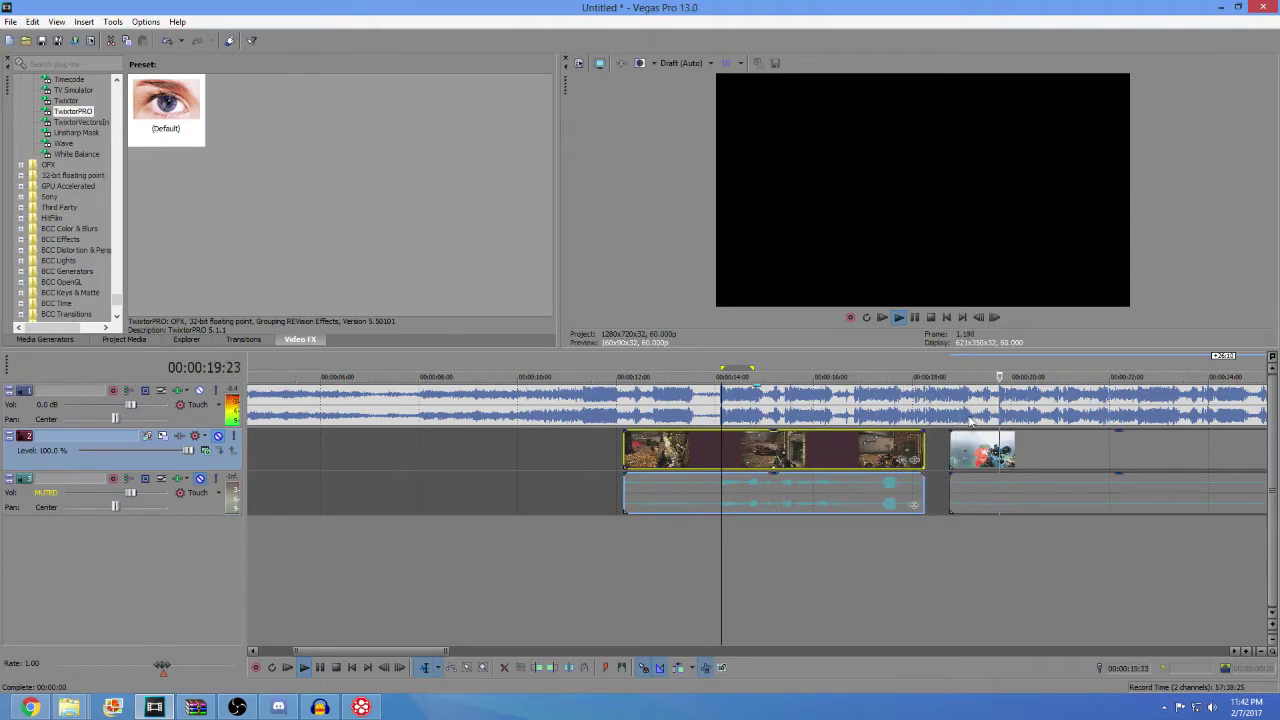
scroll(1010, 450, "down", 3)
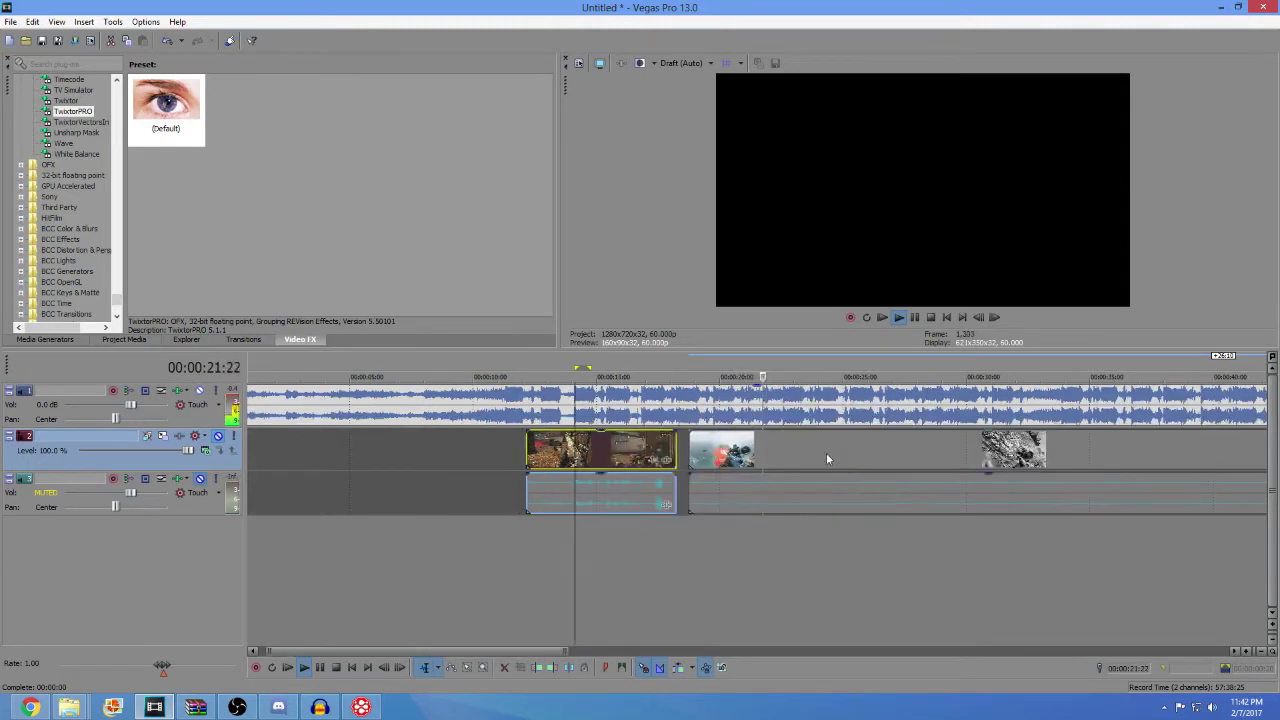
left_click(763, 412)
key("space")
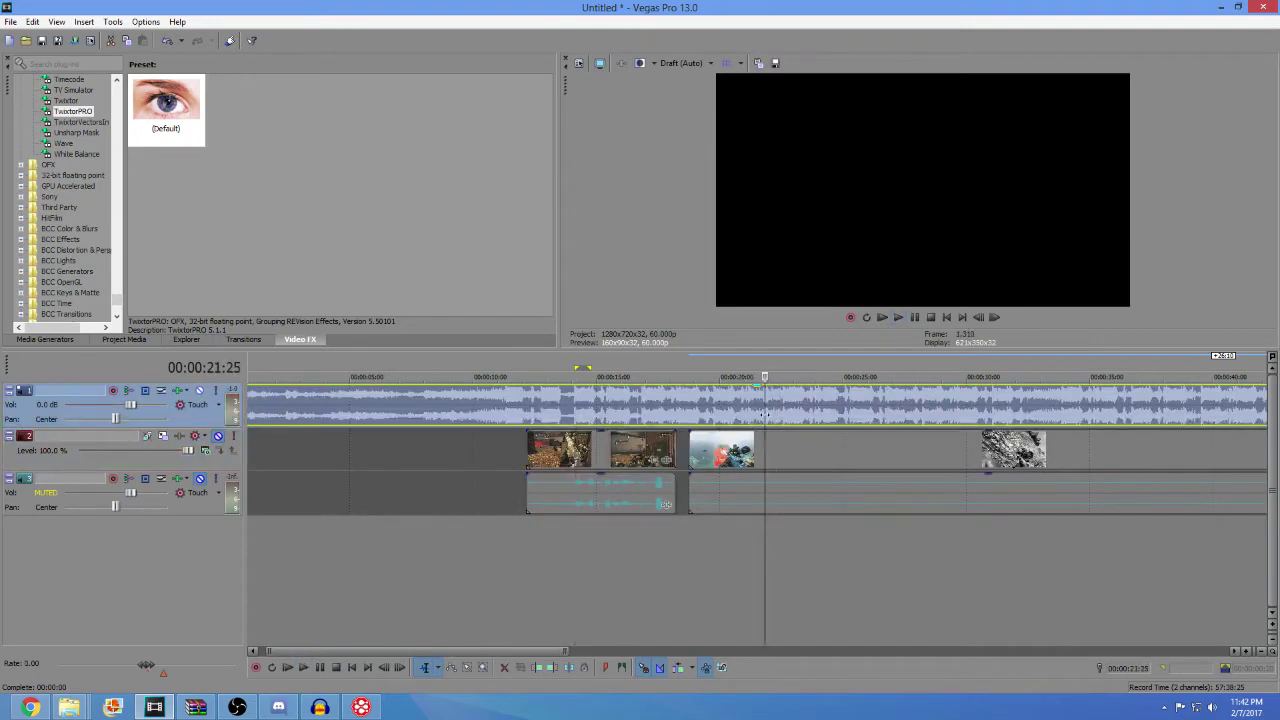
- Place two beat markers over the first gameplay clip, at 00:00:14:03 and 00:00:14:25
left_click(567, 446)
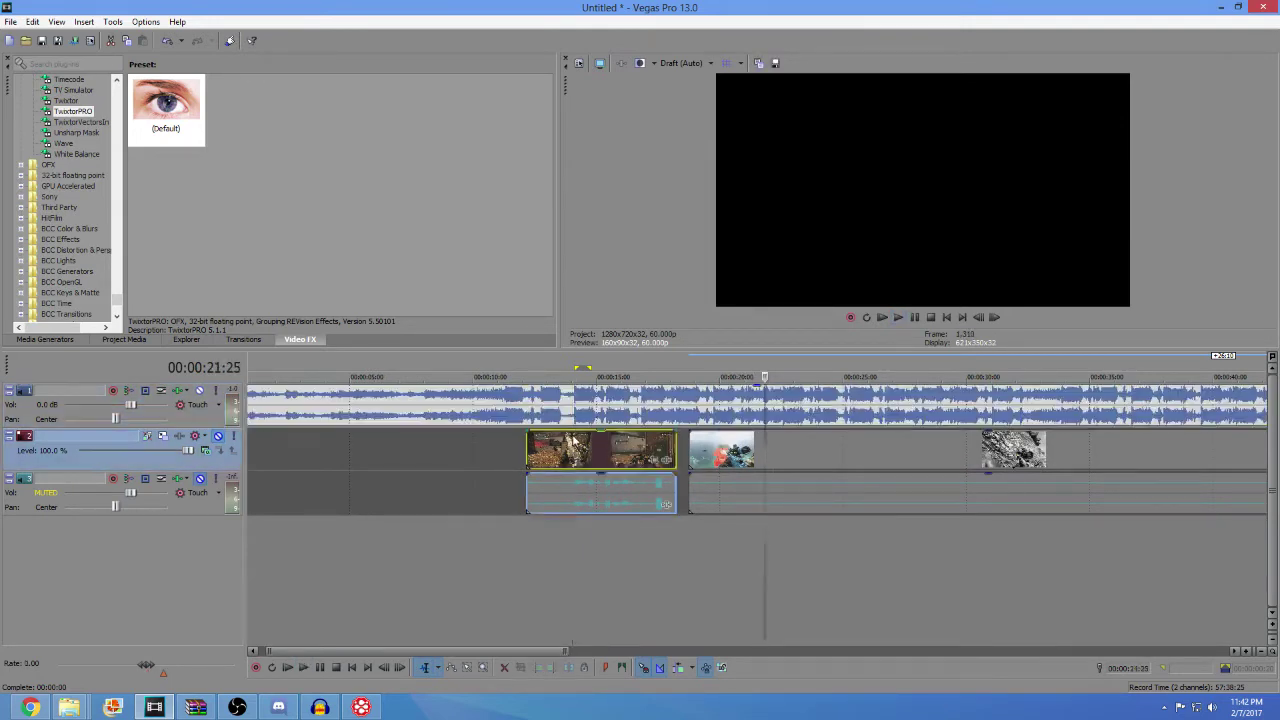
scroll(678, 523, "up", 4)
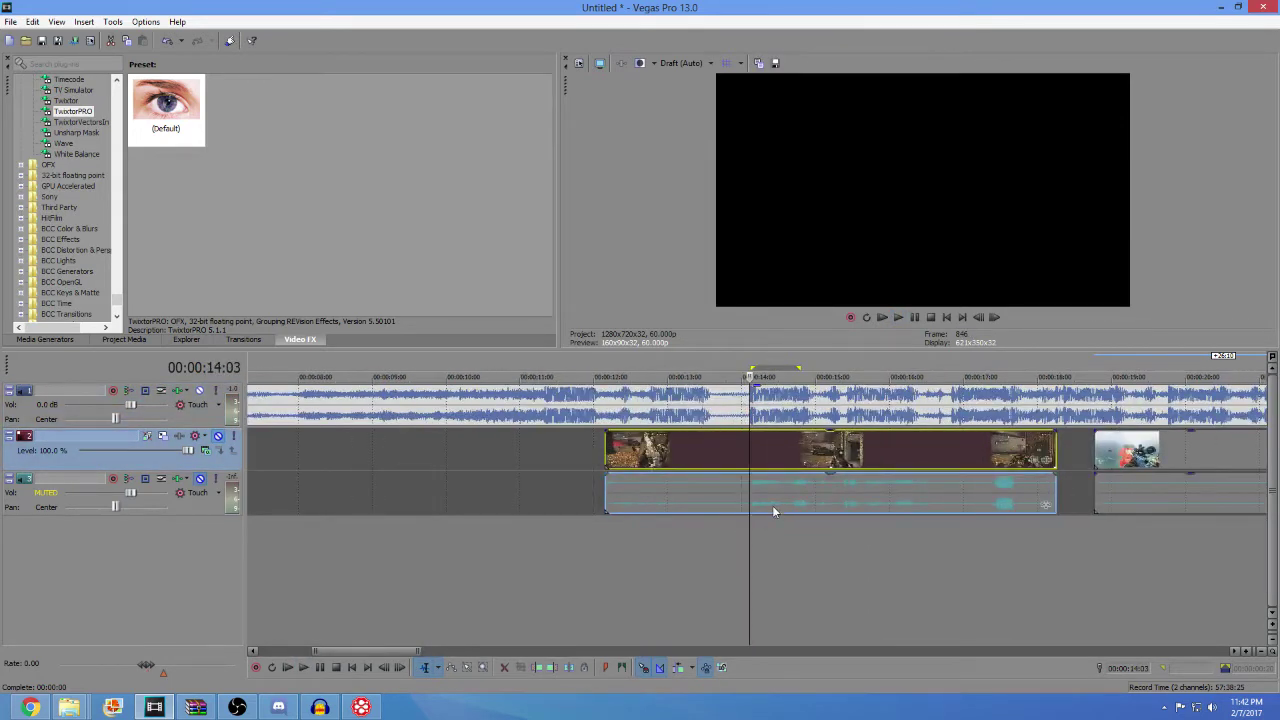
key("m")
key("space")
left_click(803, 441)
key("m")
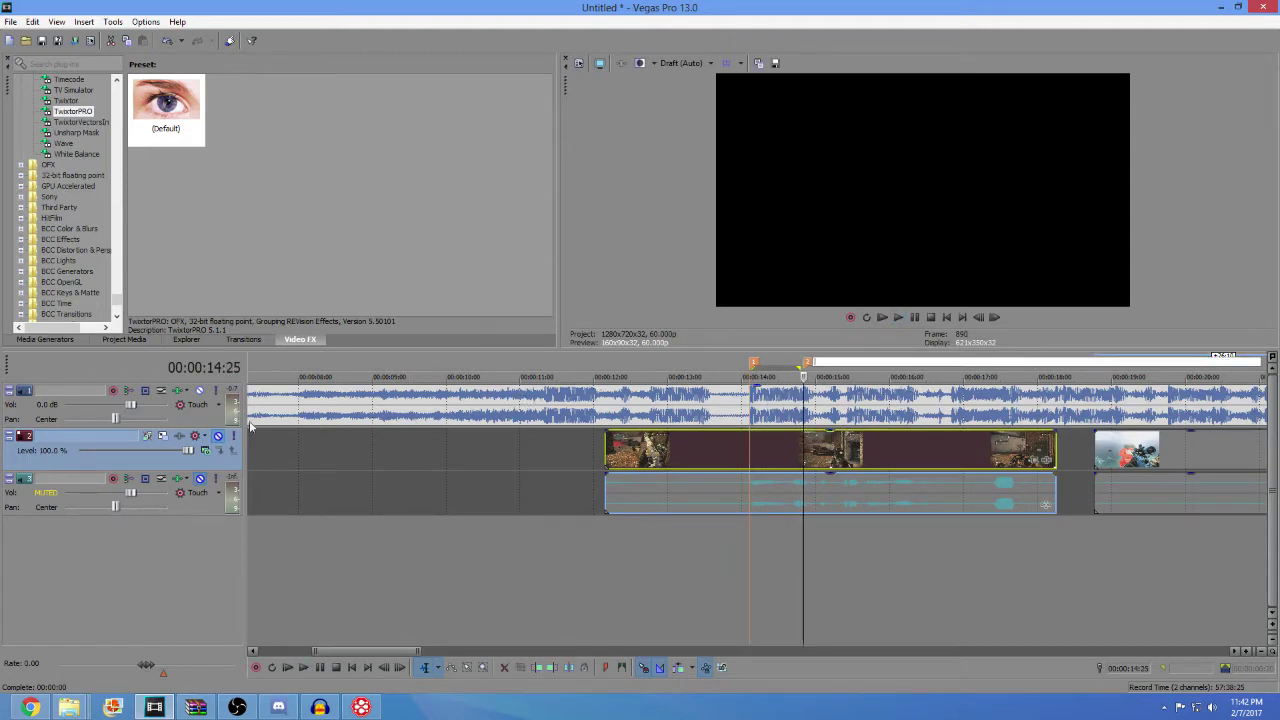
- Unmute the video track and add a third beat marker at 00:00:15:13 after replaying the section
key("Return")
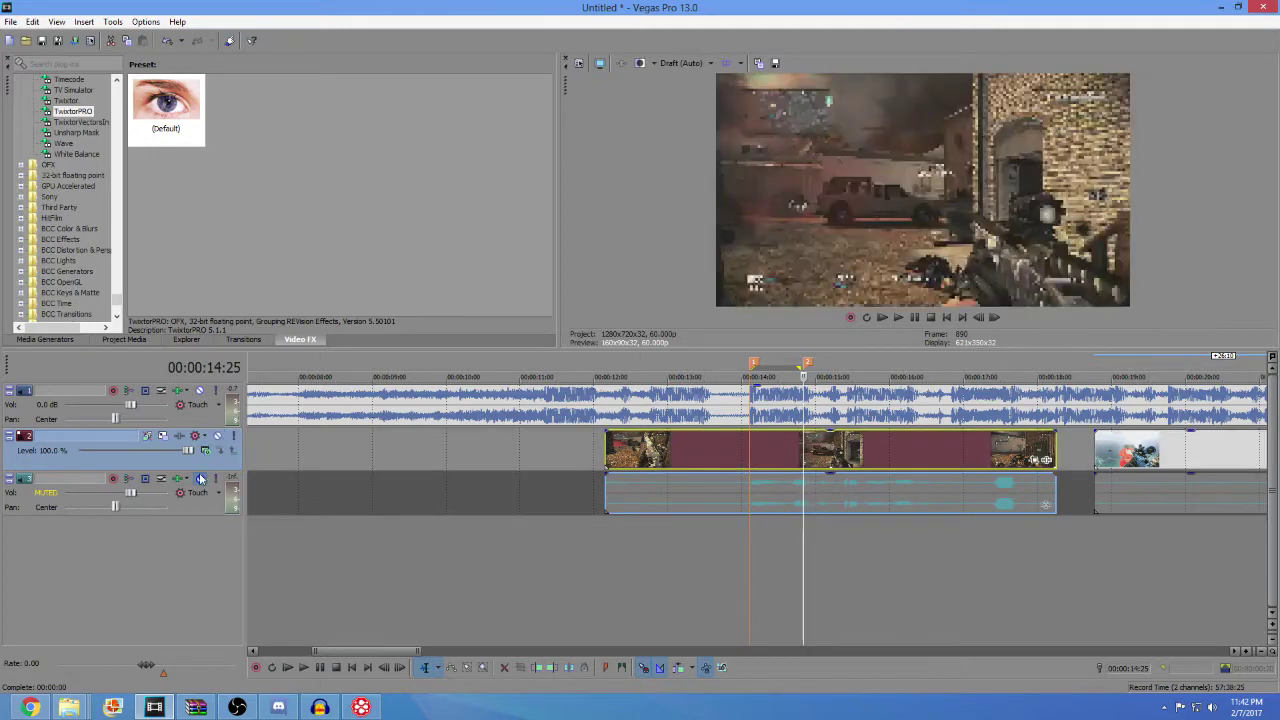
left_click(747, 444)
key("space")
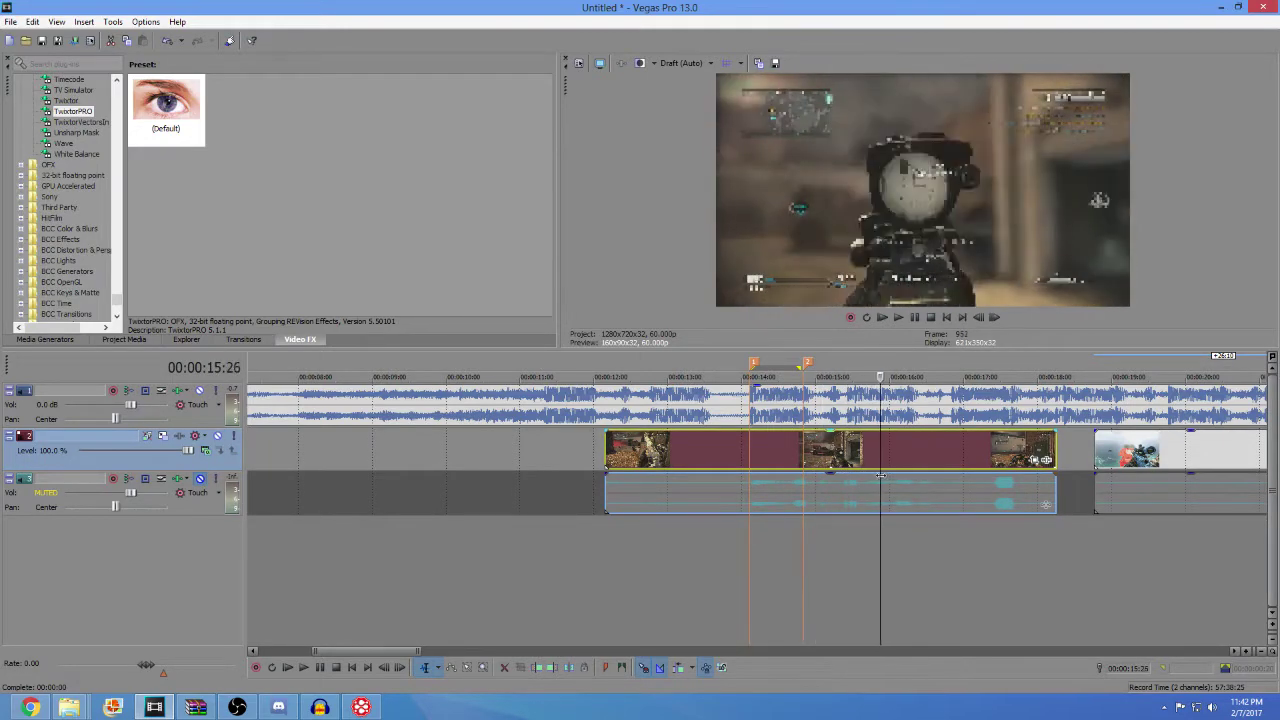
left_click(785, 487)
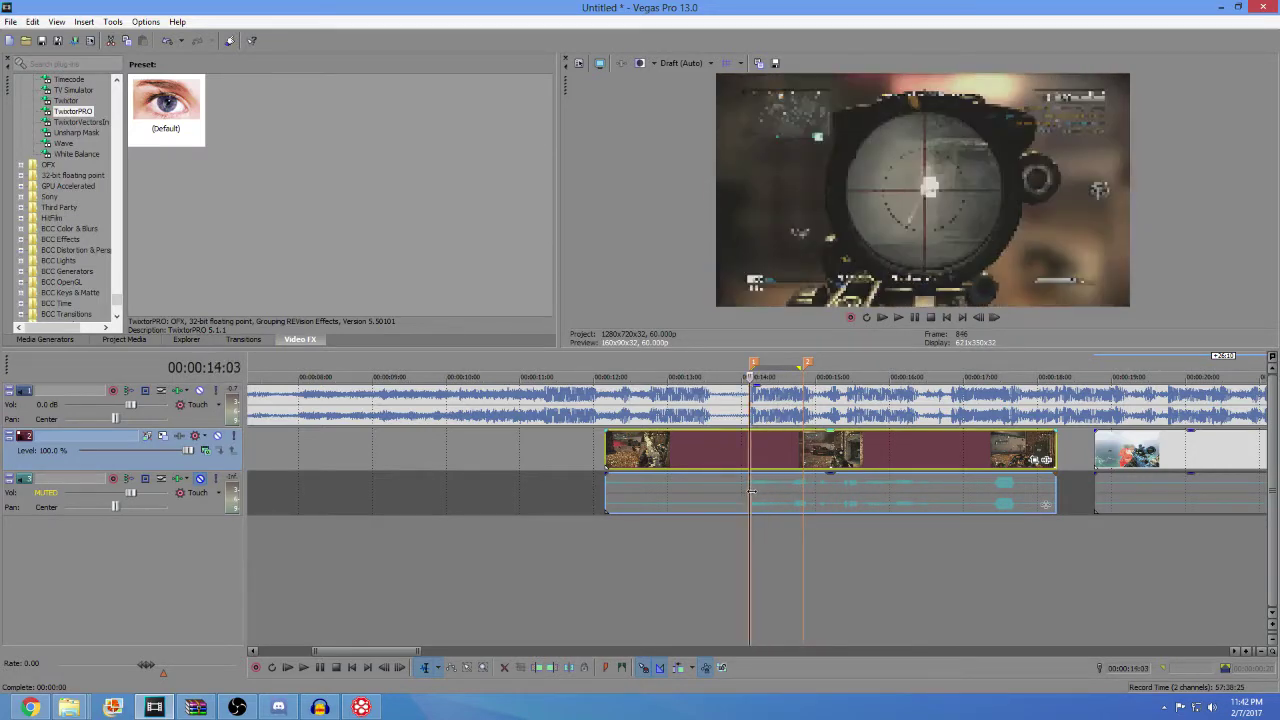
left_click(785, 487)
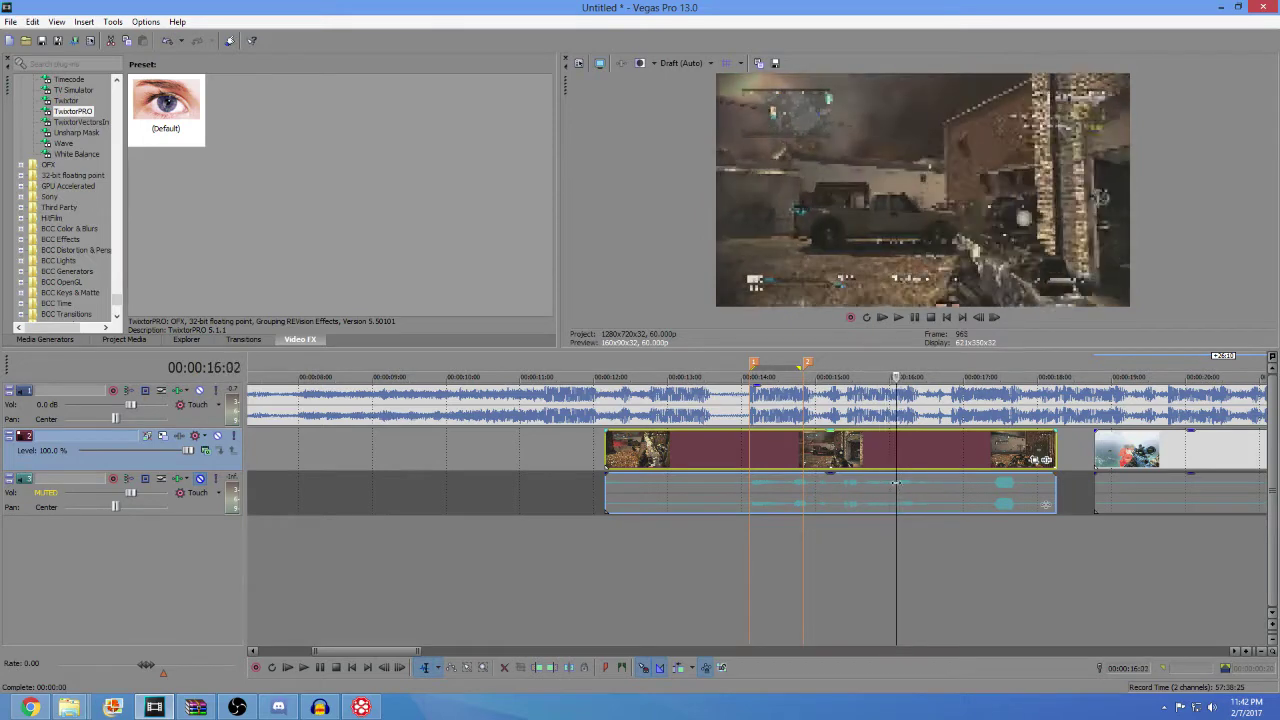
key("space")
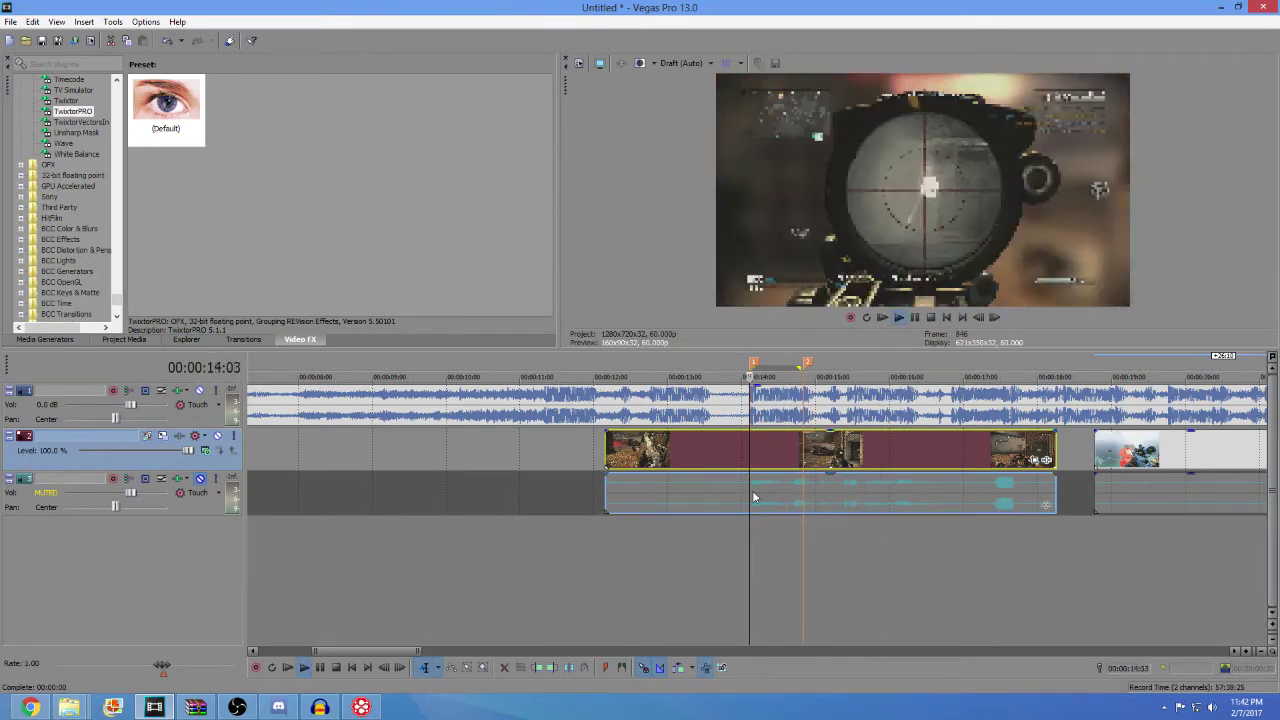
key("Return")
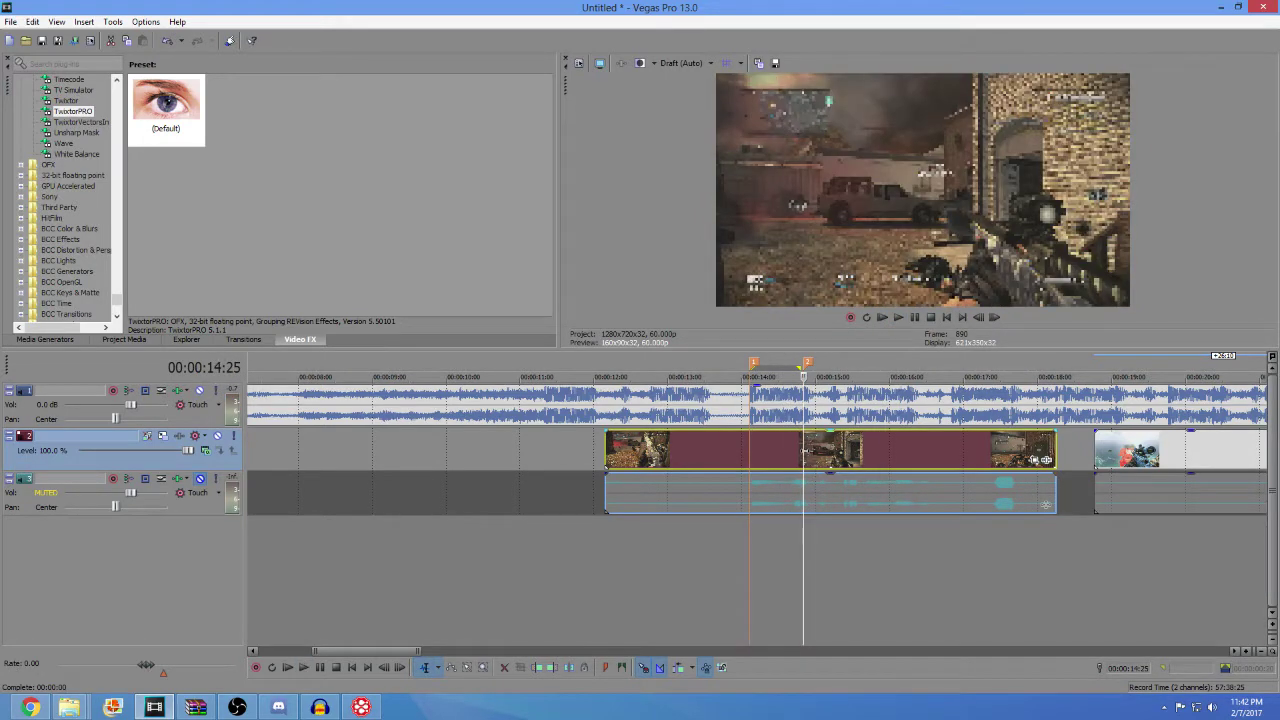
key("space")
key("m")
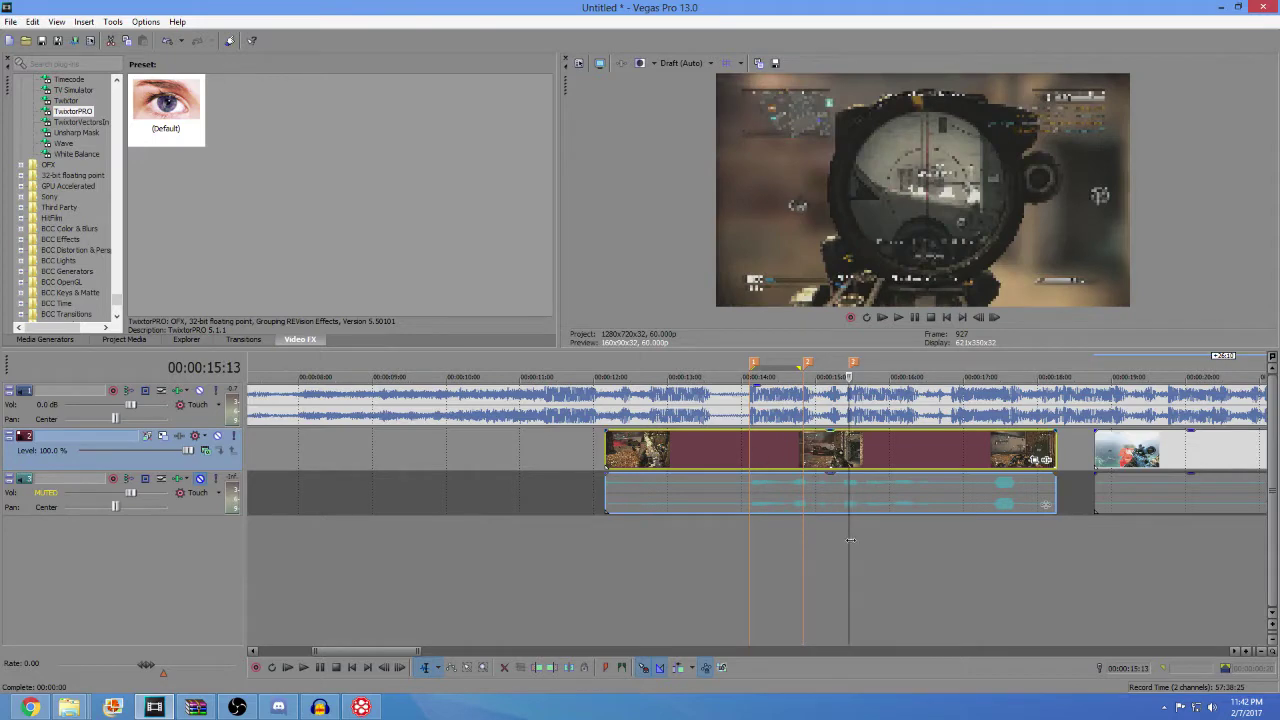
- Unmute the gameplay audio track and split the first gameplay clip at marker 1 (00:00:14:03)
left_click(200, 478)
left_click(756, 458)
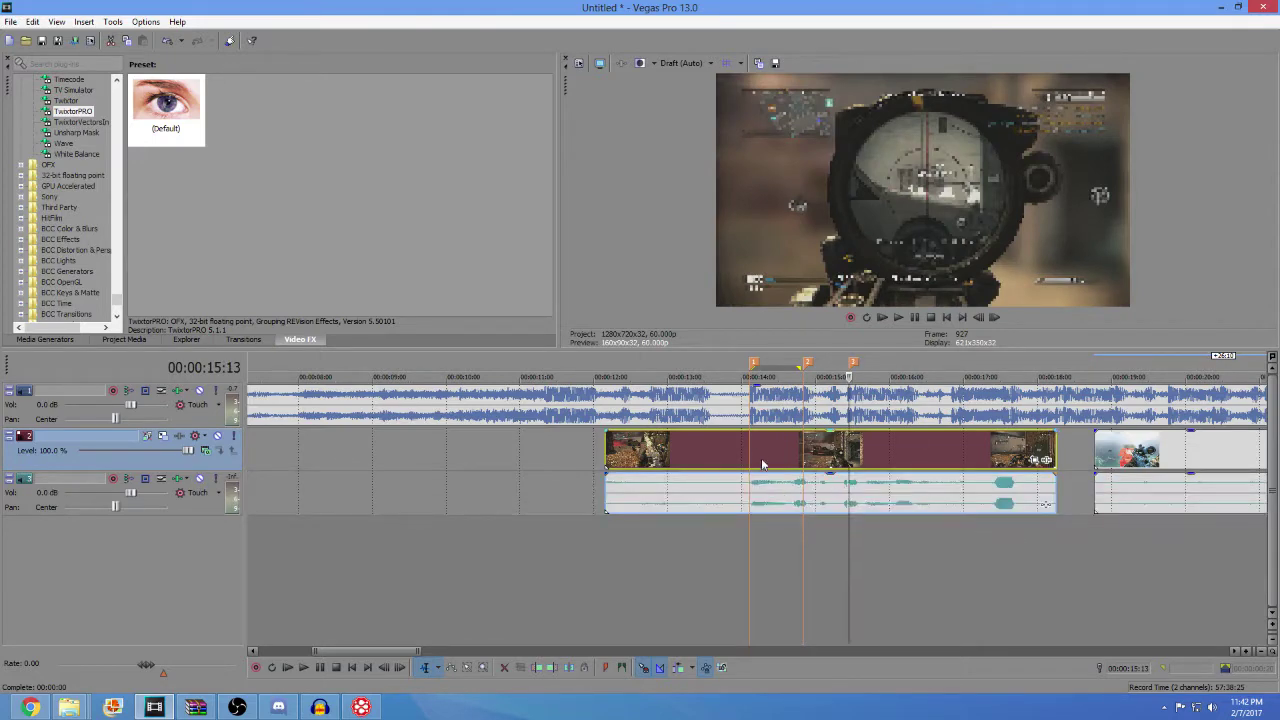
scroll(756, 458, "up", 5)
key("space")
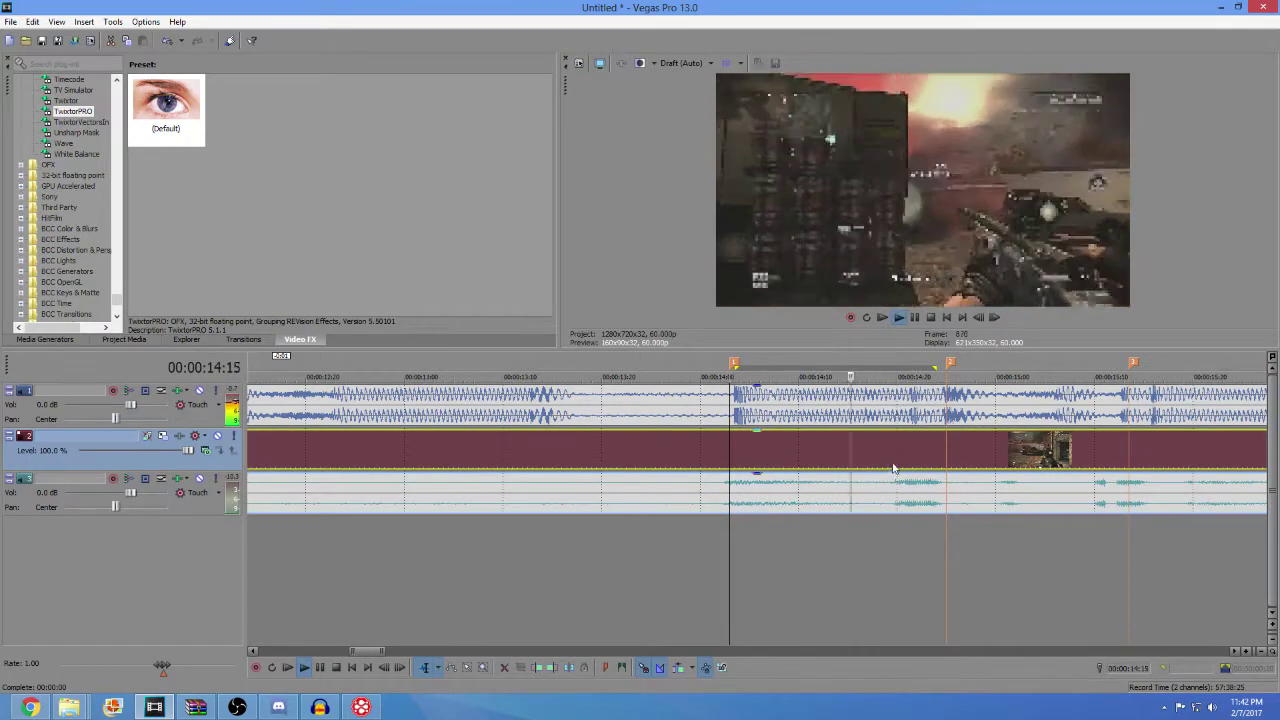
key("space")
key("s")
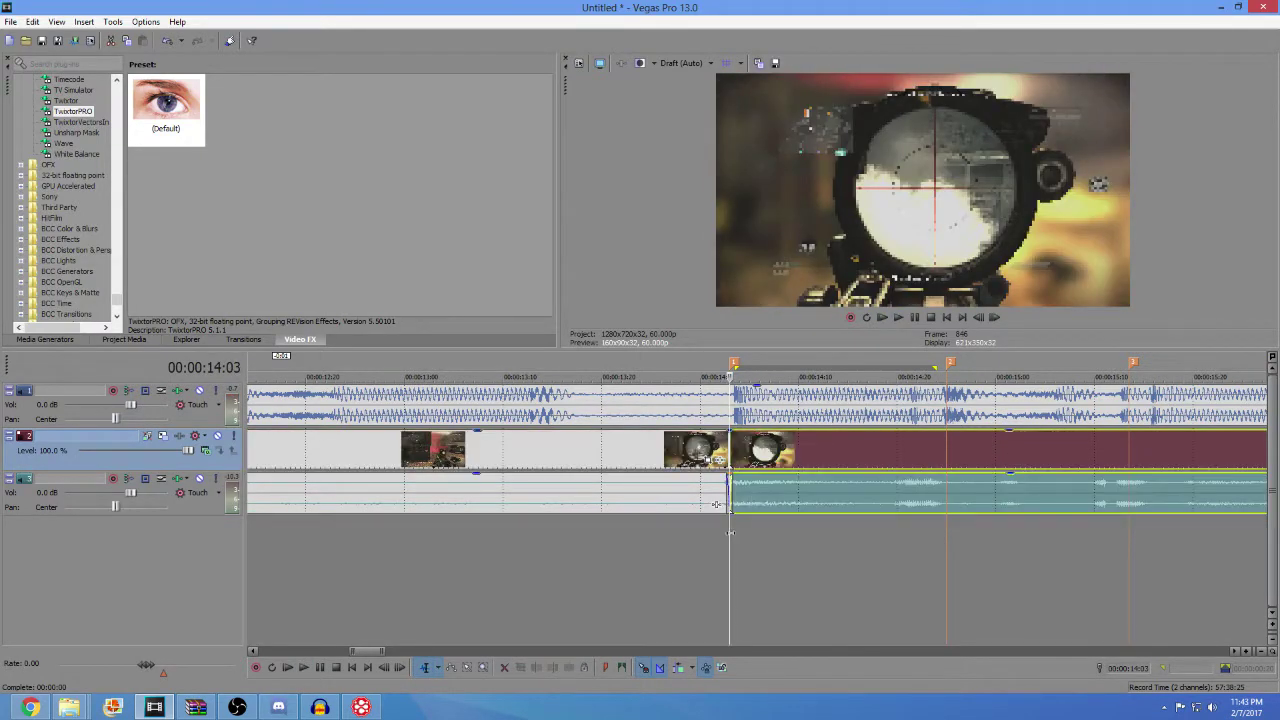
- Split the gameplay clip at 00:00:14:18 and move the remaining part so it starts at marker 2
left_click_drag(769, 528, 877, 535)
key("ctrl+d")
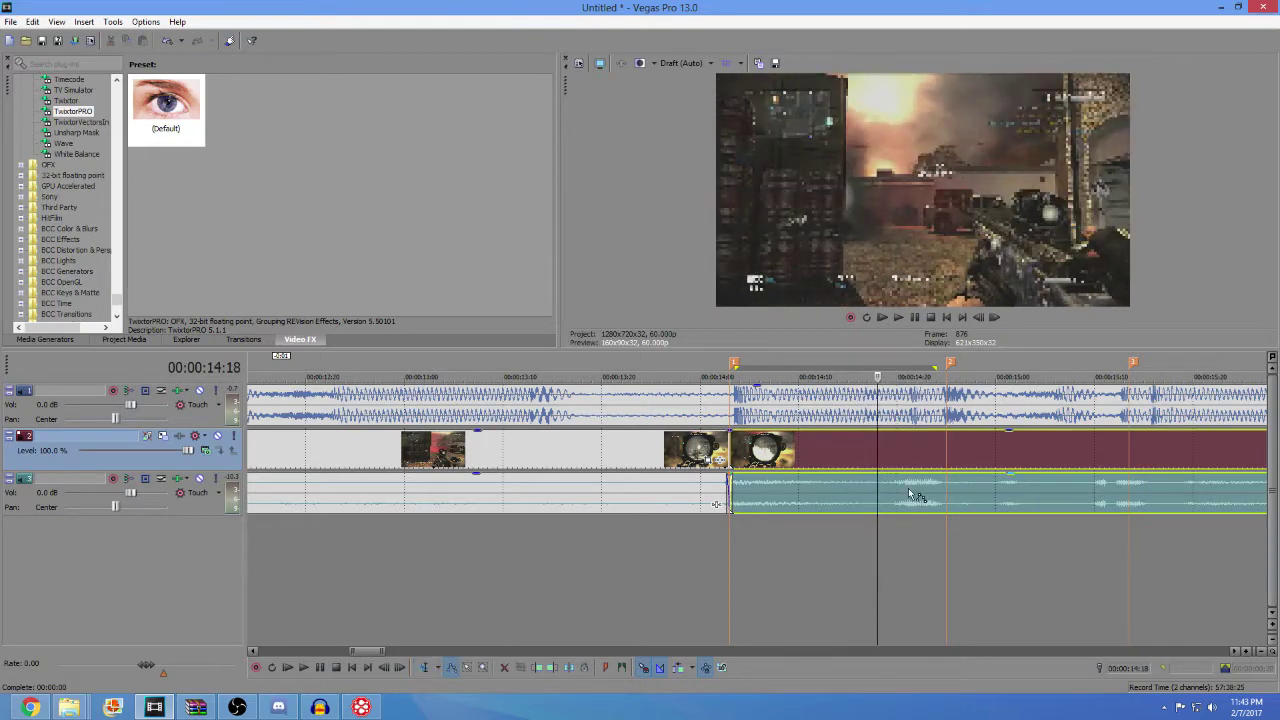
key("ctrl+d")
key("ctrl+d")
key("s")
left_click_drag(906, 443, 980, 456)
key("space")
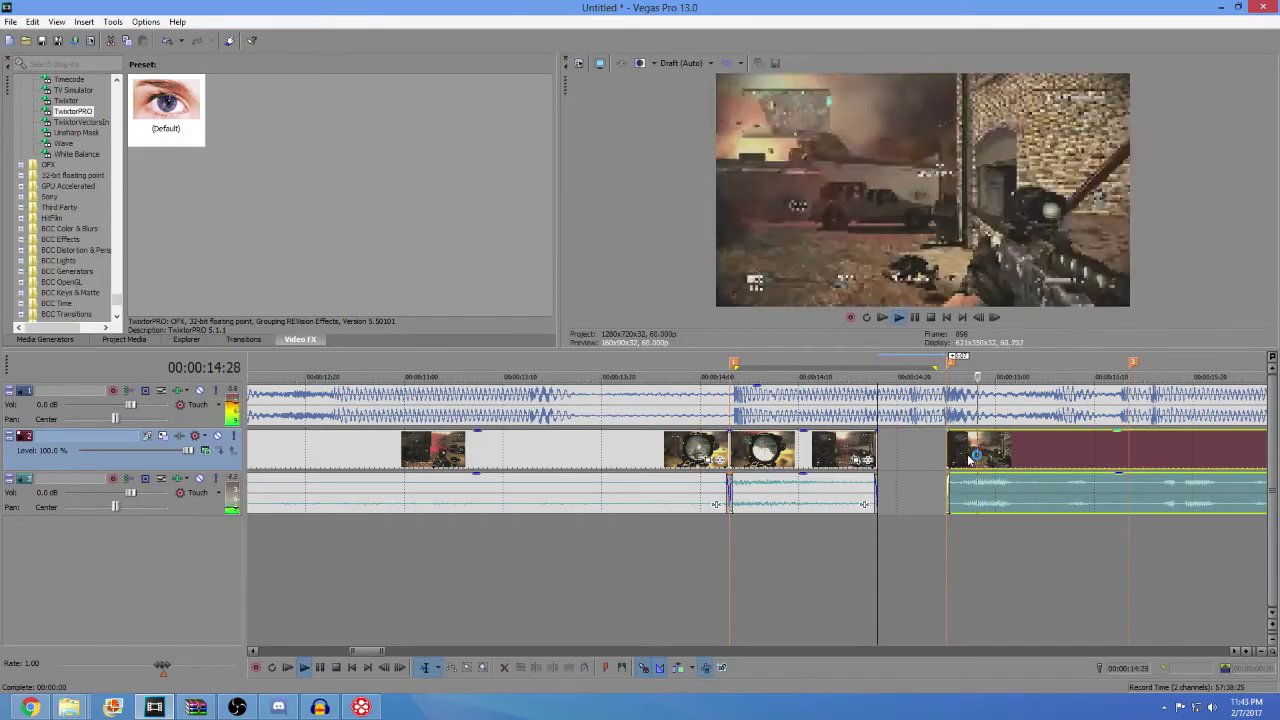
key("space")
scroll(960, 465, "down", 5)
key("space")
key("space")
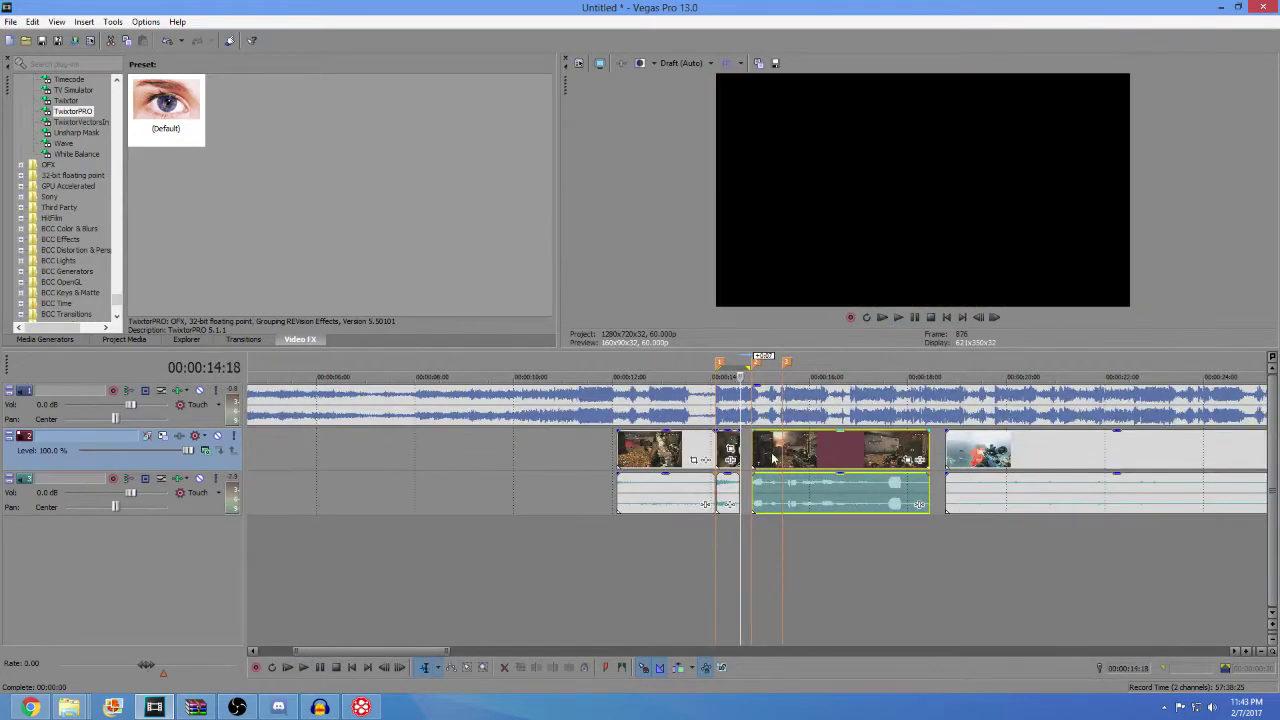
- Split the clip at marker 3 (00:00:15:13), then shift the remainder earlier and trim its start to that marker
left_click(782, 450)
left_click_drag(829, 450, 813, 459)
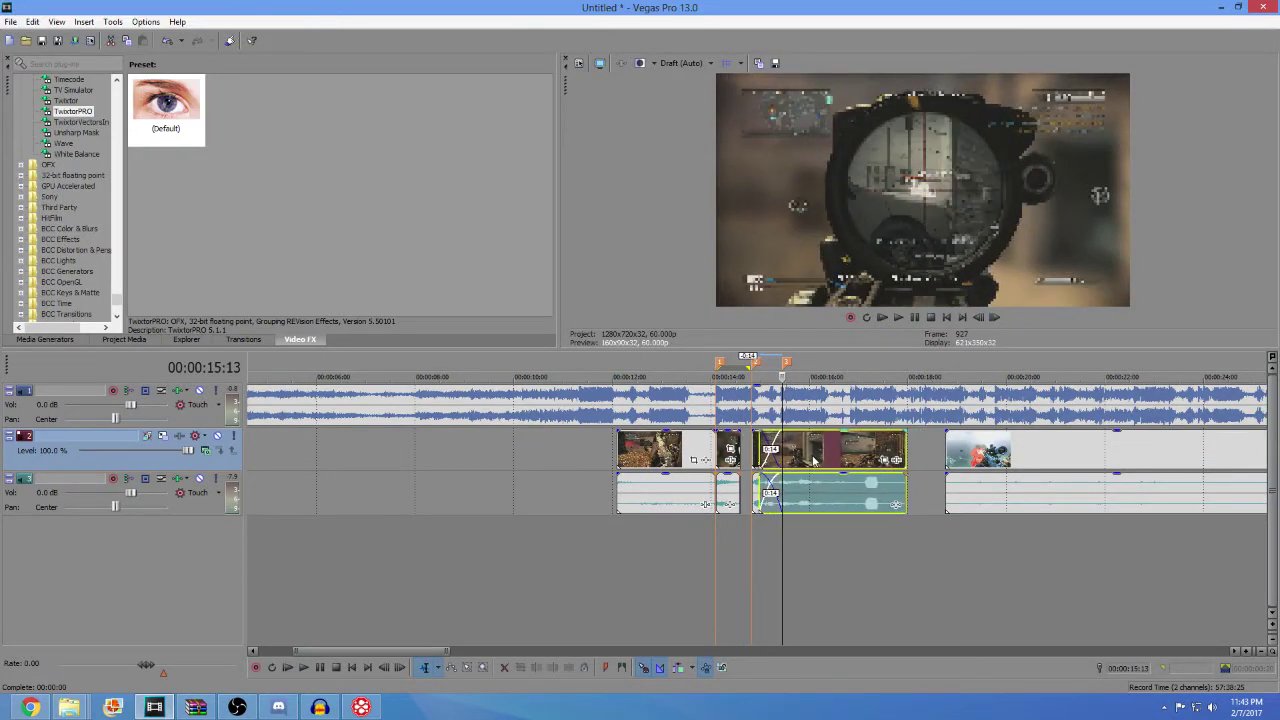
key("space")
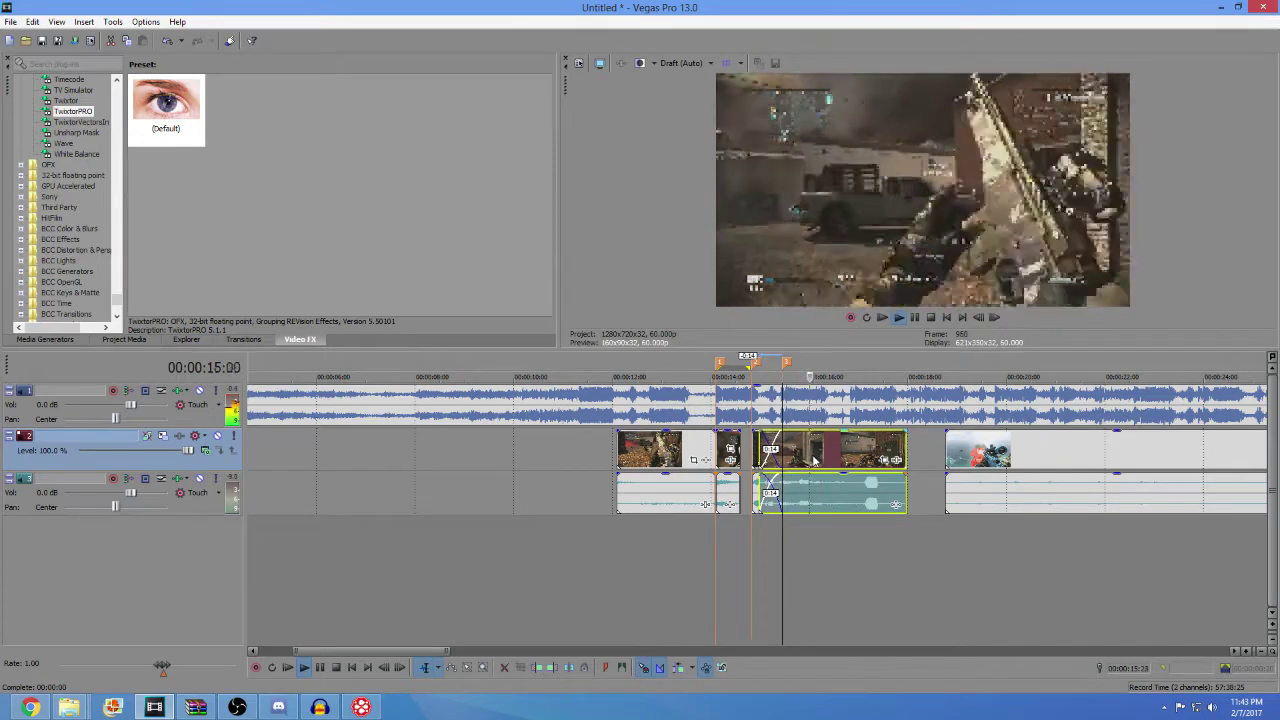
right_click(813, 459)
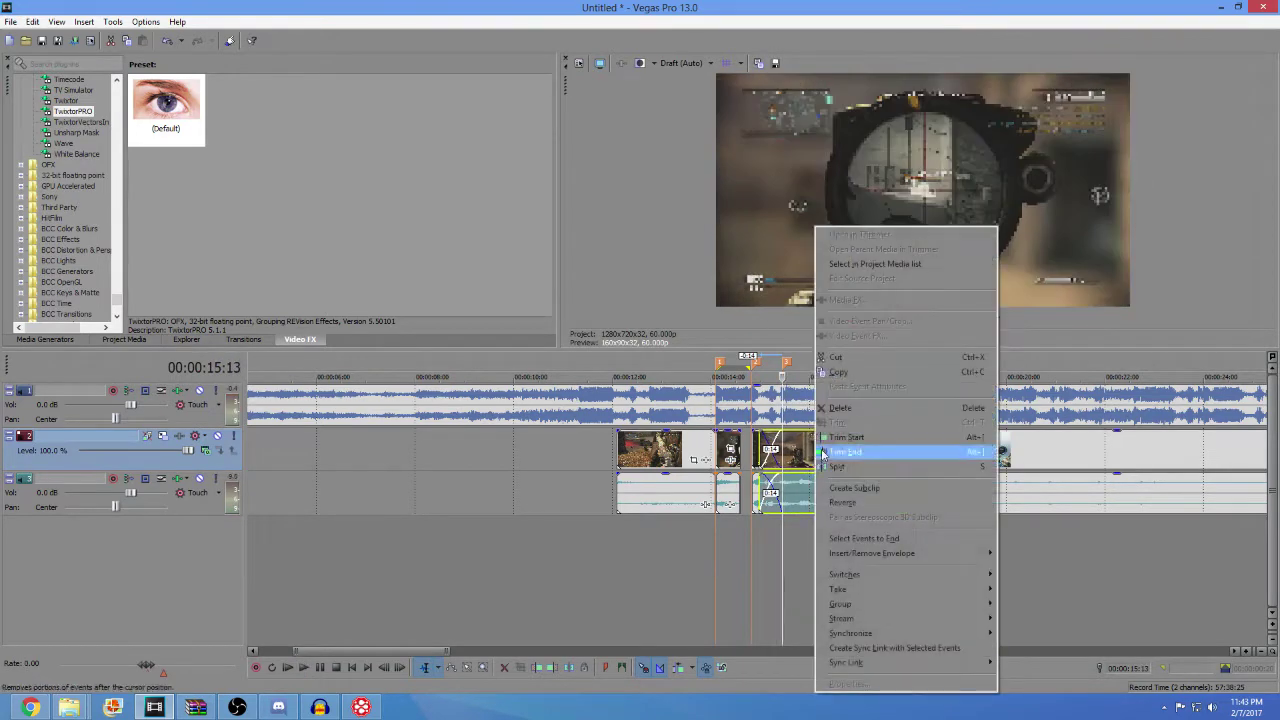
left_click(830, 449)
key("space")
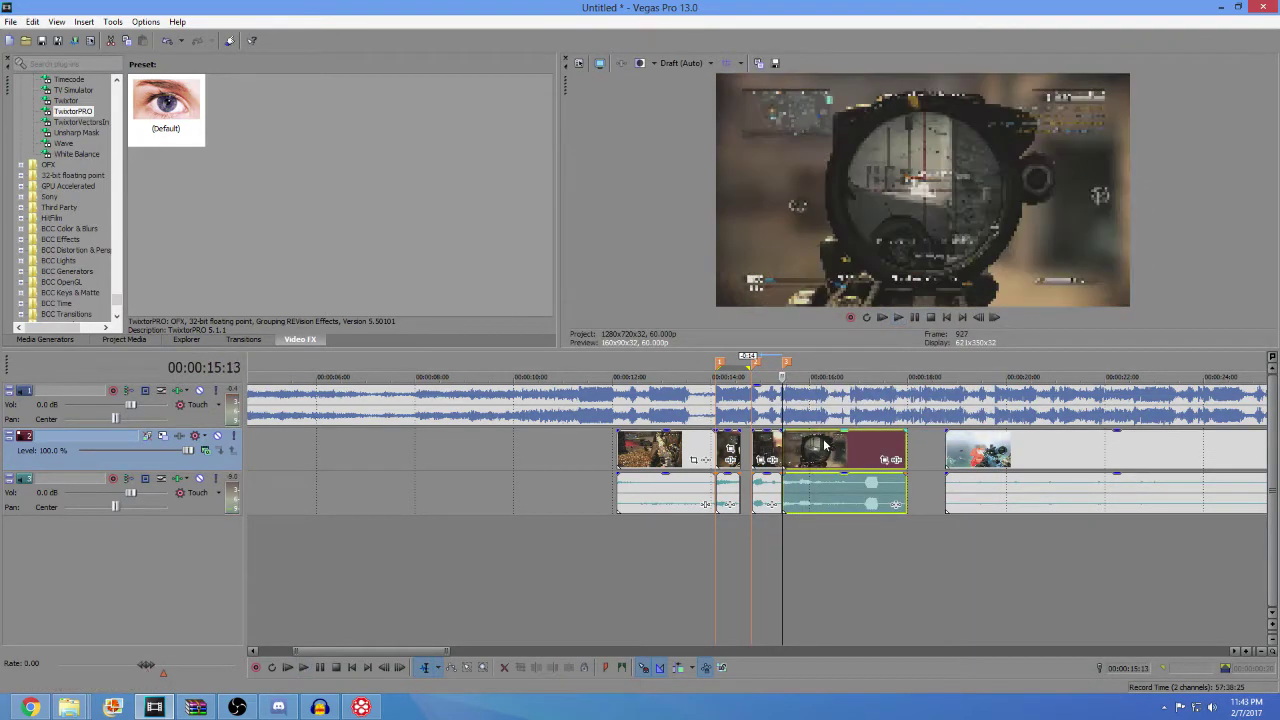
- Trim the end of the last gameplay segment at 00:00:16:06
left_click(821, 447)
right_click(821, 447)
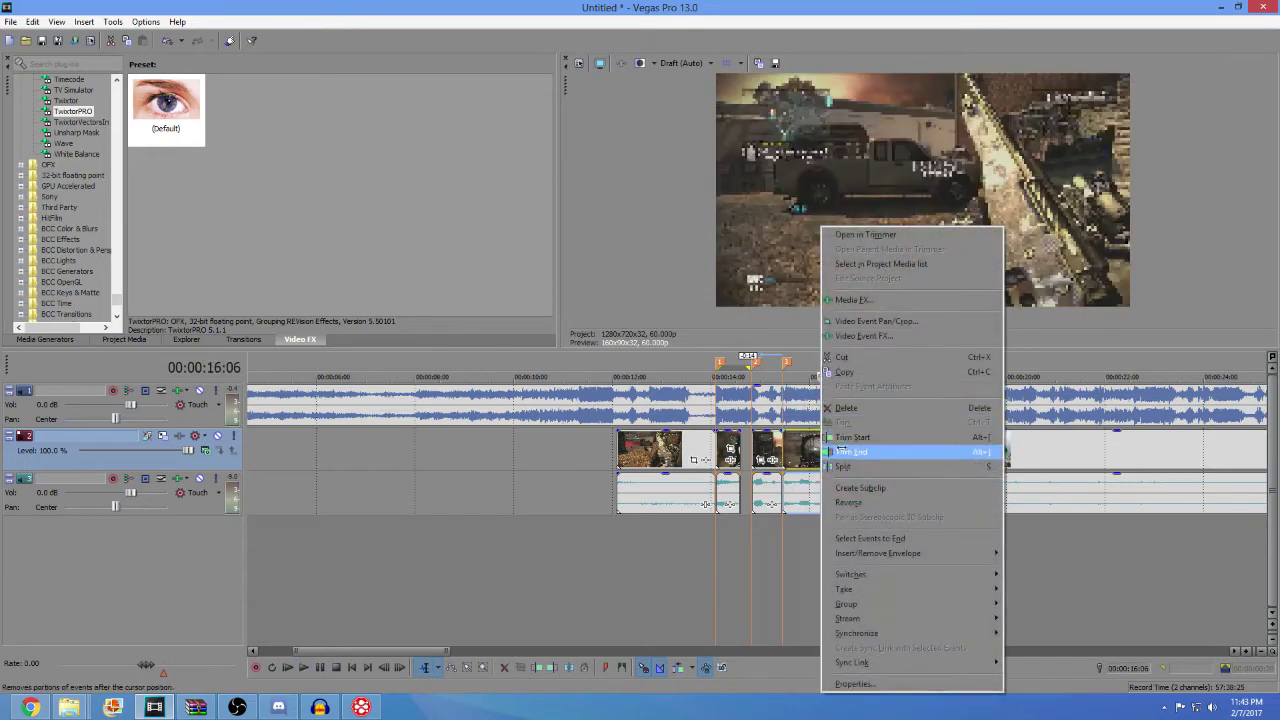
left_click(843, 452)
- Check the trimmed segments around the three markers, finishing with the playhead at 00:00:15:23 in the last one
left_click(705, 492)
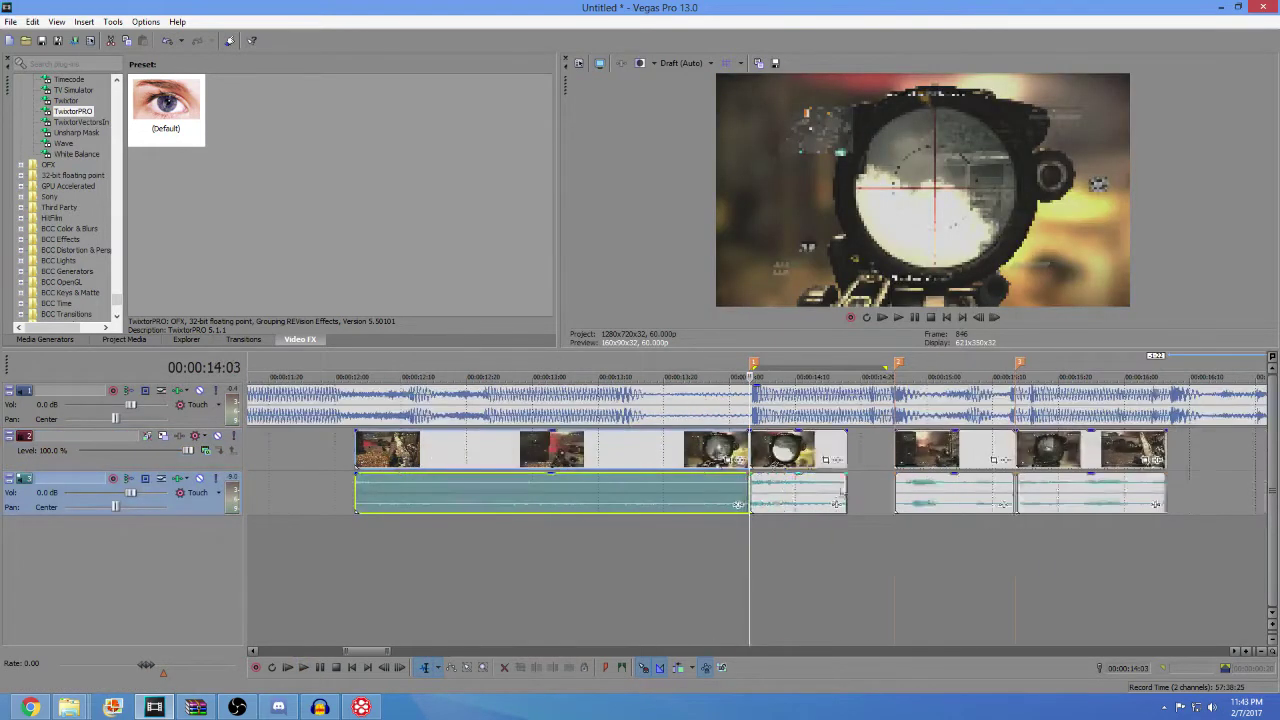
left_click(818, 490)
left_click(831, 490)
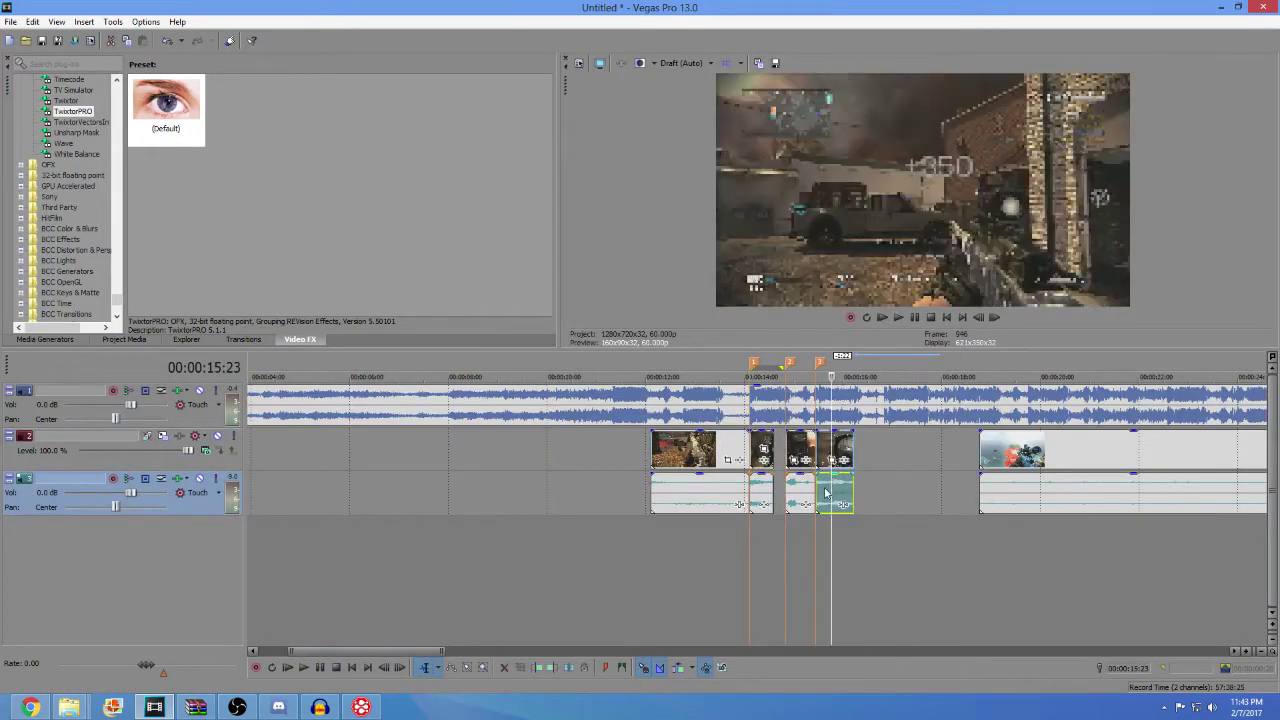
scroll(790, 492, "up", 2)
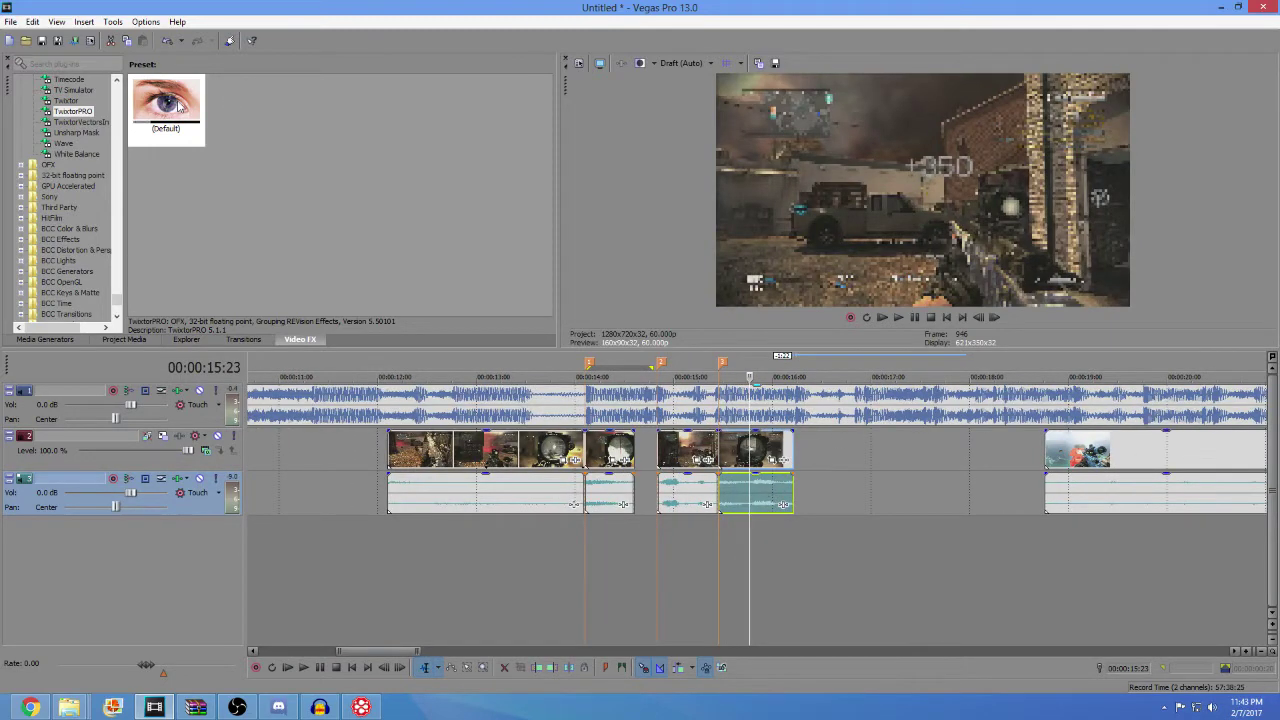
- Apply the default TwixtorPRO preset to the clip between markers 1 and 2, set its Speed to 350% and enable Speed animation
left_click_drag(178, 104, 645, 452)
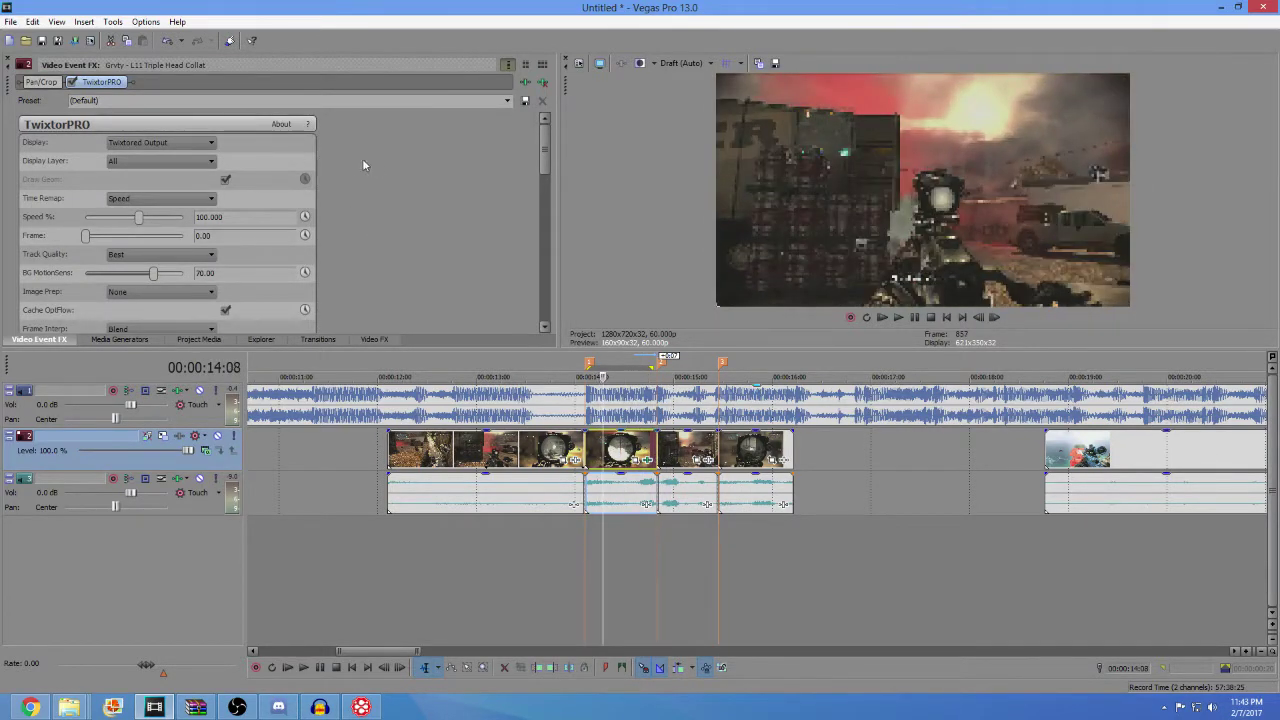
left_click_drag(153, 273, 179, 281)
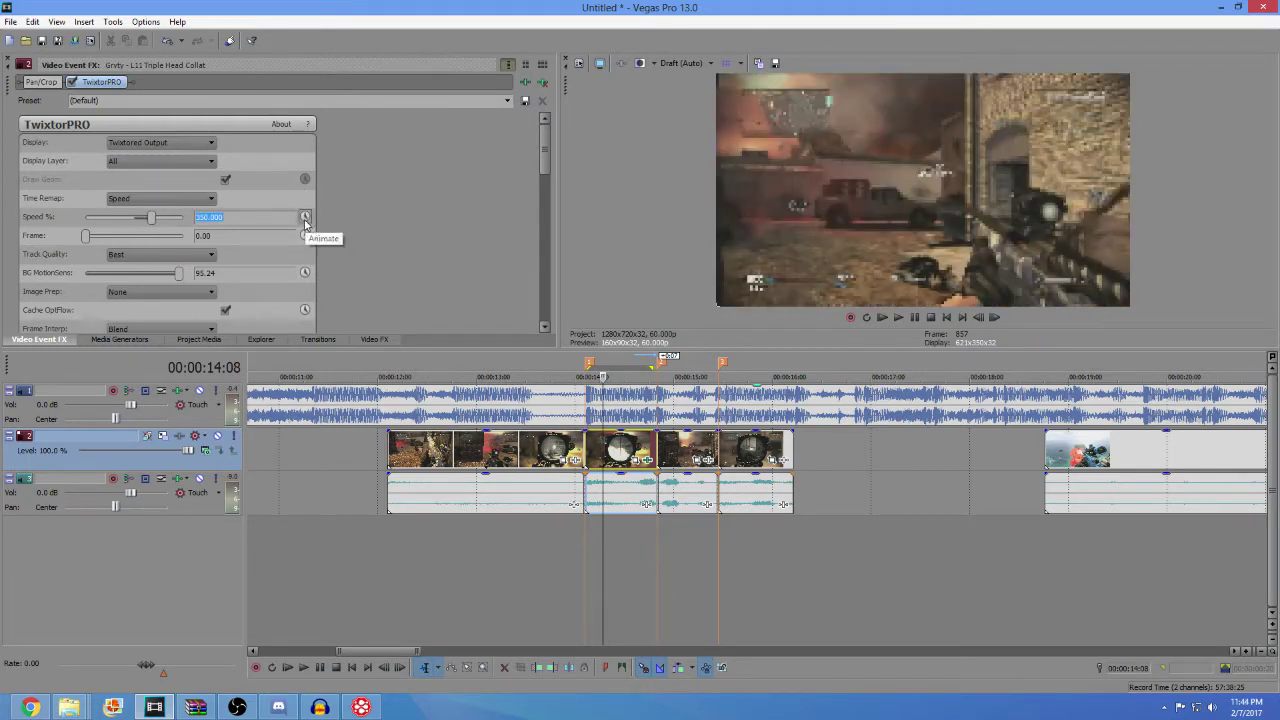
left_click(305, 218)
left_click_drag(546, 133, 544, 160)
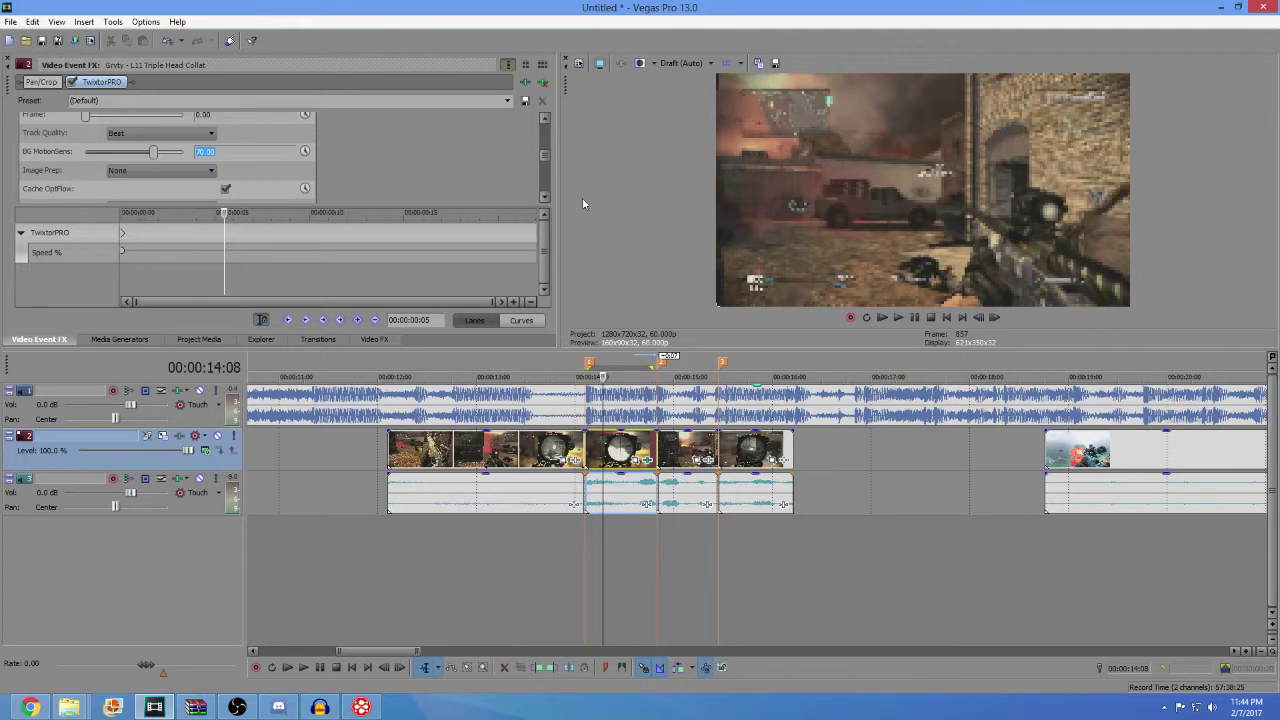
- Set the TwixtorPRO Speed to 25% at 00:00:00:05 in the clip between markers 1 and 2
scroll(544, 148, "up", 1)
left_click(219, 153)
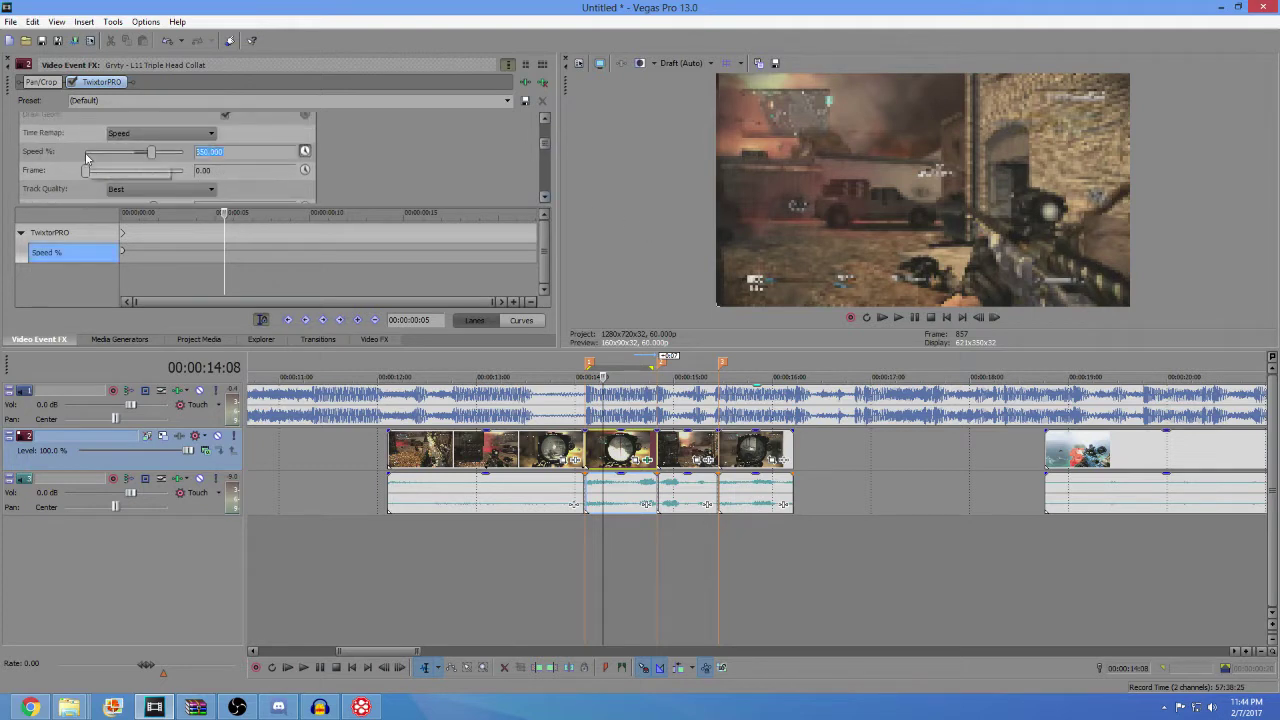
type("25")
key("Return")
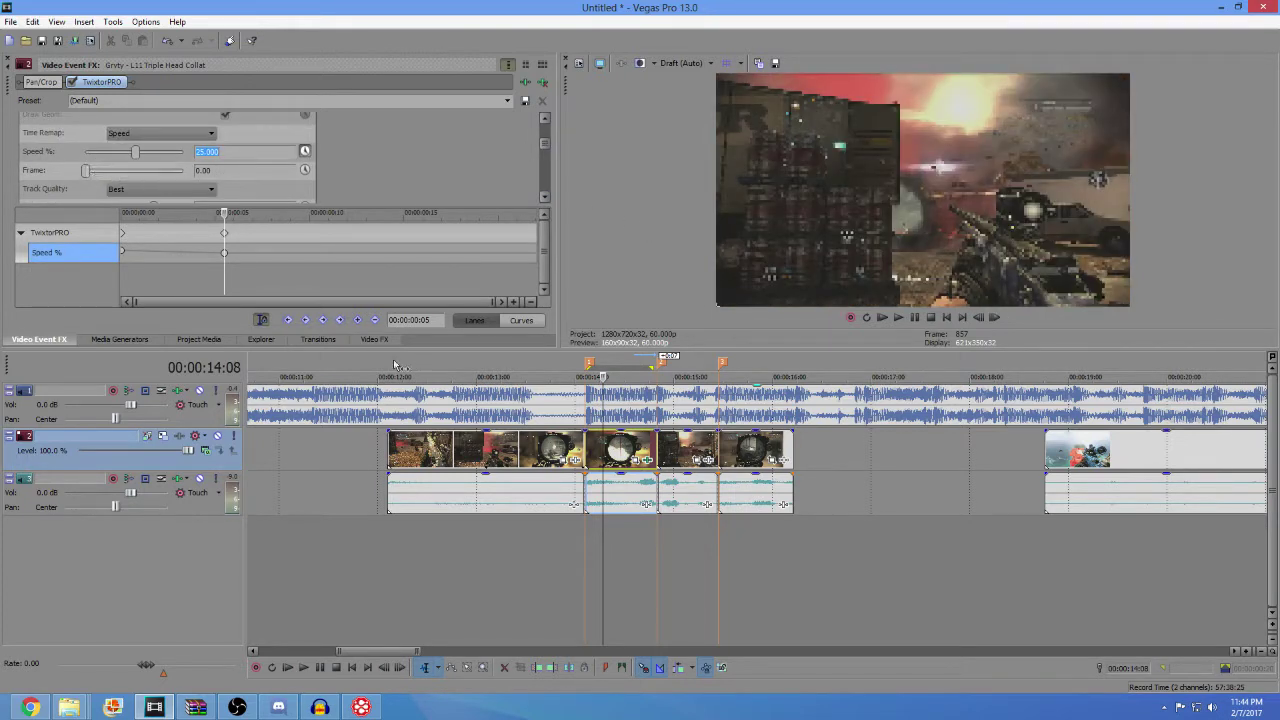
- Give the first speed keyframe a Fast Fade and the keyframe at 00:00:00:05 a Slow Fade
left_click(121, 233)
right_click(121, 233)
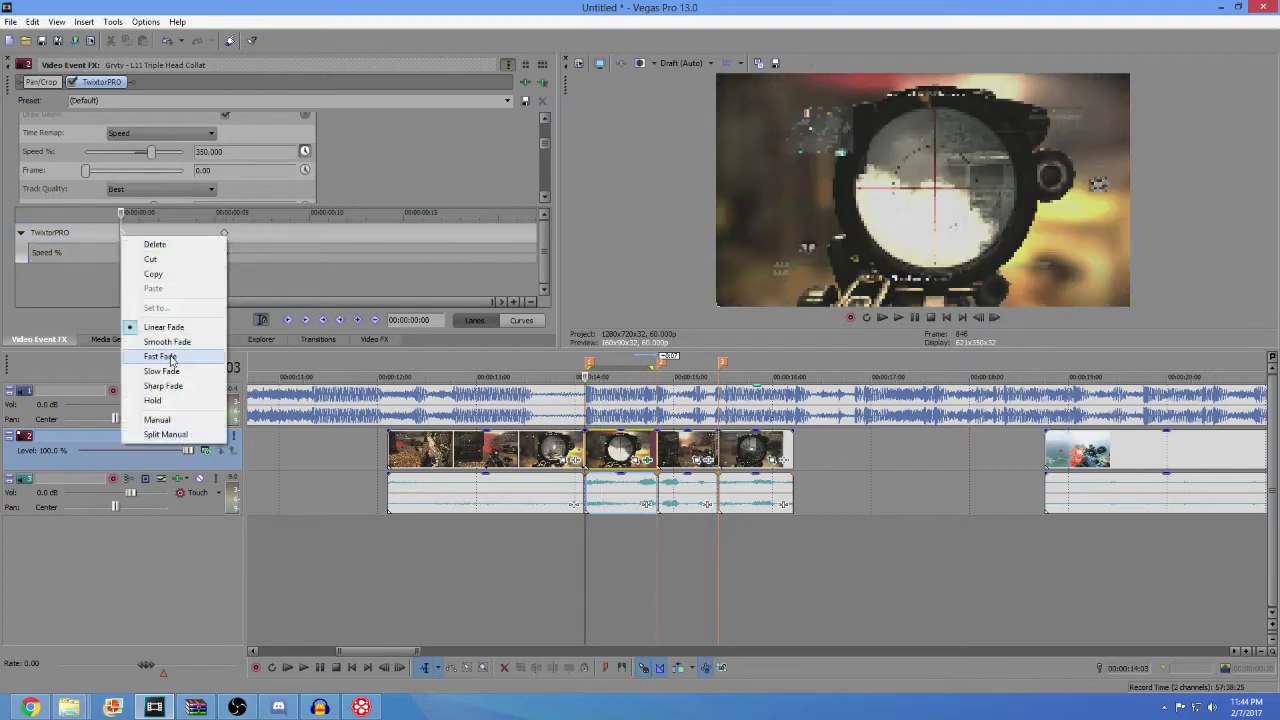
left_click(160, 357)
left_click(224, 233)
right_click(224, 233)
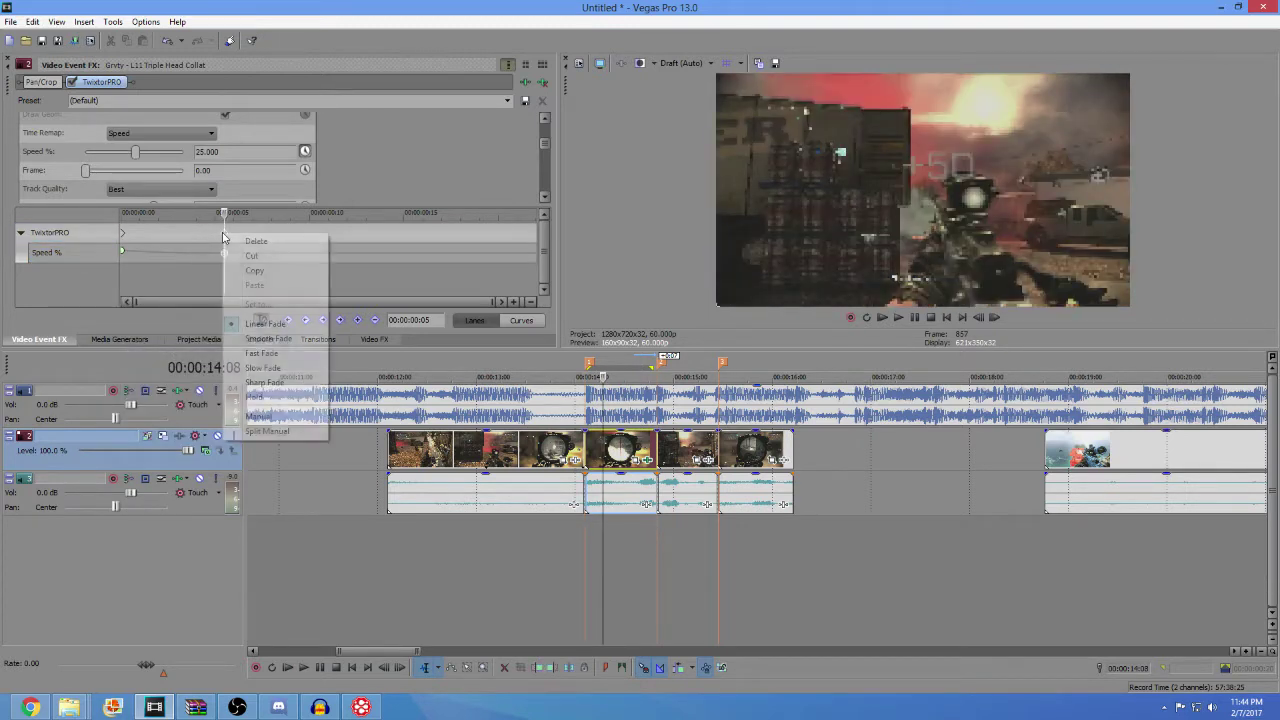
left_click(263, 368)
- Add another 25% speed keyframe at 00:00:00:15 in the first TwixtorPRO clip
left_click(412, 233)
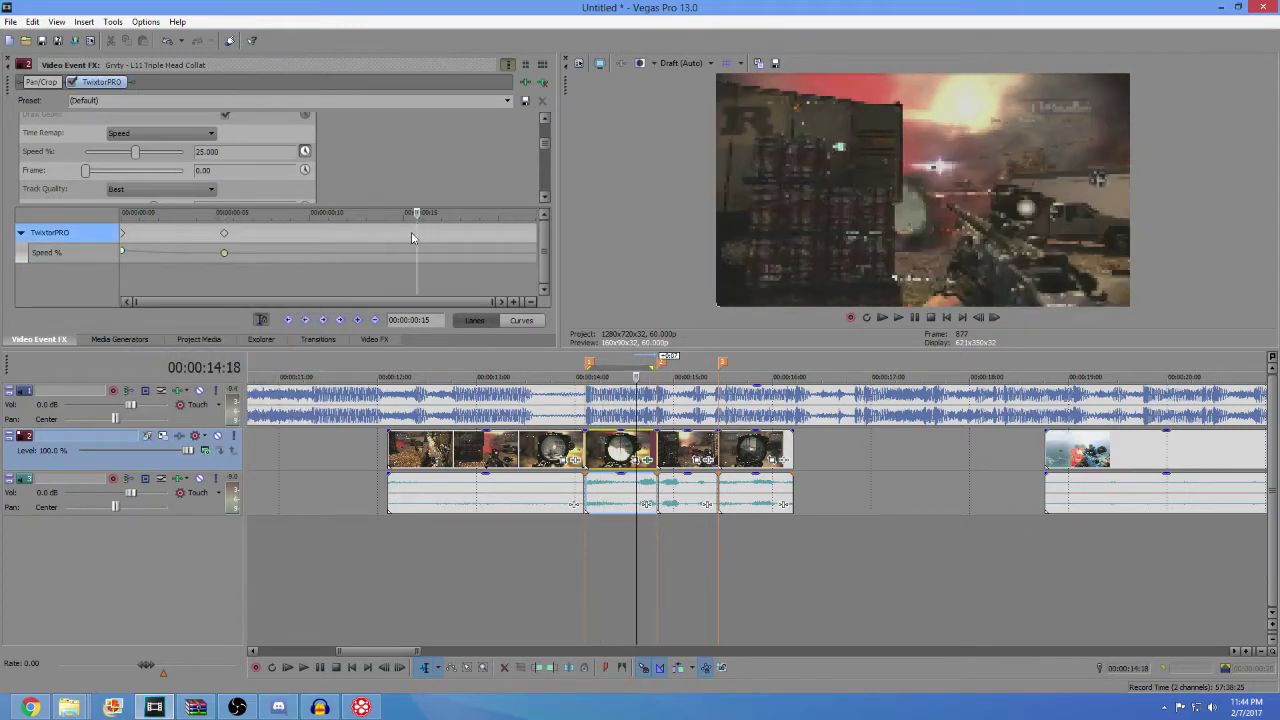
double_click(414, 252)
right_click(418, 228)
- Set the Speed to 350% at the clip's end, 00:00:00:22, and give that keyframe a Slow Fade
left_click(421, 218)
key("space")
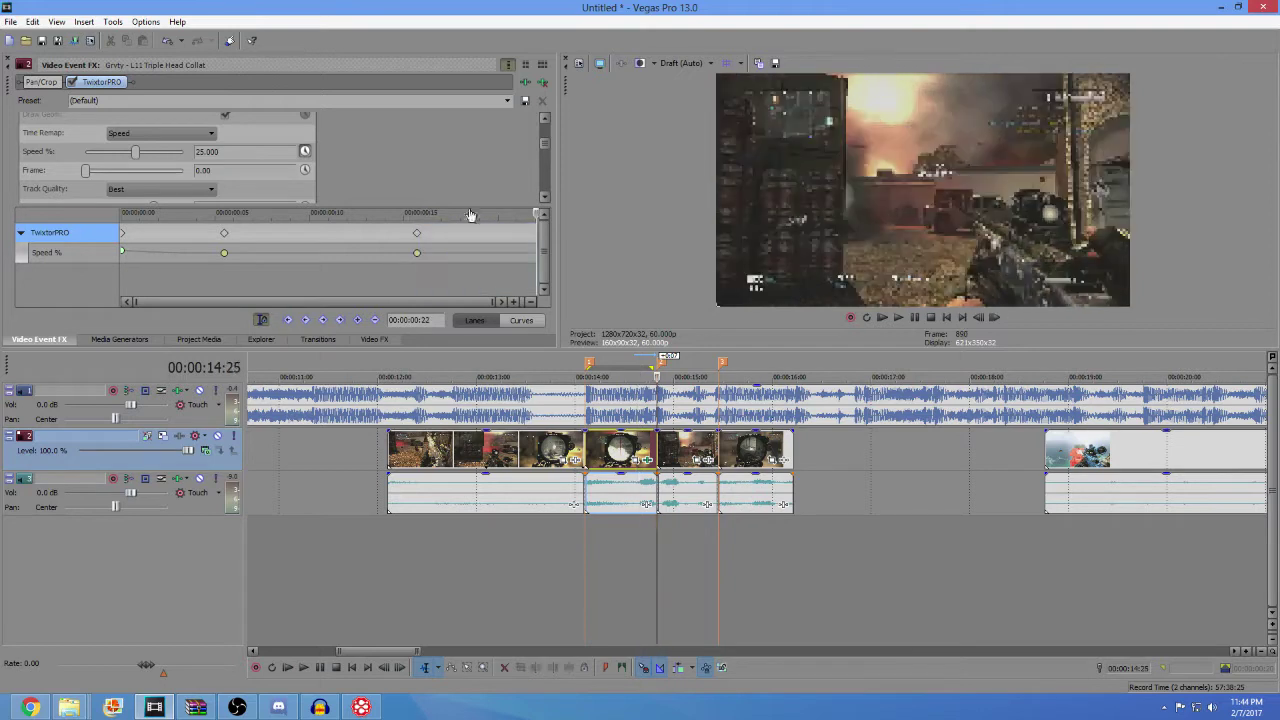
left_click(230, 152)
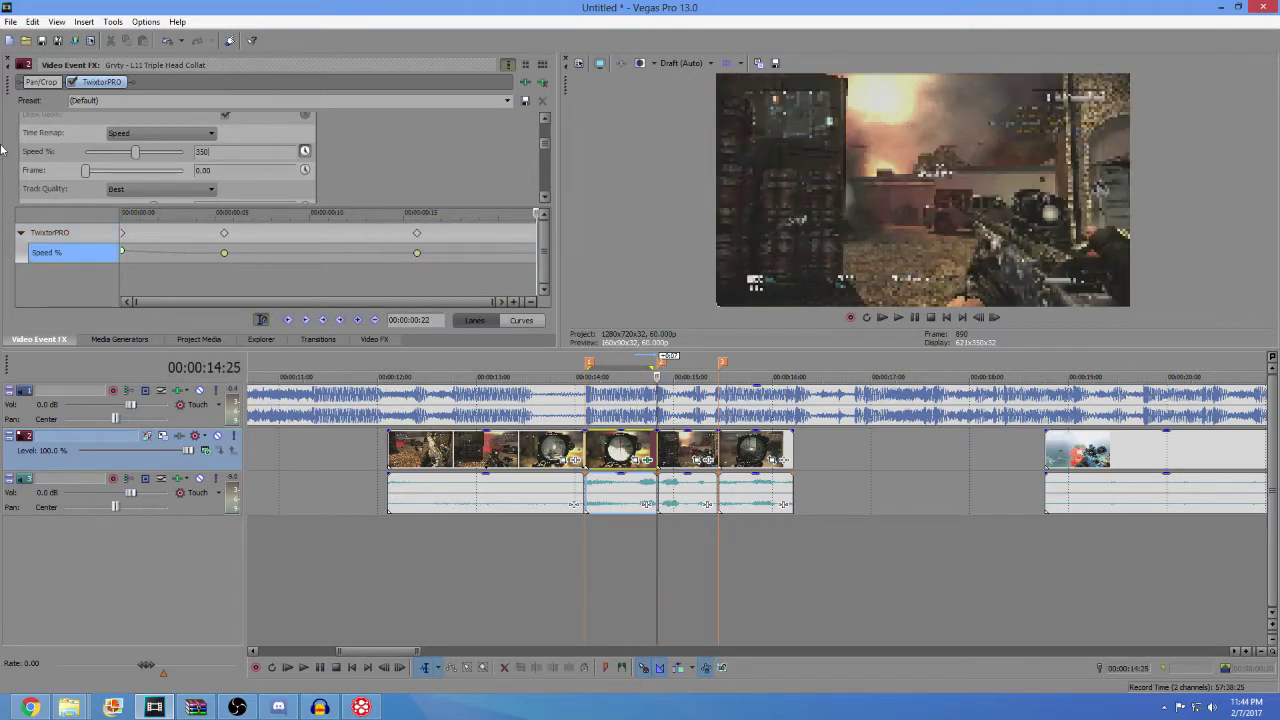
left_click(538, 234)
right_click(538, 234)
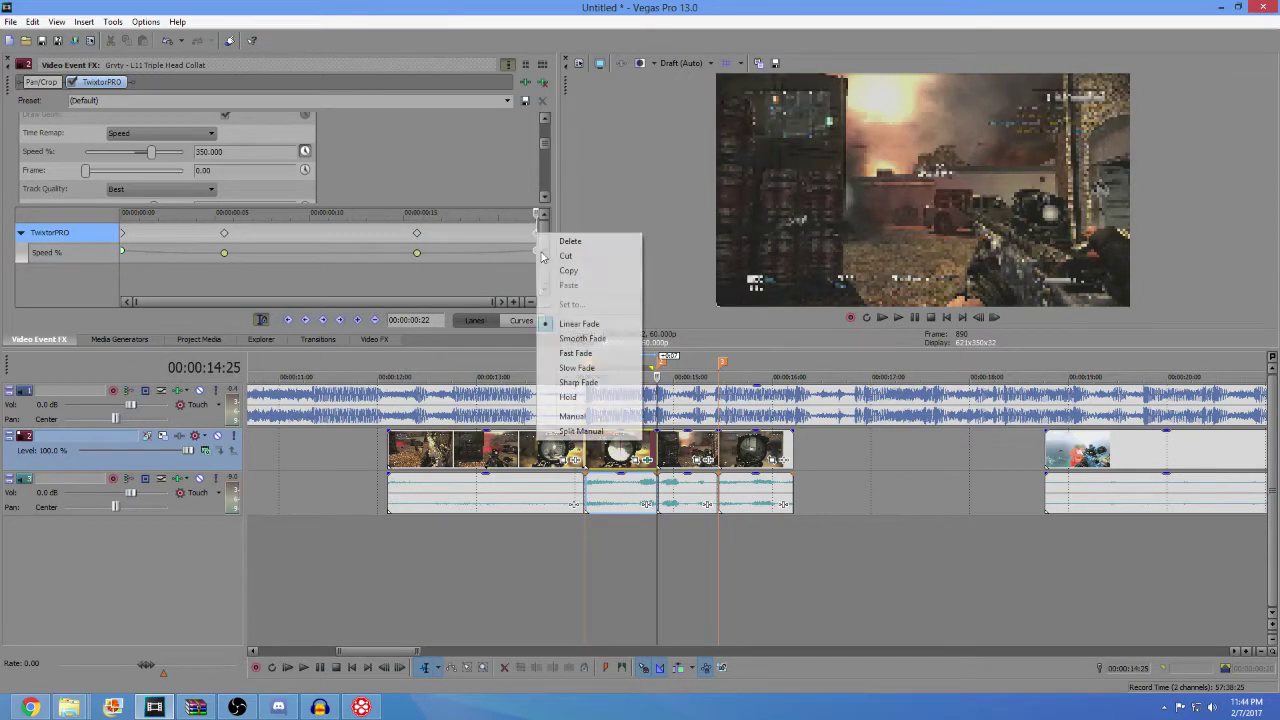
left_click(575, 368)
- Play back the retimed clip between markers 1 and 2 and examine its closing frames one by one
double_click(641, 453)
key("space")
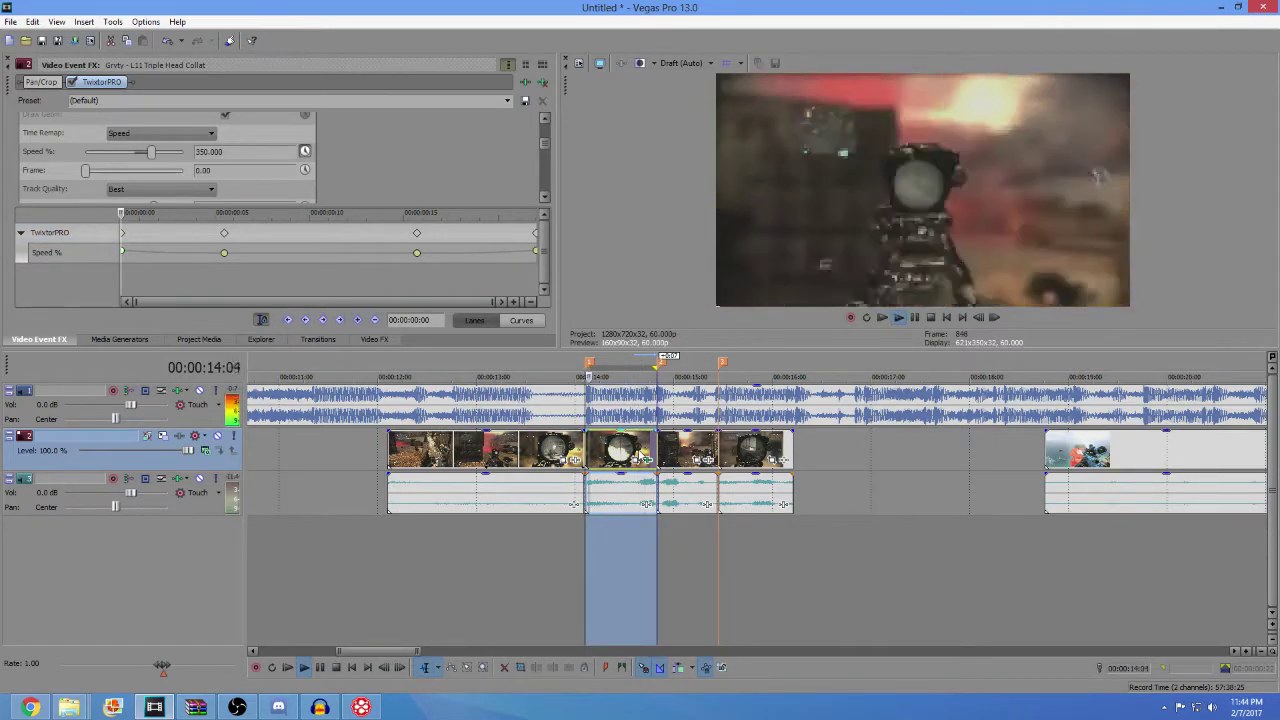
scroll(665, 450, "down", 3)
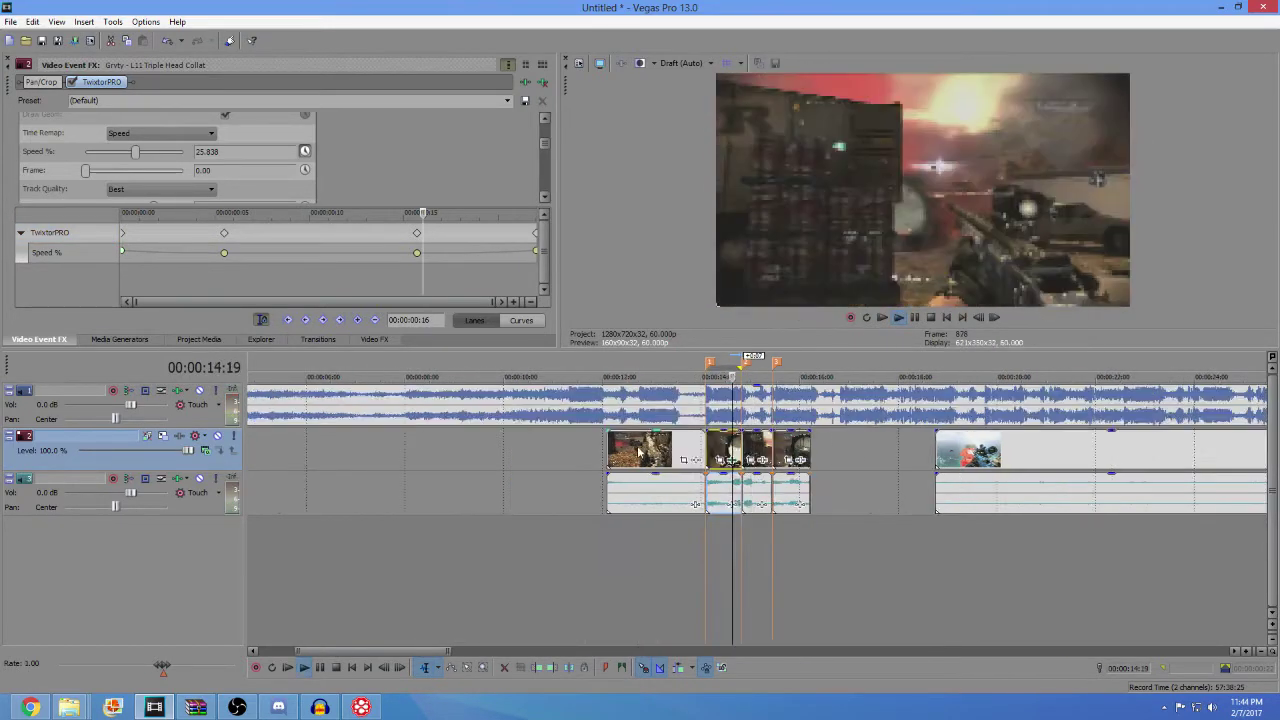
scroll(694, 447, "up", 3)
key("Right")
key("Right")
key("Right")
key("Right")
key("Right")
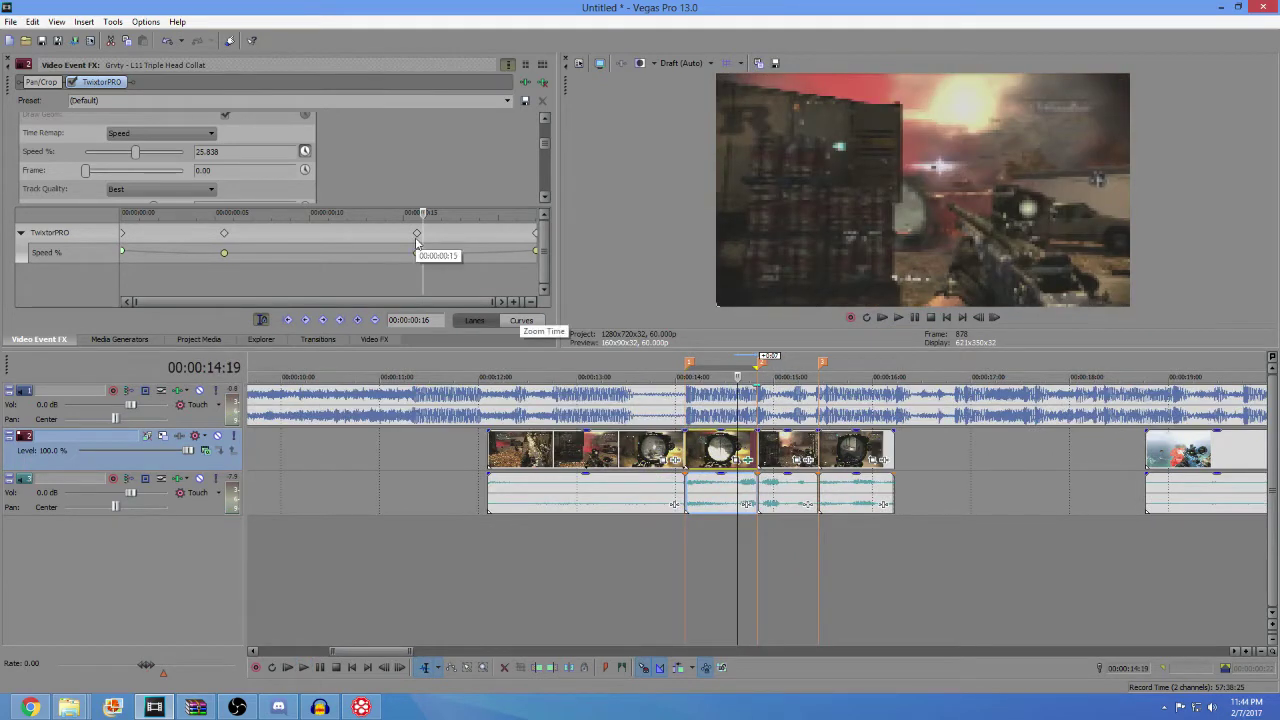
key("Right")
key("Right")
key("Right")
key("Right")
key("Right")
key("Right")
scroll(768, 468, "up", 2)
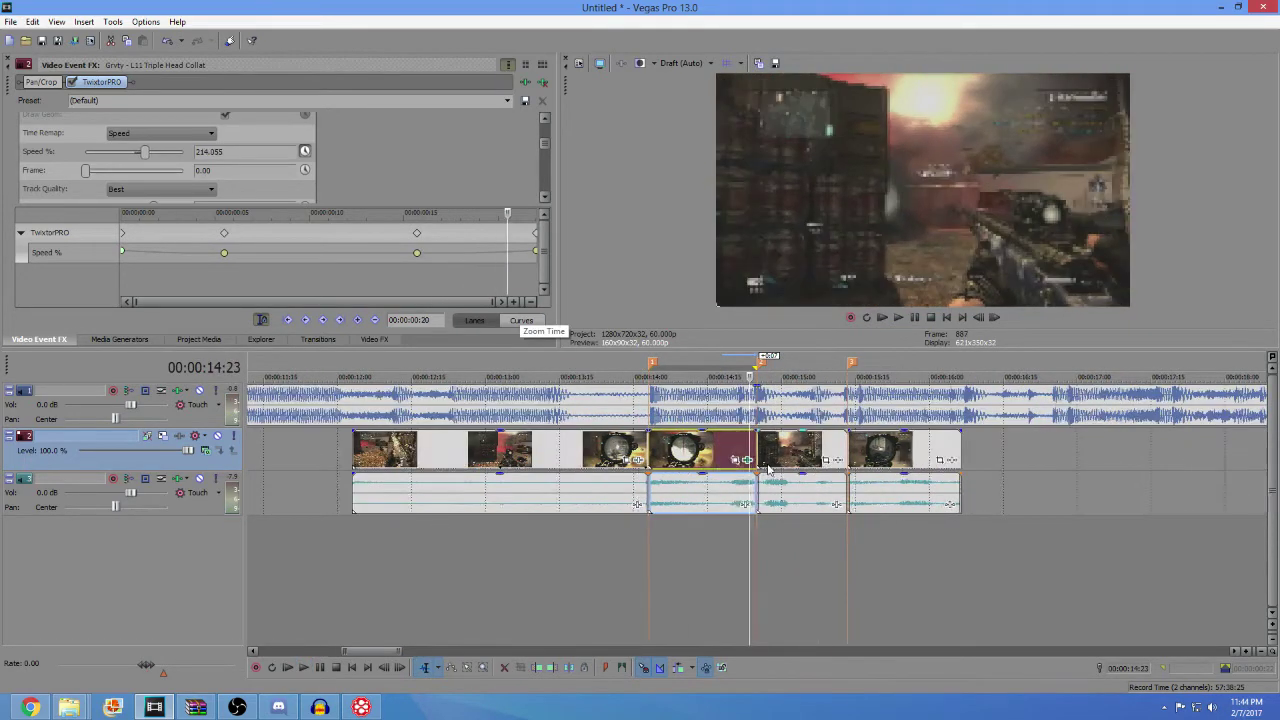
key("Right")
key("Right")
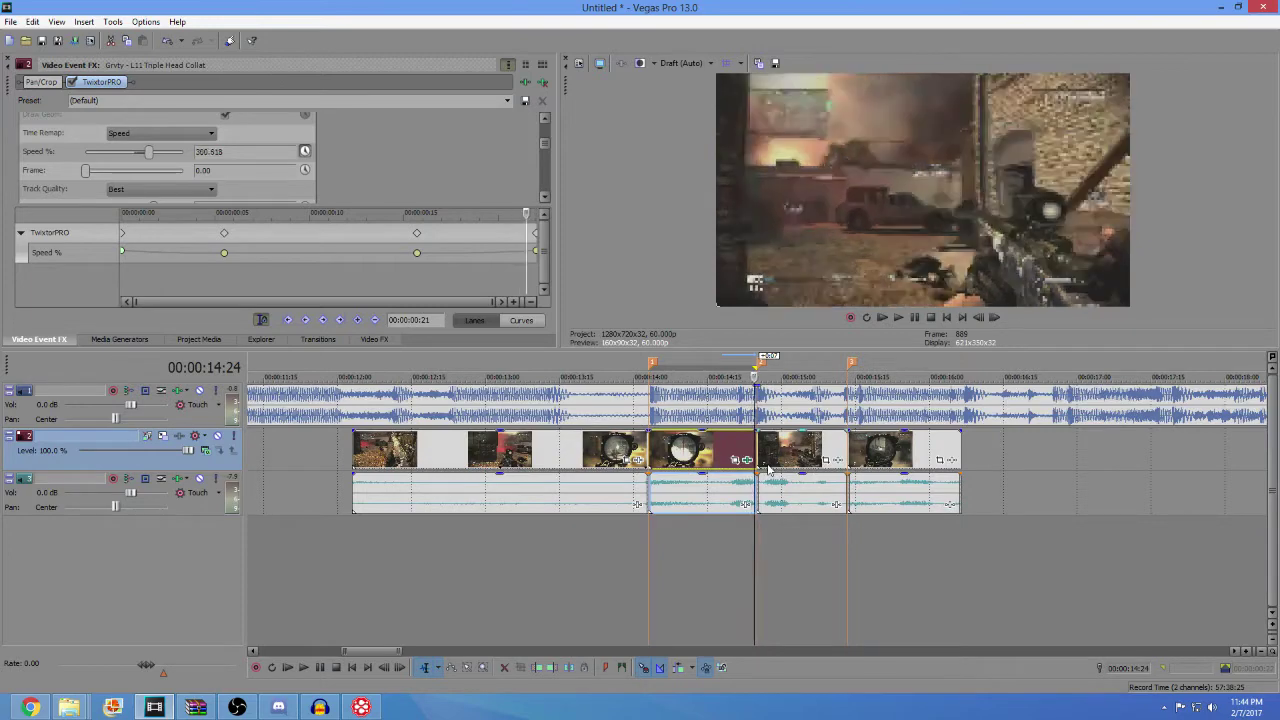
- Move the third speed keyframe to 00:00:00:18 to lengthen the slow section of the first TwixtorPRO clip
key("Left")
key("Left")
key("Left")
key("Left")
key("Left")
key("Left")
key("Left")
key("Left")
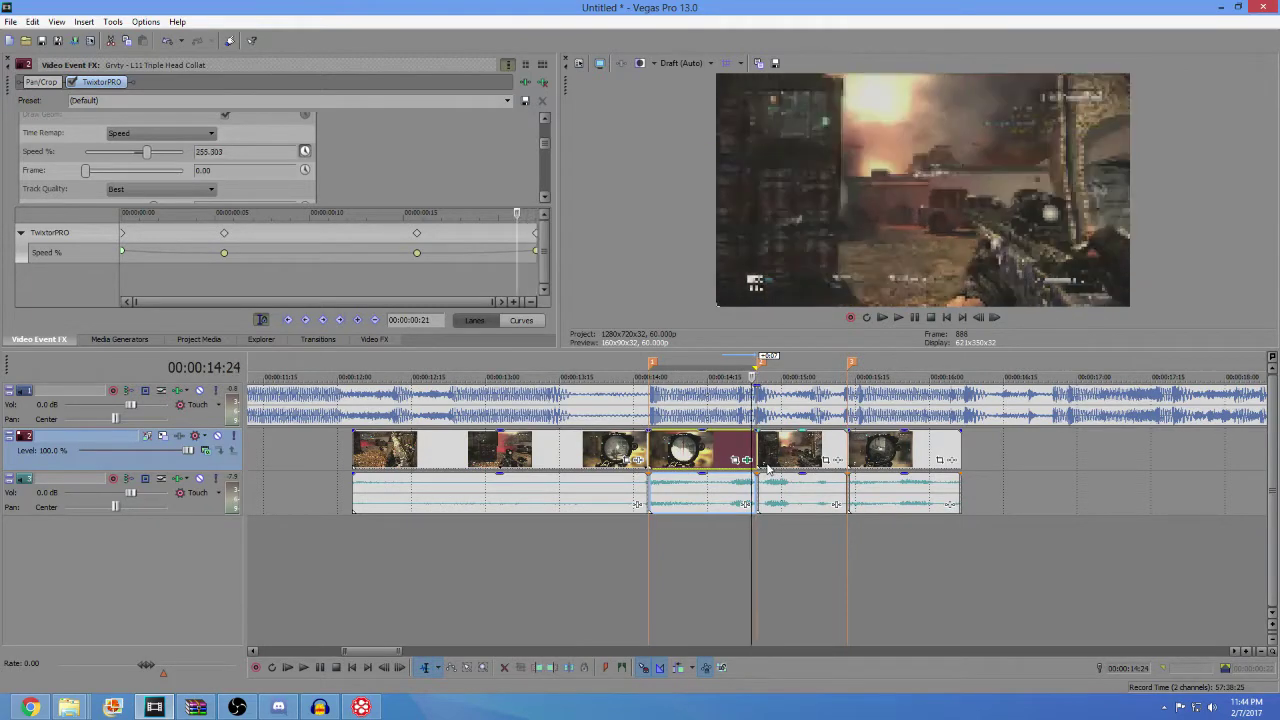
key("Left")
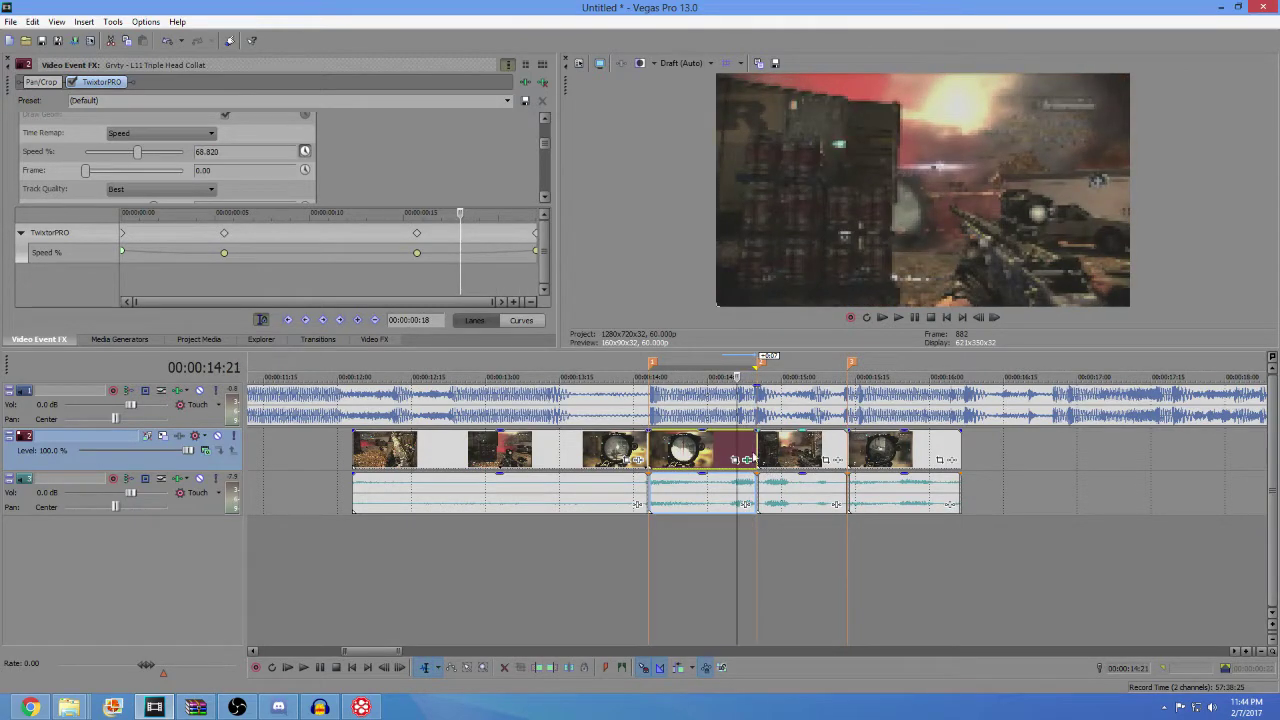
left_click_drag(417, 252, 460, 252)
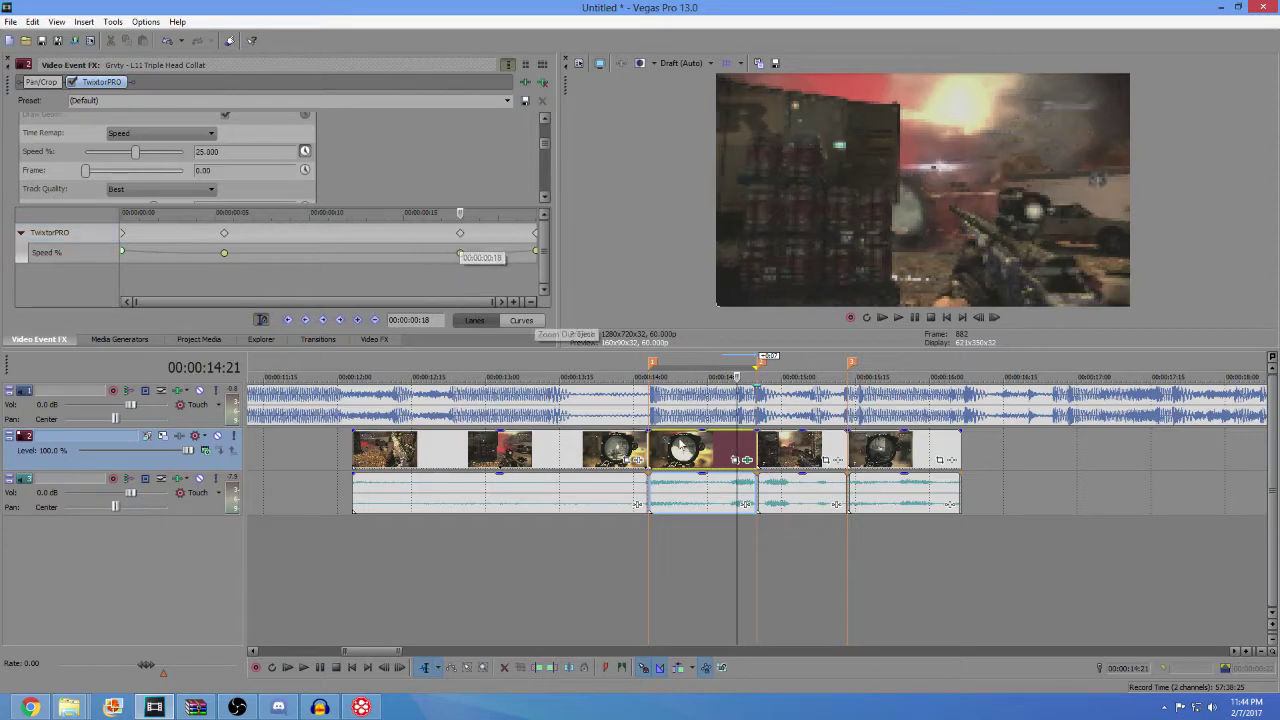
- Play back the range from marker 1 to marker 3 to review the retimed clip and its transition
double_click(716, 462)
left_click_drag(757, 485, 848, 482)
key("space")
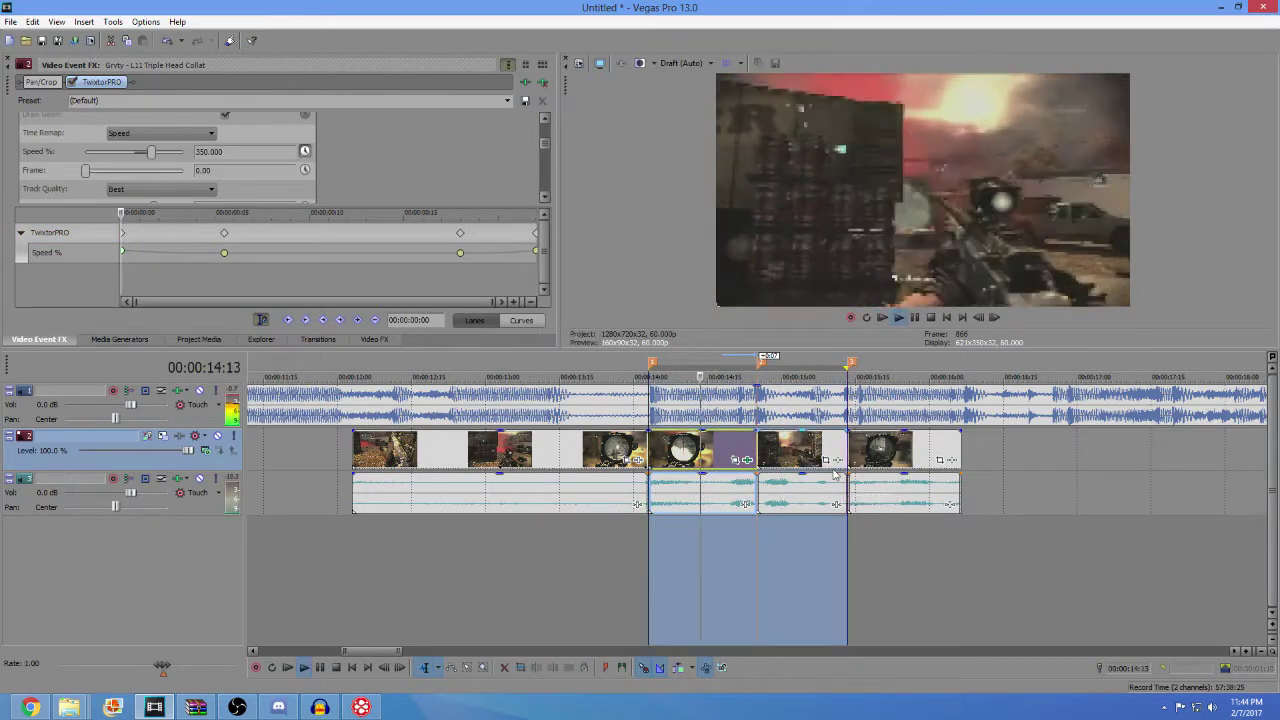
left_click(744, 454)
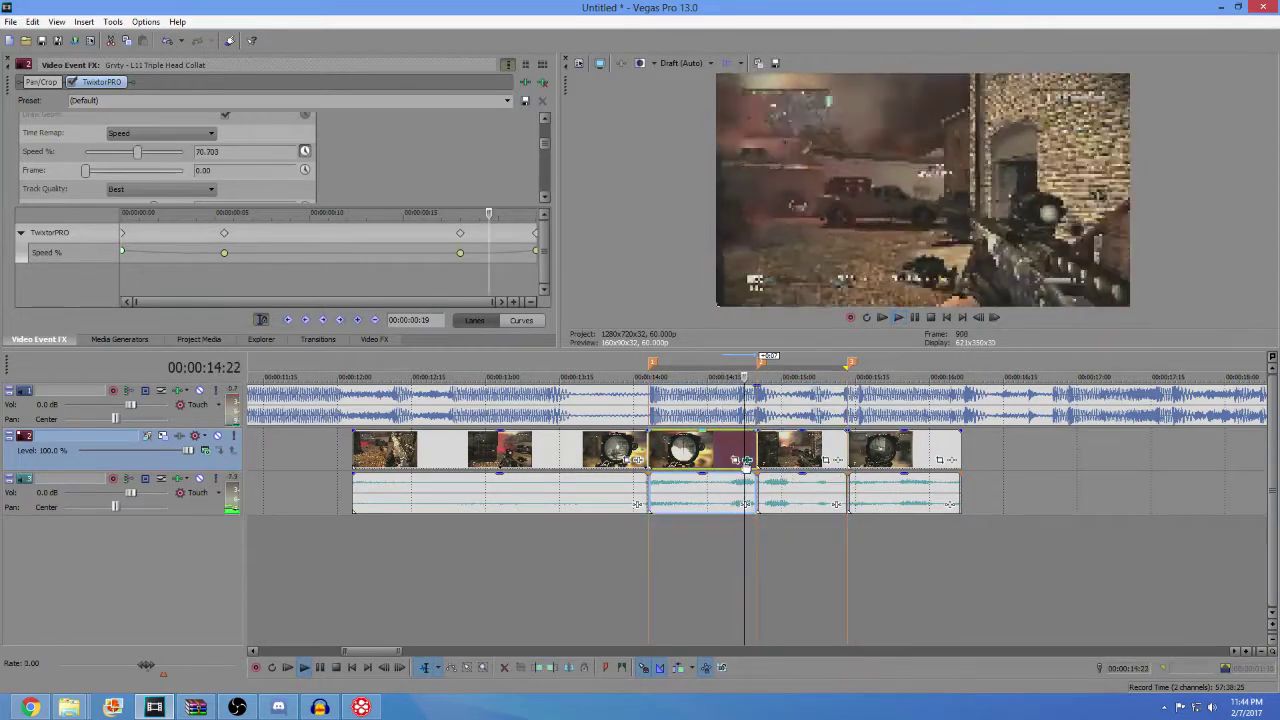
key("space")
key("space")
key("space")
key("space")
key("space")
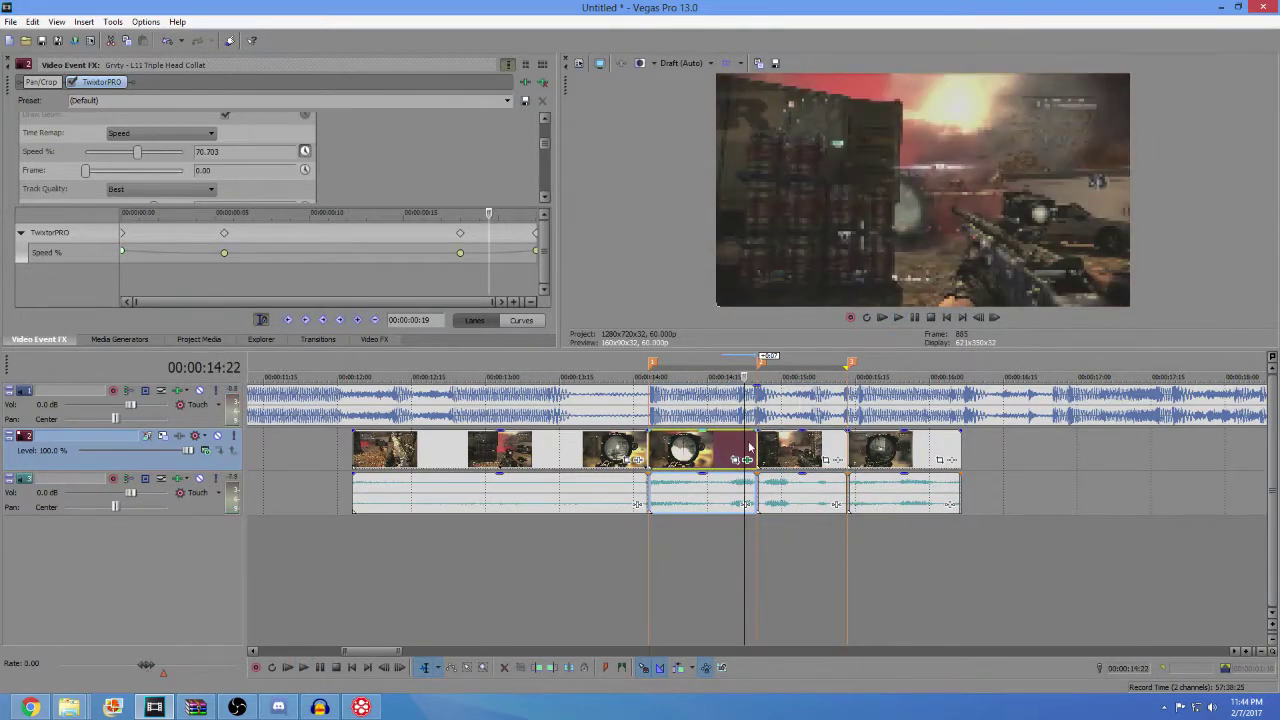
- Apply the default TwixtorPRO preset to the clip between markers 2 and 3 and enable its Speed animation
left_click(776, 450)
left_click(357, 337)
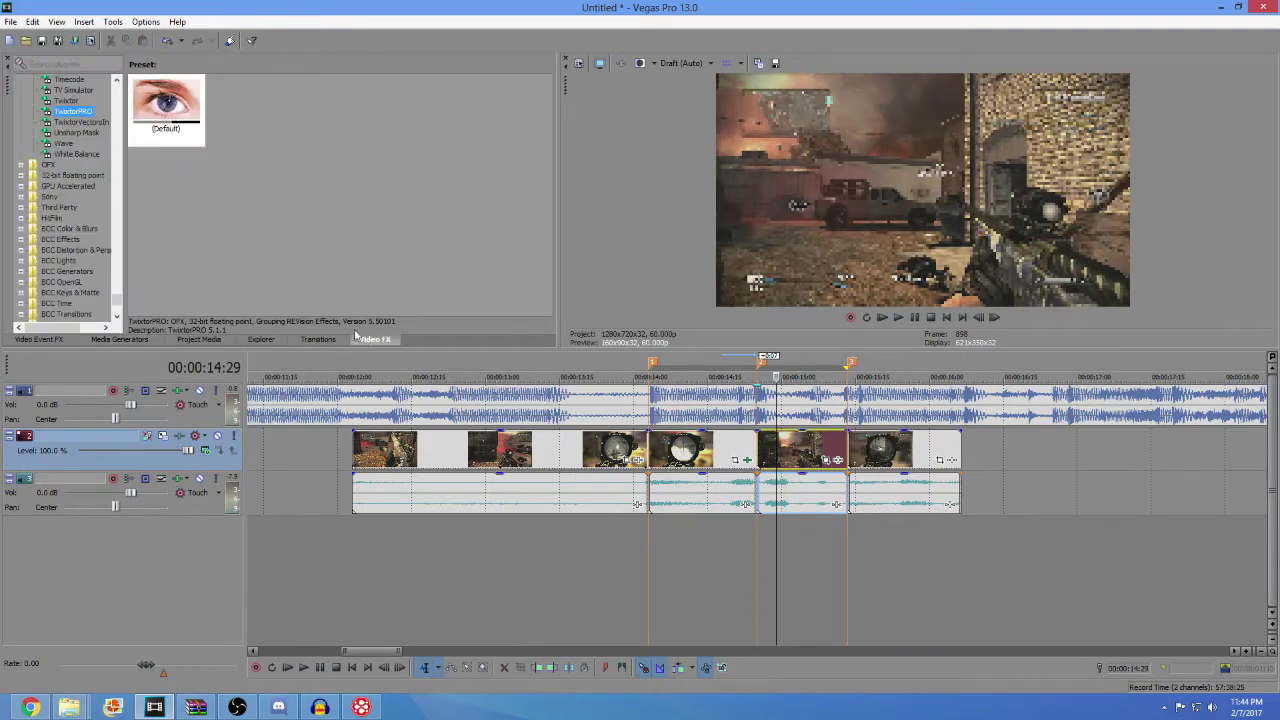
left_click_drag(166, 108, 244, 163)
left_click_drag(817, 450, 817, 451)
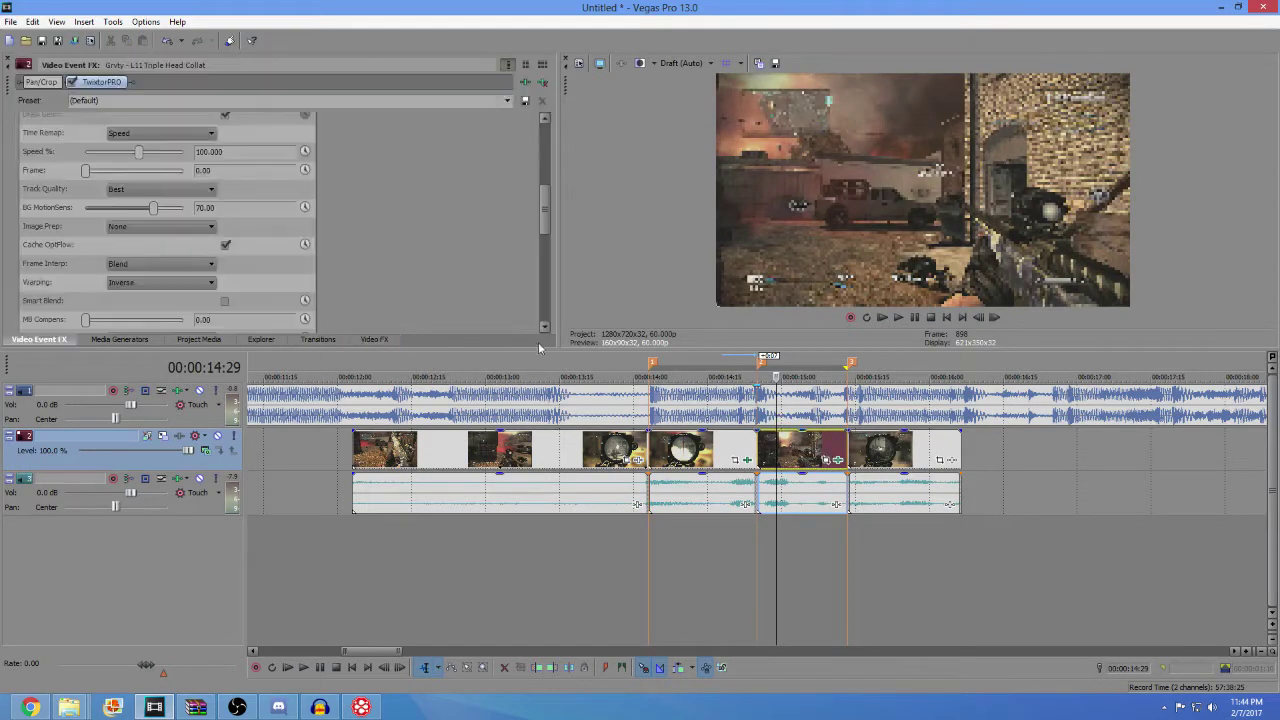
left_click(304, 154)
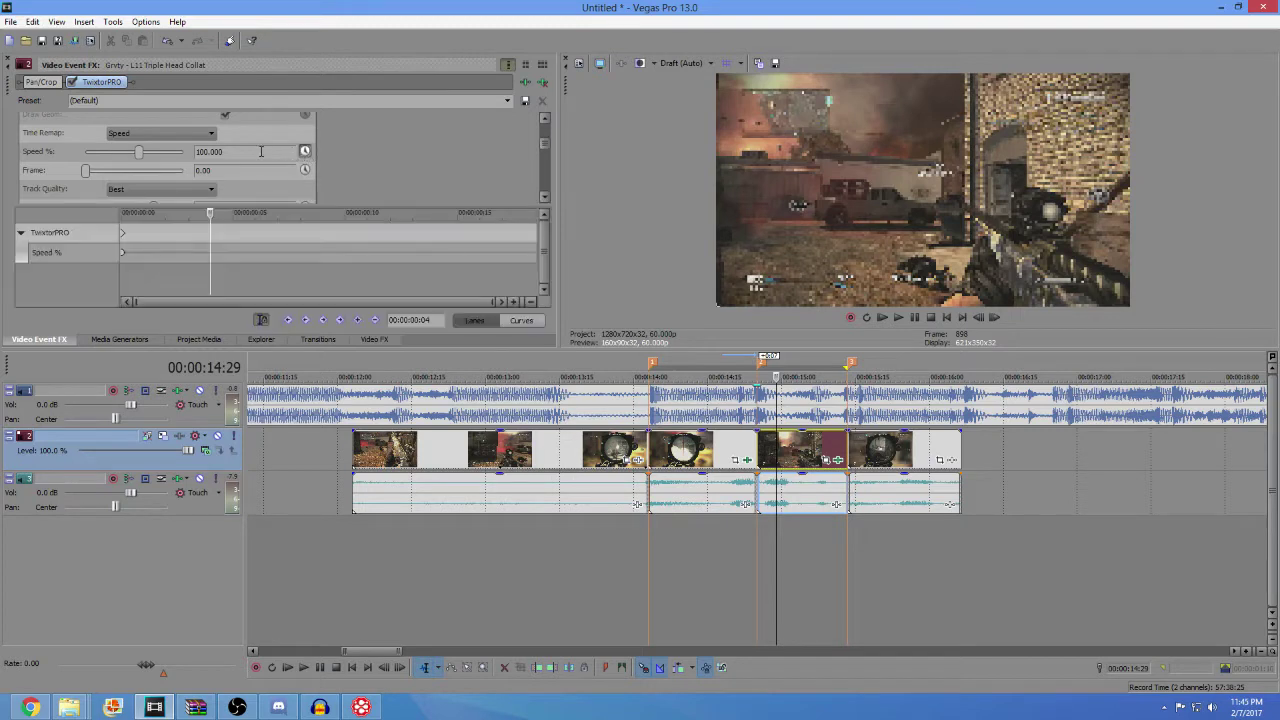
- Set the Speed to 350% at the start of the clip between markers 2 and 3
left_click(112, 234)
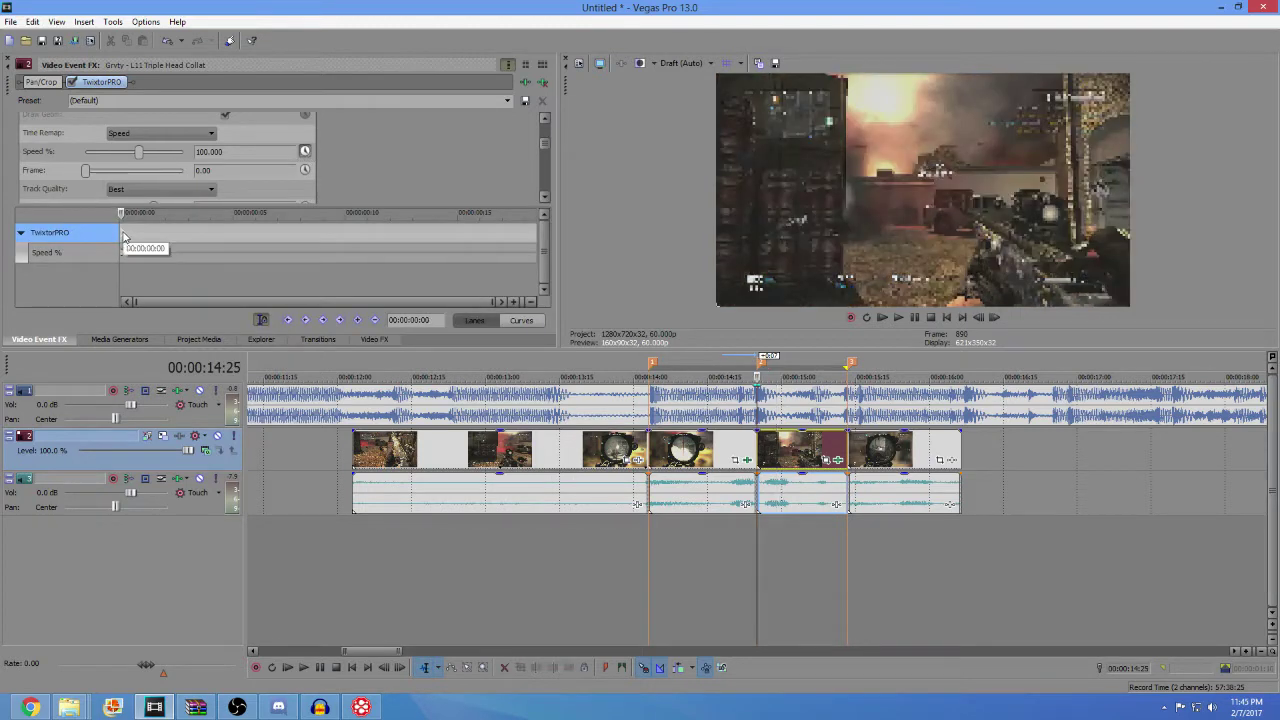
left_click(240, 152)
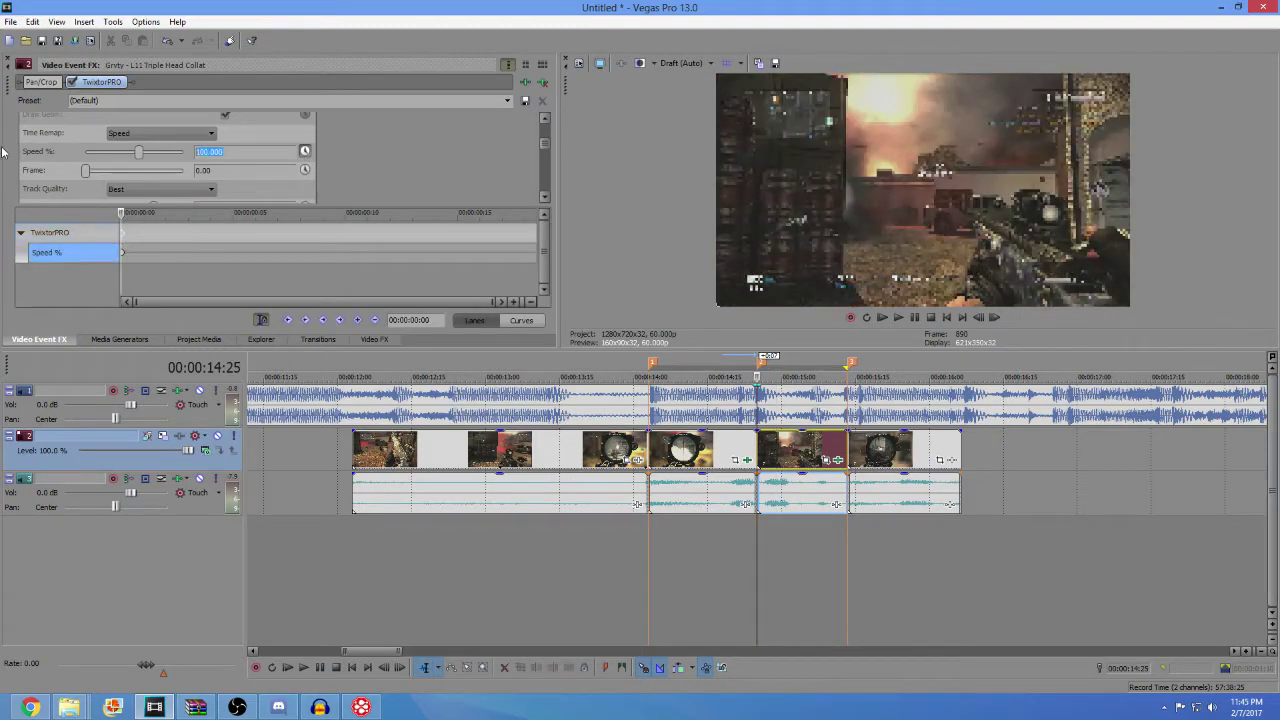
type("350")
key("Return")
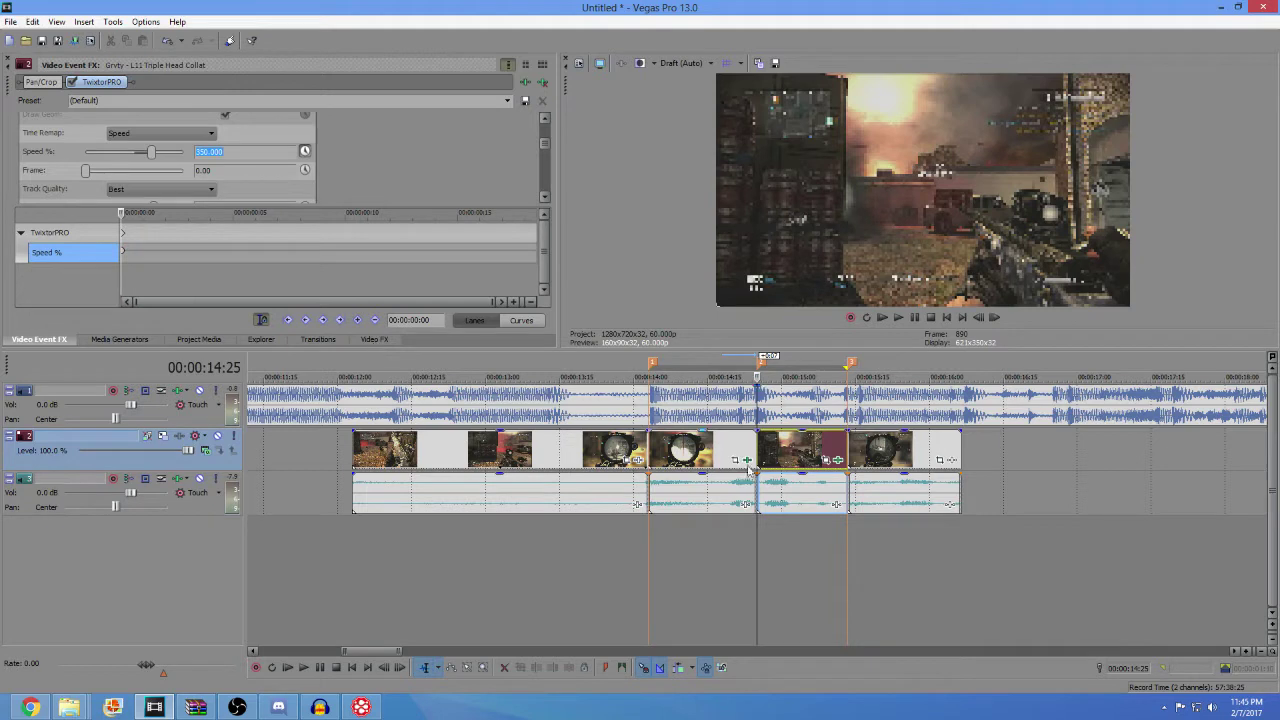
- Add a 25% Speed keyframe at 00:00:00:04 in the clip between markers 2 and 3
left_click(790, 450)
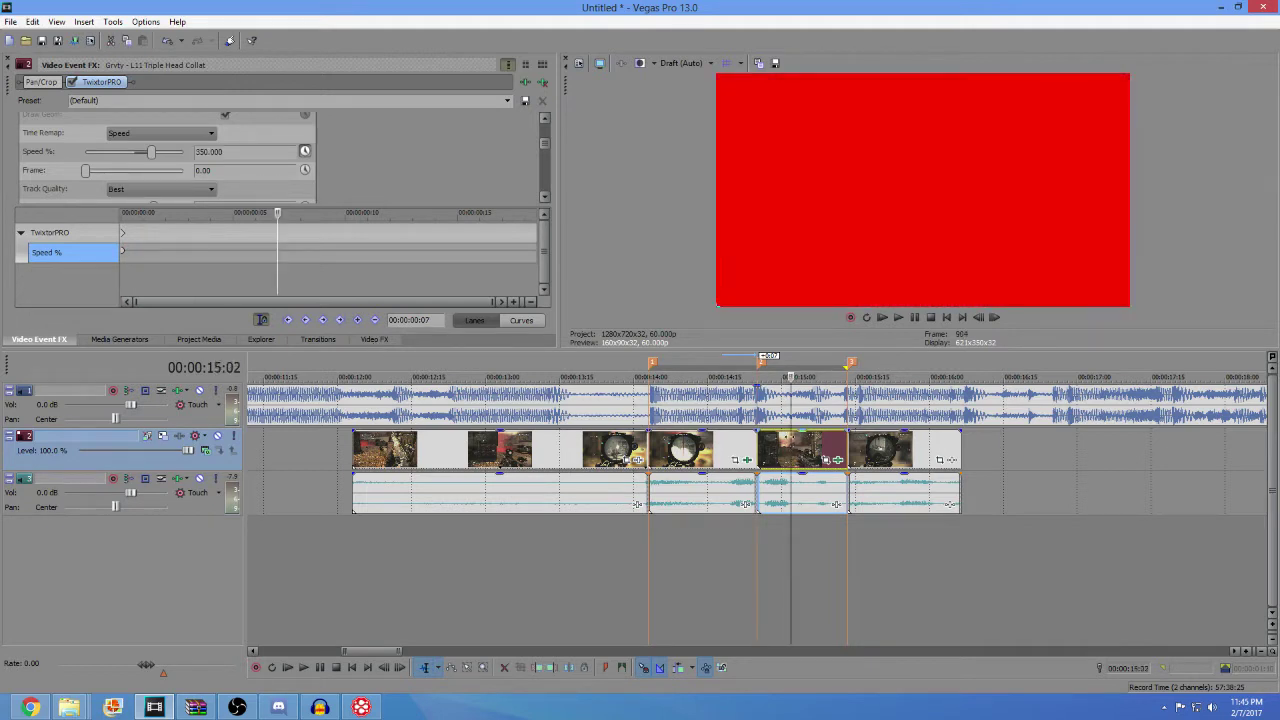
left_click(776, 446)
left_click(241, 152)
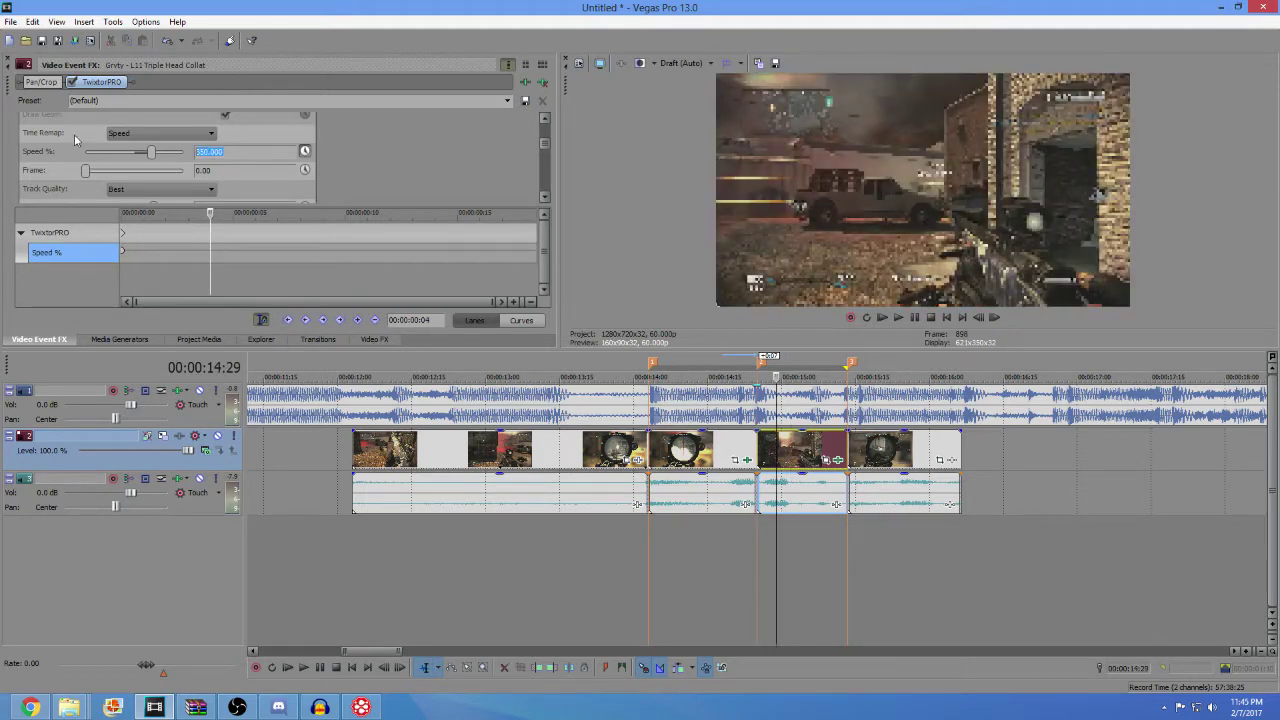
type("25")
key("Return")
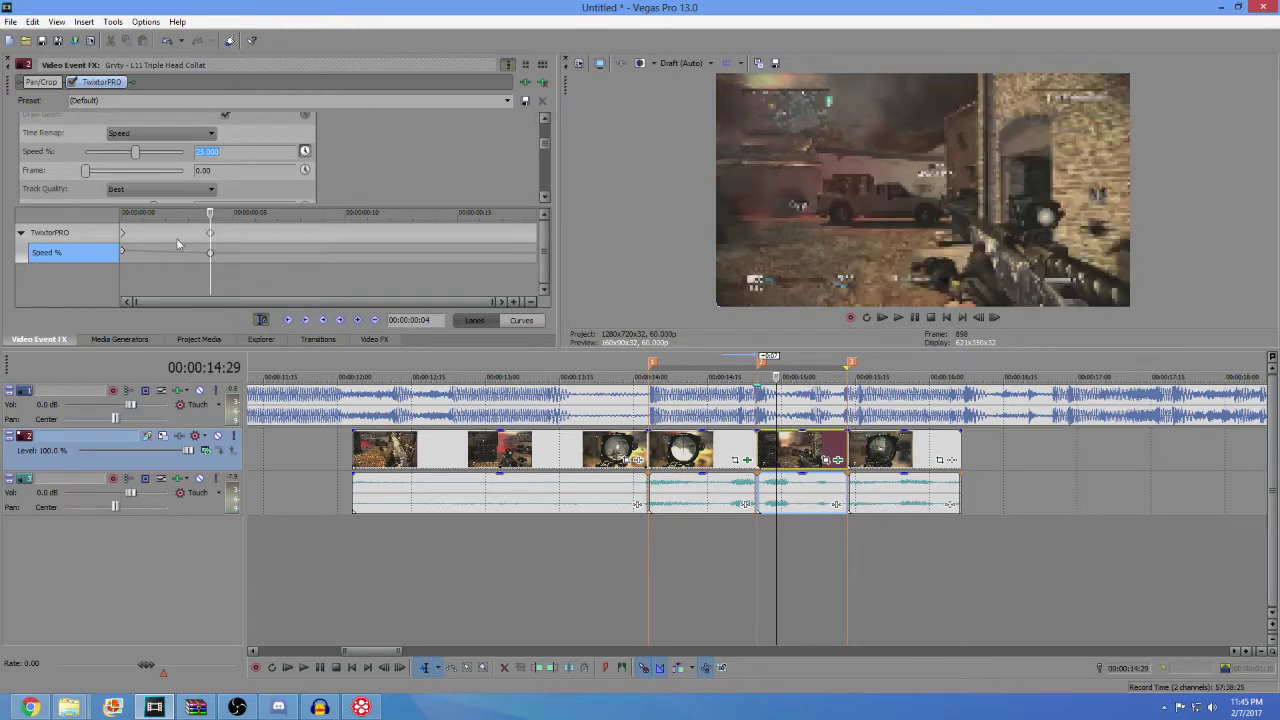
- Set the second clip's opening speed keyframe to Fast Fade and its 00:00:00:04 keyframe to Slow Fade
left_click(122, 251)
right_click(122, 232)
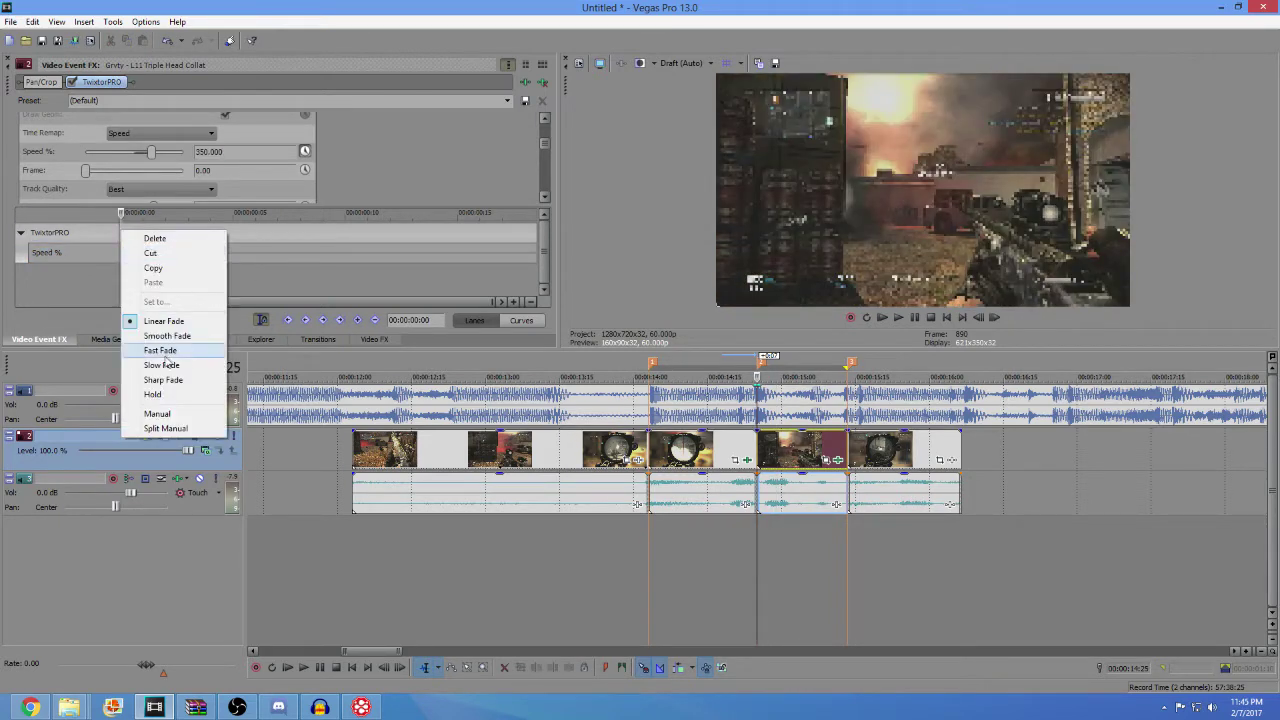
left_click(162, 351)
left_click(209, 237)
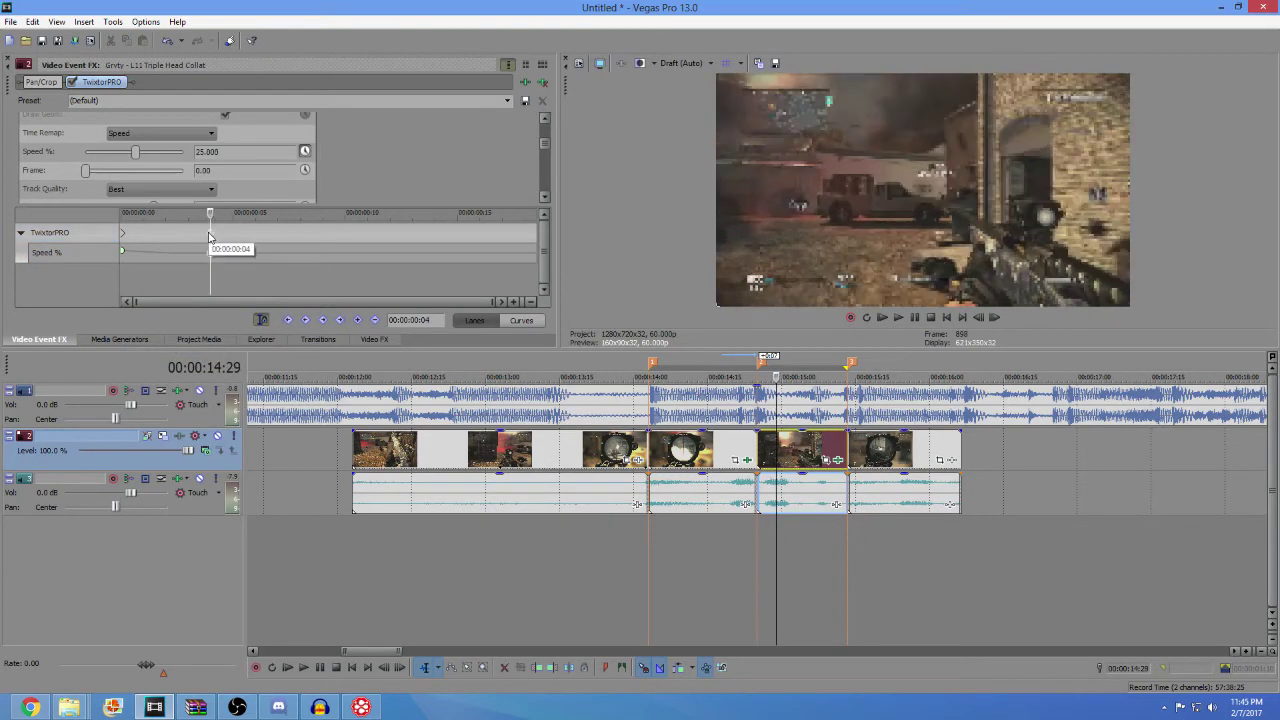
right_click(209, 237)
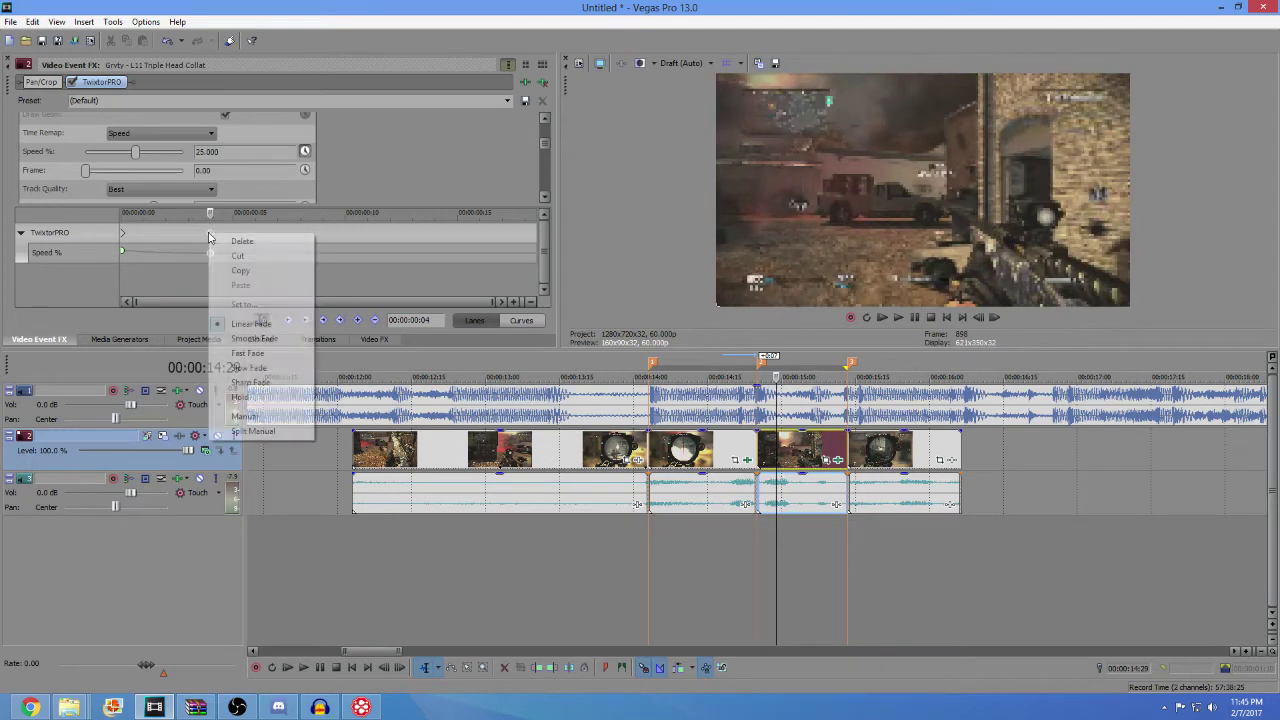
left_click(249, 368)
- Add a 25% Speed keyframe at 00:00:00:13 in the clip between markers 2 and 3 and set it to Slow Fade
left_click(802, 446)
left_click(813, 445)
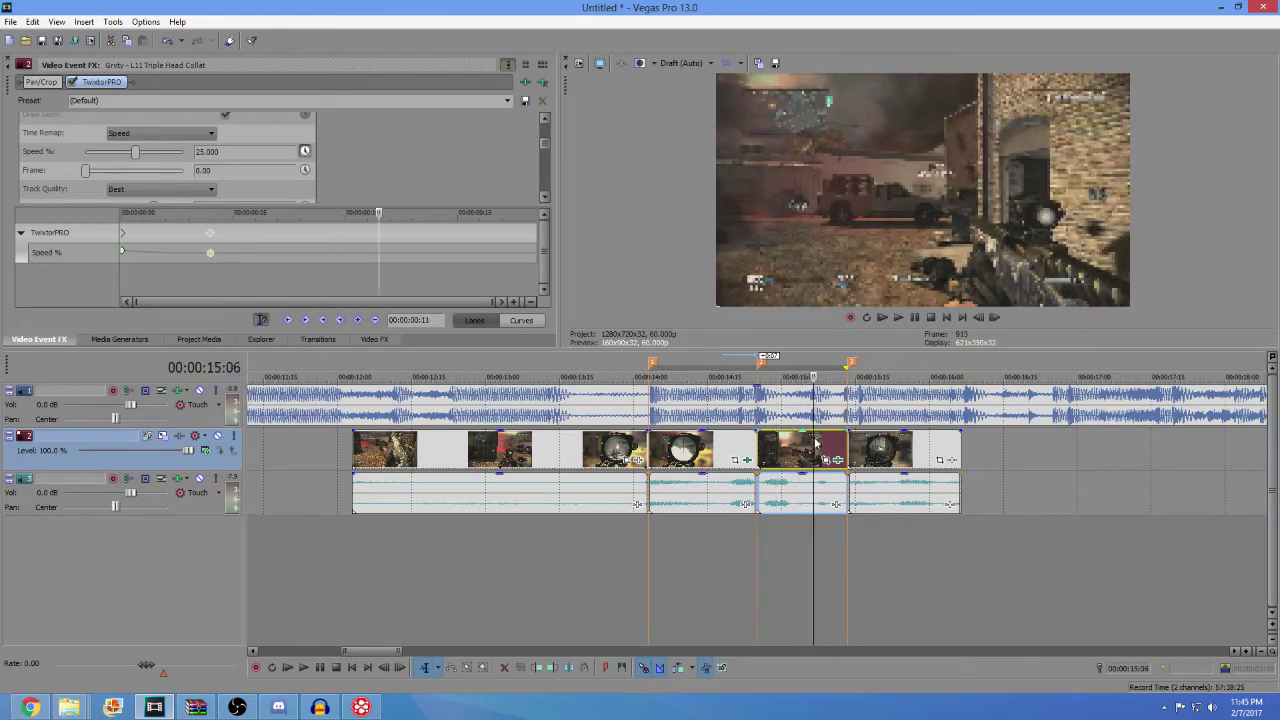
left_click(822, 443)
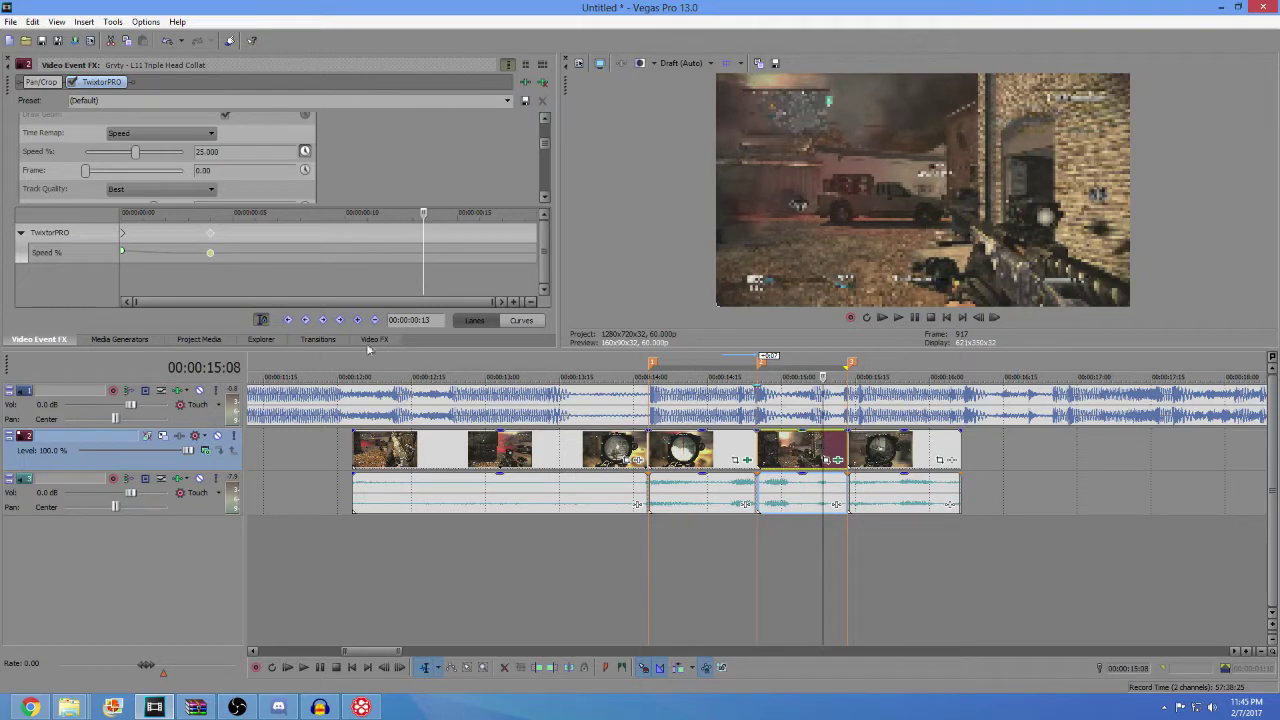
left_click(374, 320)
key("ctrl+z")
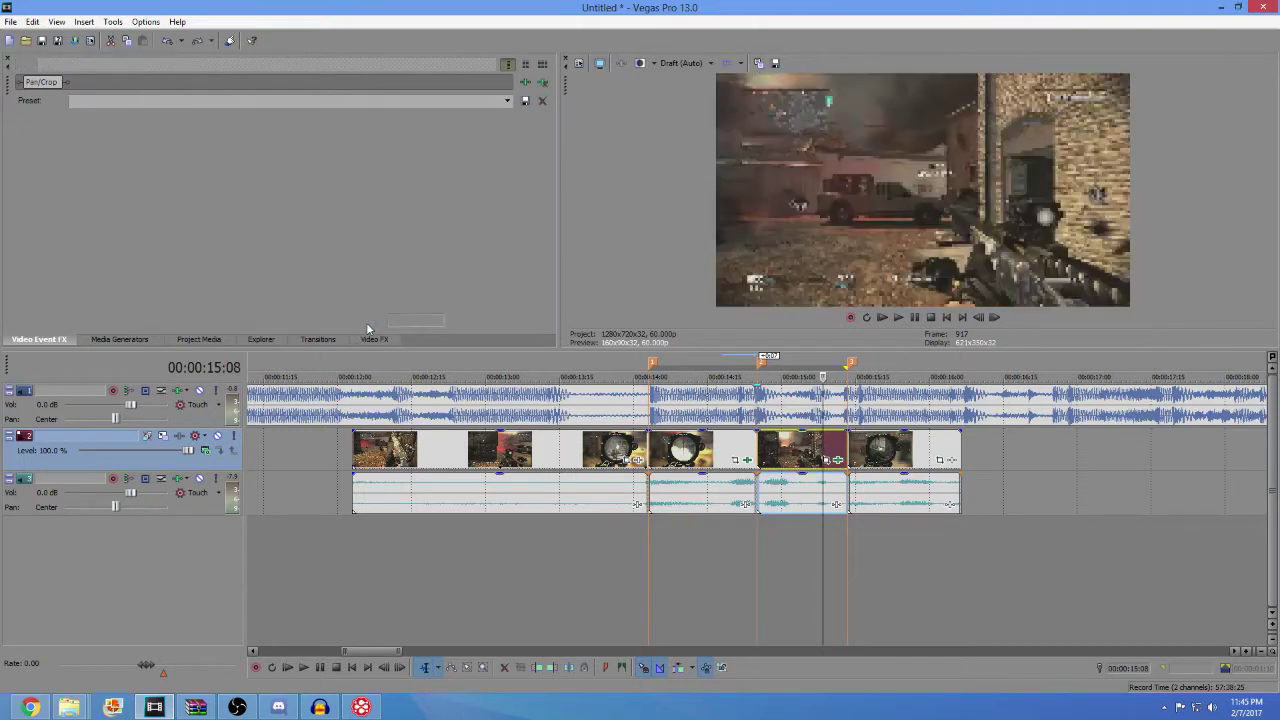
left_click(358, 321)
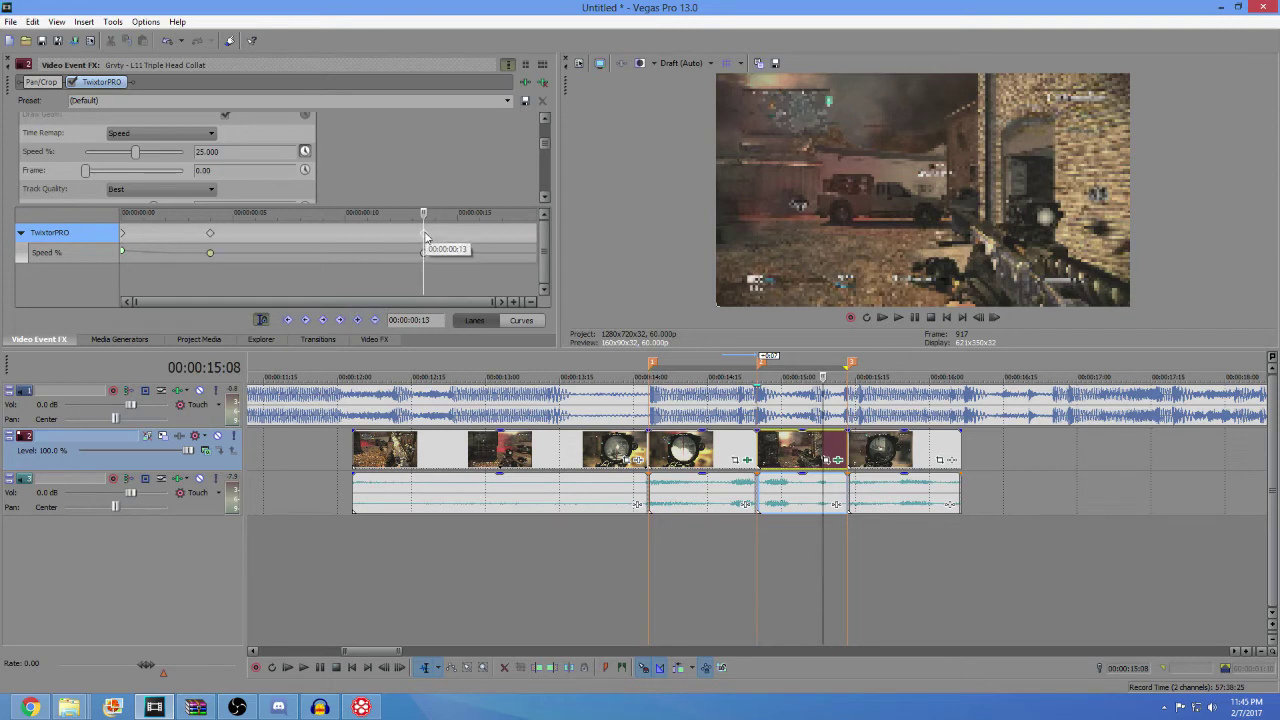
right_click(424, 235)
left_click(465, 368)
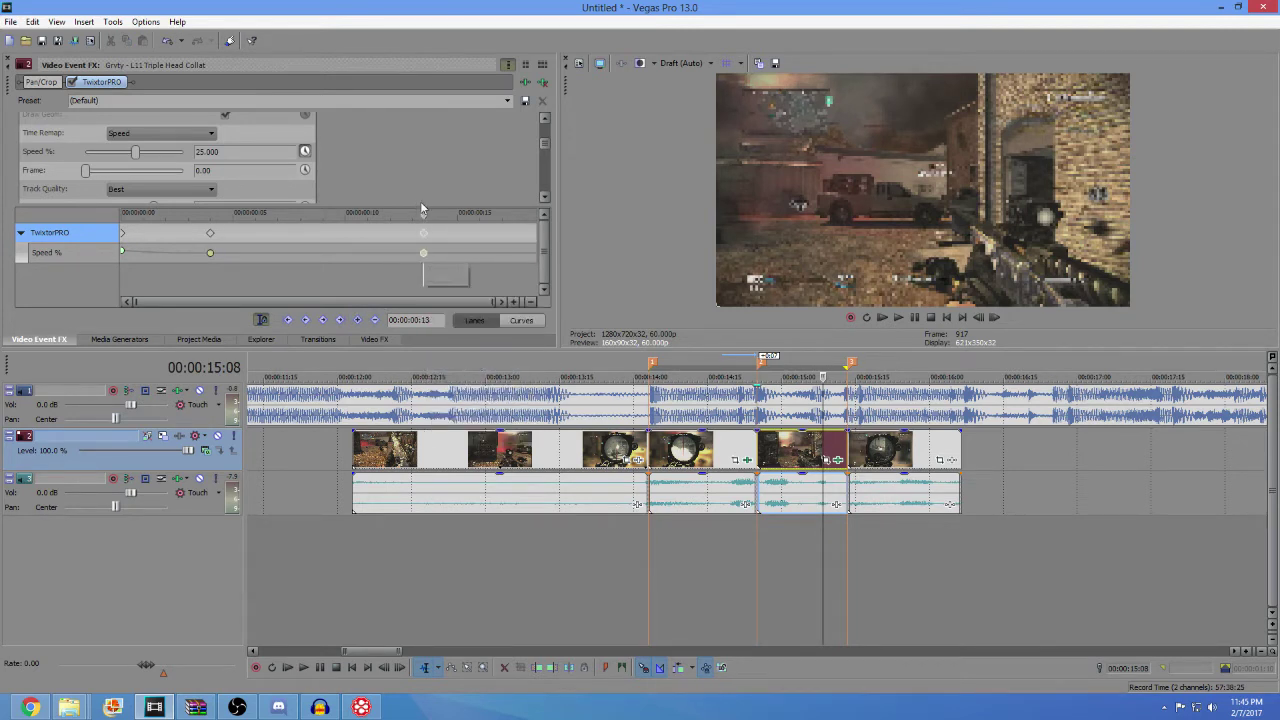
- Add a 350% Speed keyframe at the end of the clip between markers 2 and 3 and set it to Slow Fade
left_click_drag(424, 215, 538, 215)
left_click(226, 151)
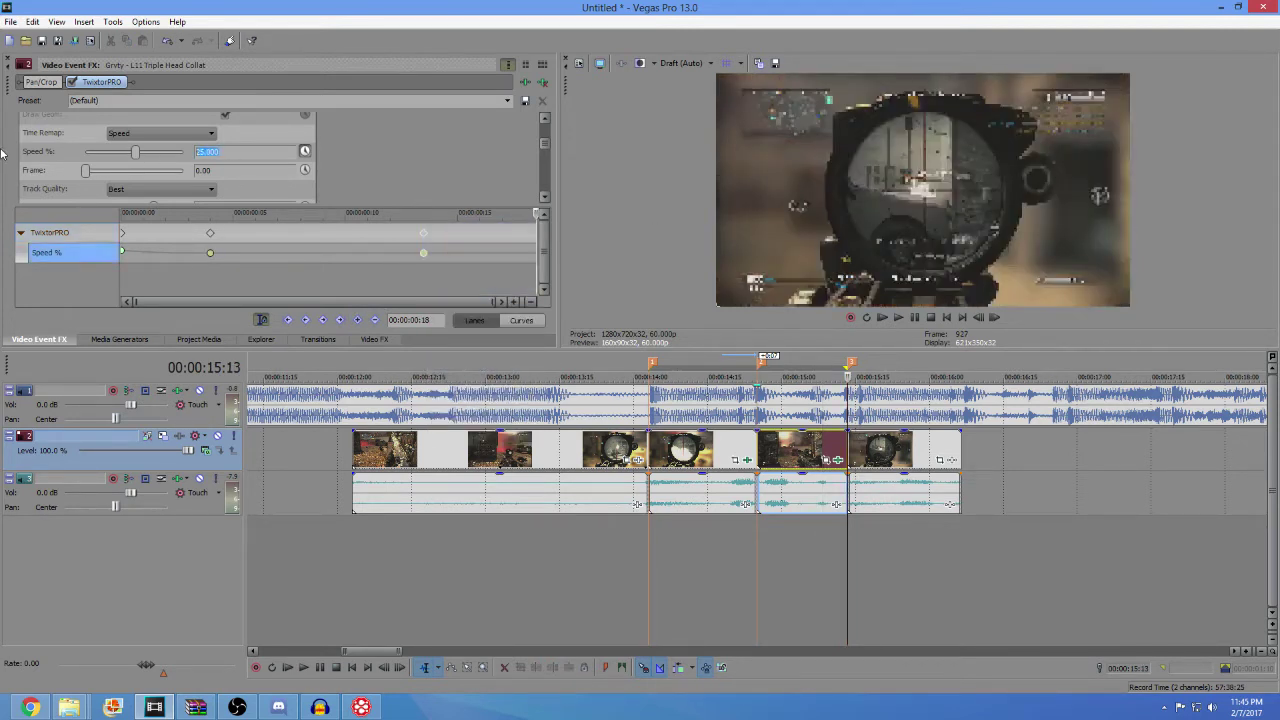
type("250")
key("Return")
right_click(537, 235)
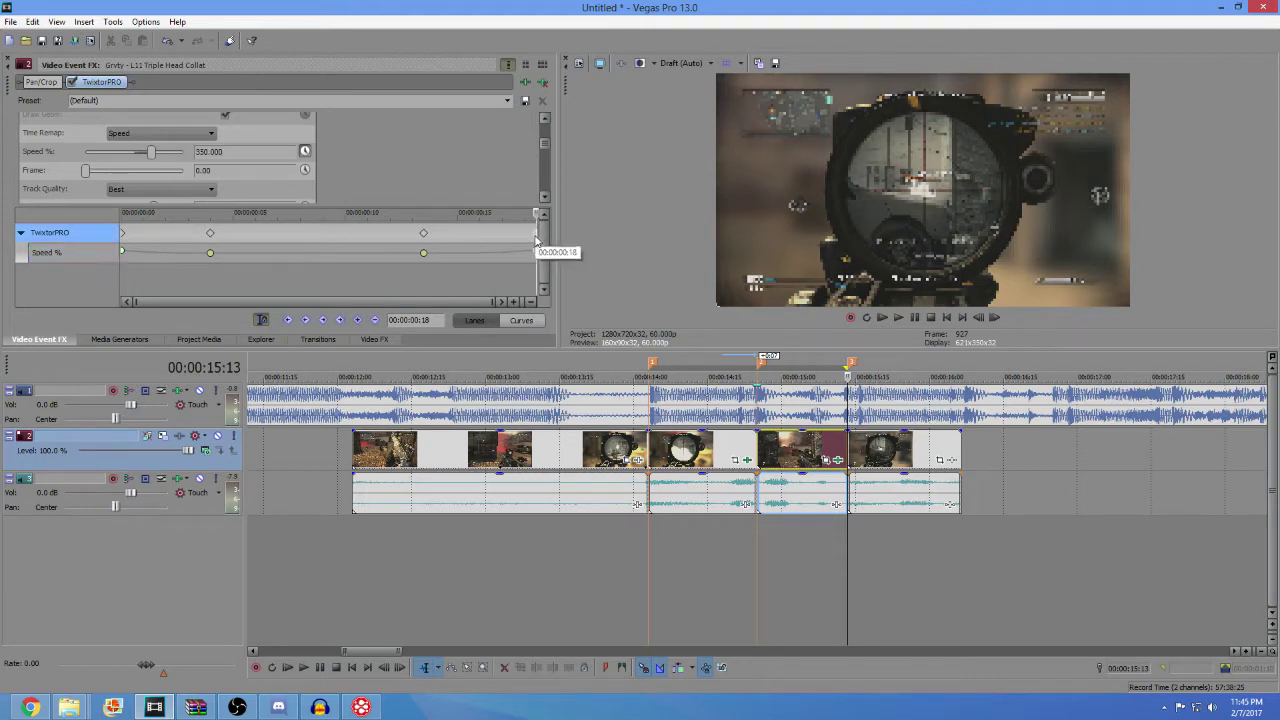
left_click(579, 360)
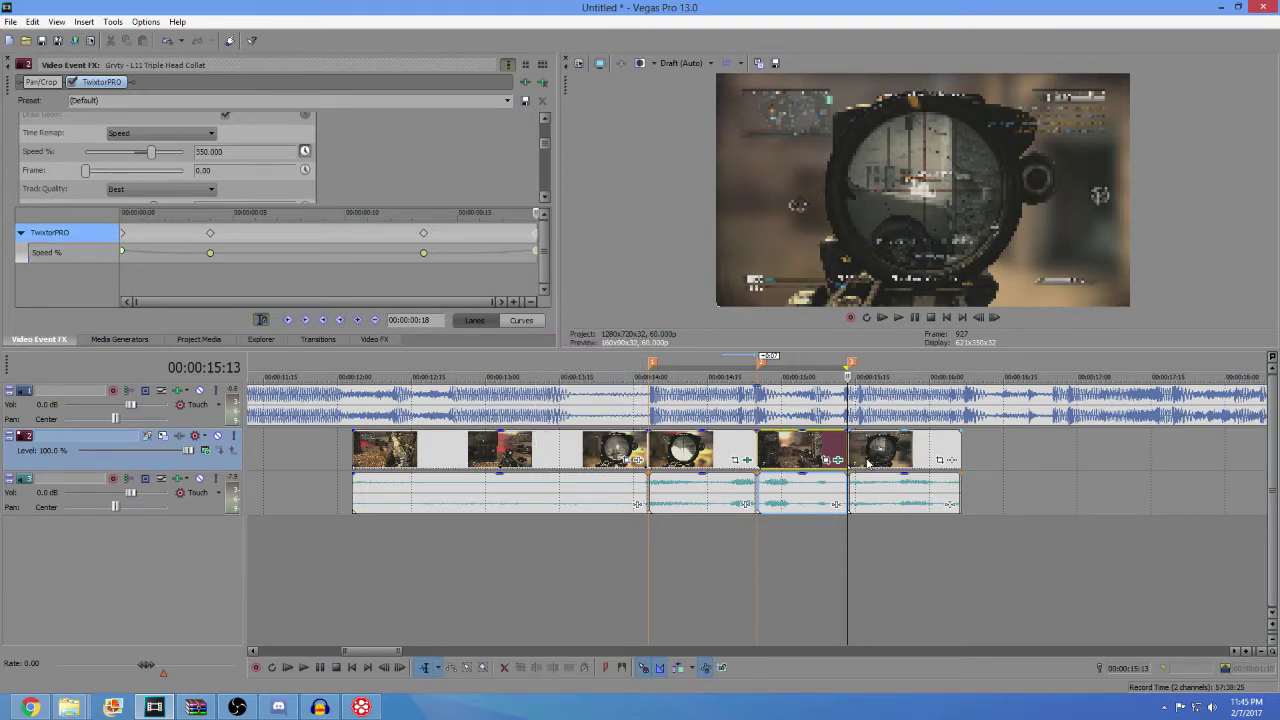
- Play back the range from marker 1 to marker 3 to check both speed-ramped clips
double_click(817, 453)
left_click_drag(758, 545, 648, 543)
key("space")
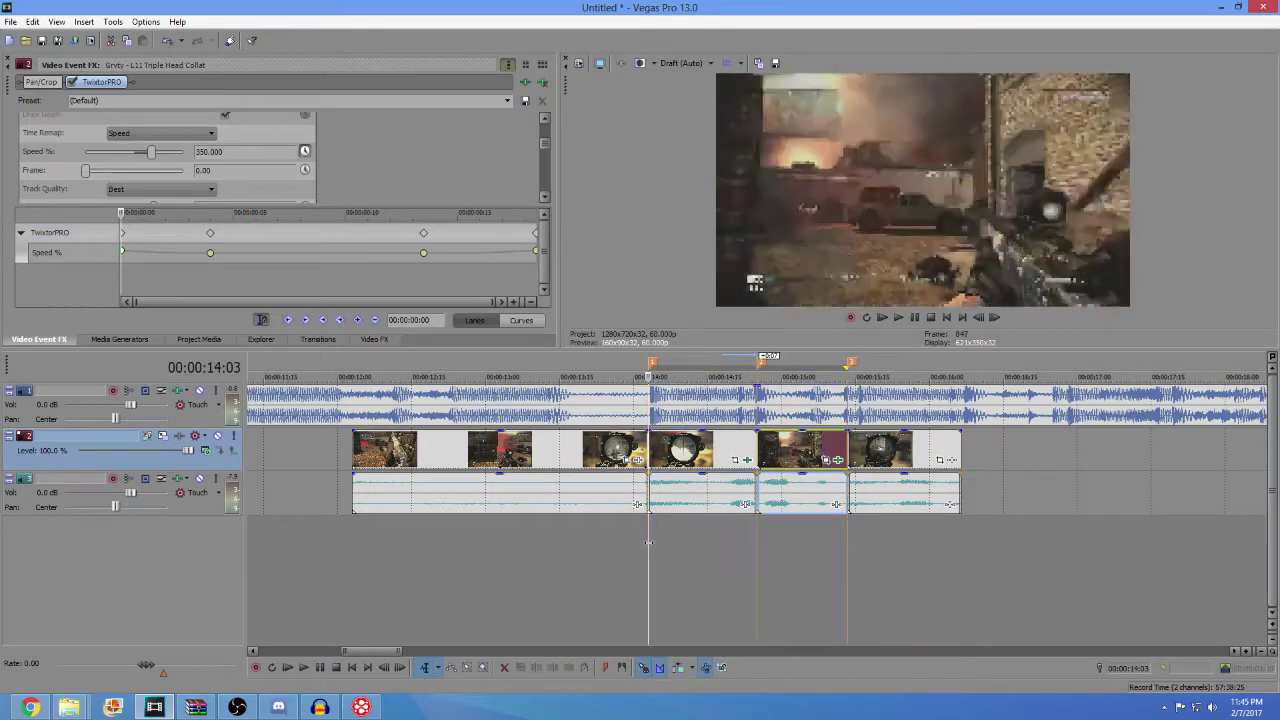
key("space")
key("space")
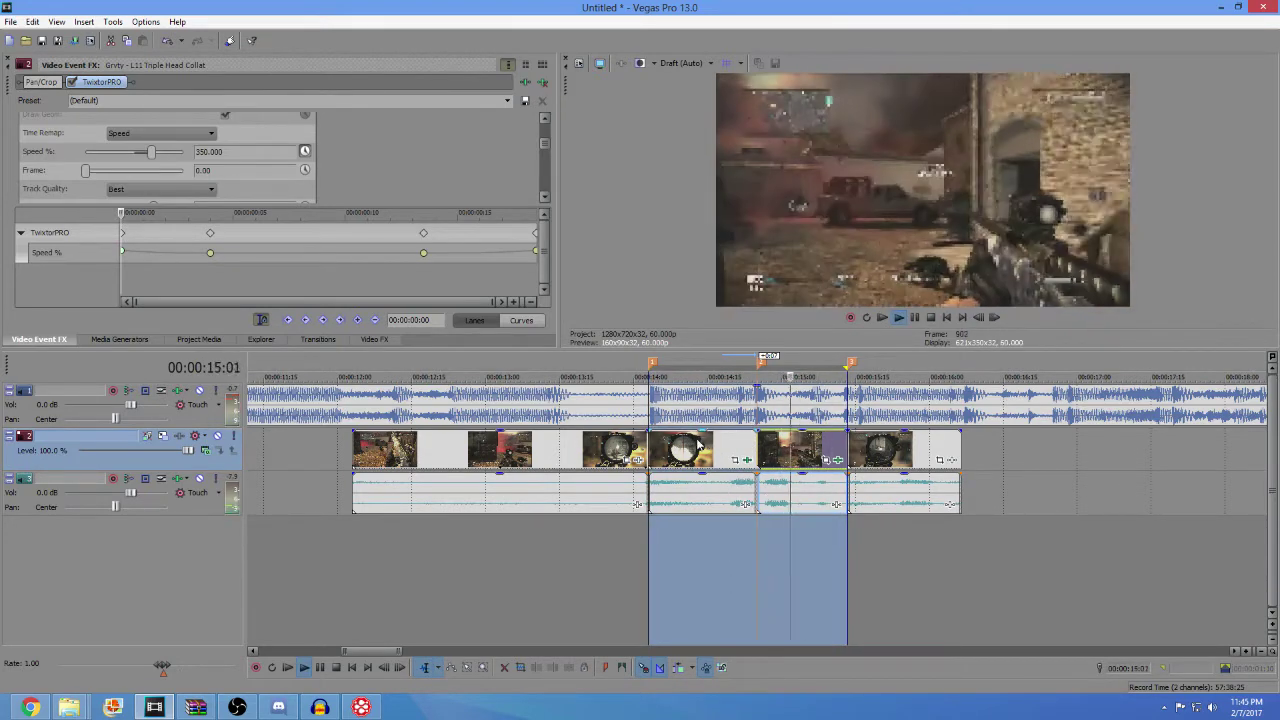
- Play the clip between markers 2 and 3 and step through the frames around its 00:00:00:04 Speed keyframe
left_click(762, 452)
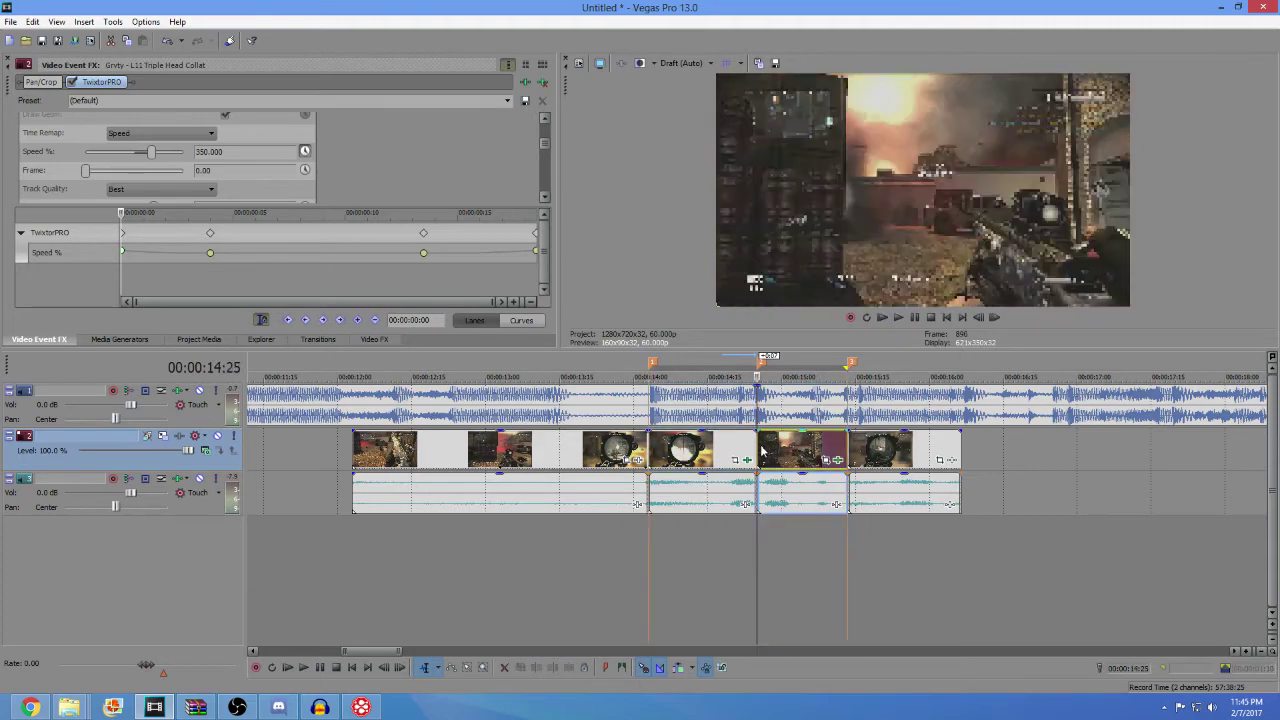
key("space")
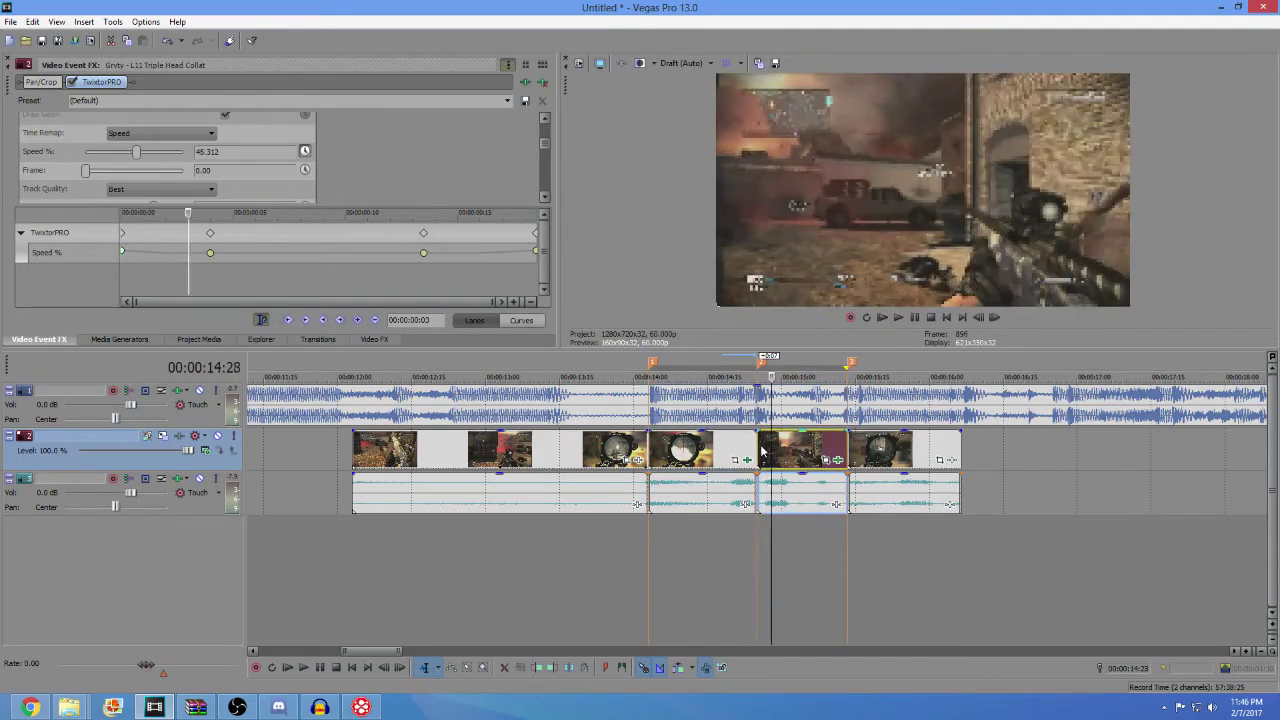
key("Left")
key("Left")
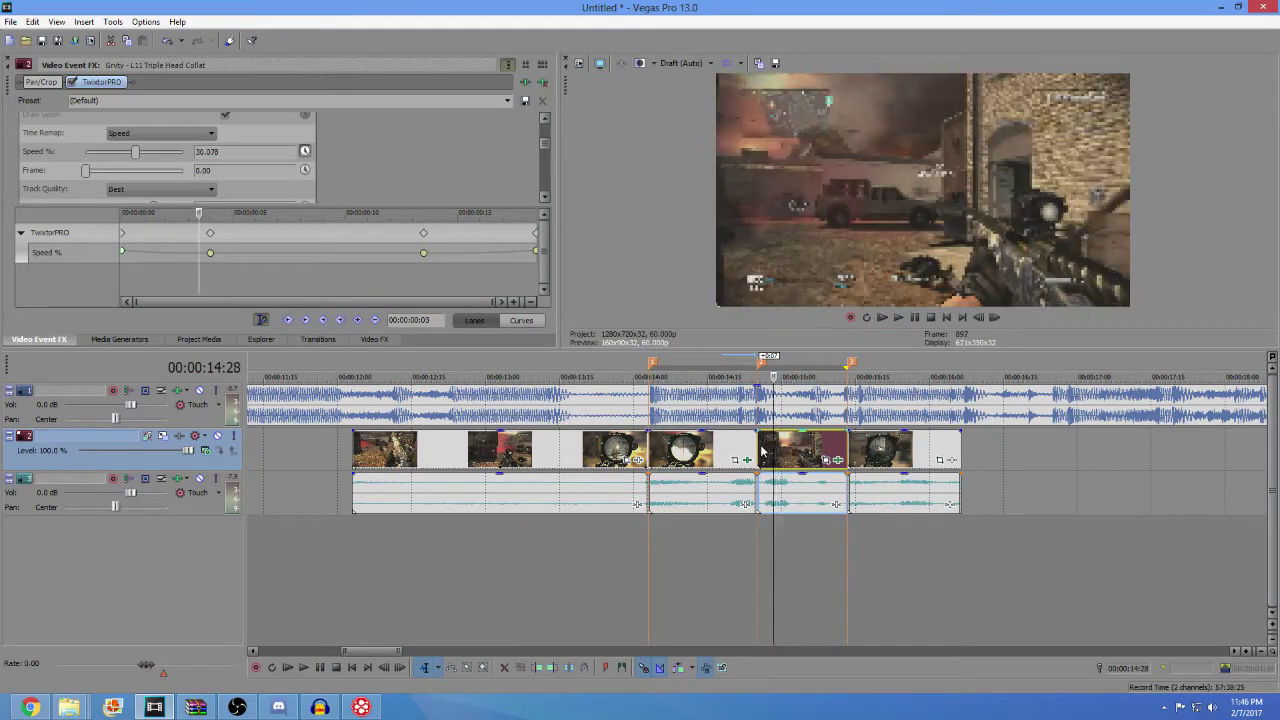
key("Right")
key("Left")
key("Right")
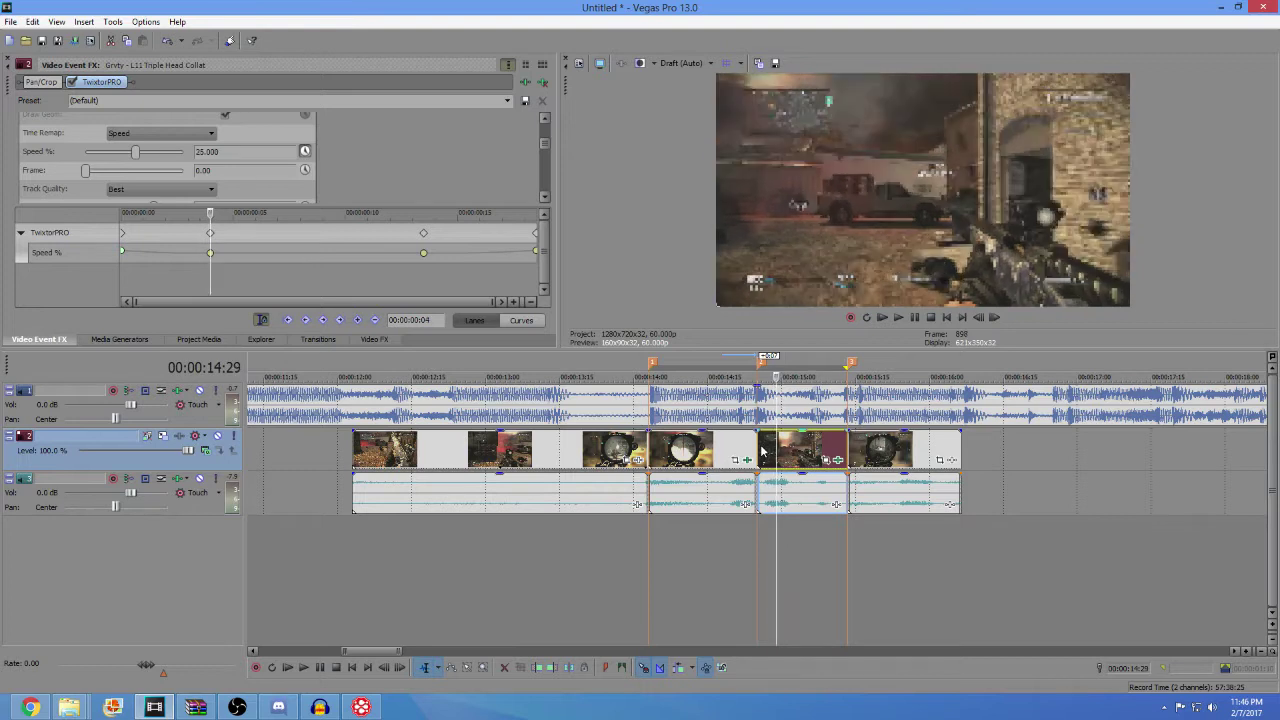
left_click(211, 237)
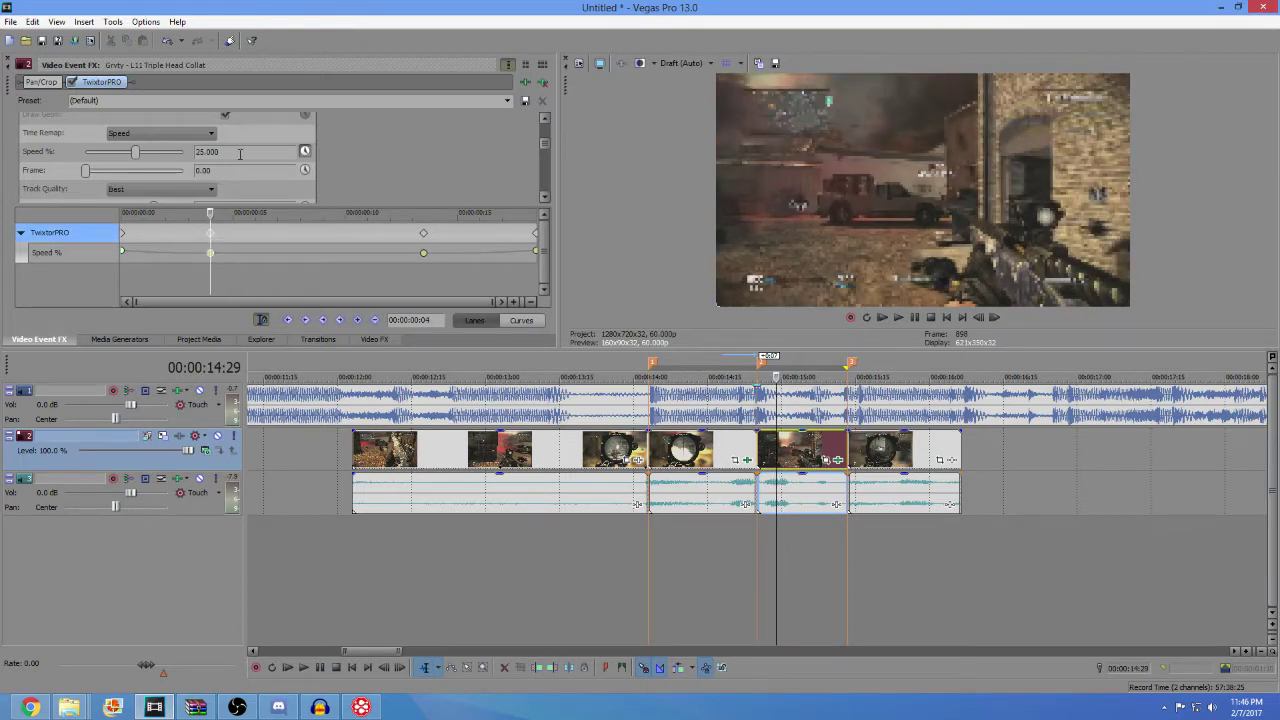
left_click(210, 252)
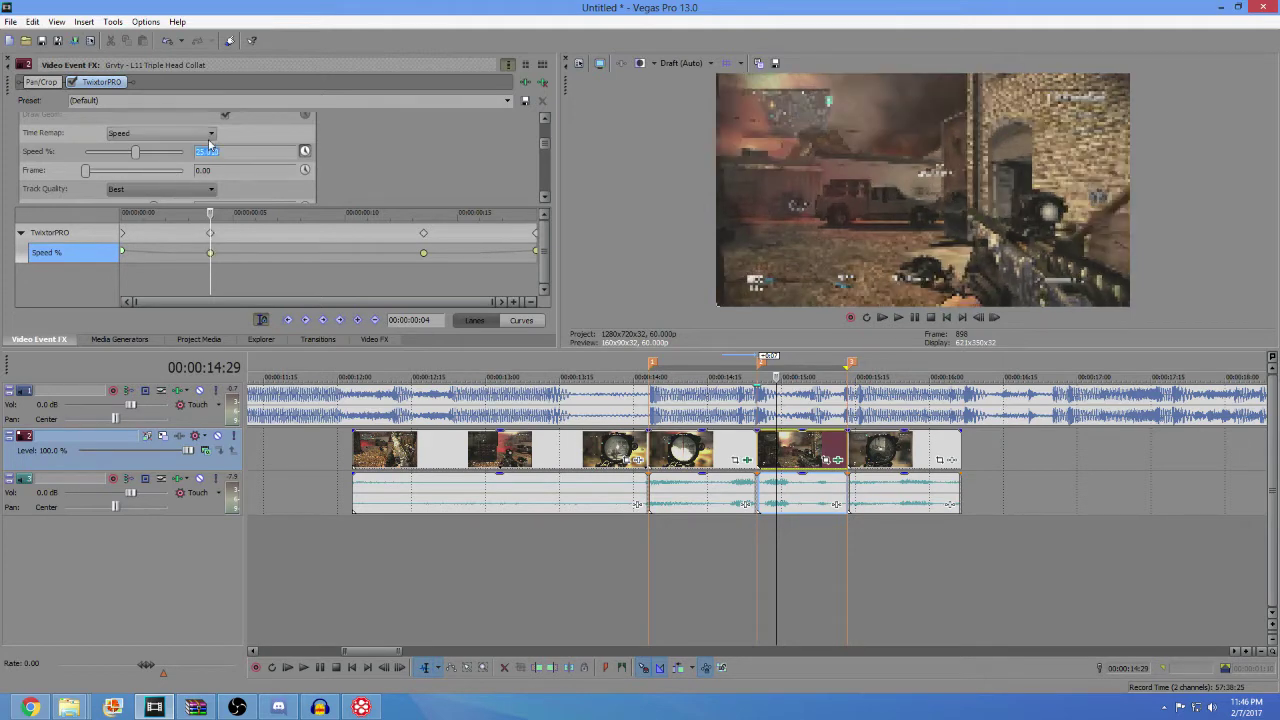
- Replay the two ramped clips from marker 1 onward, continuing past marker 3 to review the transition into the last piece
double_click(703, 449)
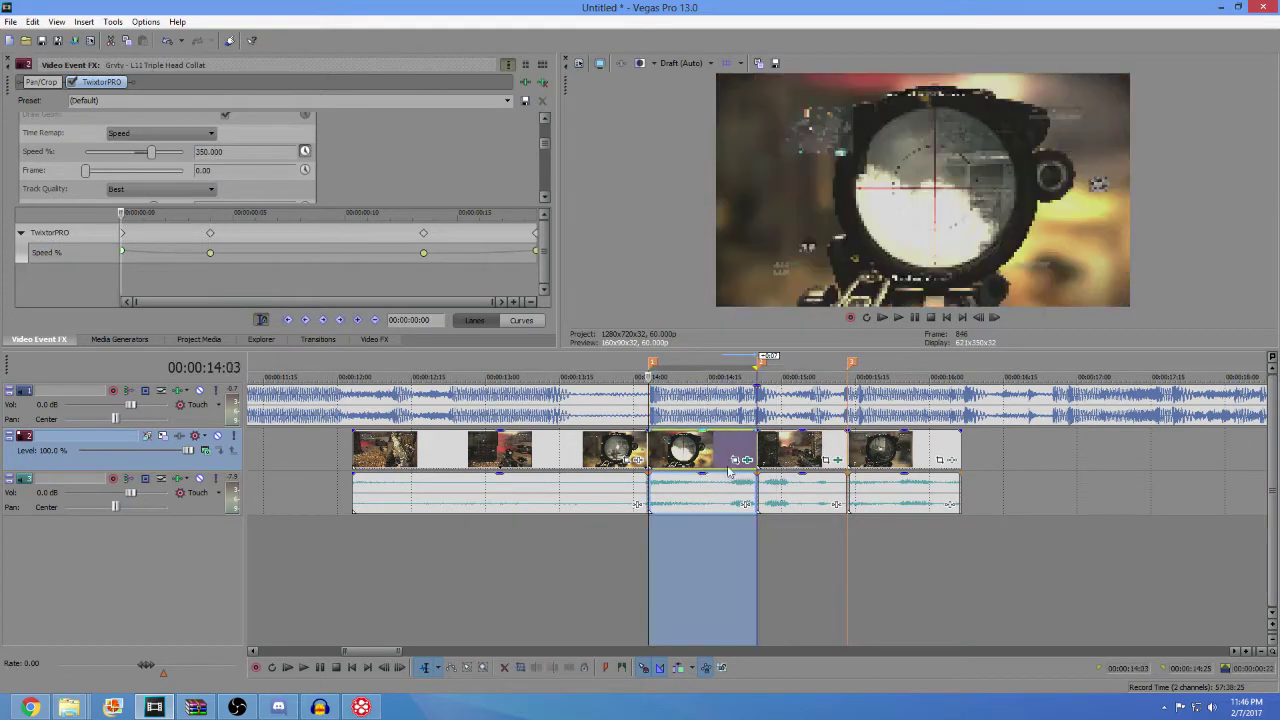
left_click_drag(757, 533, 846, 529)
left_click(838, 532)
key("space")
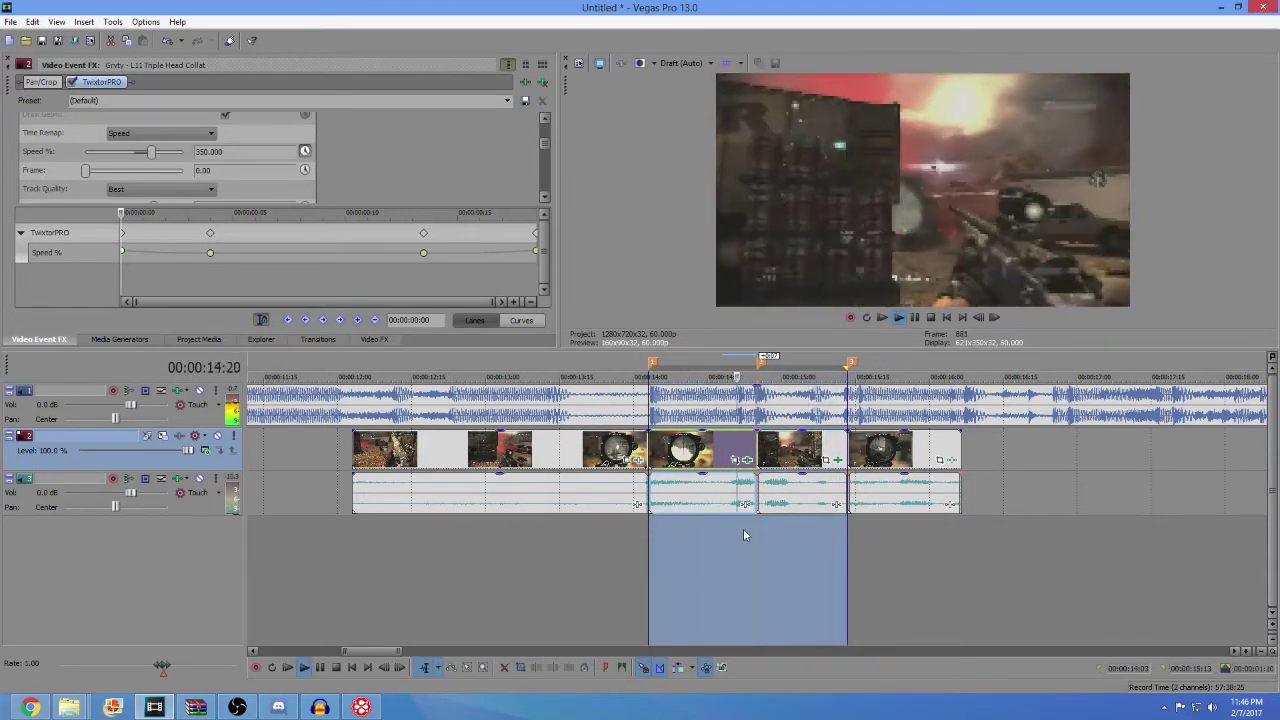
scroll(743, 530, "down", 5)
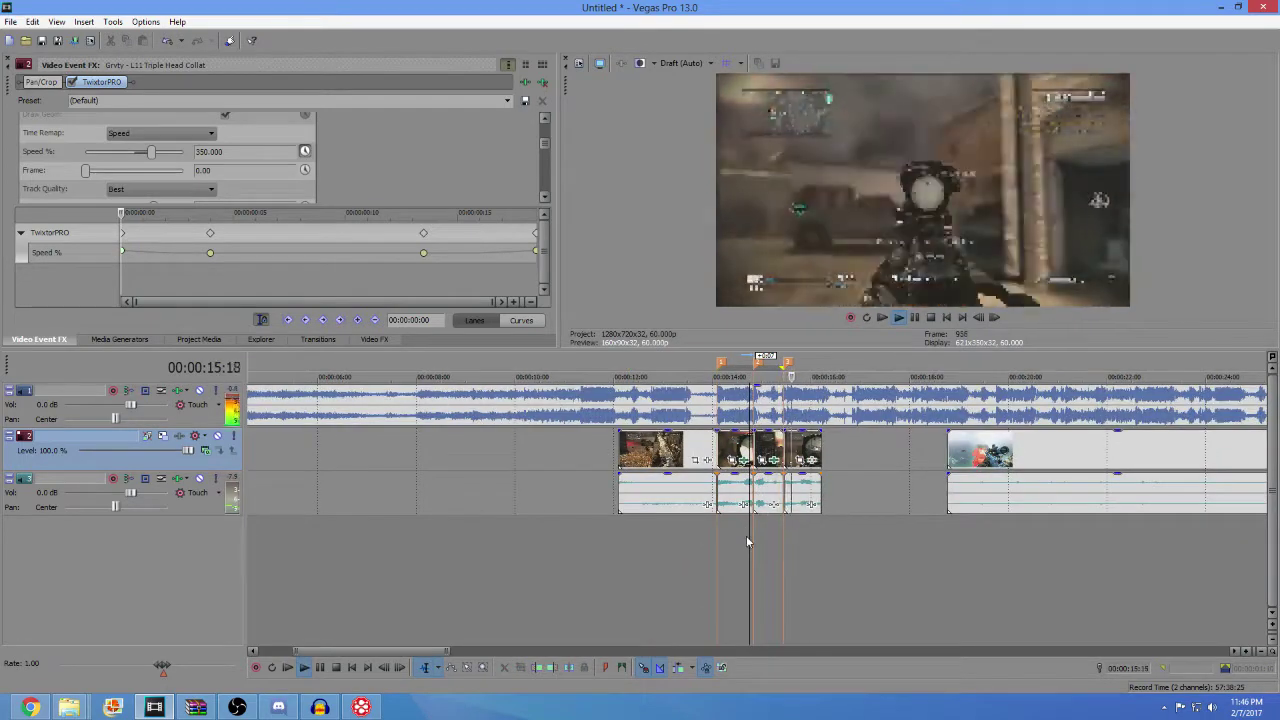
scroll(754, 545, "up", 3)
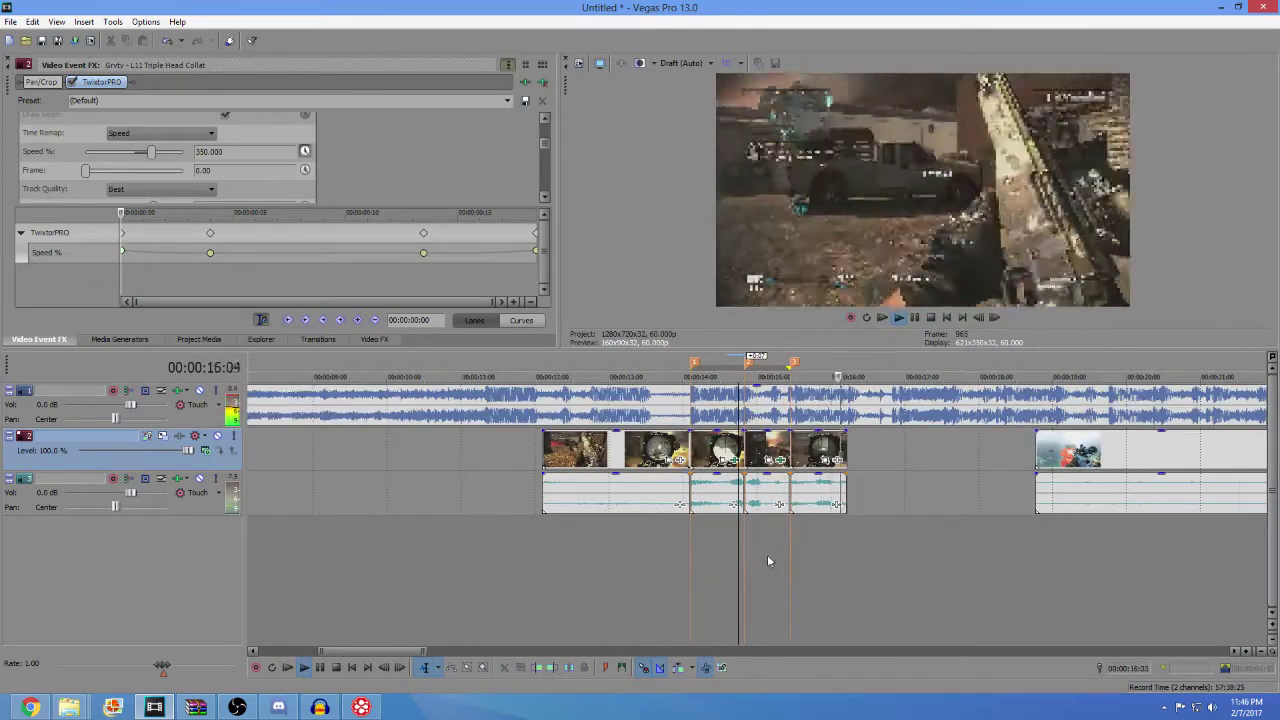
left_click(782, 538)
- Insert a velocity envelope on the clip starting at marker 3 and remove it again
left_click(797, 450)
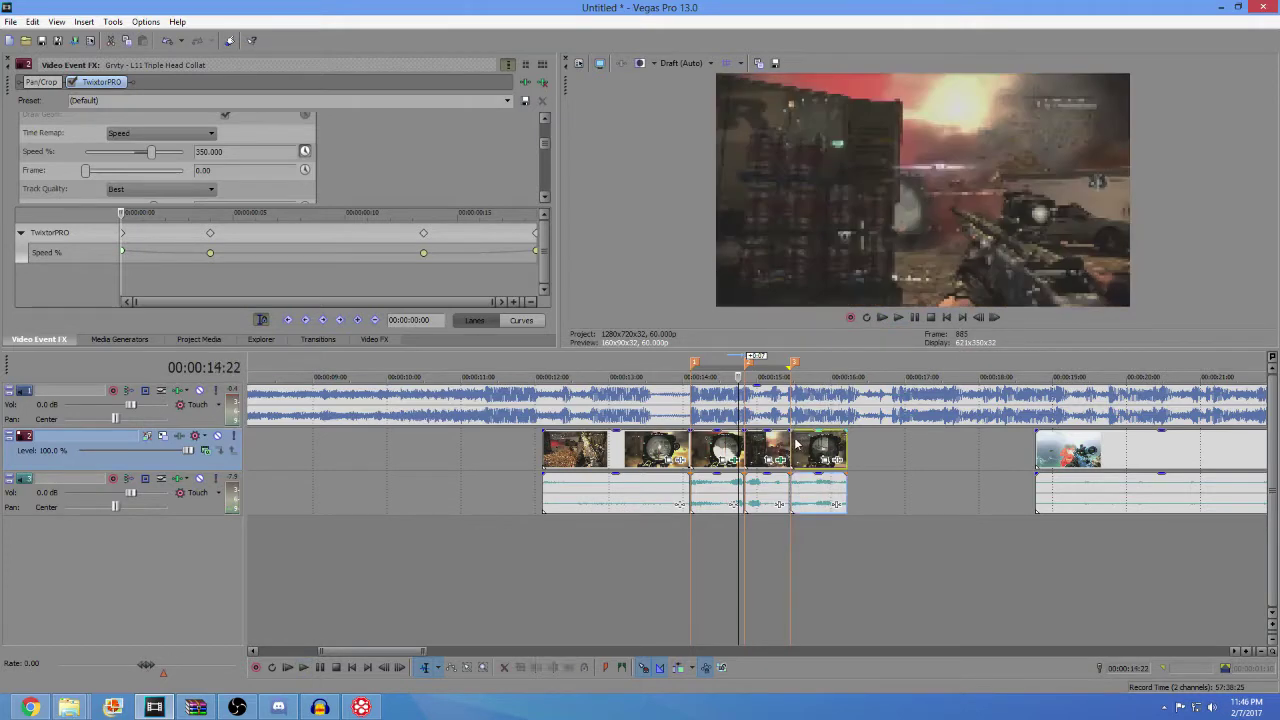
scroll(824, 450, "up", 3)
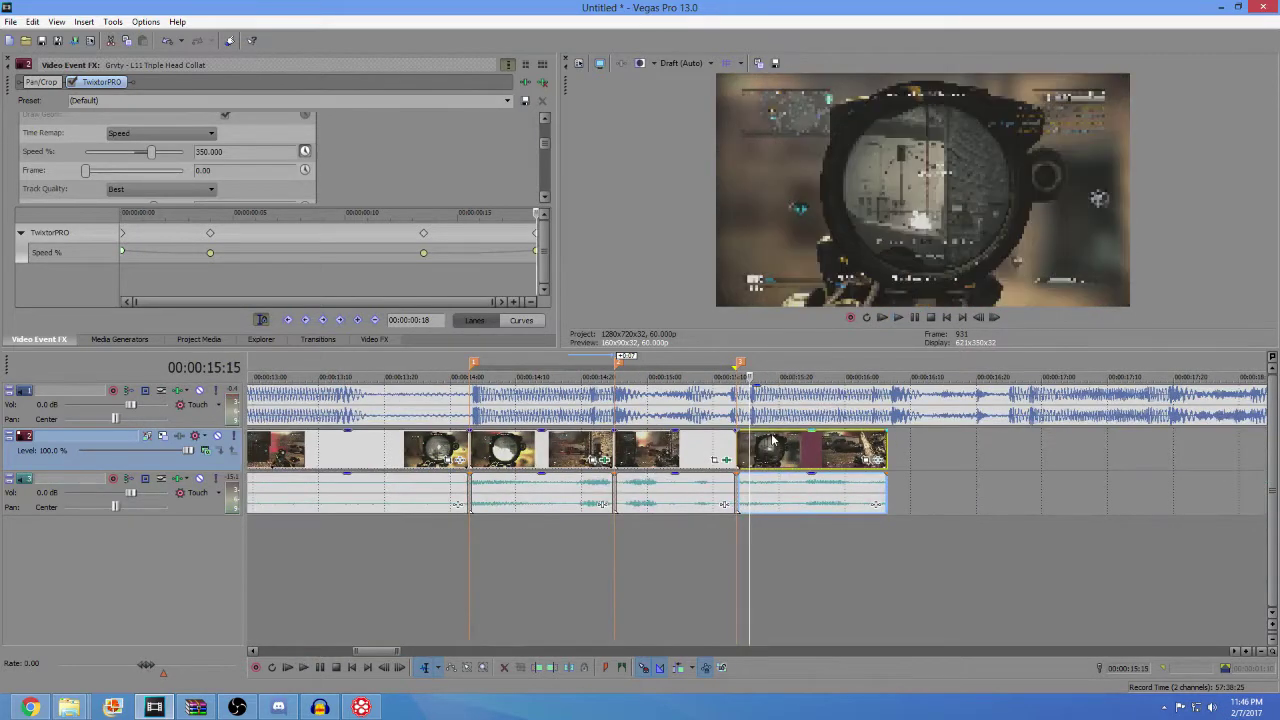
left_click(776, 443)
right_click(777, 443)
mouse_move(880, 553)
left_click(1005, 552)
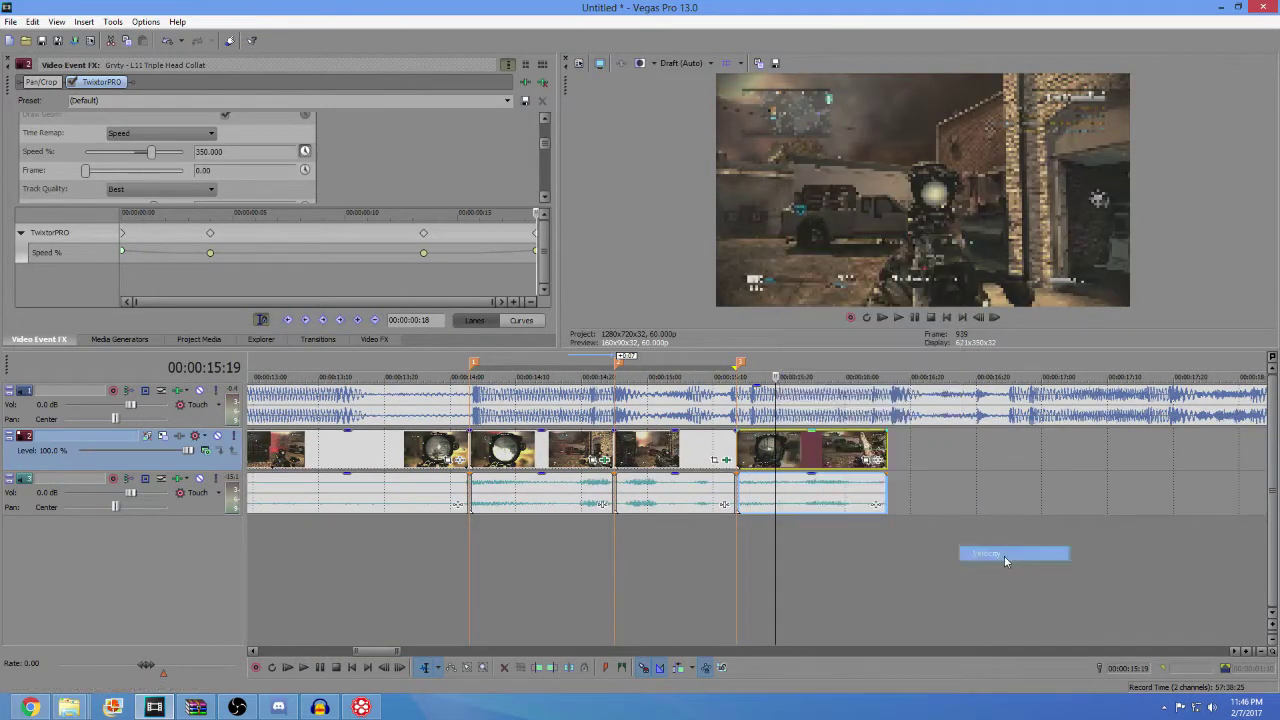
right_click(788, 445)
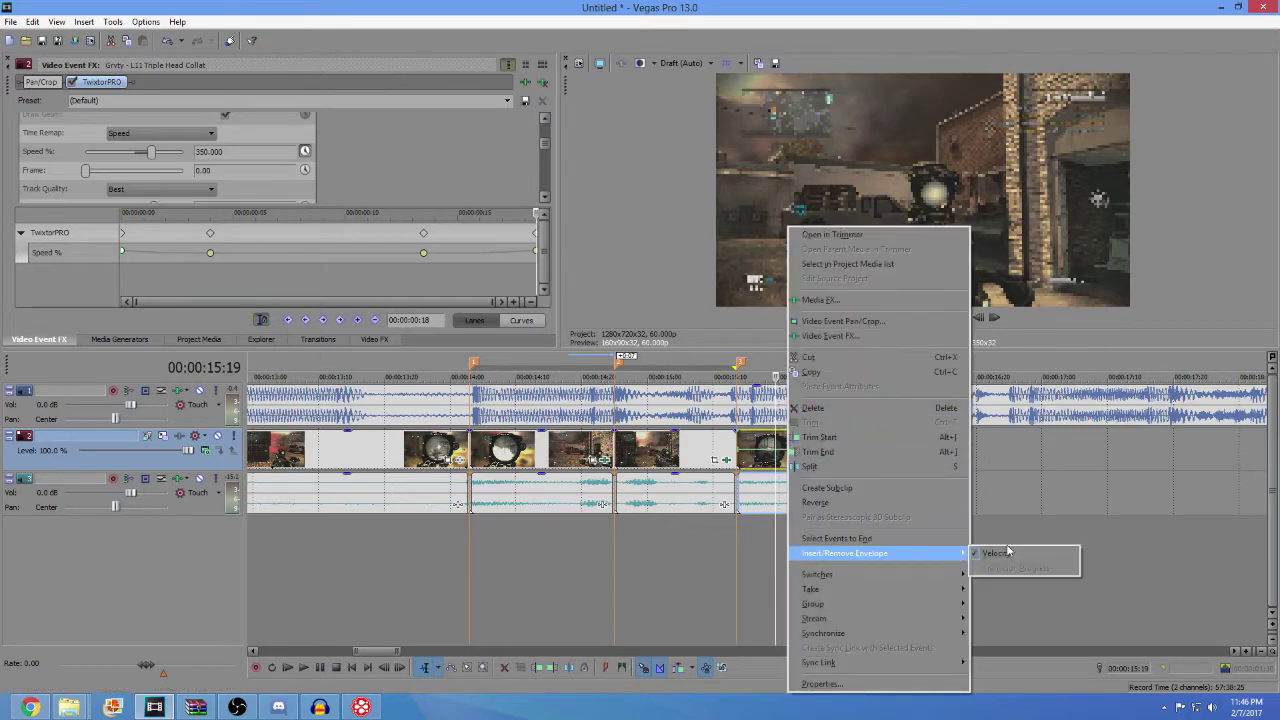
left_click(1003, 551)
- Apply the default TwixtorPRO preset to the clip starting at marker 3 and enable its Speed animation
left_click(374, 339)
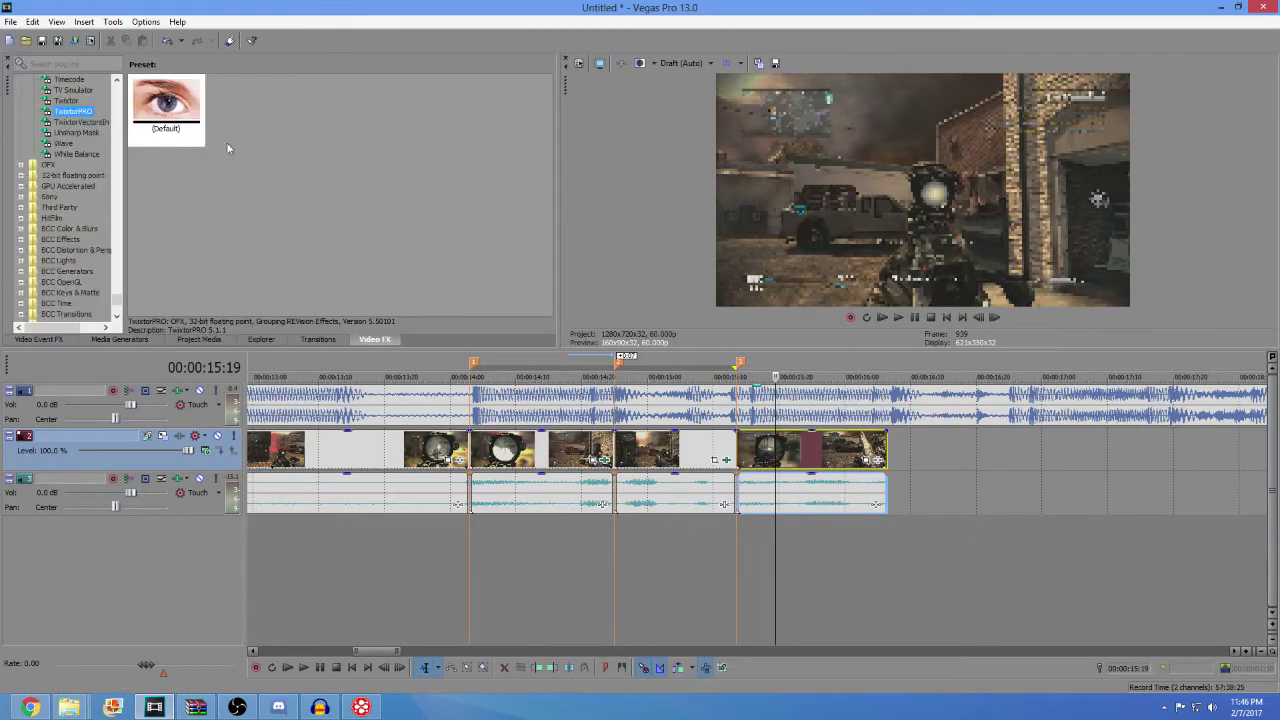
left_click_drag(166, 108, 219, 157)
left_click_drag(786, 474, 787, 471)
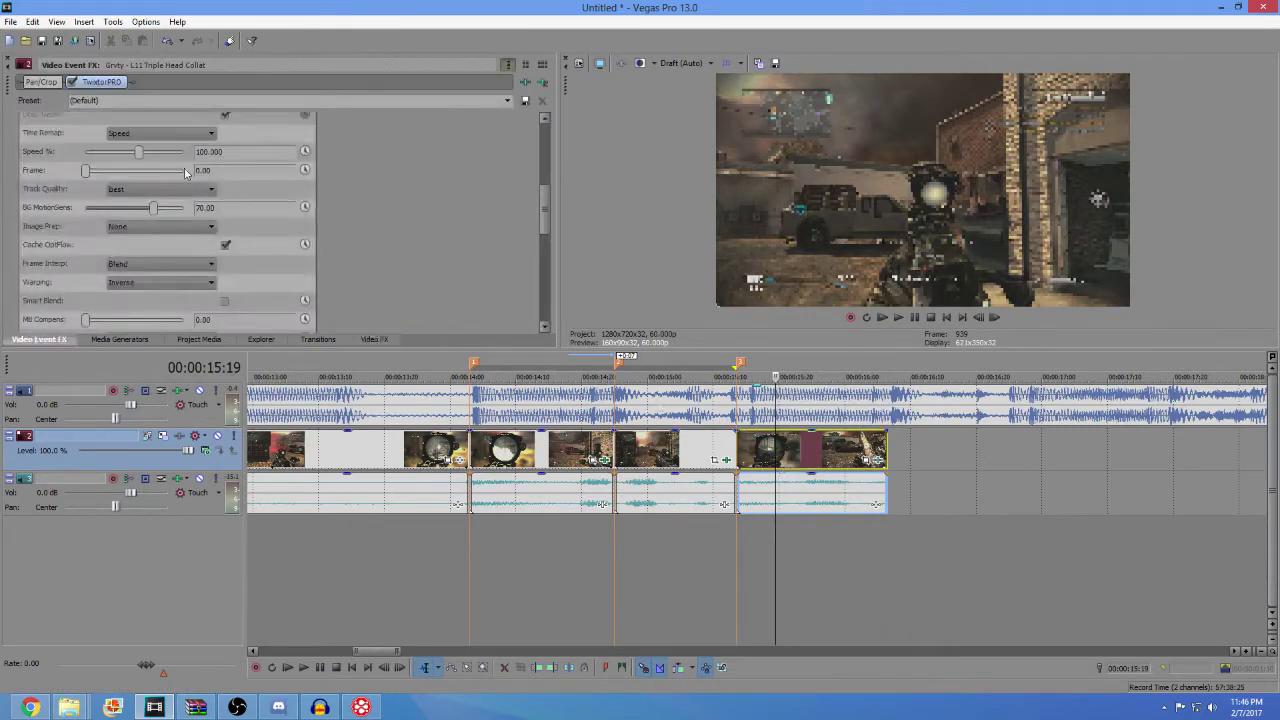
left_click(306, 150)
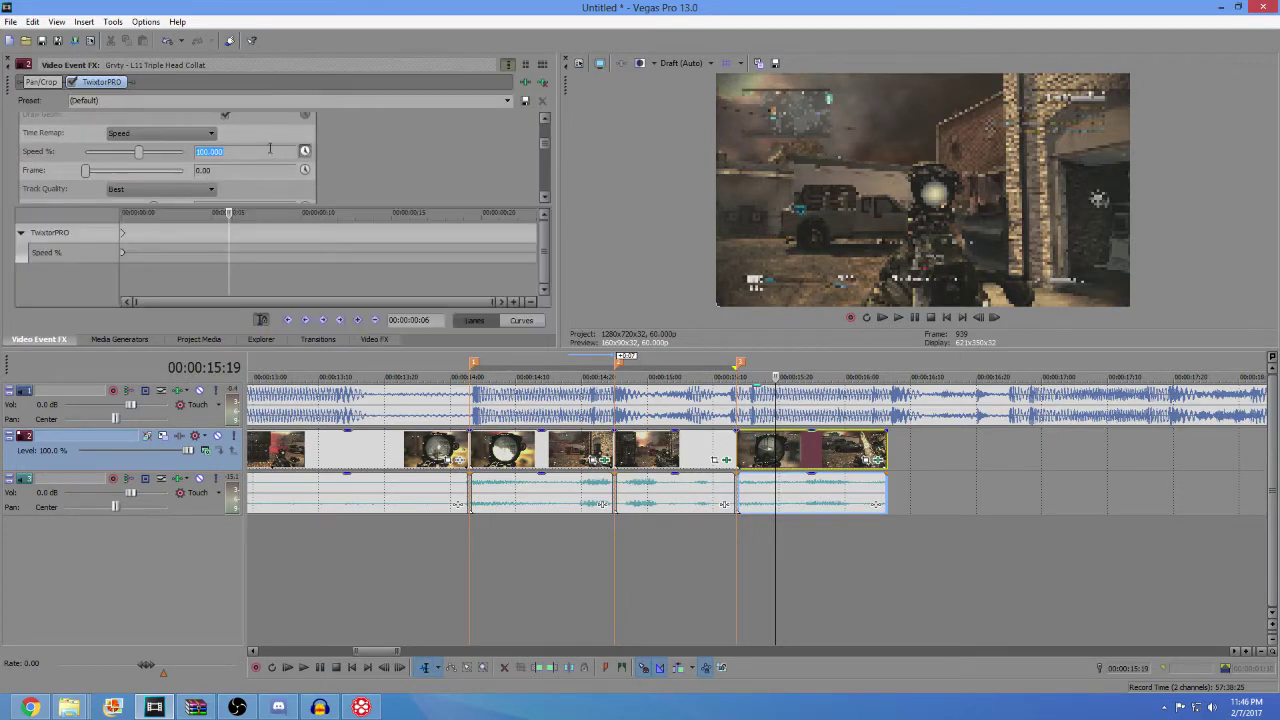
- Set the Speed to 350% at the start of the clip that begins at marker 3
left_click(128, 237)
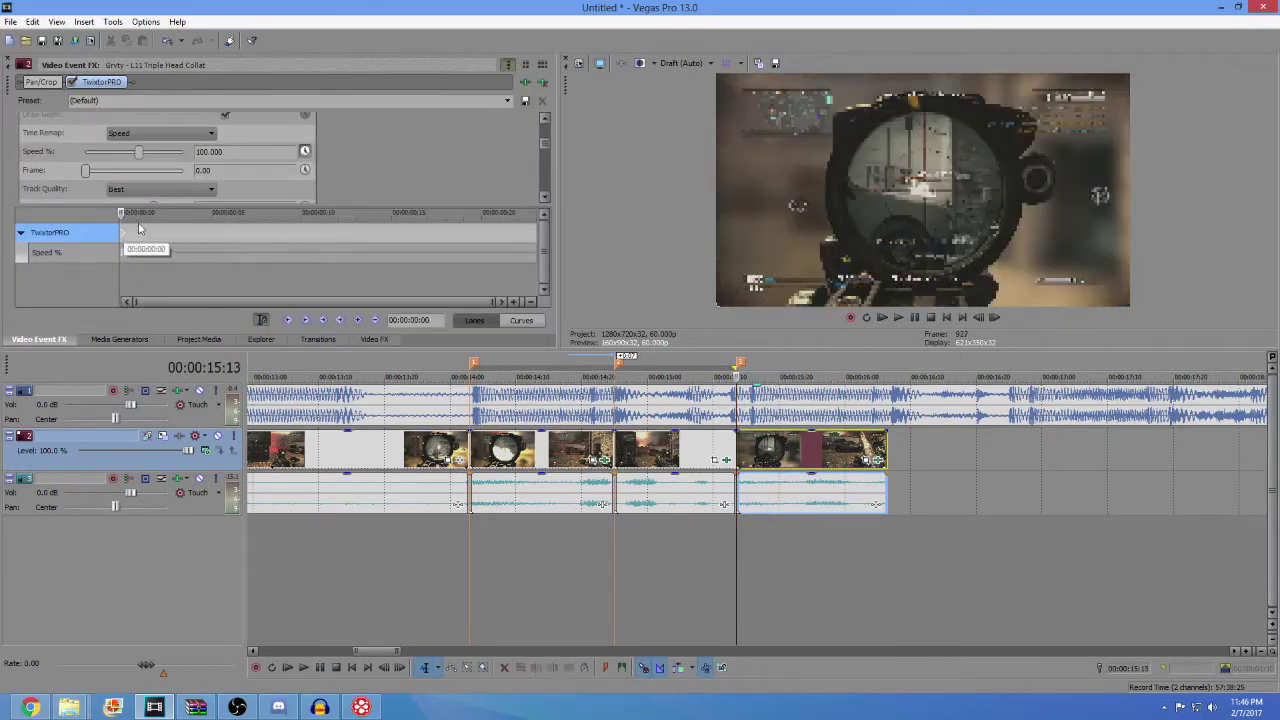
left_click(62, 252)
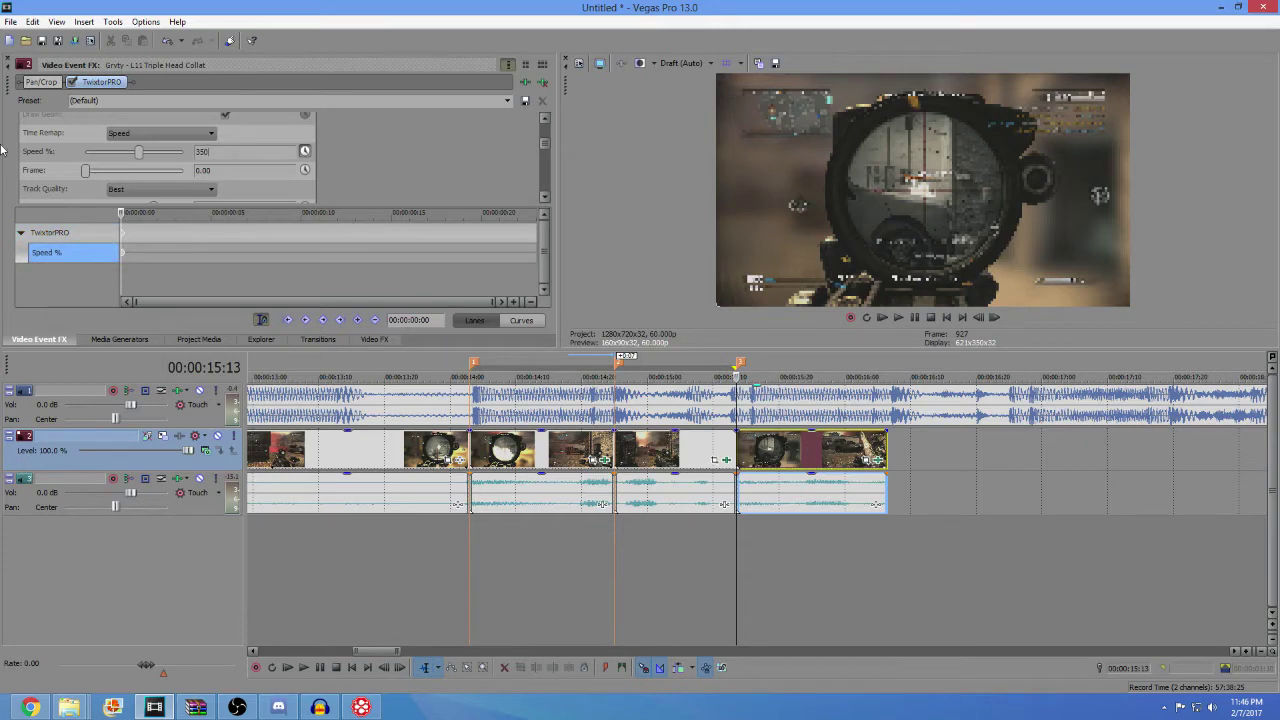
key("Return")
- Add a 25% Speed keyframe at 00:00:00:06 in the clip starting at marker 3
left_click(230, 237)
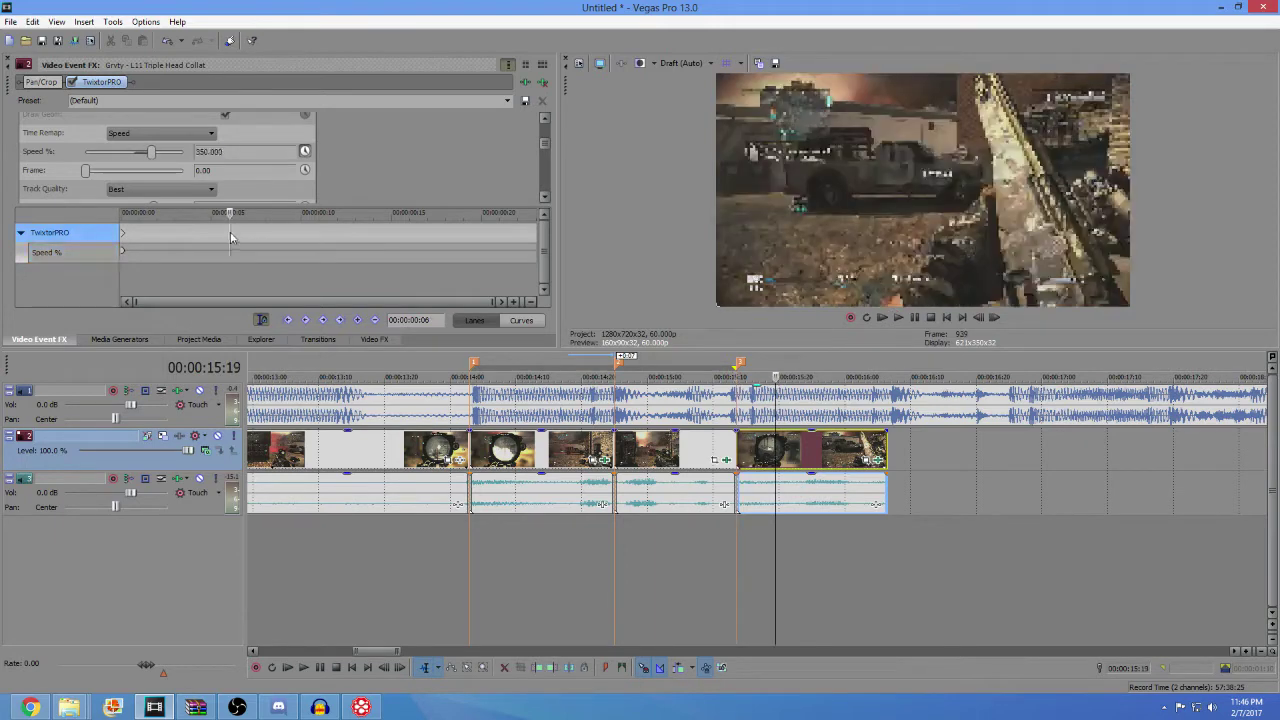
left_click(229, 152)
key("Return")
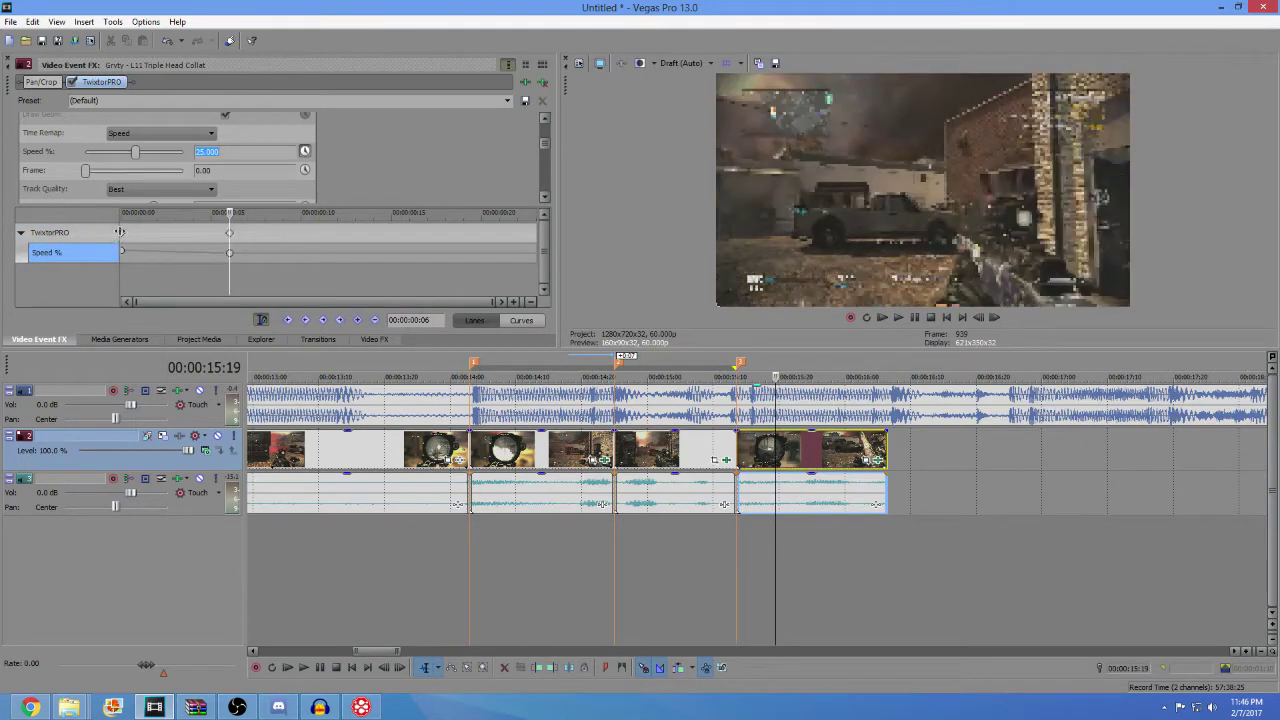
- Set the third clip's opening speed keyframe to Fast Fade and its 00:00:00:06 keyframe to Slow Fade
left_click(122, 232)
right_click(122, 232)
left_click(170, 352)
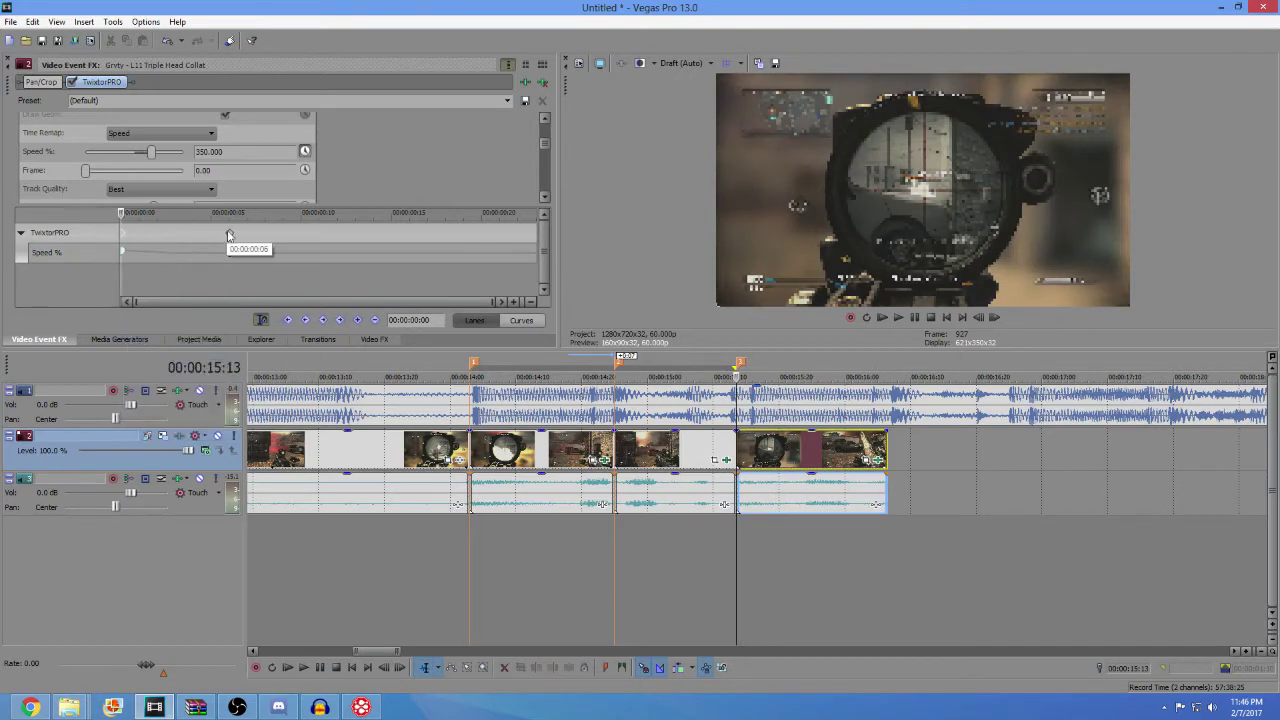
left_click(229, 236)
right_click(229, 236)
left_click(294, 362)
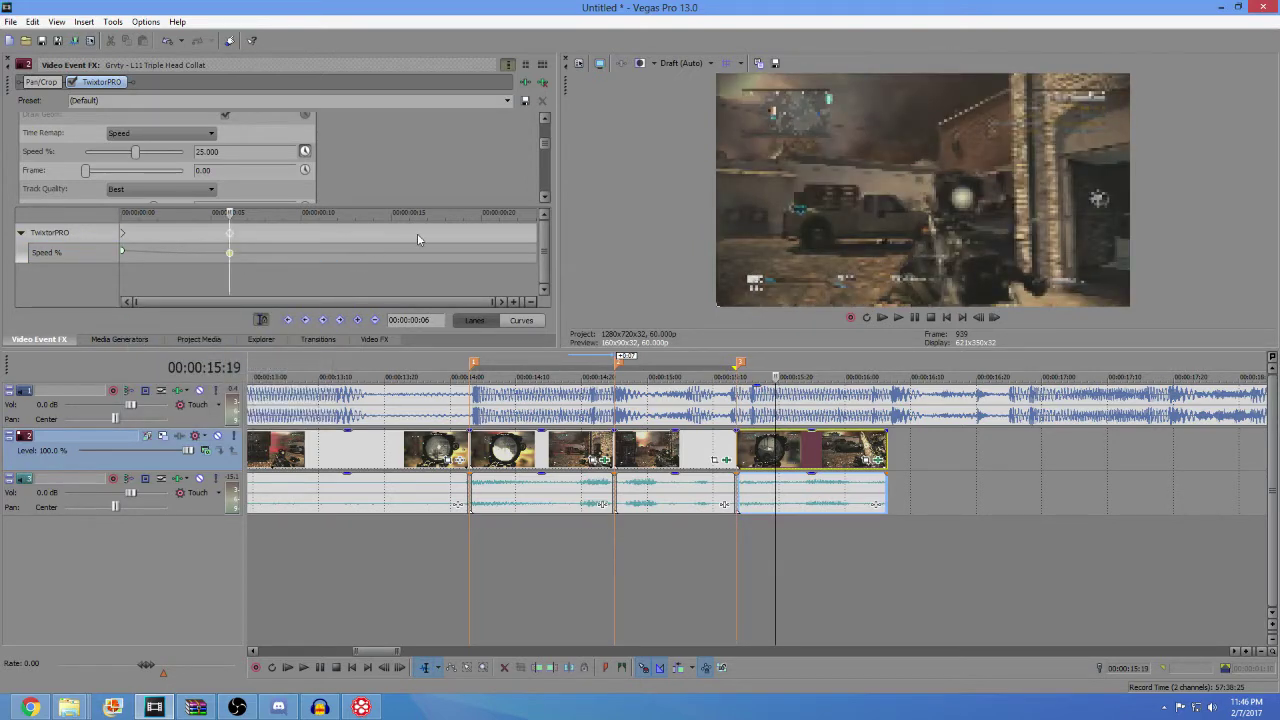
- Add a 25% Speed keyframe at 00:00:00:16 in the clip starting at marker 3 and set it to Slow Fade
left_click(417, 235)
left_click(357, 320)
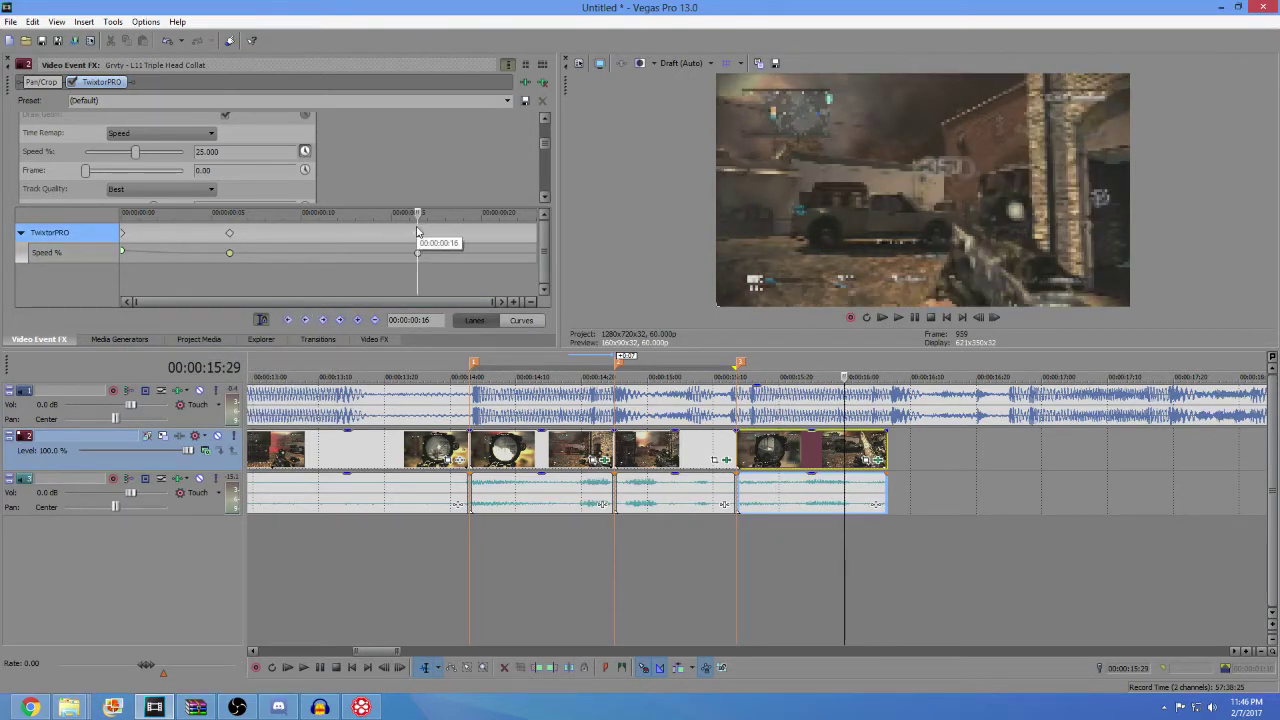
right_click(417, 232)
left_click(445, 362)
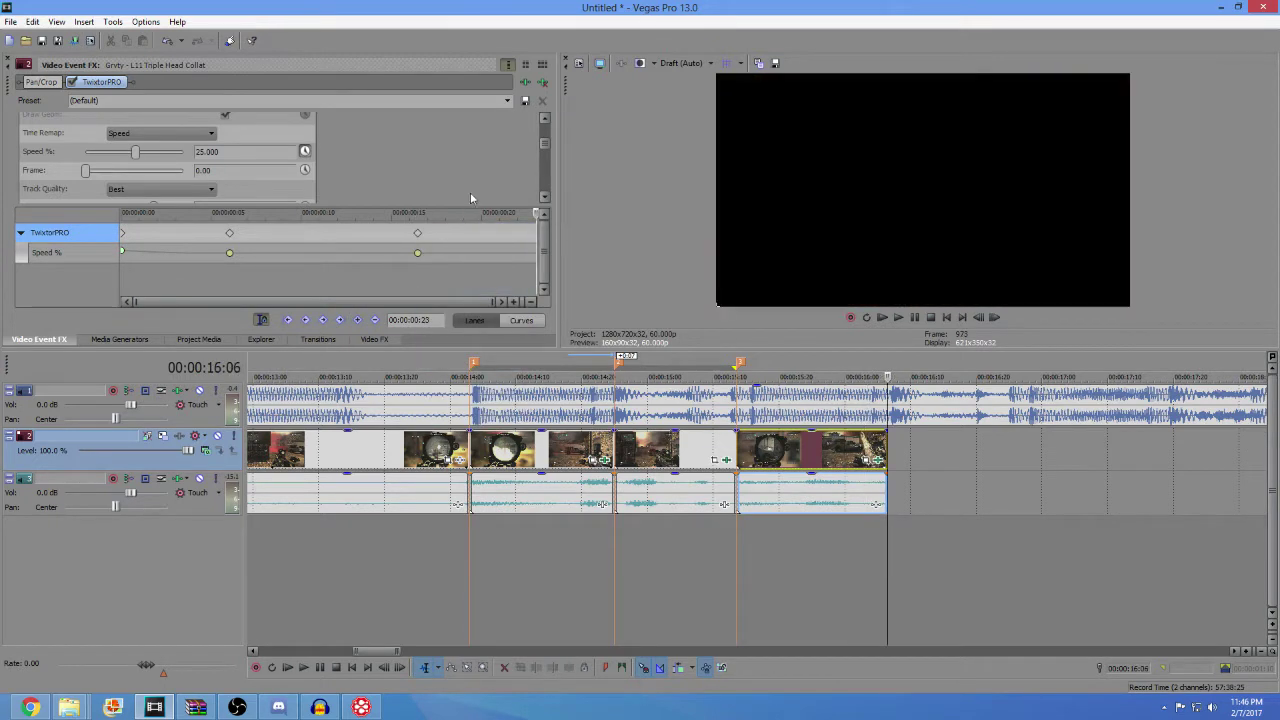
- Add a 250% Speed keyframe at 00:00:00:23, the end of the clip starting at marker 3, and set it to Slow Fade
left_click(222, 150)
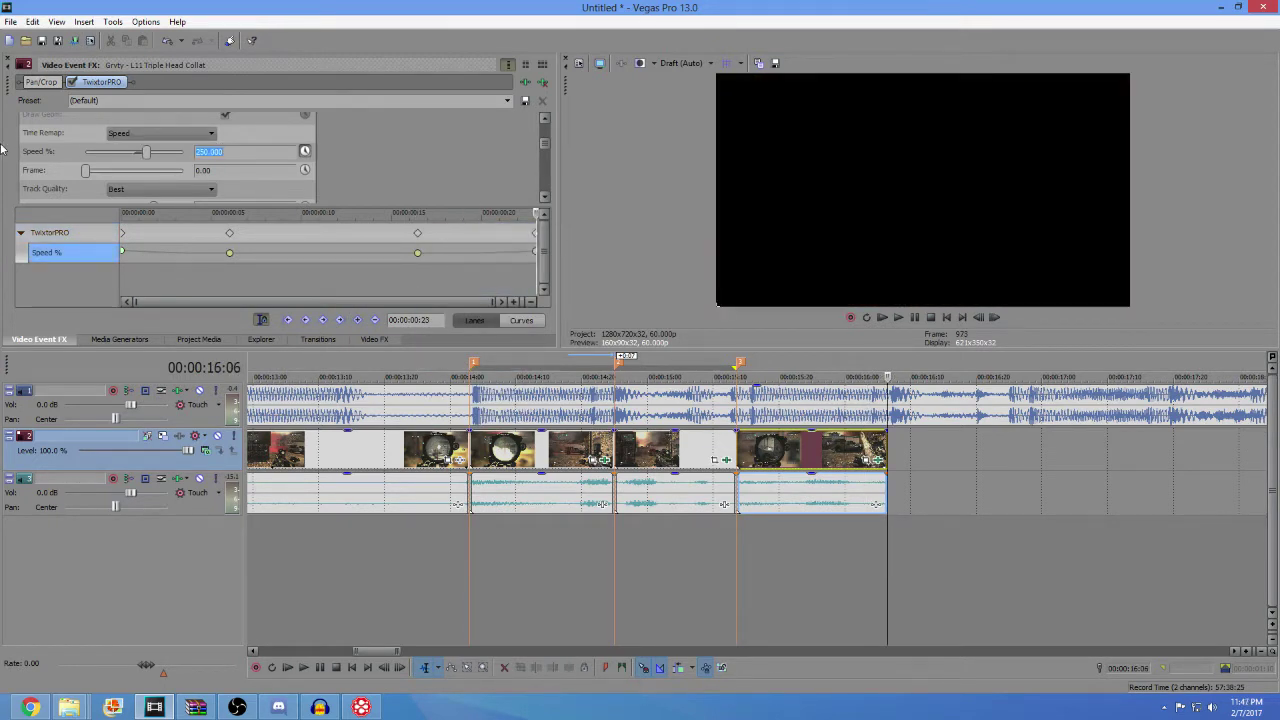
left_click(536, 233)
right_click(535, 232)
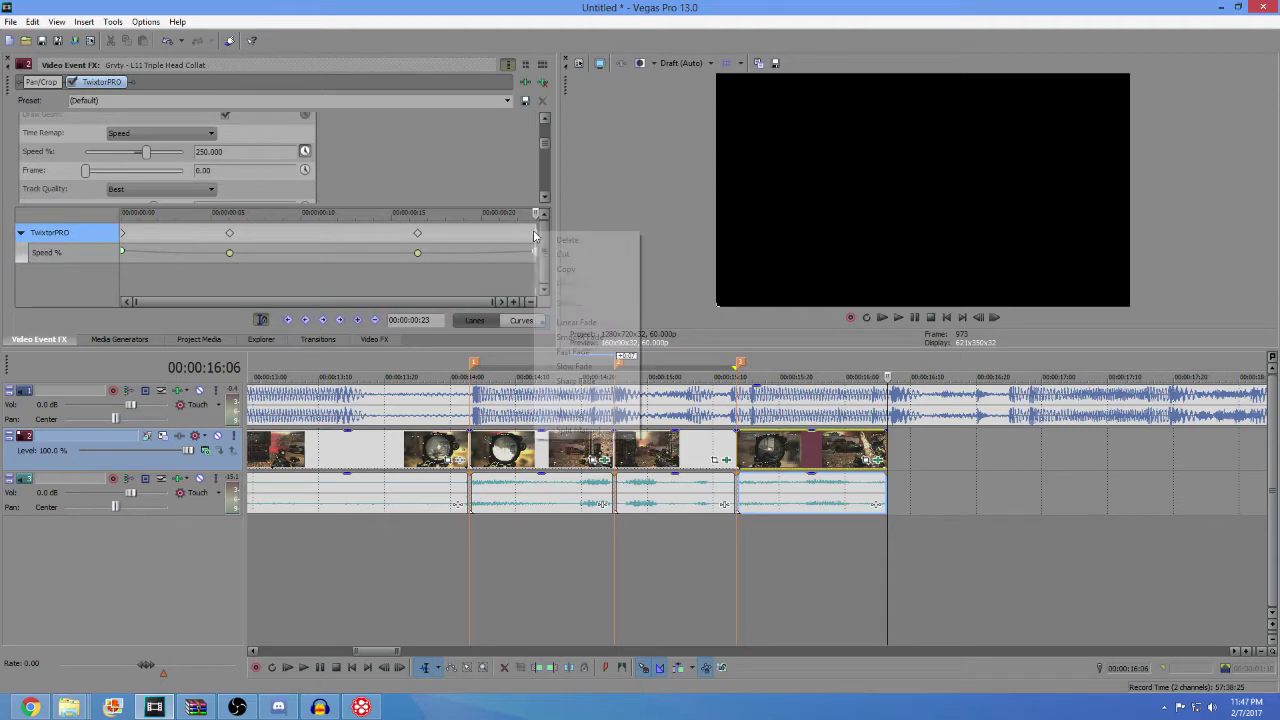
left_click(585, 366)
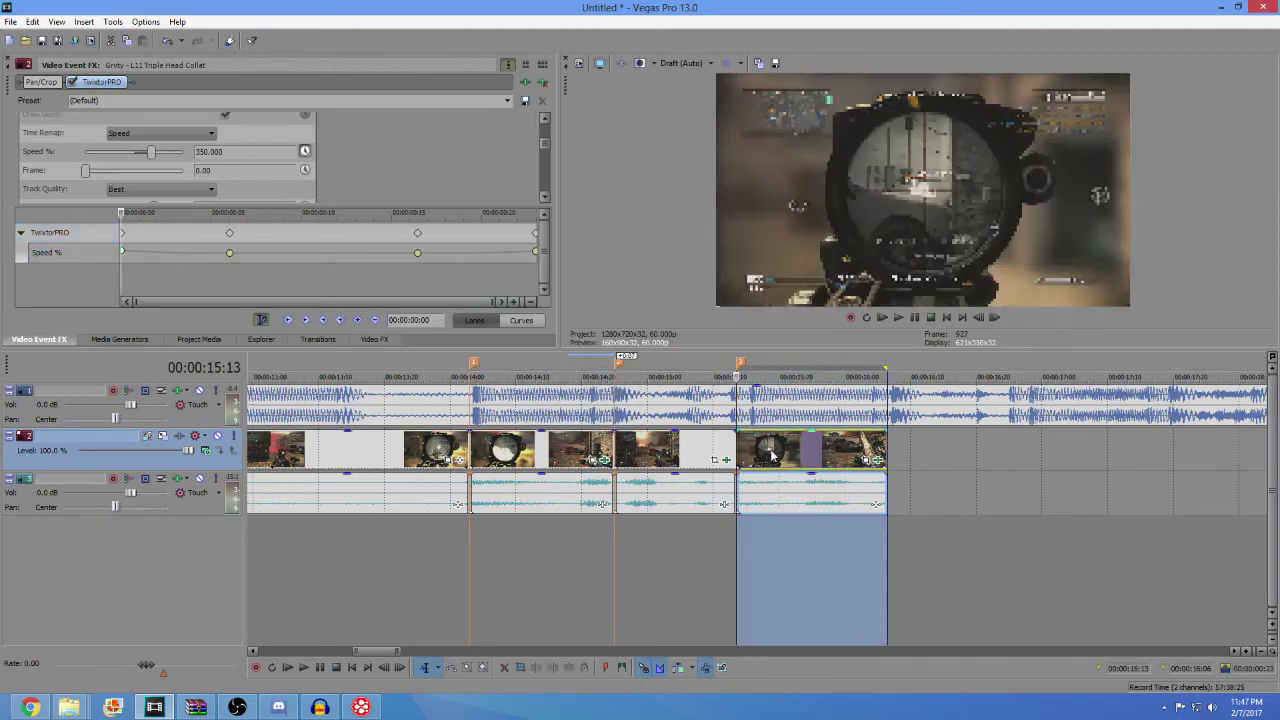
- Play back the speed-ramped clips from marker 1 to check how they follow the music
scroll(719, 505, "down", 5)
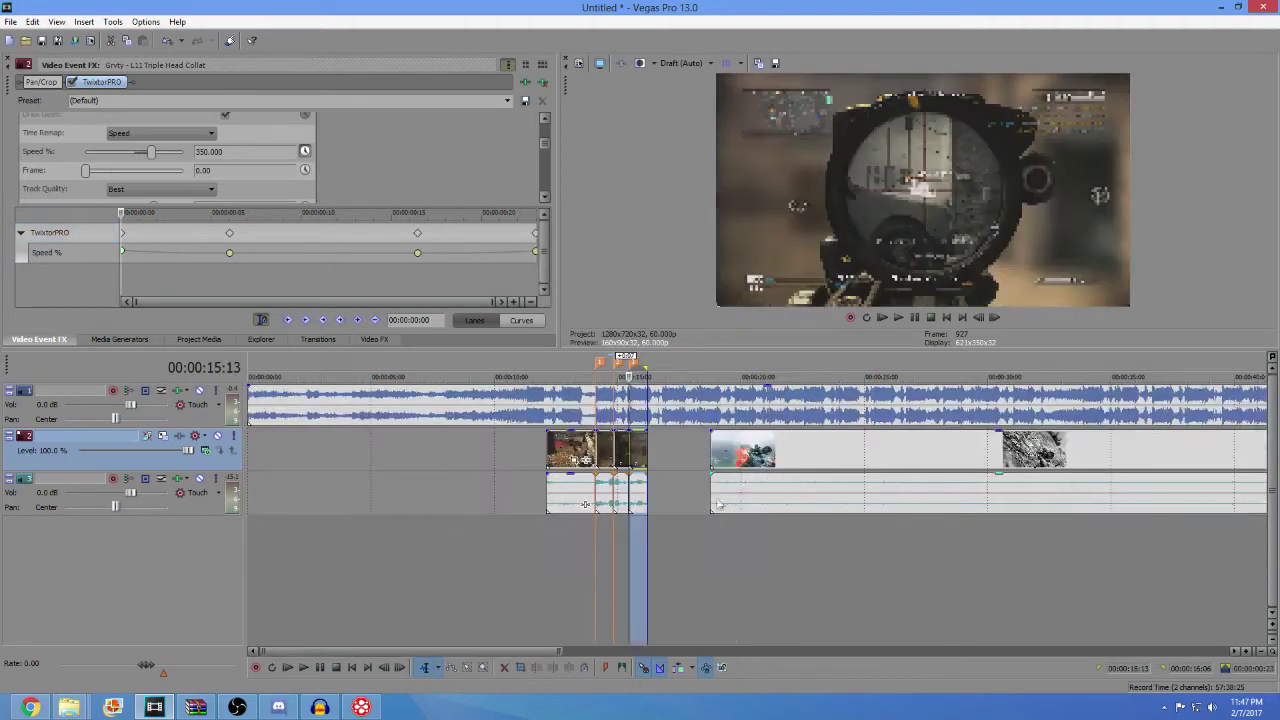
left_click_drag(611, 536, 594, 536)
left_click(592, 532)
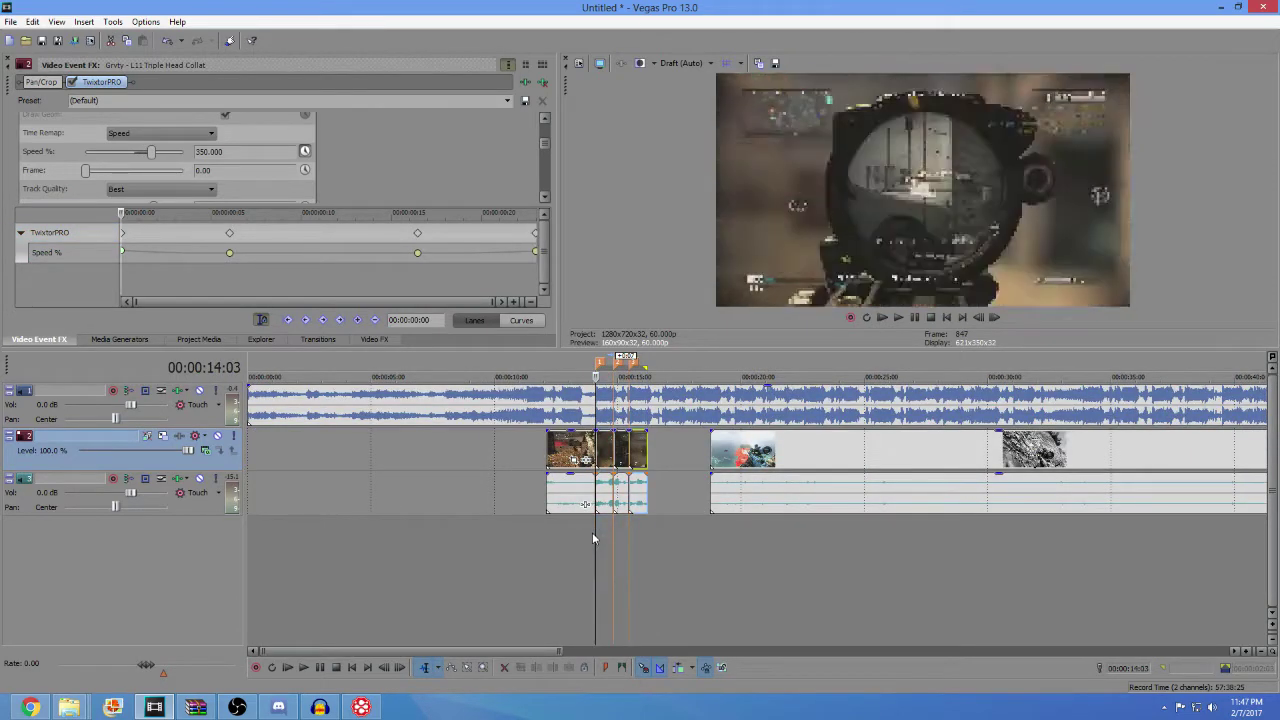
key("space")
scroll(621, 528, "up", 3)
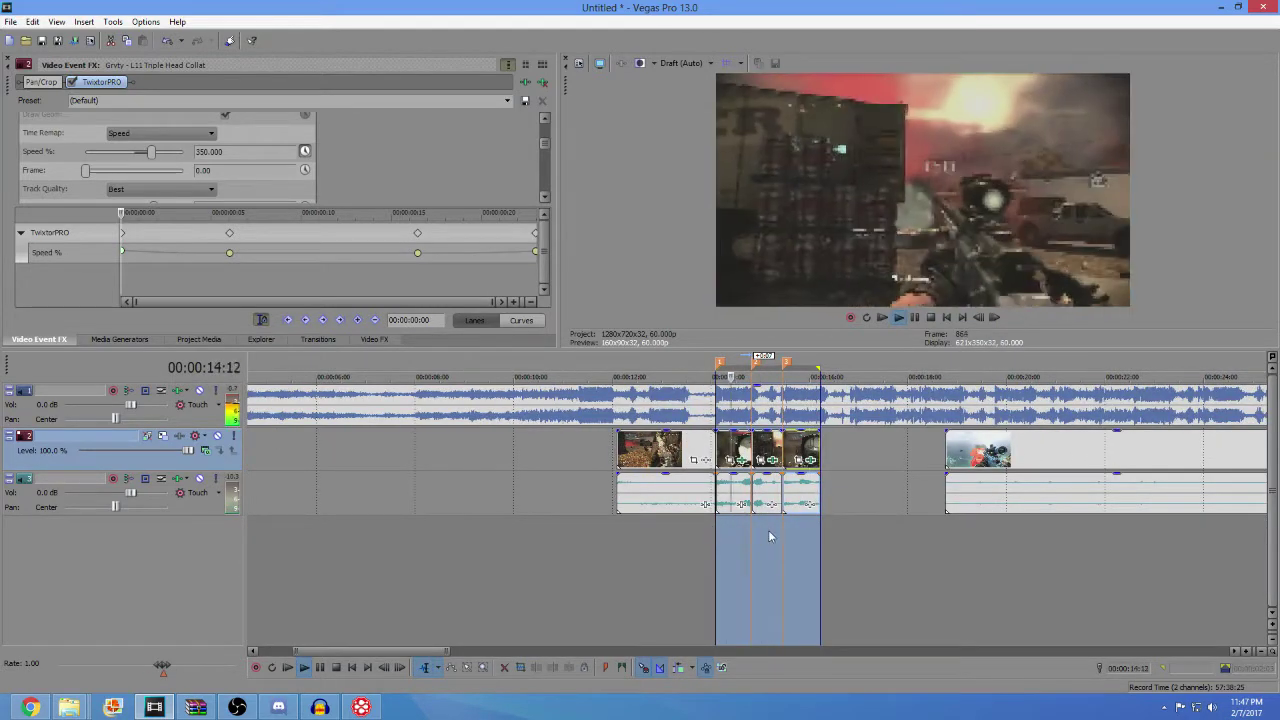
left_click(769, 533)
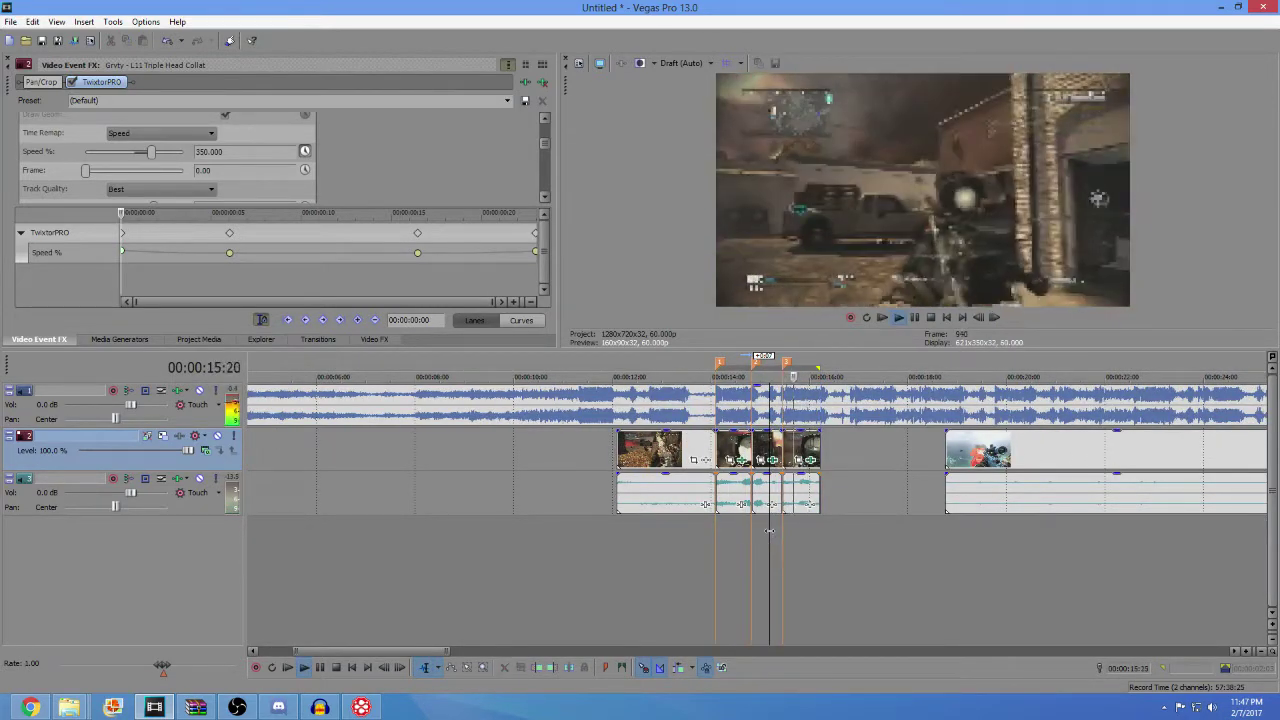
scroll(769, 530, "down", 3)
key("space")
scroll(769, 530, "up", 5)
- Move TwixtorPRO ahead of Pan/Crop in the third clip's effect chain and open its Pan/Crop settings
left_click(825, 443)
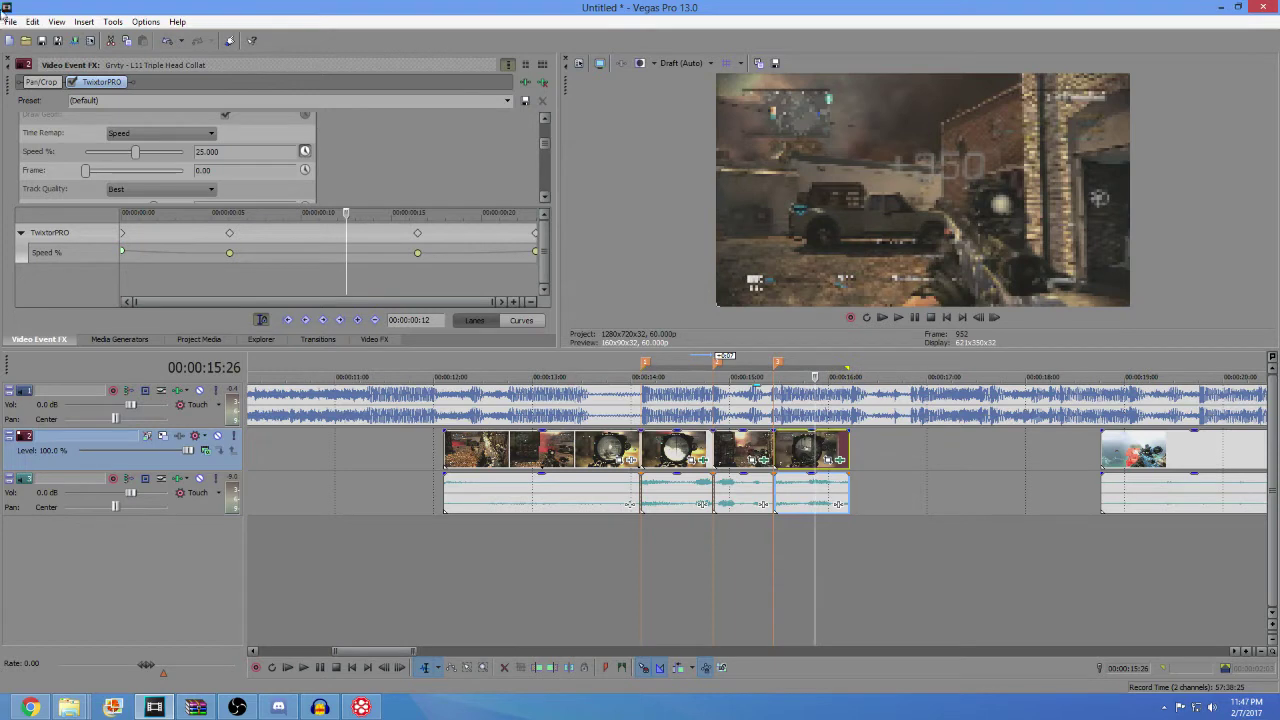
left_click_drag(148, 93, 148, 94)
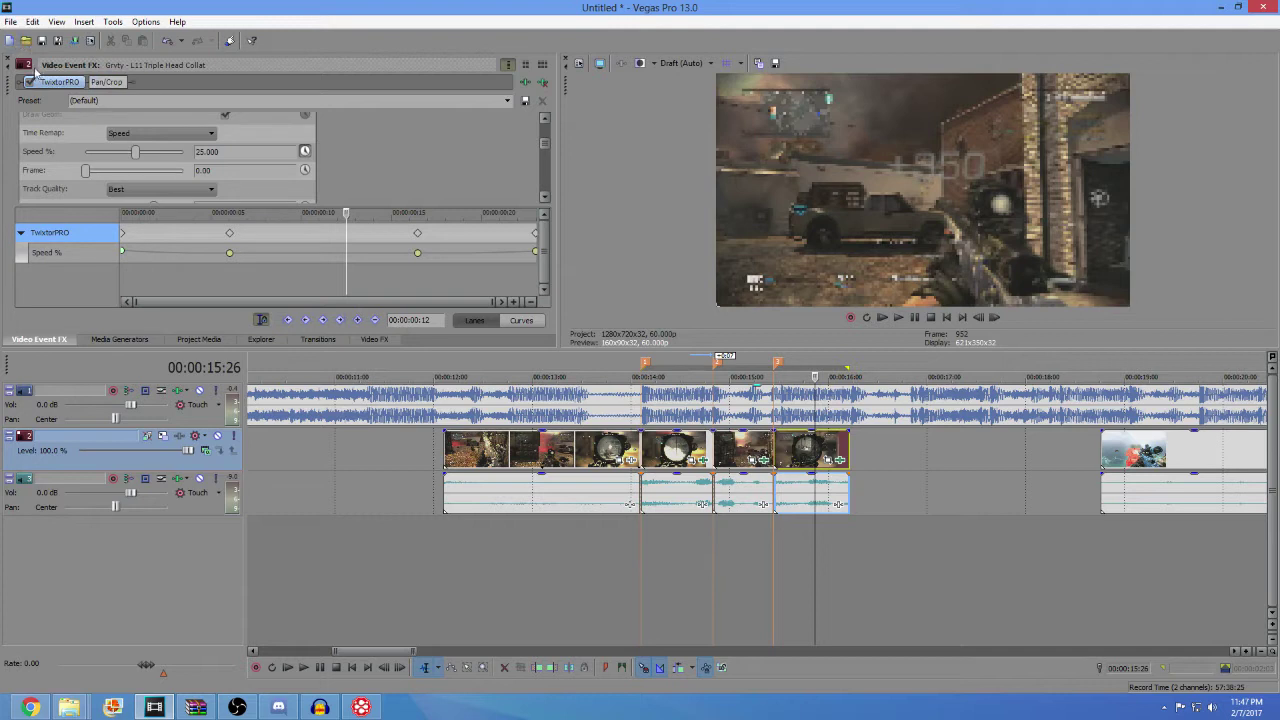
left_click(112, 82)
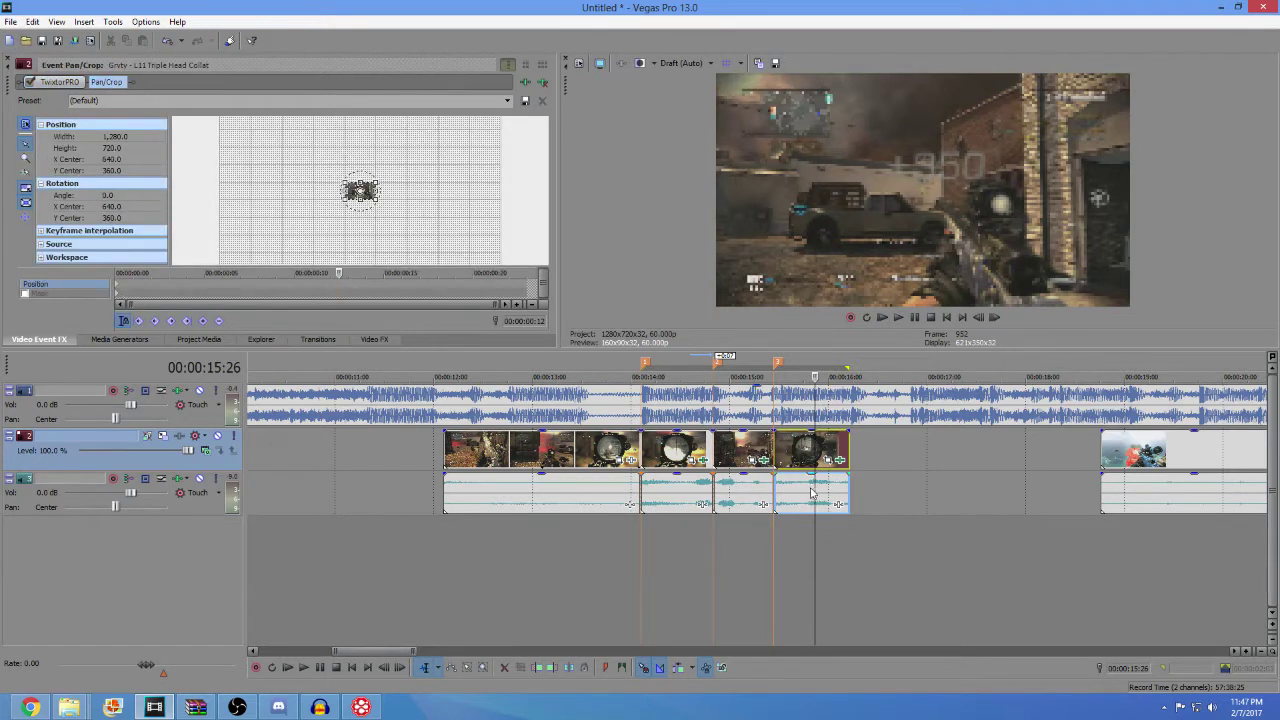
- Add a Pan/Crop keyframe one frame after the third clip's start, zoomed in to about 1,211.6 wide by 681.5 high
left_click(783, 456)
left_click(774, 456)
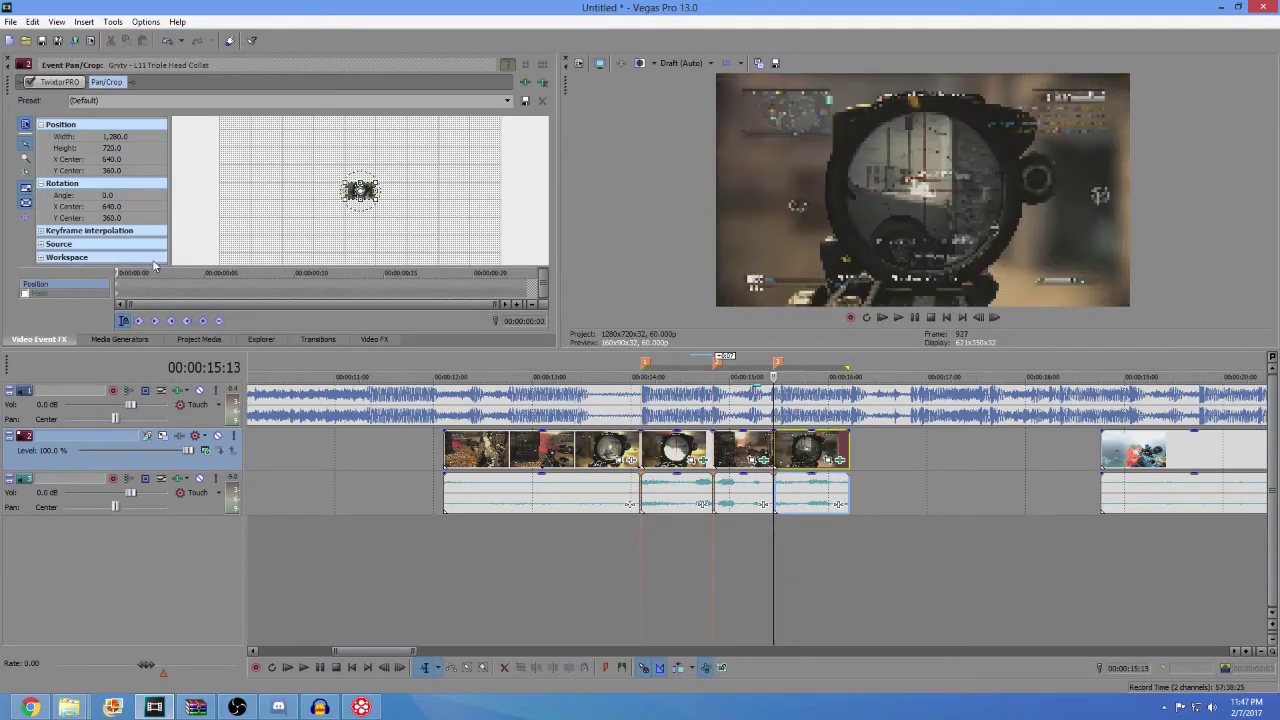
scroll(389, 216, "up", 6)
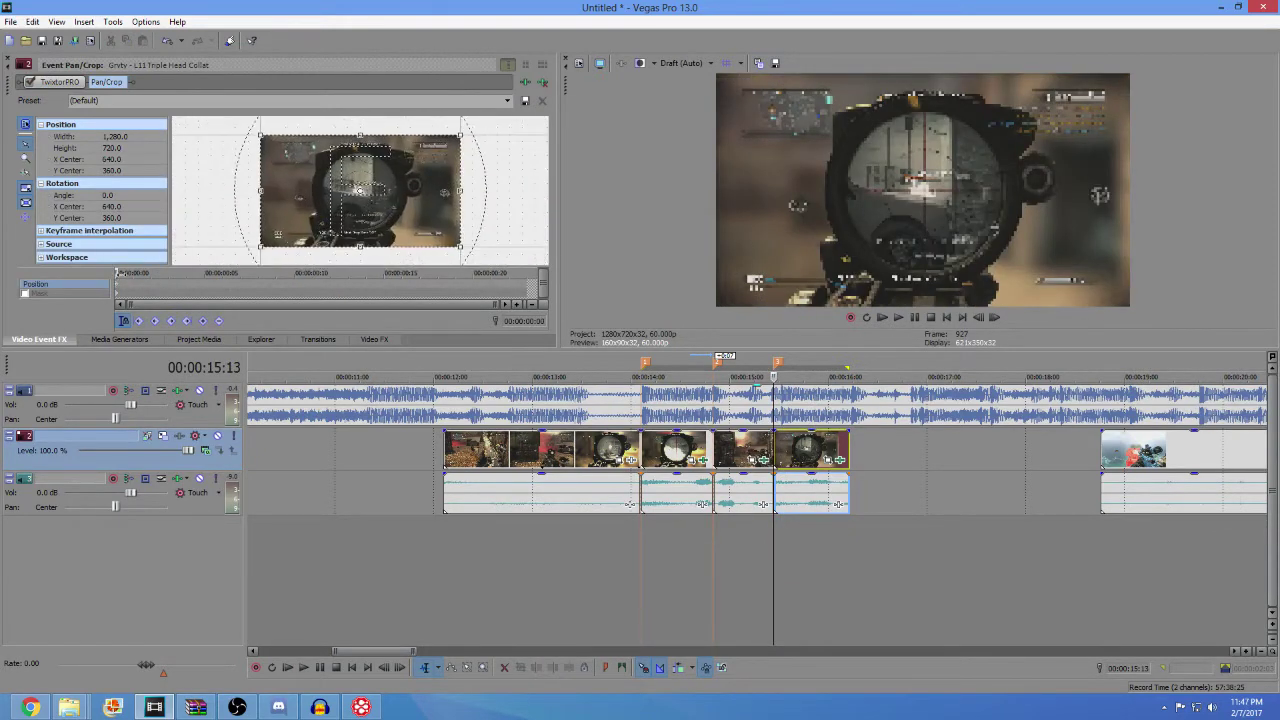
left_click(119, 288)
left_click_drag(258, 248, 264, 245)
- Add a Pan/Crop keyframe at 00:00:00:18 in the third clip, restoring the frame to 1,280 by 720
left_click(832, 440)
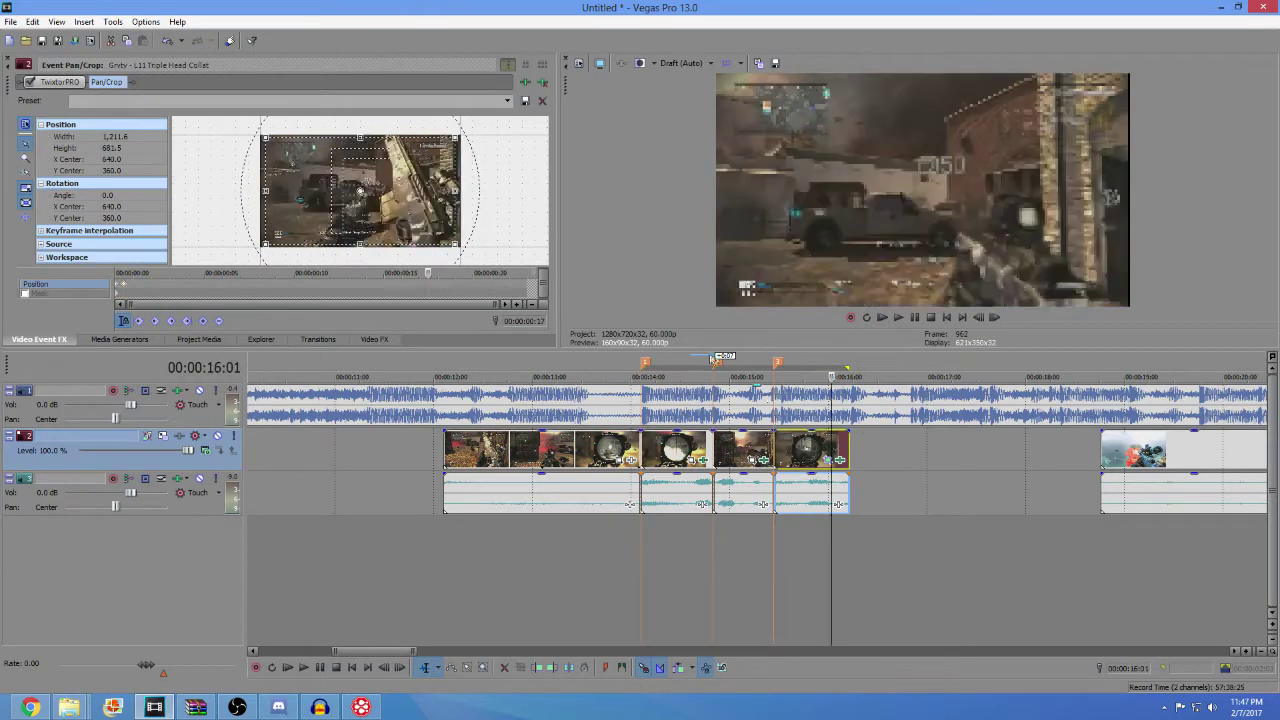
right_click(386, 192)
left_click(420, 202)
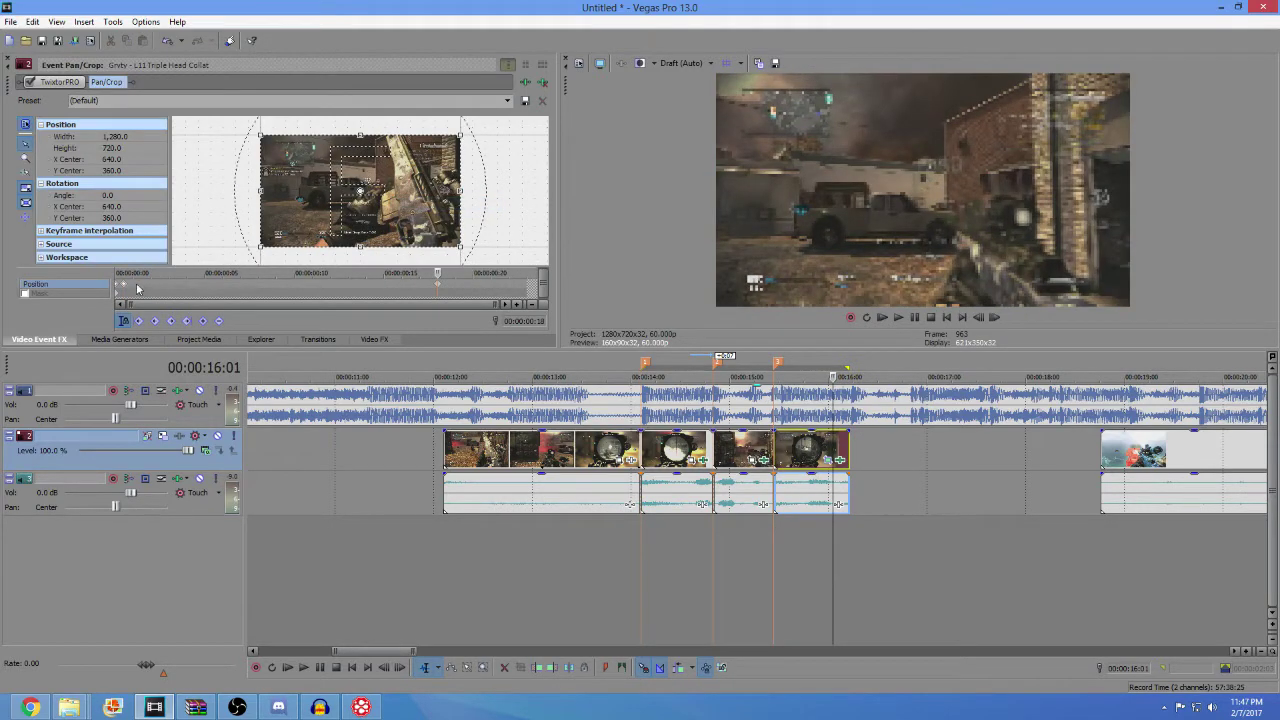
- Set the Pan/Crop keyframe one frame after the start to Fast, and the opening and 00:00:00:18 keyframes to Slow
left_click(120, 285)
right_click(120, 285)
key("Escape")
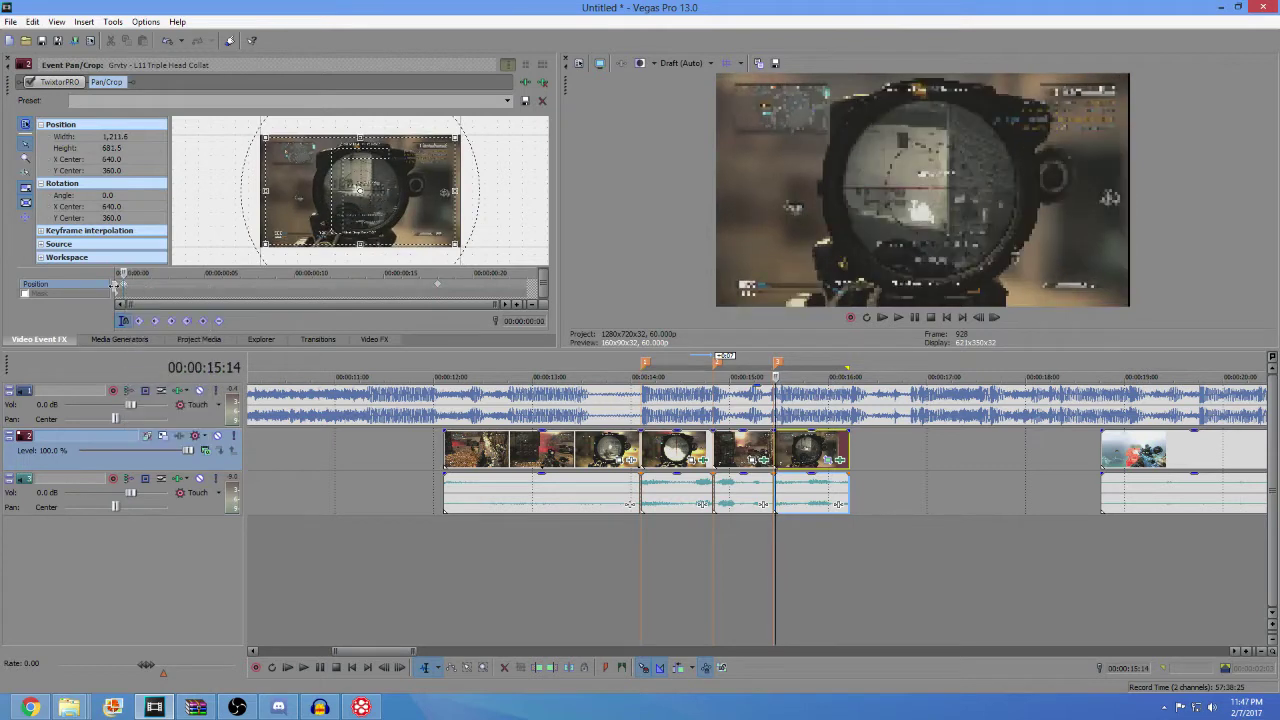
right_click(116, 285)
left_click(150, 390)
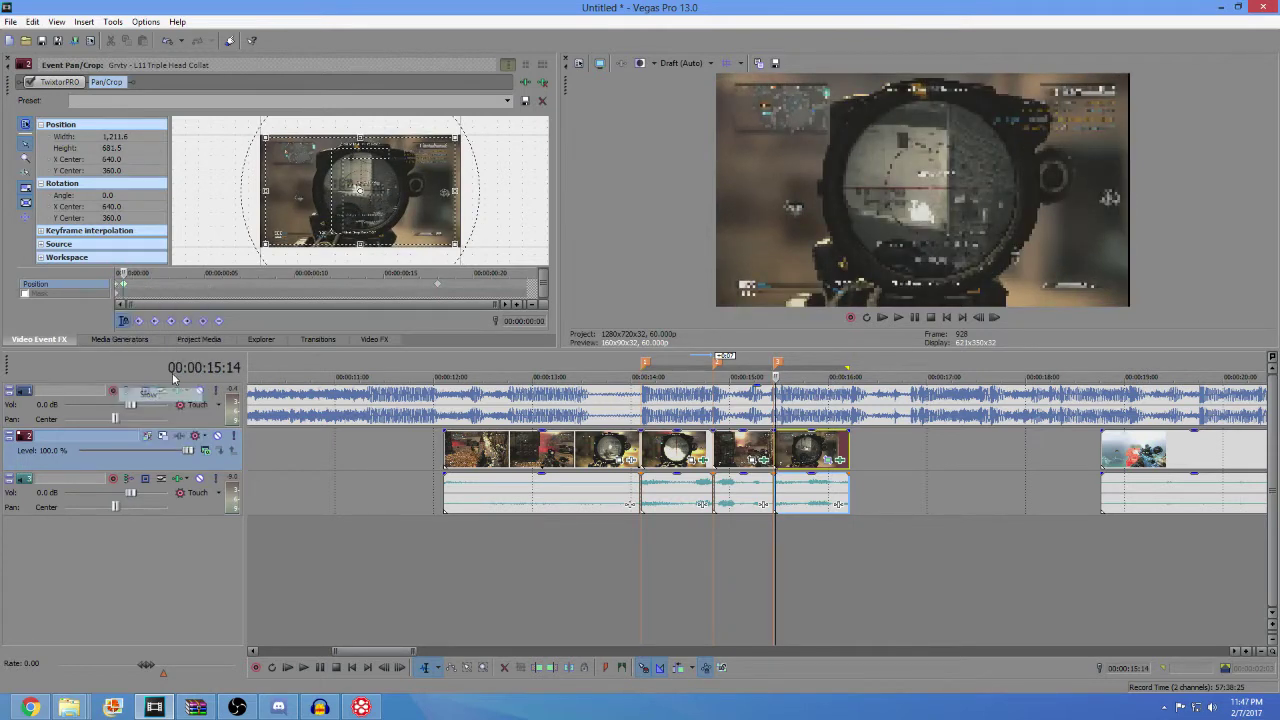
right_click(441, 289)
left_click(470, 392)
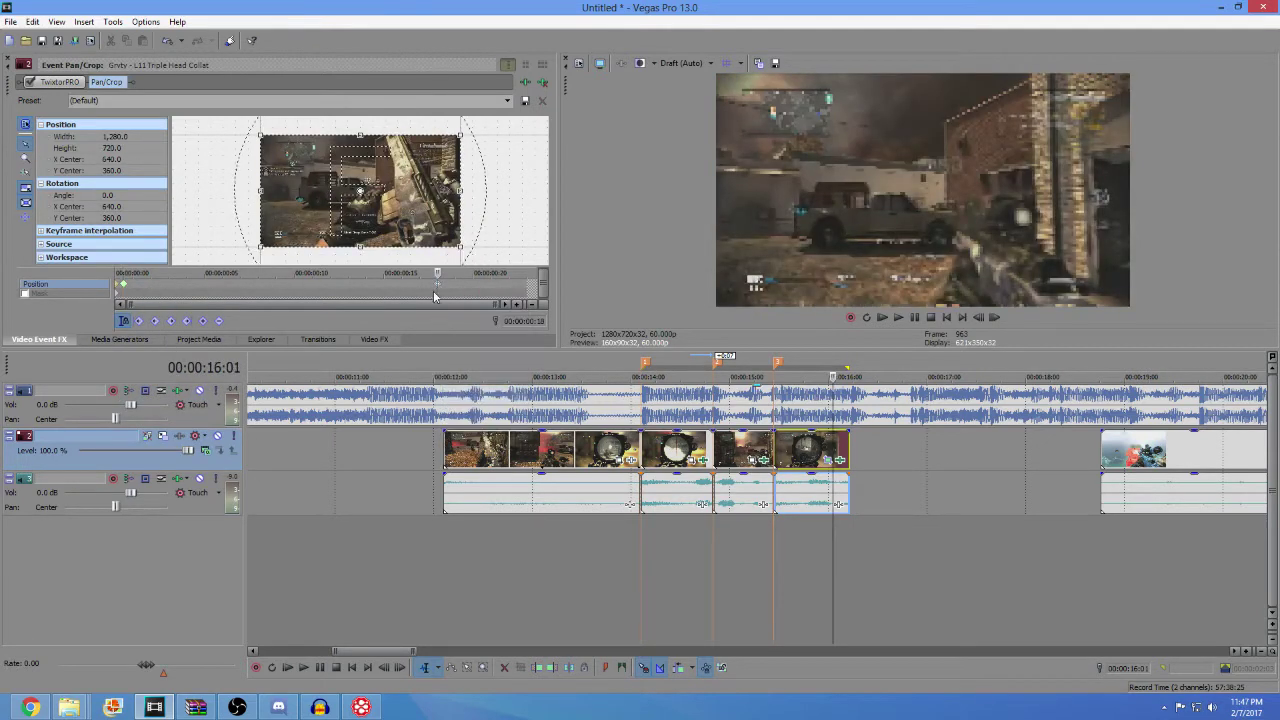
- Add a closing Pan/Crop keyframe at 00:00:00:23 in the third clip with the frame zoomed in slightly
left_click(528, 284)
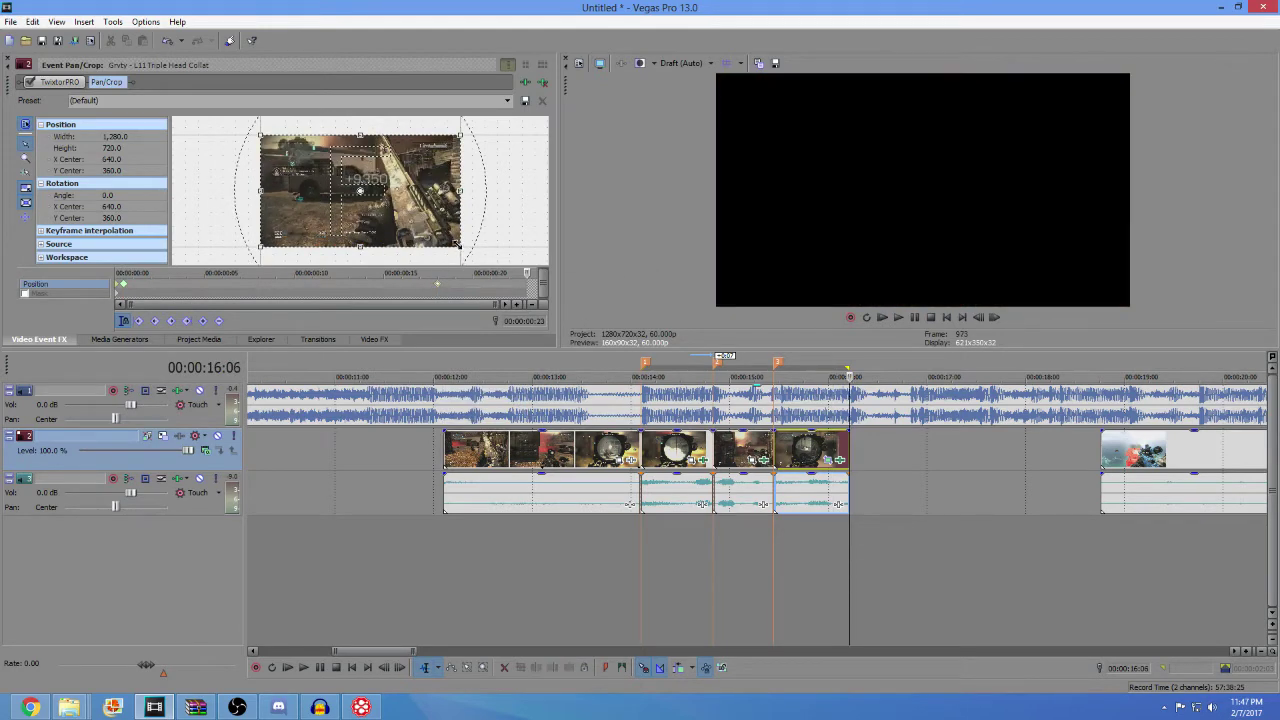
left_click_drag(458, 244, 451, 241)
- Move Pan/Crop ahead of TwixtorPRO in the third clip's effect chain and play the clip to judge the zoom
double_click(800, 448)
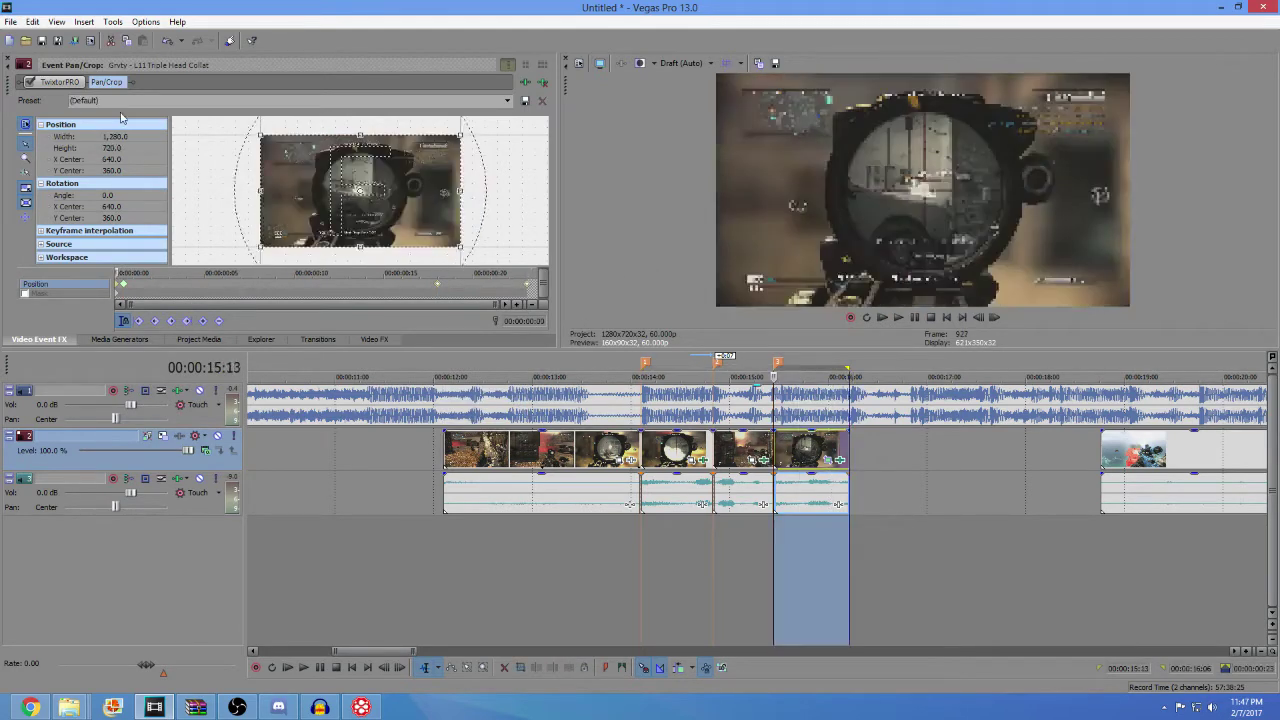
left_click(132, 84)
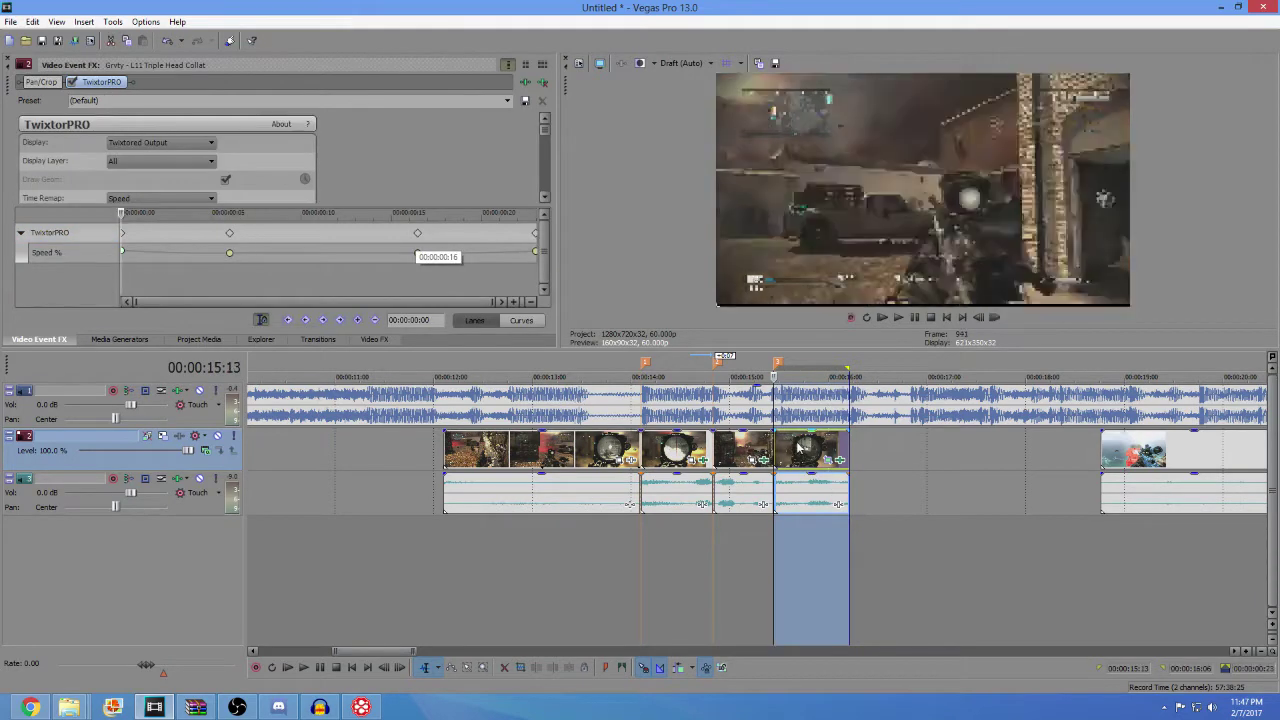
left_click(800, 447)
key("space")
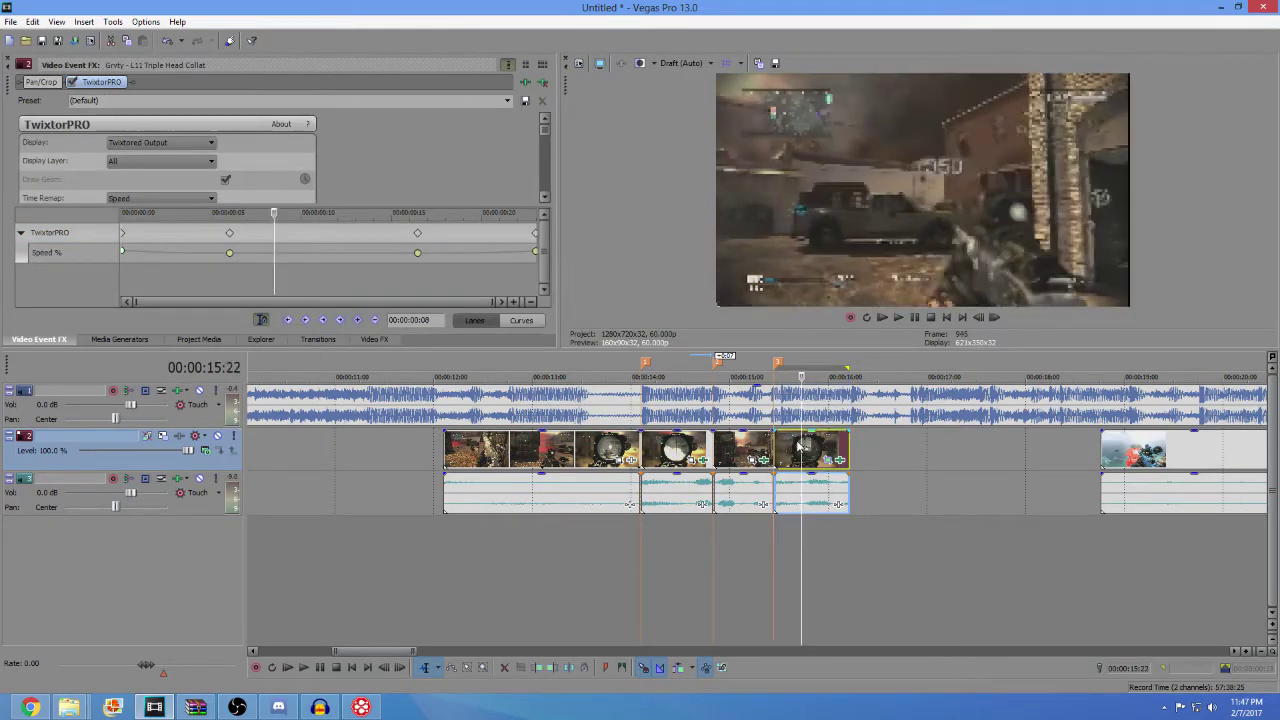
double_click(800, 447)
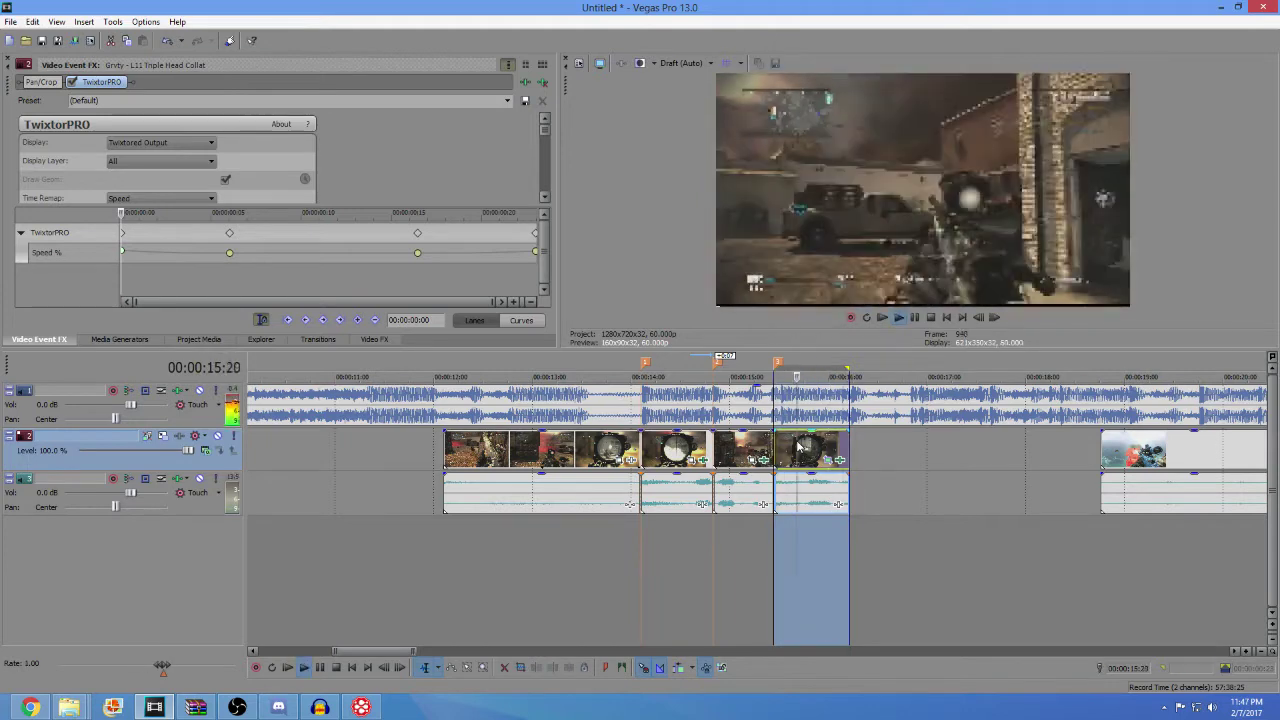
key("space")
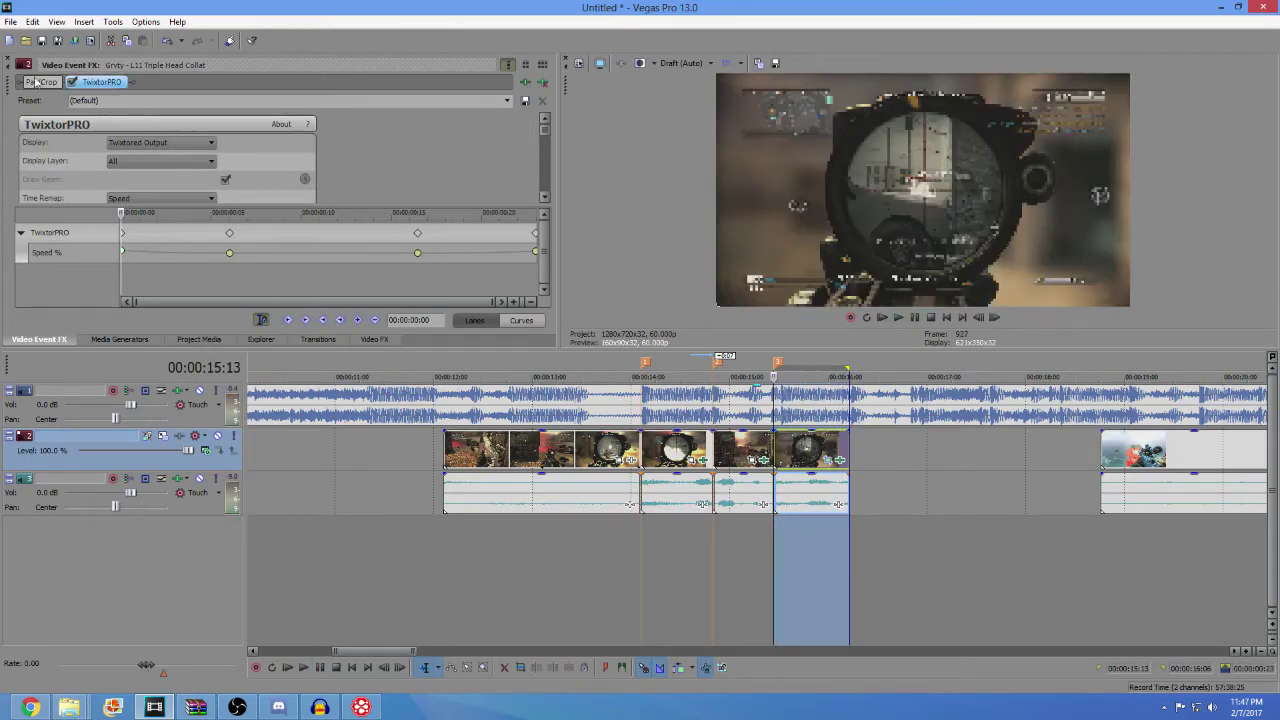
- Put Pan/Crop back behind TwixtorPRO and play the third clip to compare the zoom timing
left_click_drag(36, 82, 150, 84)
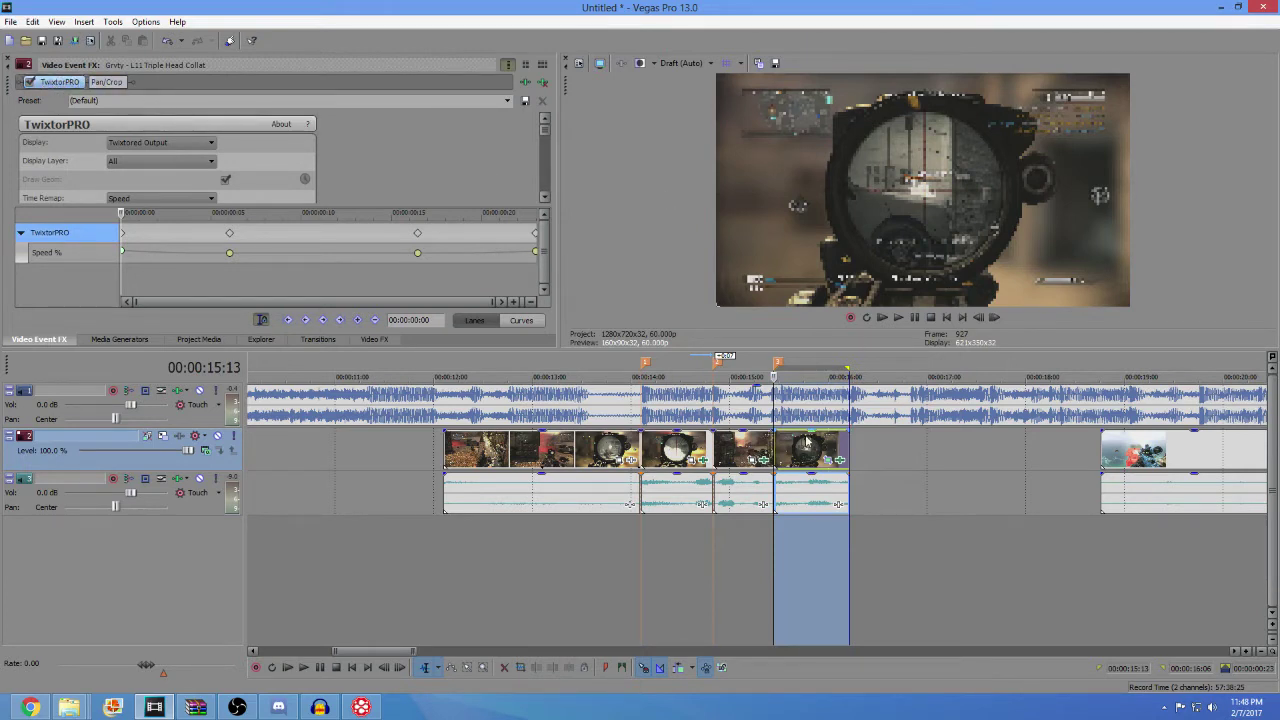
left_click(808, 452)
left_click(809, 462)
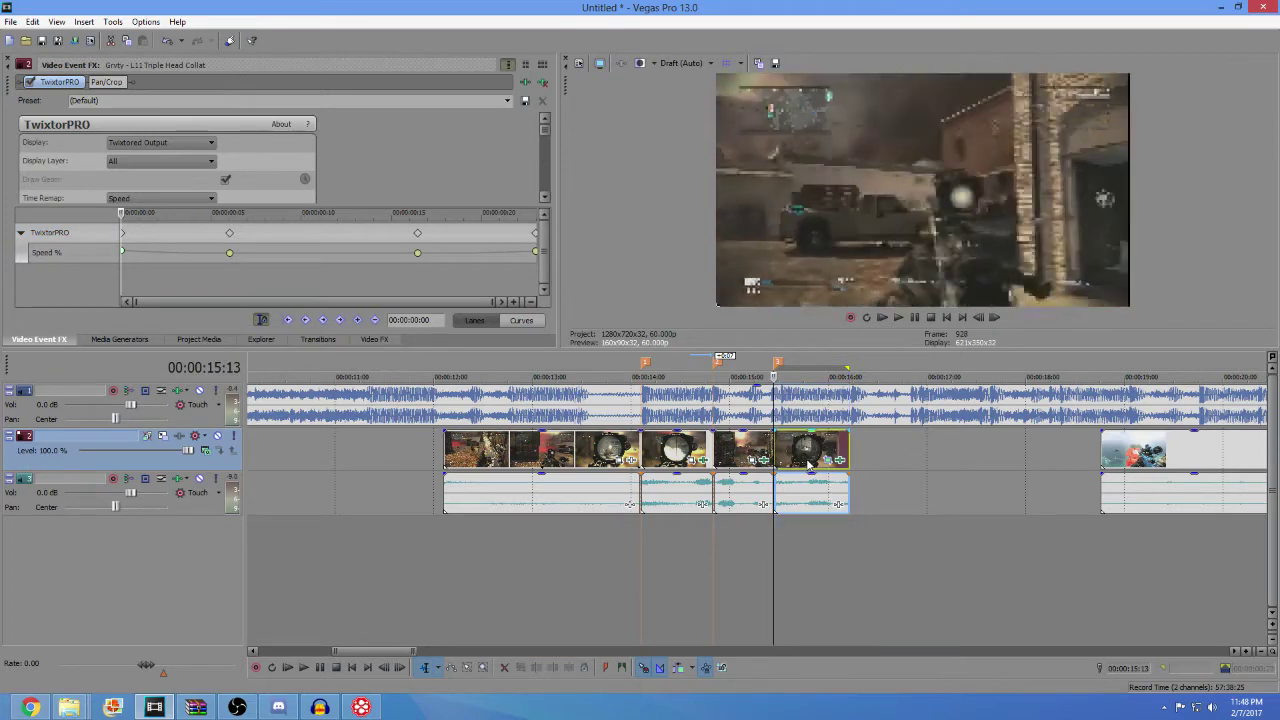
double_click(809, 462)
key("space")
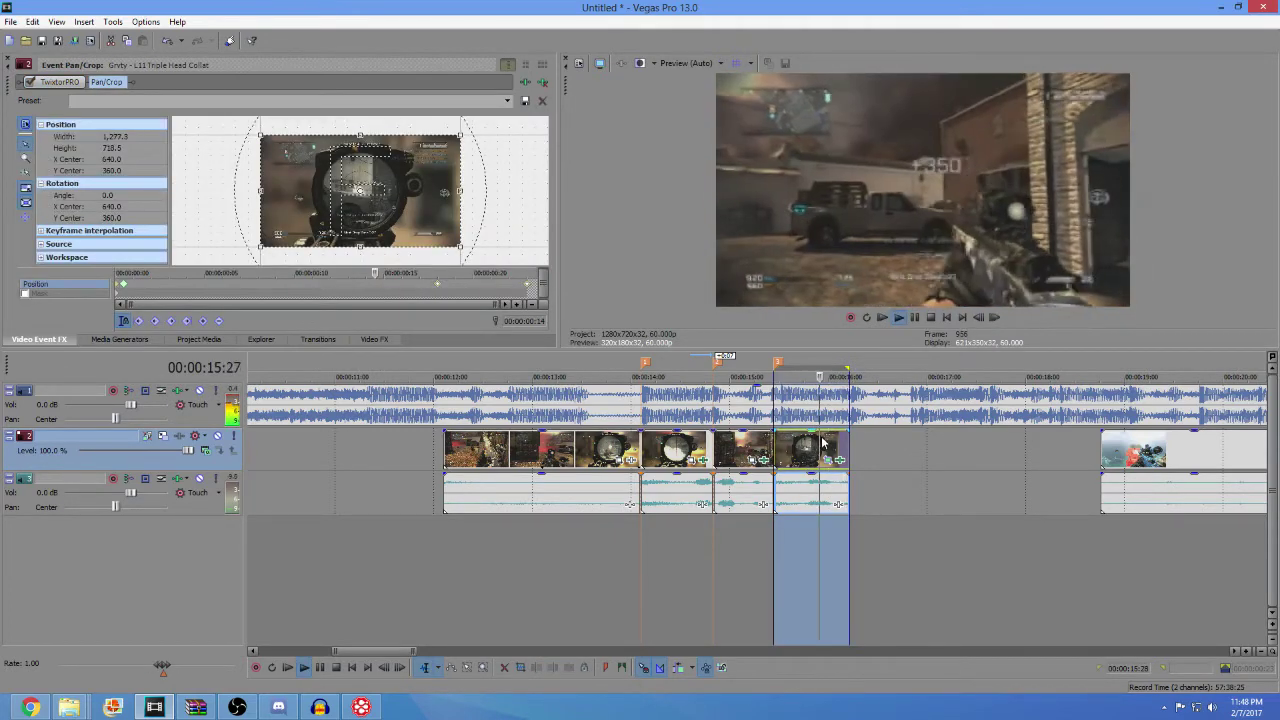
left_click(820, 440)
key("Return")
- Place TwixtorPRO after Pan/Crop again, step through the third clip frame by frame, and replay it
left_click_drag(60, 82, 153, 83)
double_click(784, 455)
key("Right")
key("Right")
key("Right")
key("Right")
key("Right")
key("Right")
key("Right")
key("Right")
key("Right")
key("Right")
key("Right")
key("Right")
key("Right")
key("Right")
key("Right")
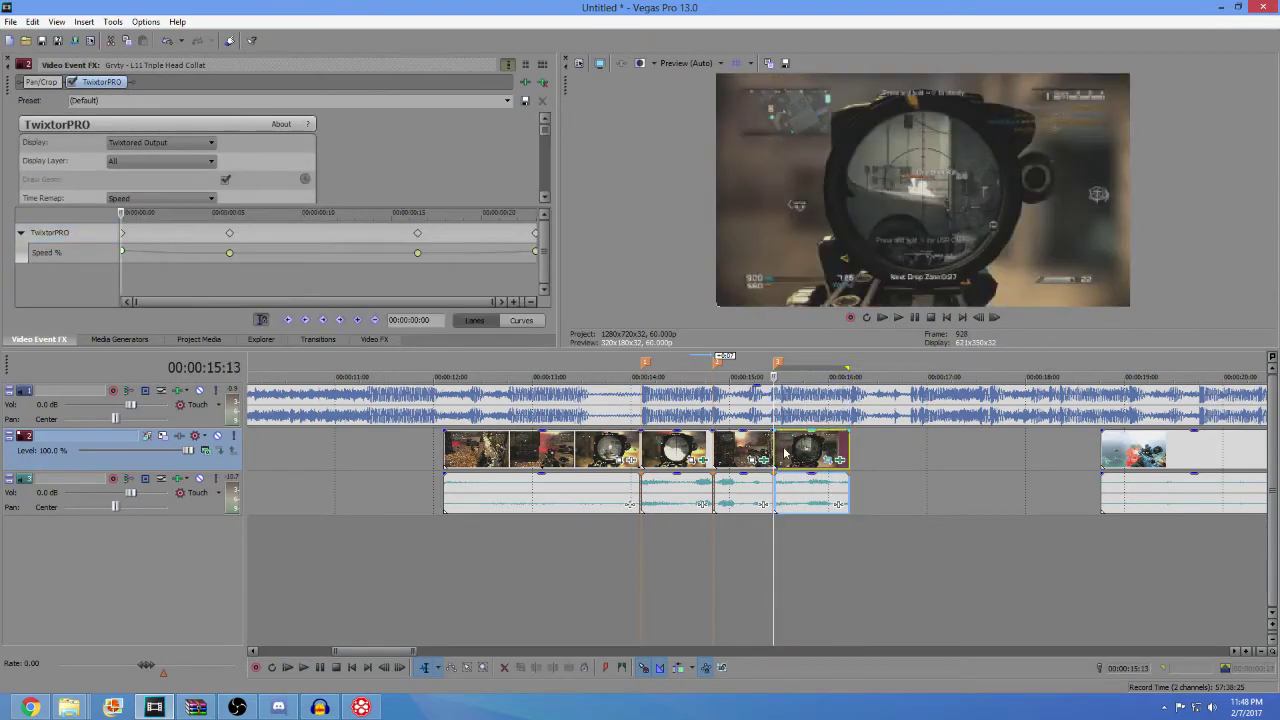
key("space")
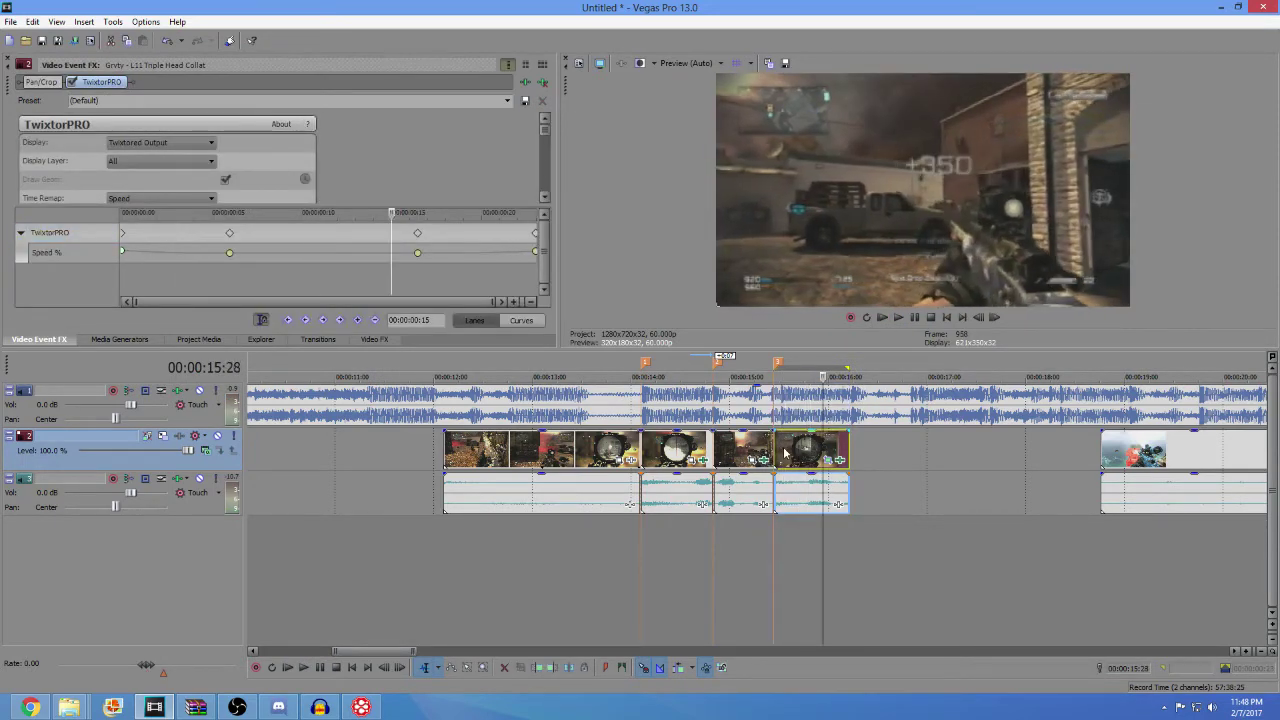
double_click(784, 455)
key("space")
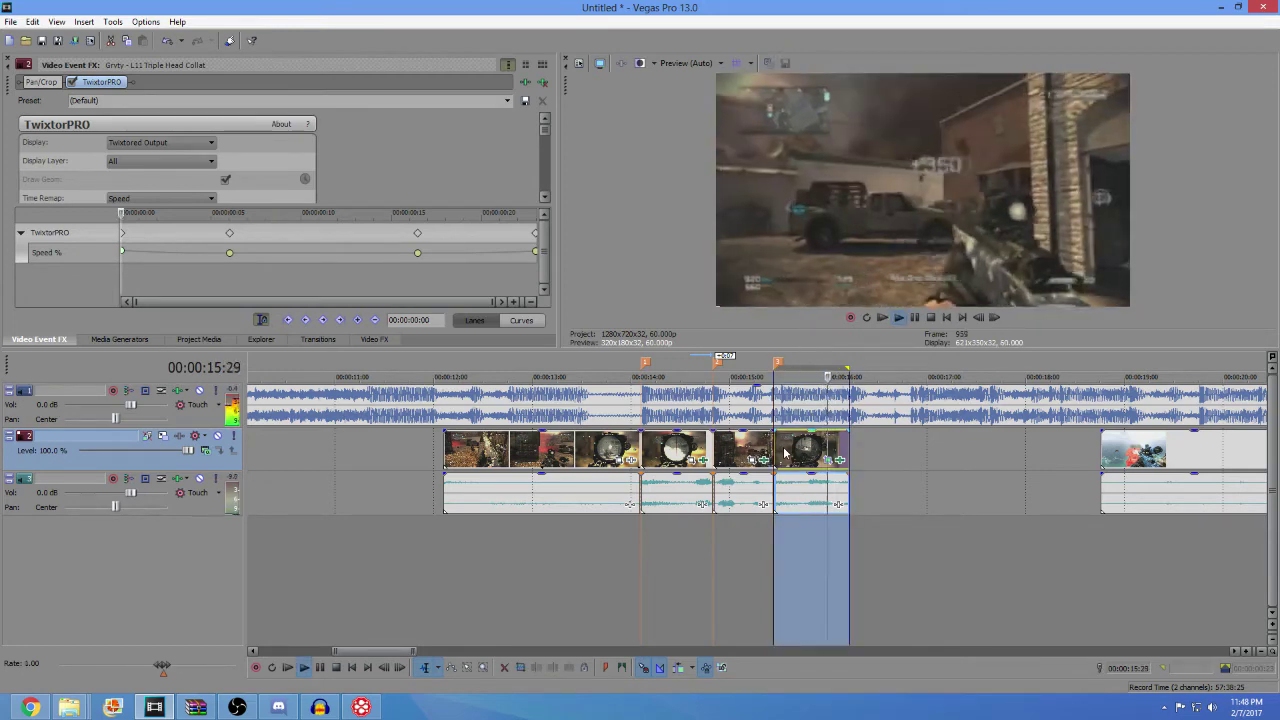
key("space")
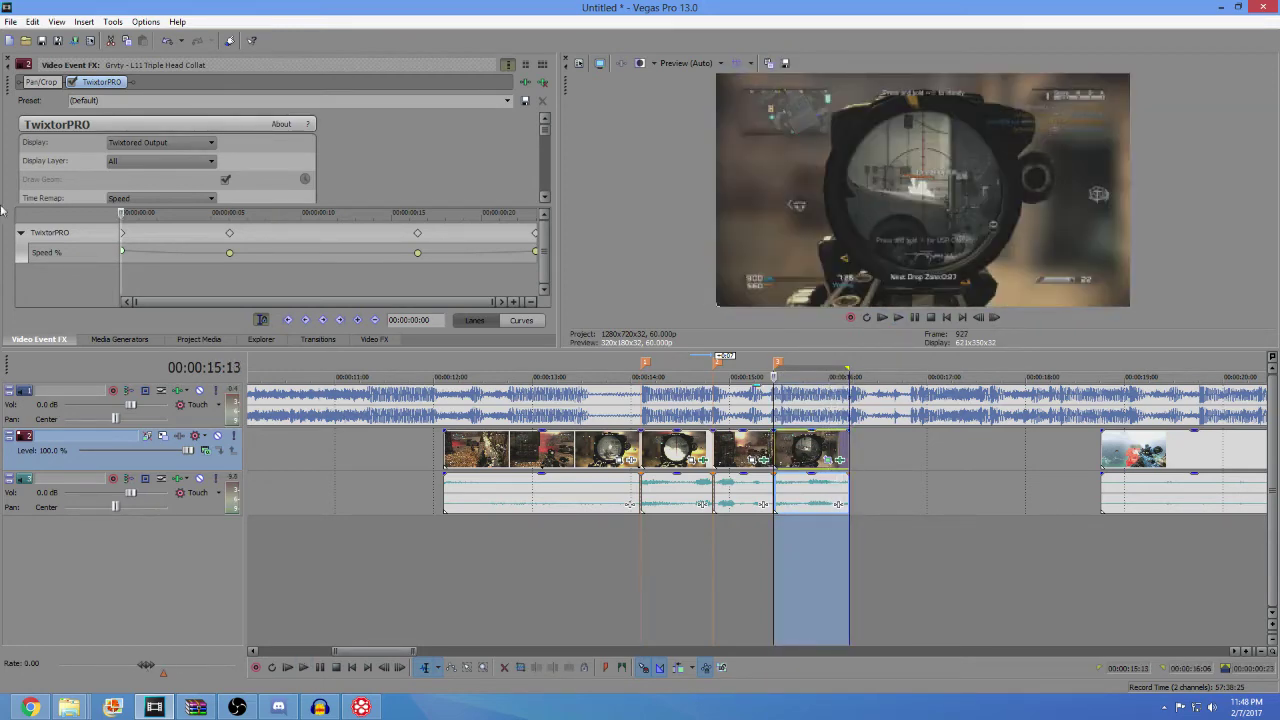
- Return Pan/Crop to its place after TwixtorPRO in the effect chain and play the third clip through to its end
left_click(41, 82)
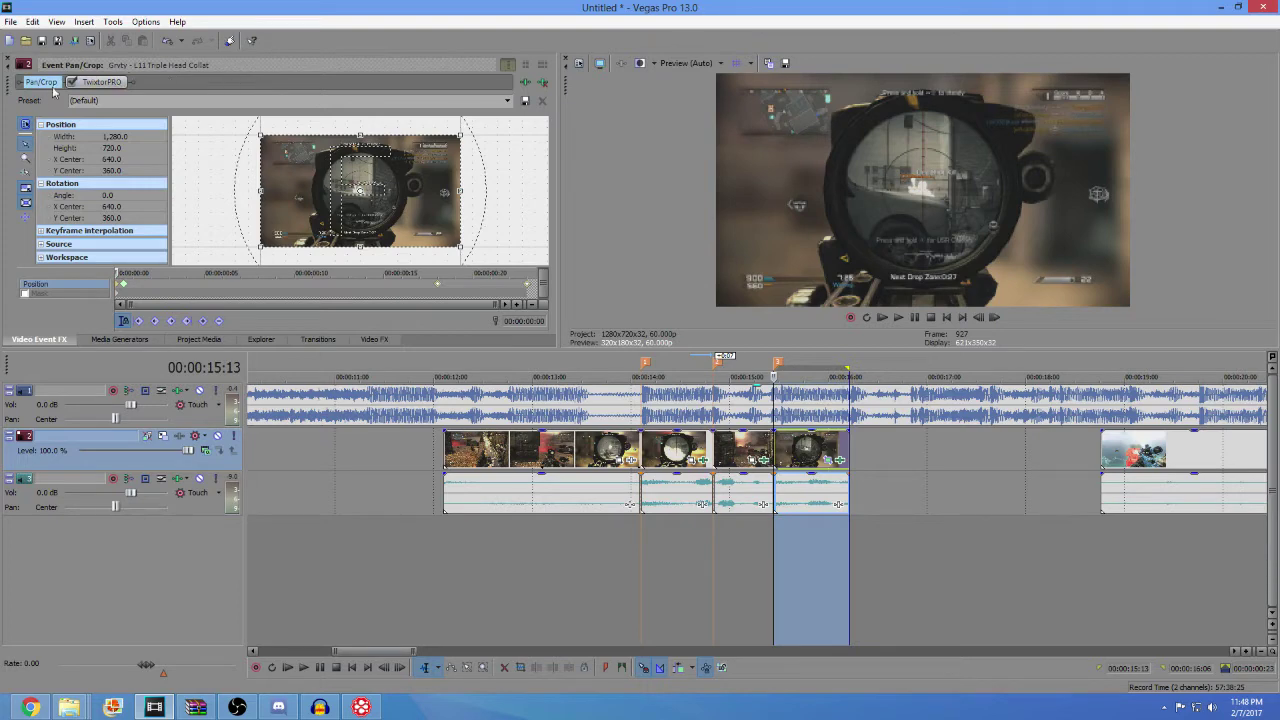
left_click_drag(155, 80, 158, 81)
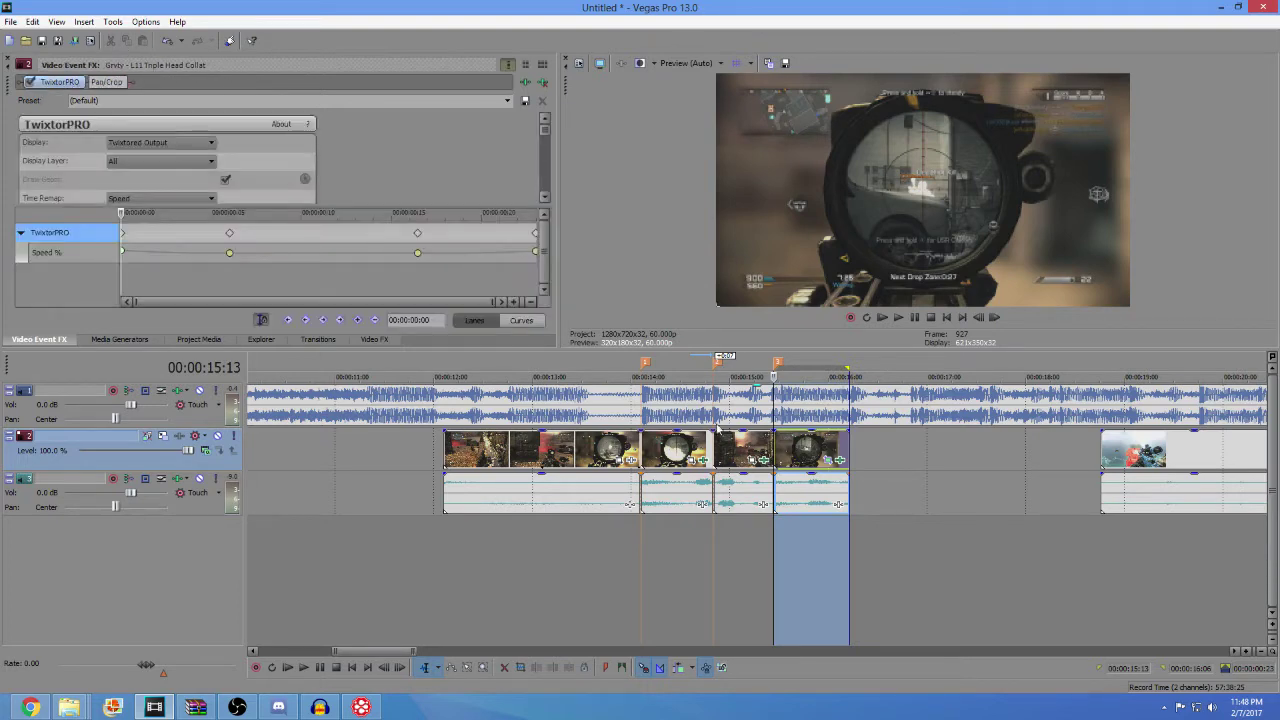
key("space")
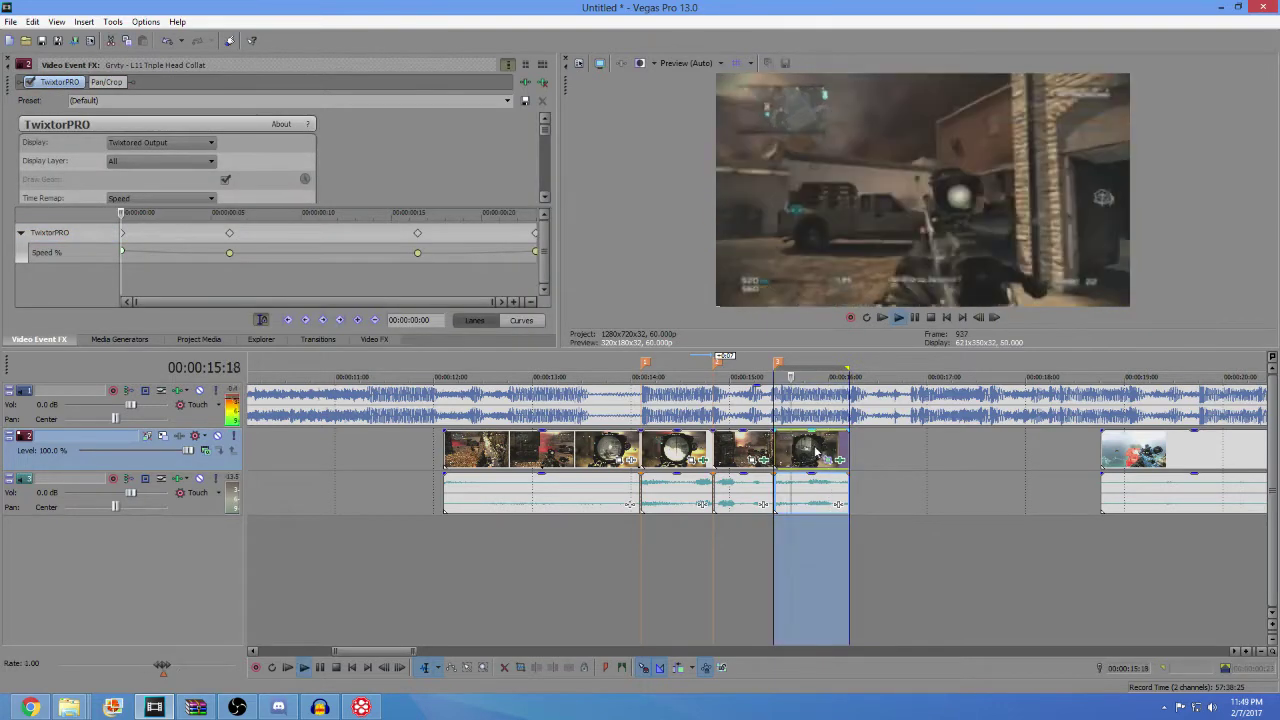
left_click(814, 452)
scroll(817, 444, "down", 1)
key("space")
key("space")
key("space")
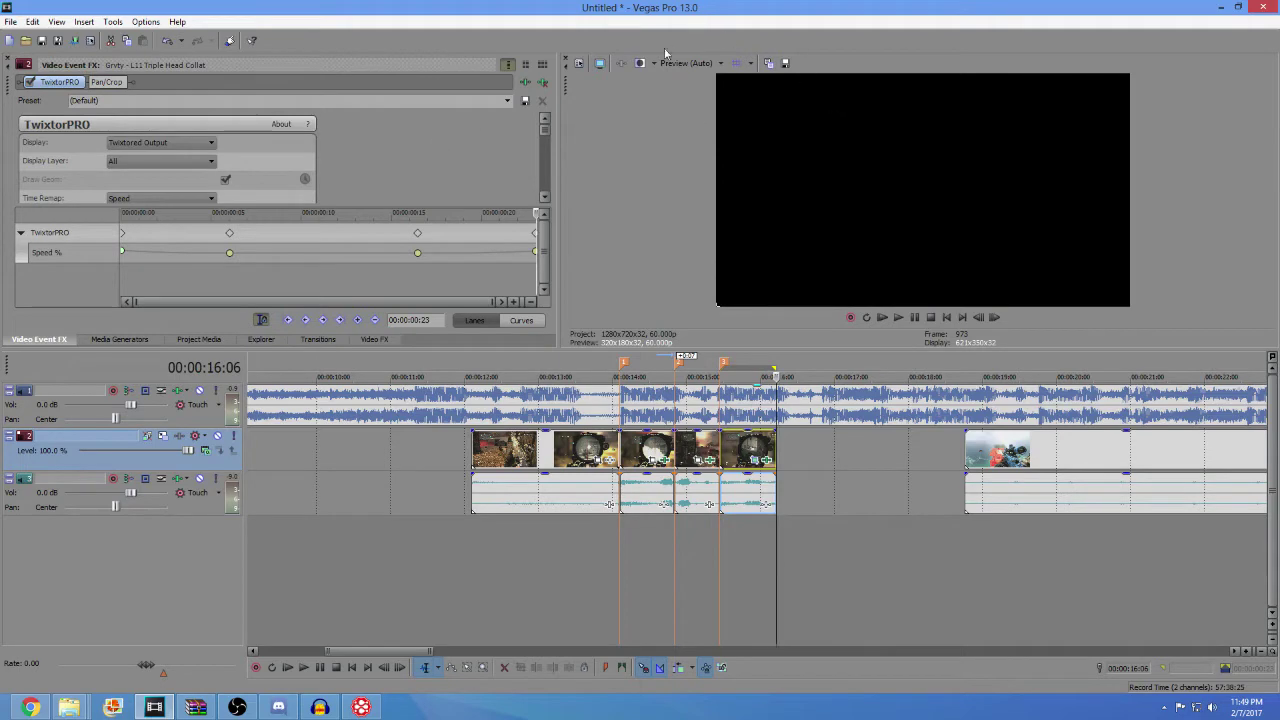
- Set the video preview quality to Draft (Auto)
mouse_move(685, 82)
left_click(755, 83)
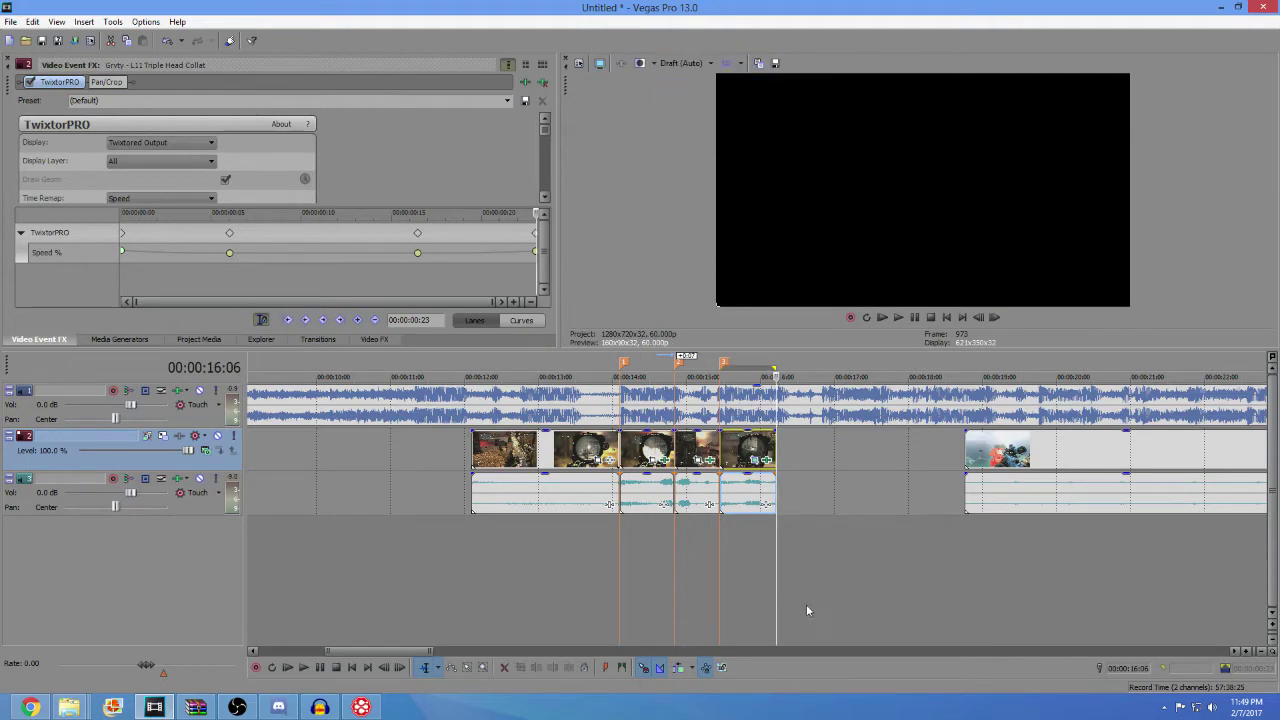
- Cut the unused start off the next gameplay clip and move it against the end of the third ramped clip
scroll(776, 452, "down", 4)
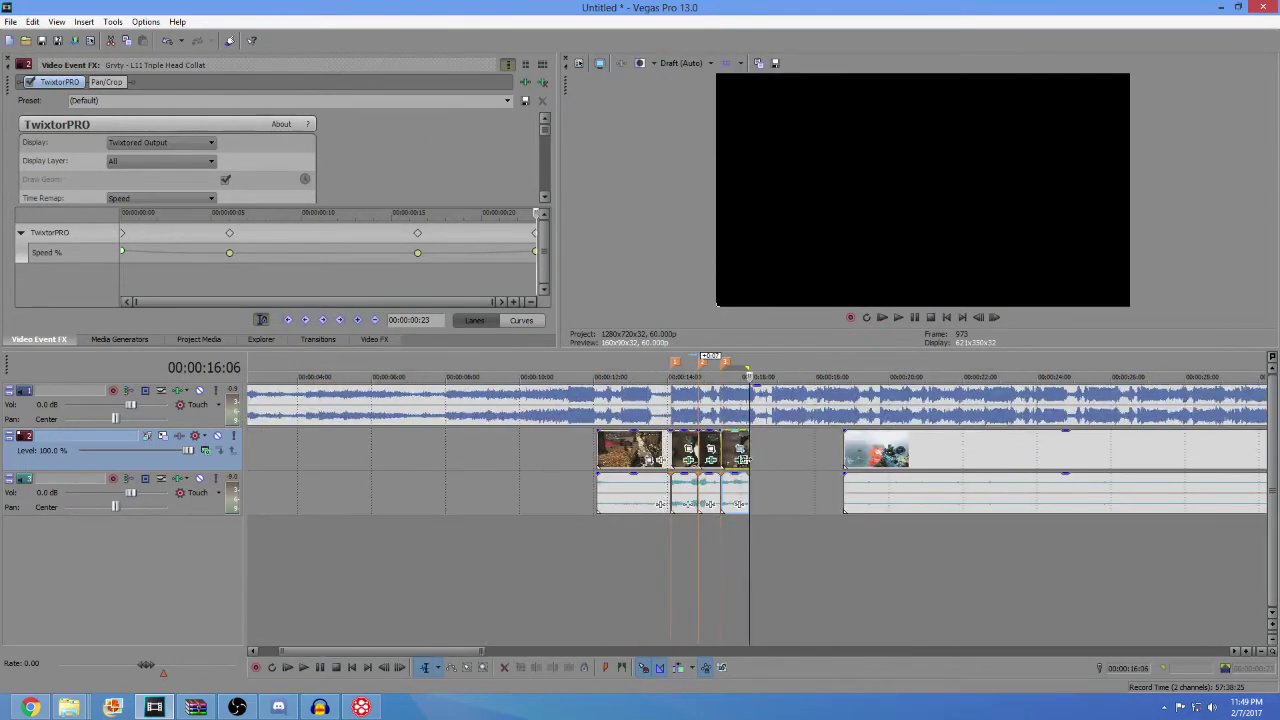
scroll(766, 477, "up", 4)
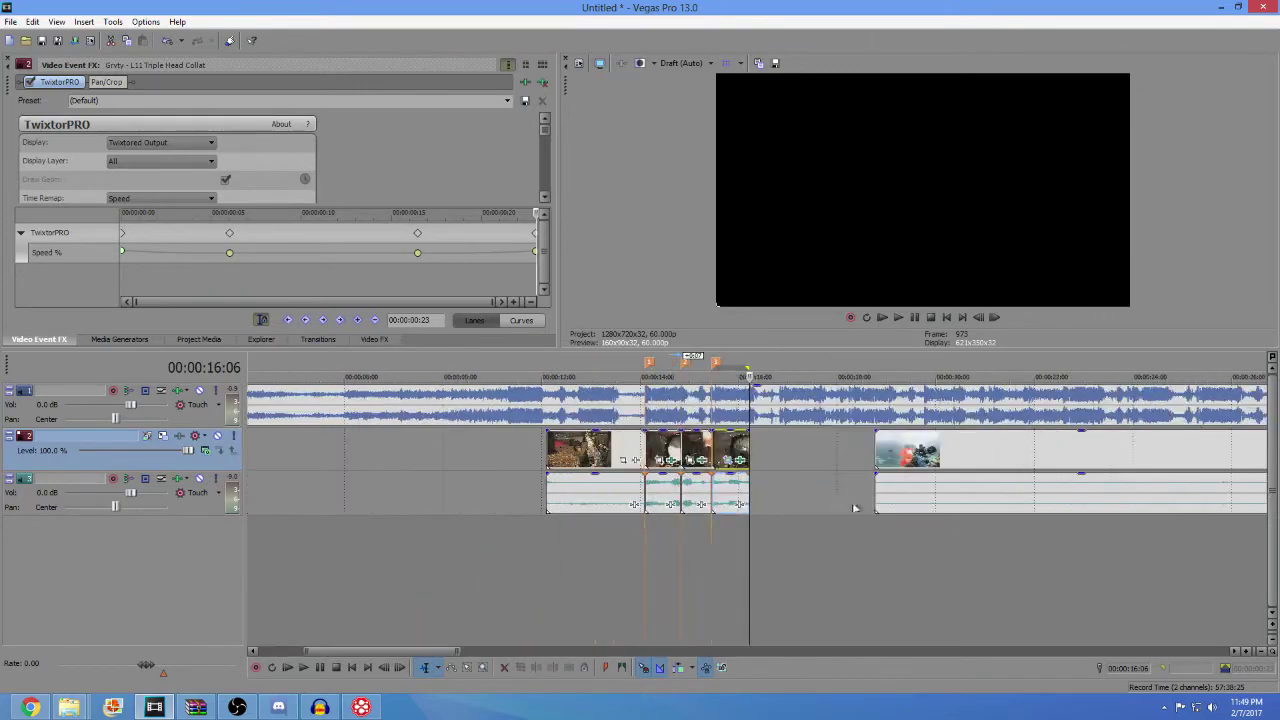
key("space")
left_click(907, 425)
scroll(907, 425, "down", 2)
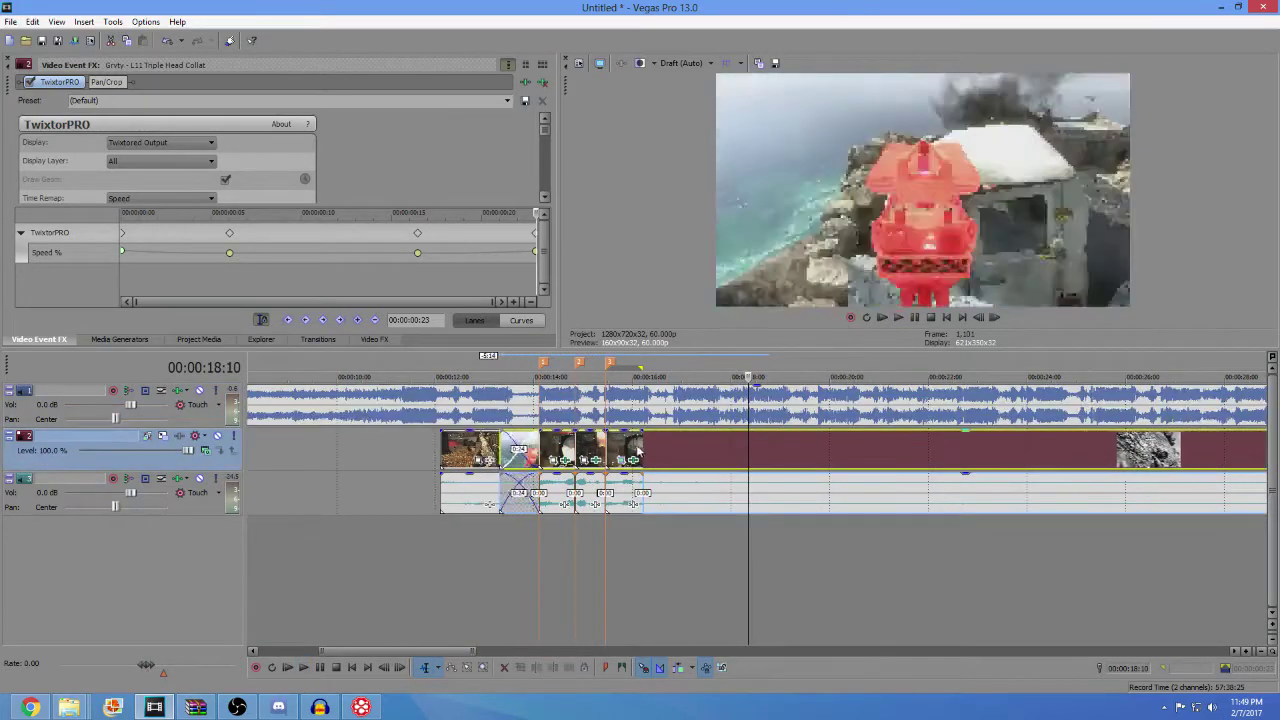
left_click_drag(840, 452, 655, 452)
key("space")
right_click(660, 452)
left_click(693, 408)
- Play the moved clip, splitting it at 00:00:19:02 and again shortly after to isolate a short piece
key("space")
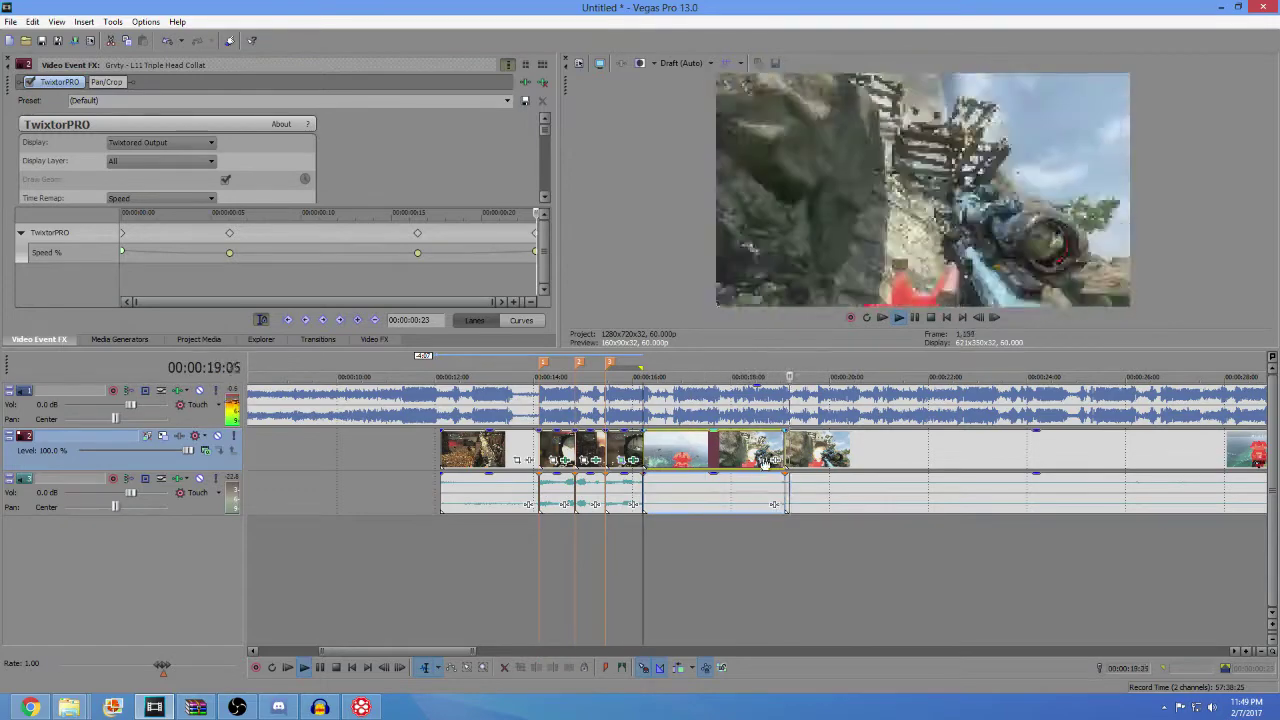
key("space")
left_click(817, 456)
key("s")
key("space")
key("space")
- Trim the unused start off the following gameplay footage and move it against the end of the short piece
left_click(957, 452)
scroll(940, 453, "down", 2)
left_click_drag(896, 454, 634, 453)
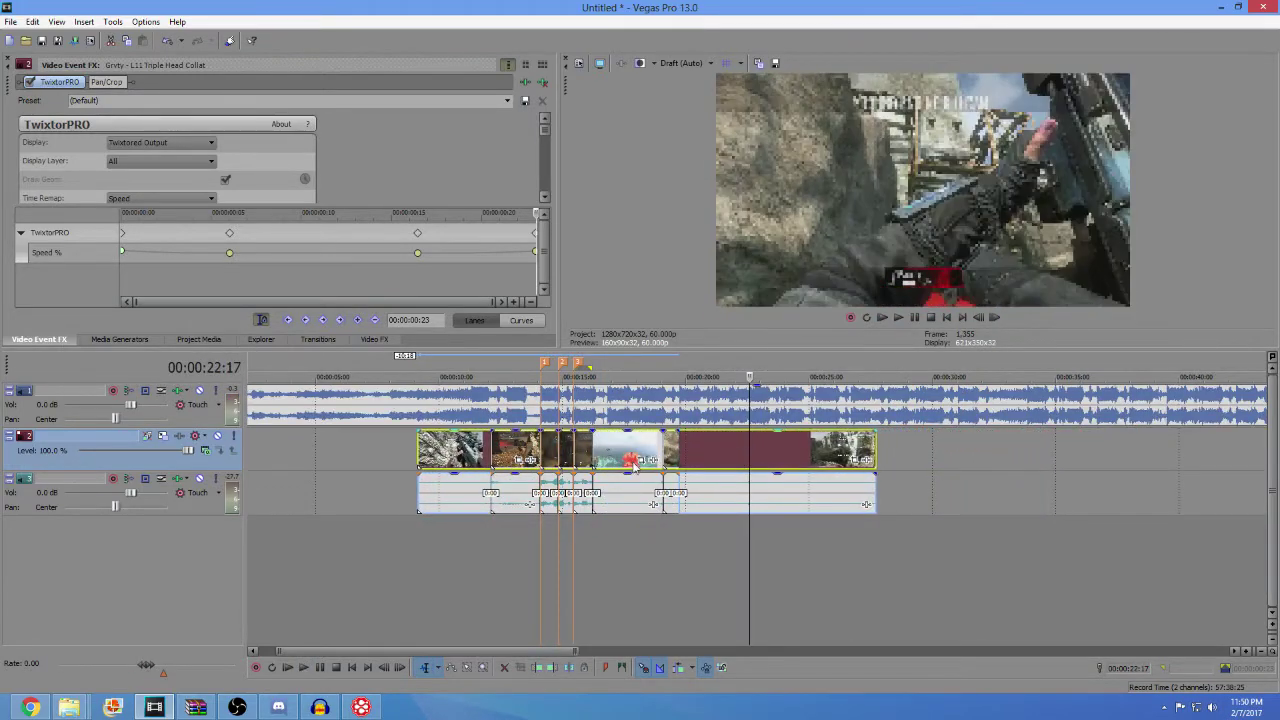
right_click(679, 452)
left_click(758, 407)
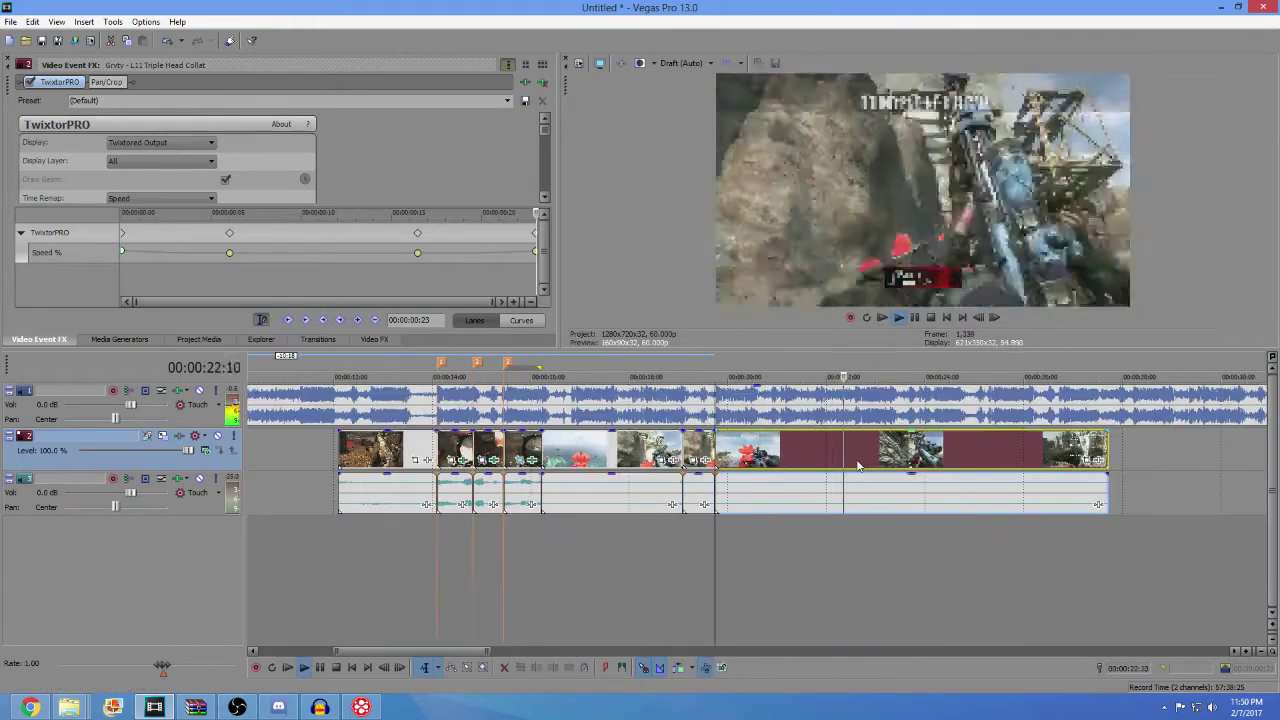
- Split that footage at 00:00:22:16 and place three beat markers along its first part
left_click(748, 443)
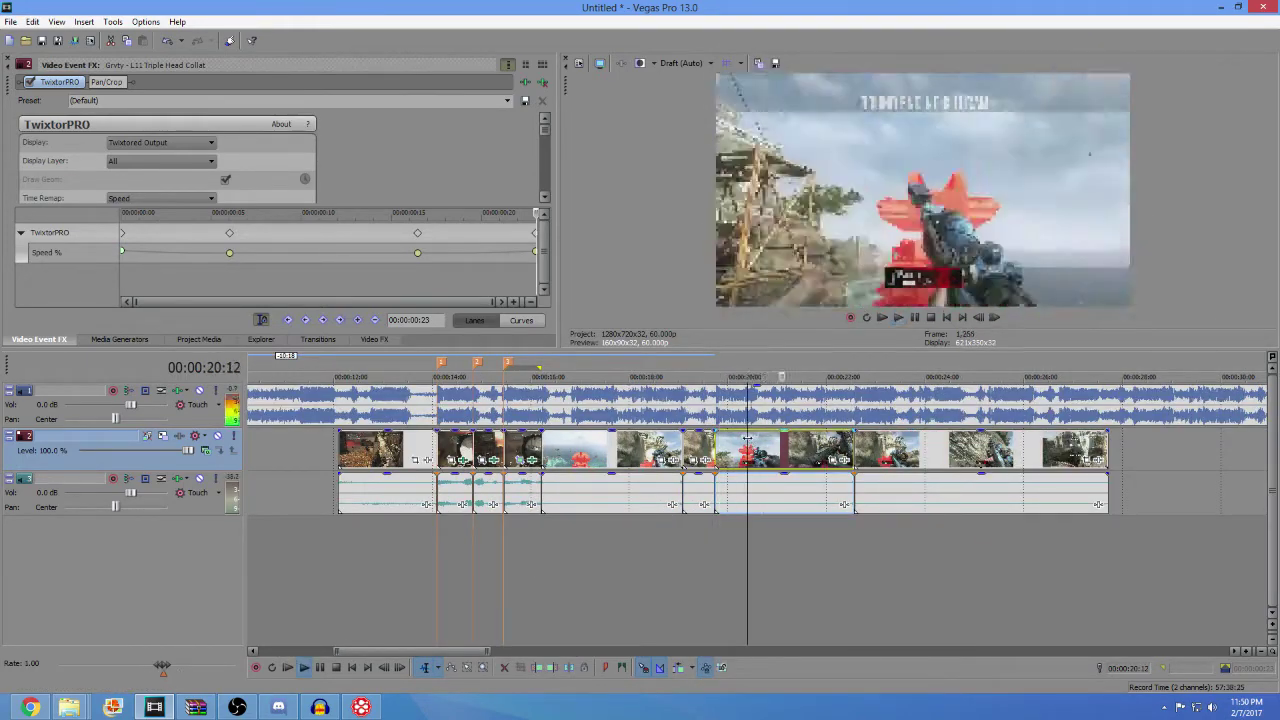
scroll(748, 437, "up", 2)
key("m")
- Insert a velocity envelope on the marked clip and shape it to jump up at each marker and curve down to a slower speed
right_click(716, 450)
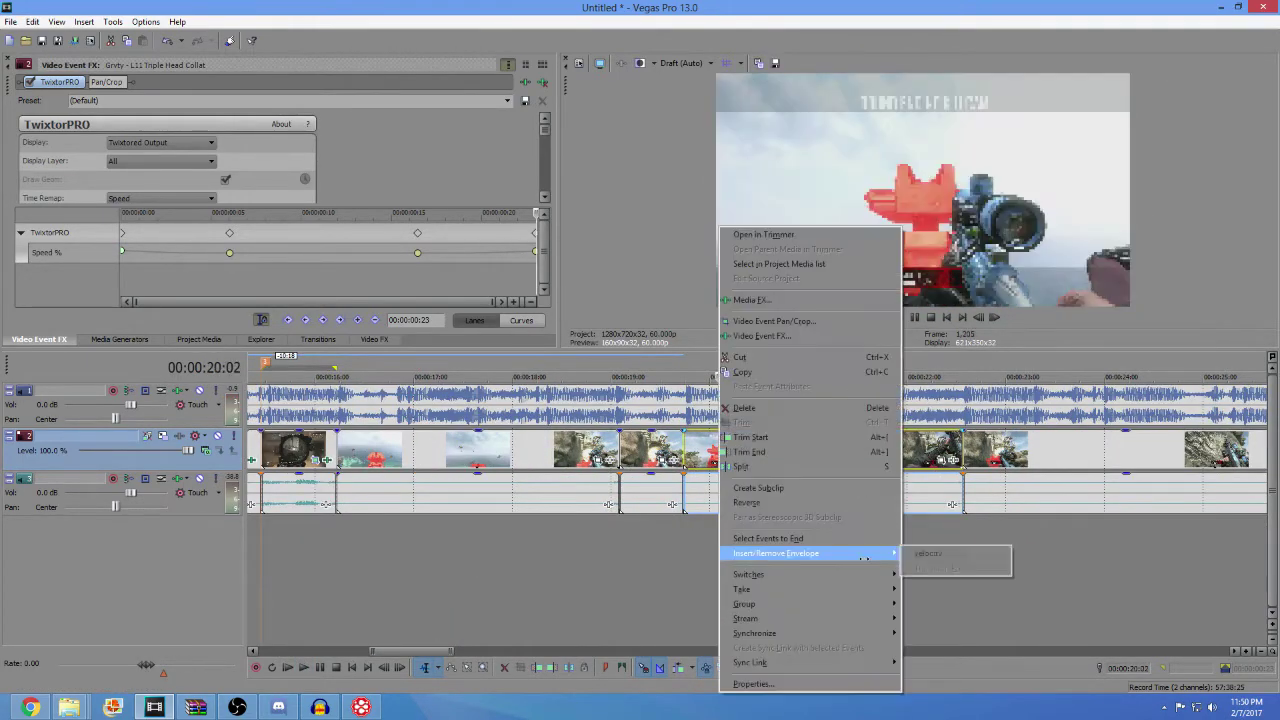
key("Escape")
left_click(752, 447)
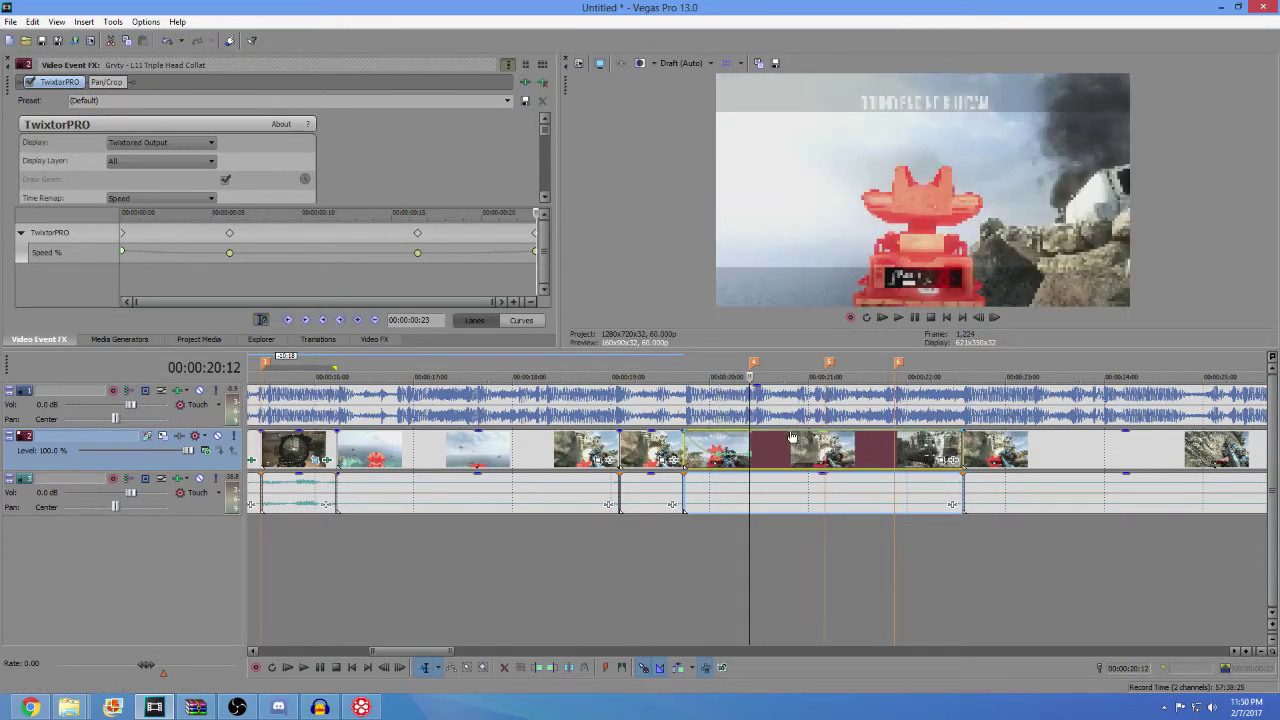
right_click(790, 447)
left_click(826, 447)
key("space")
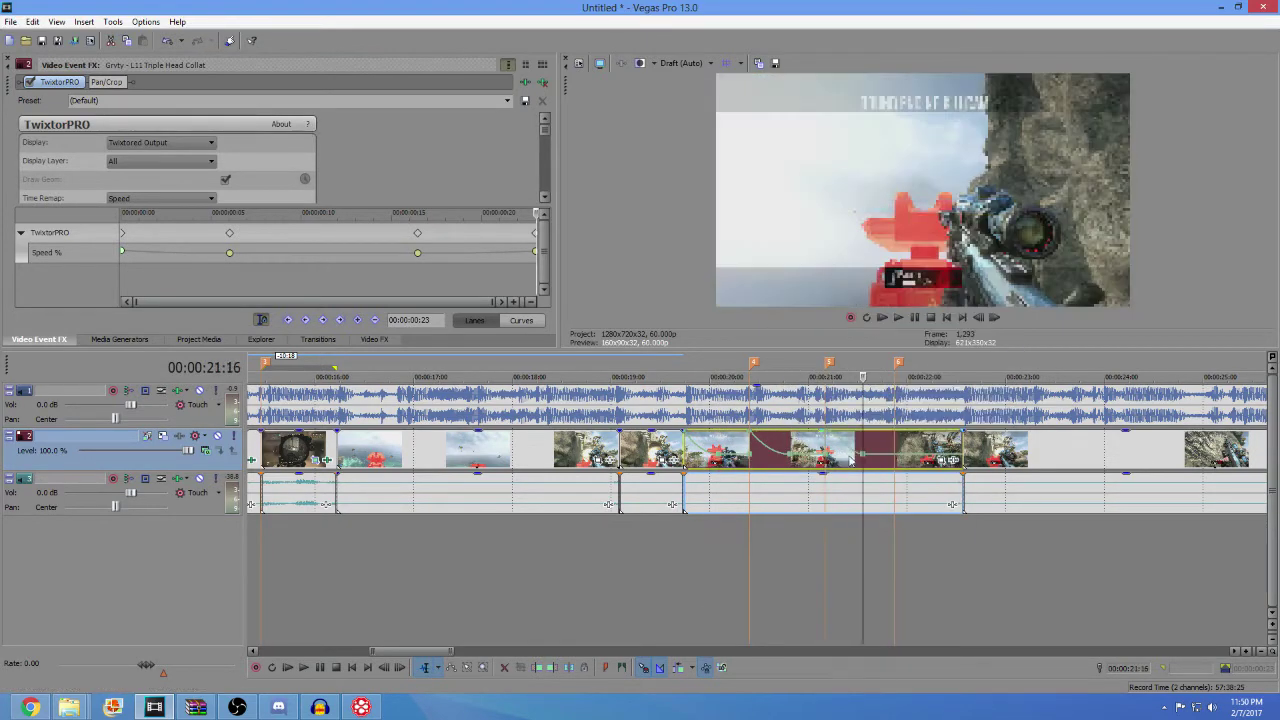
double_click(897, 462)
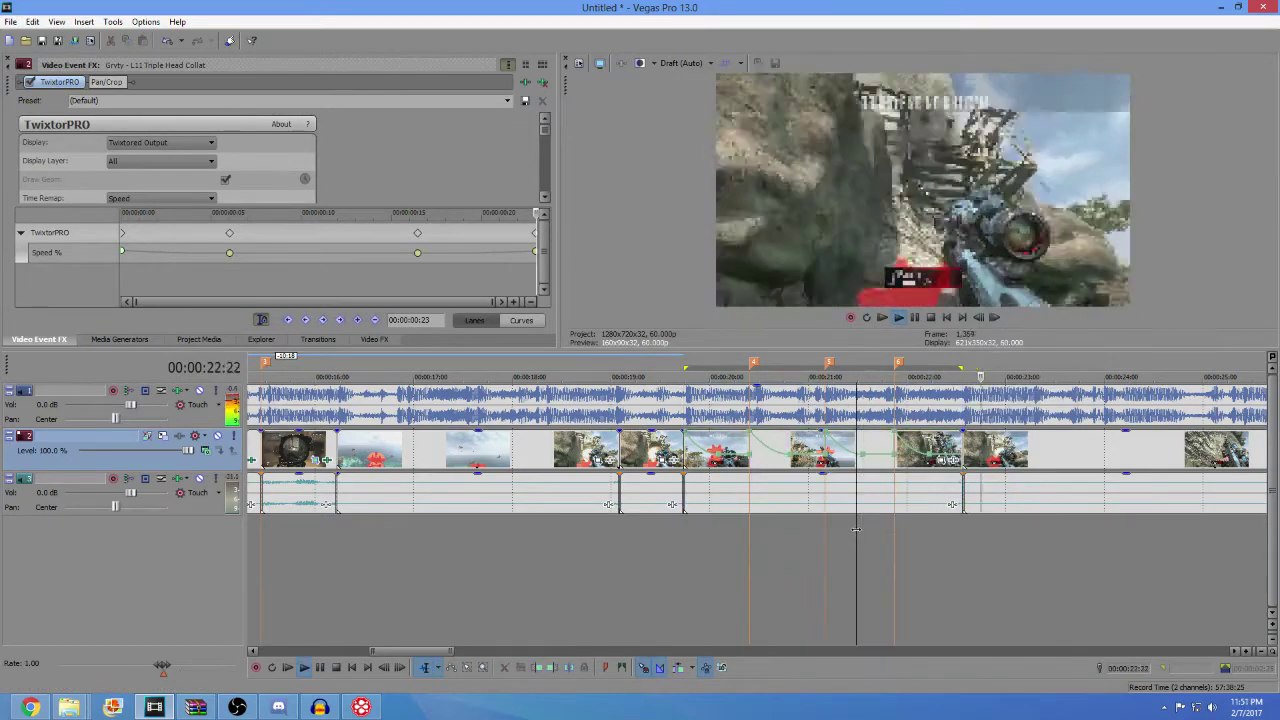
- Trim the last clip on the video track to end at 00:00:24:00
scroll(955, 455, "down", 2)
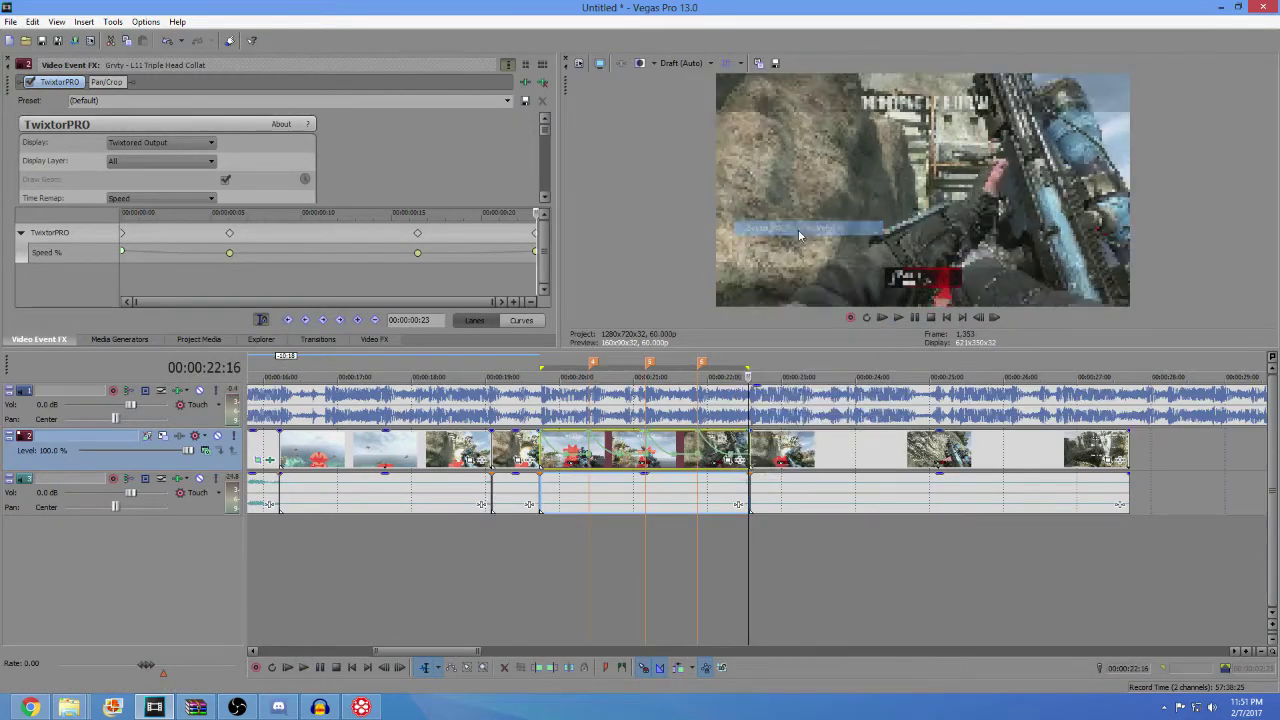
scroll(826, 446, "up", 2)
scroll(651, 529, "down", 3)
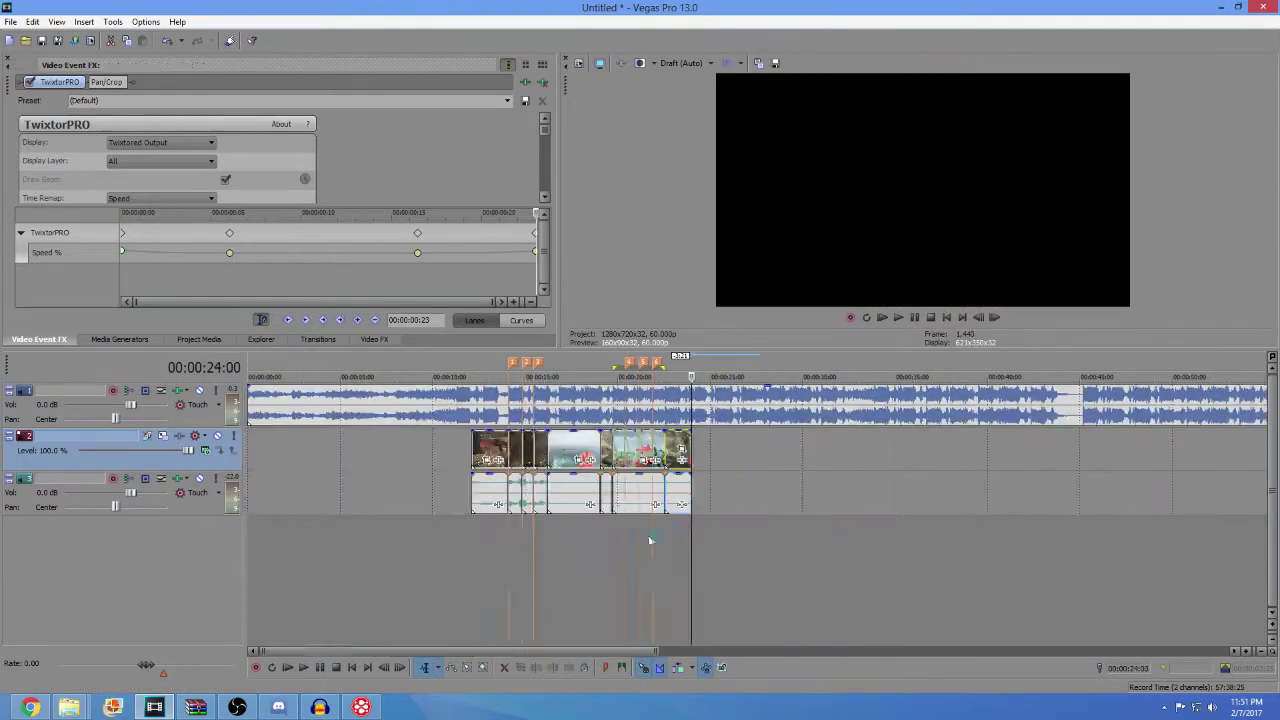
- Examine the velocity curve of the marked clip against its three beat markers
left_click(627, 526)
scroll(630, 525, "up", 4)
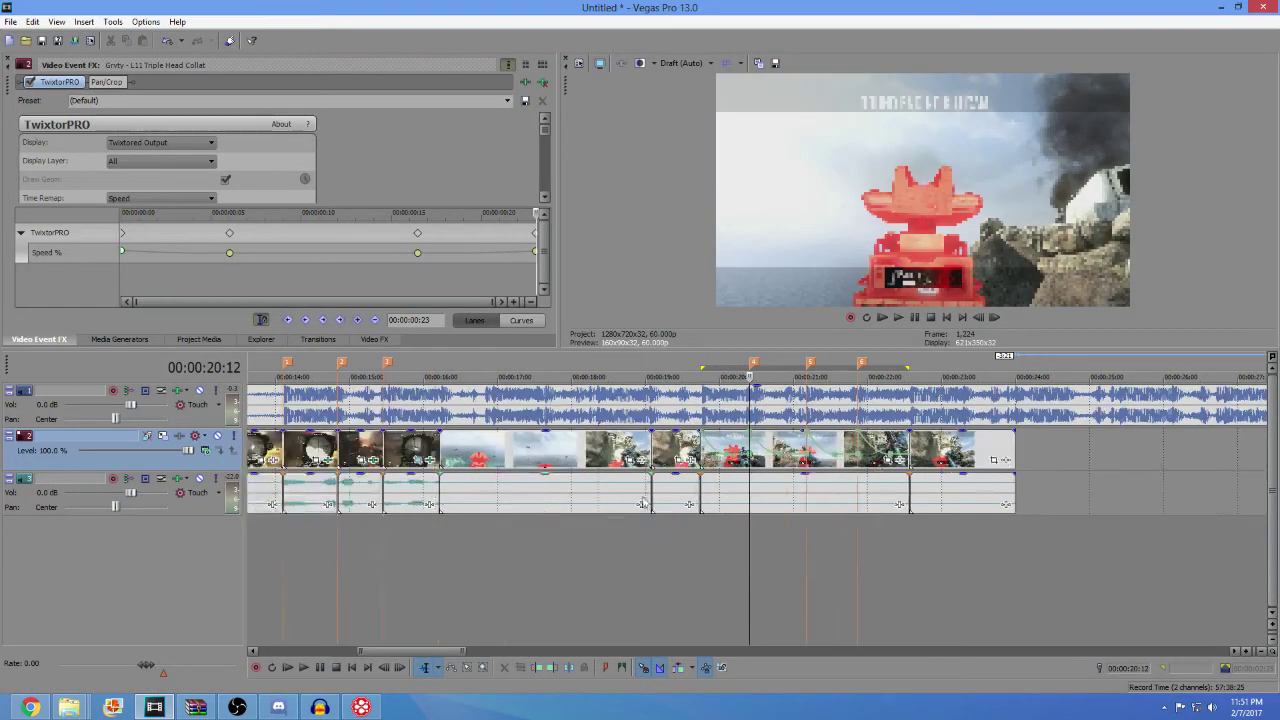
scroll(720, 485, "up", 2)
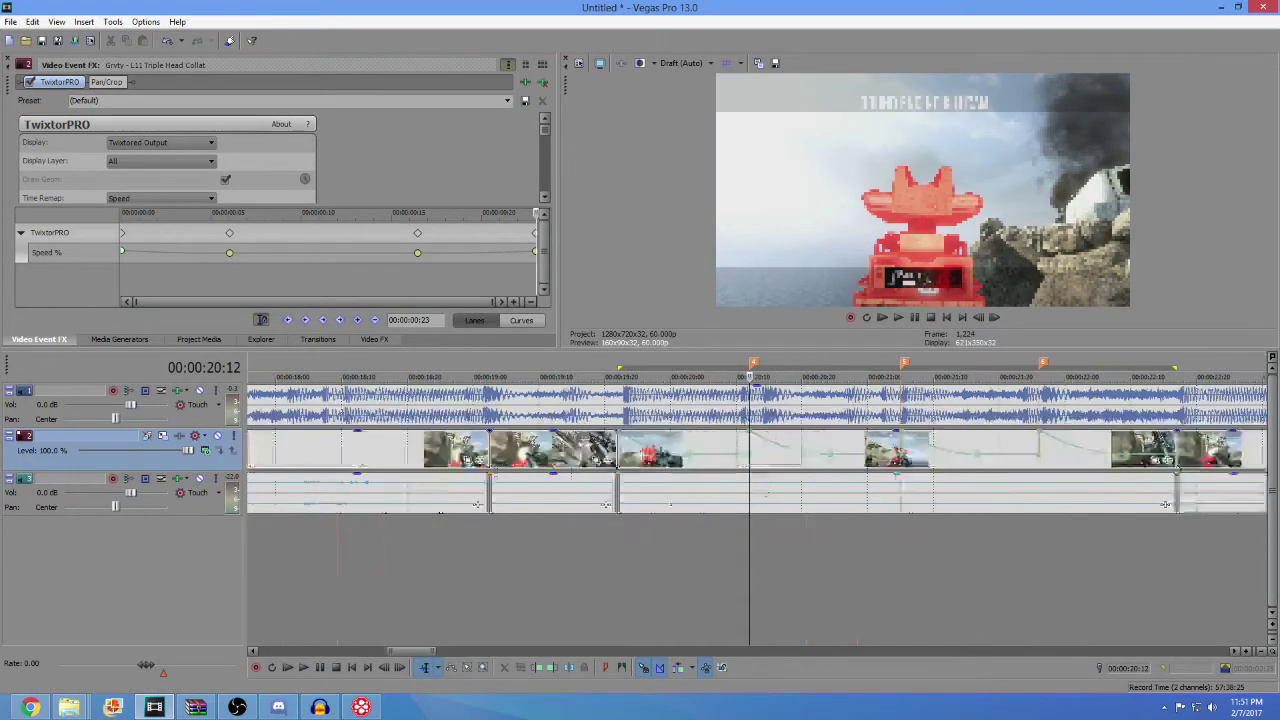
left_click(838, 452)
scroll(824, 455, "up", 1)
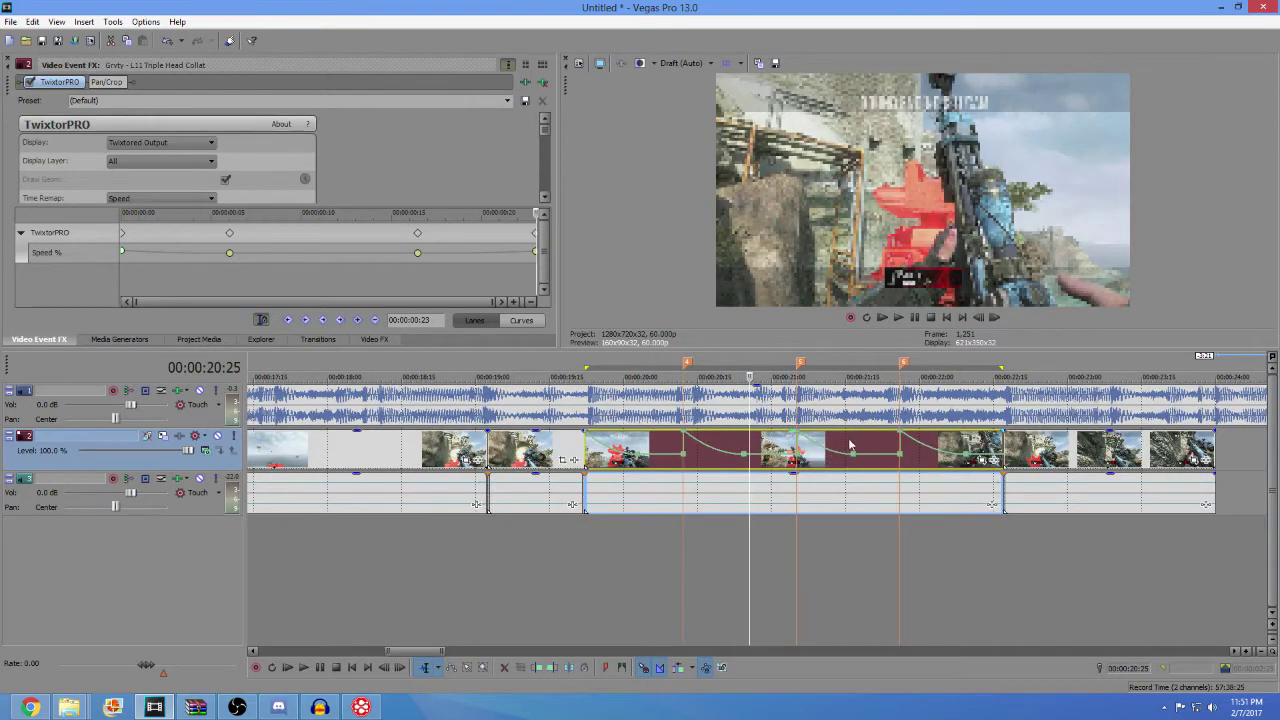
left_click(850, 445)
scroll(845, 450, "down", 1)
left_click(805, 445)
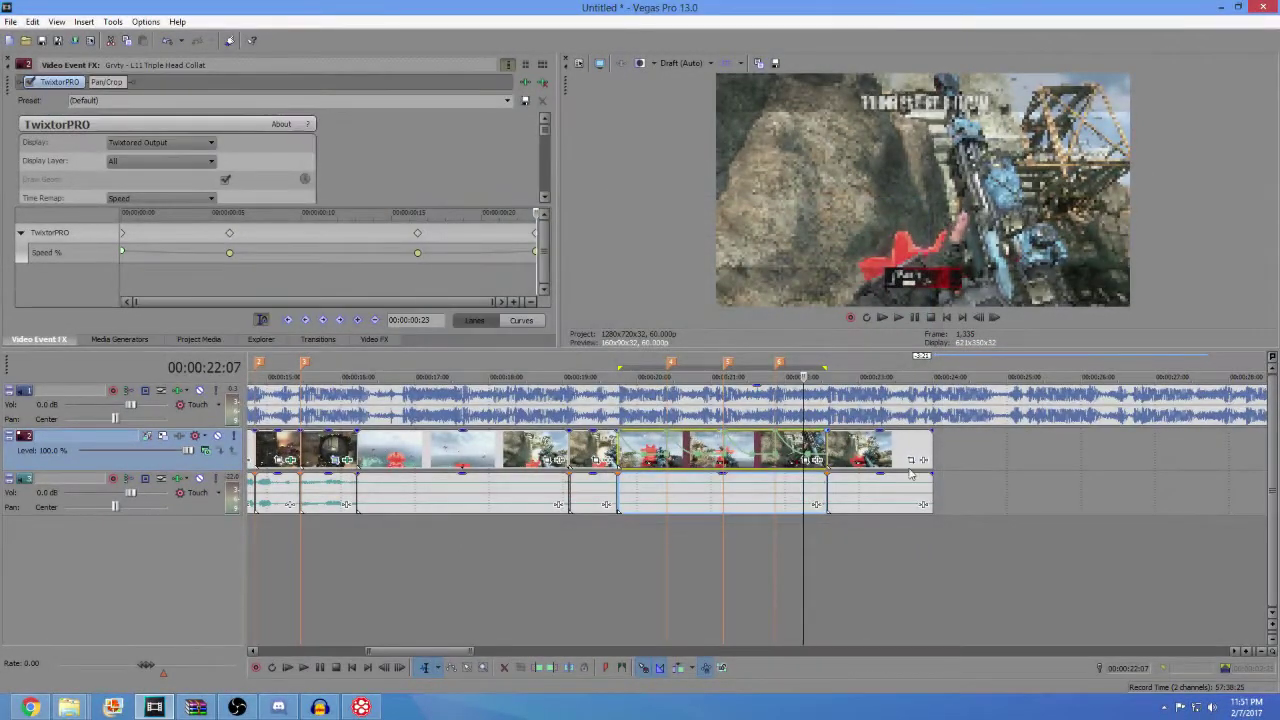
- Select the time range of the three TwixtorPRO clips, from 00:00:14:03 to 00:00:16:06, and play it
left_click(293, 456)
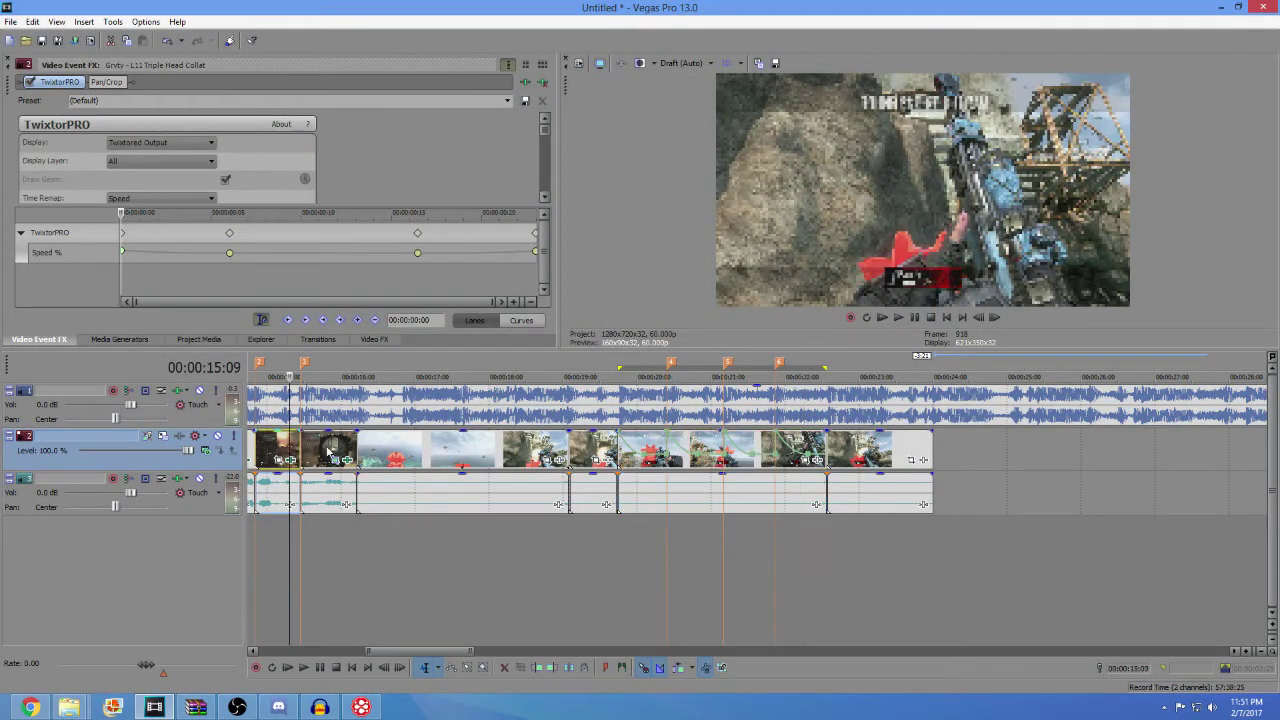
scroll(683, 488, "down", 2)
left_click_drag(690, 520, 793, 525)
key("space")
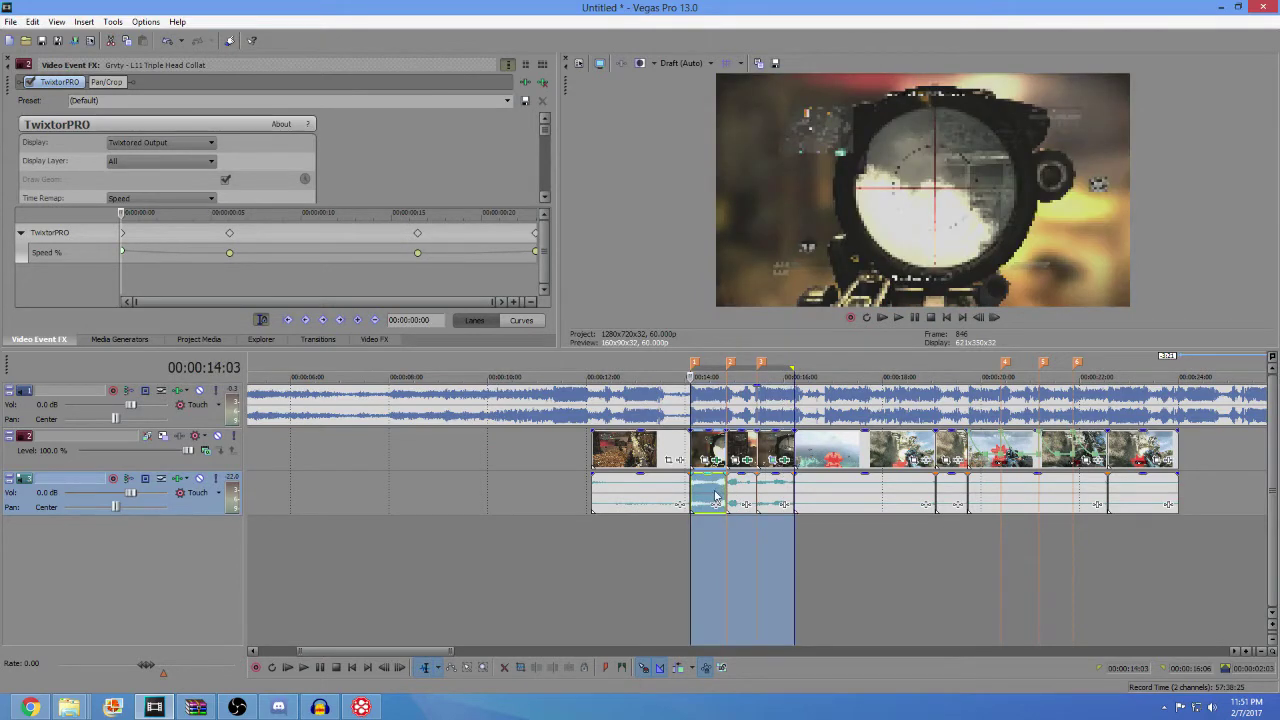
- Lower the music event's gain to -14.1 dB and replay the three TwixtorPRO clips
left_click_drag(706, 388, 712, 421)
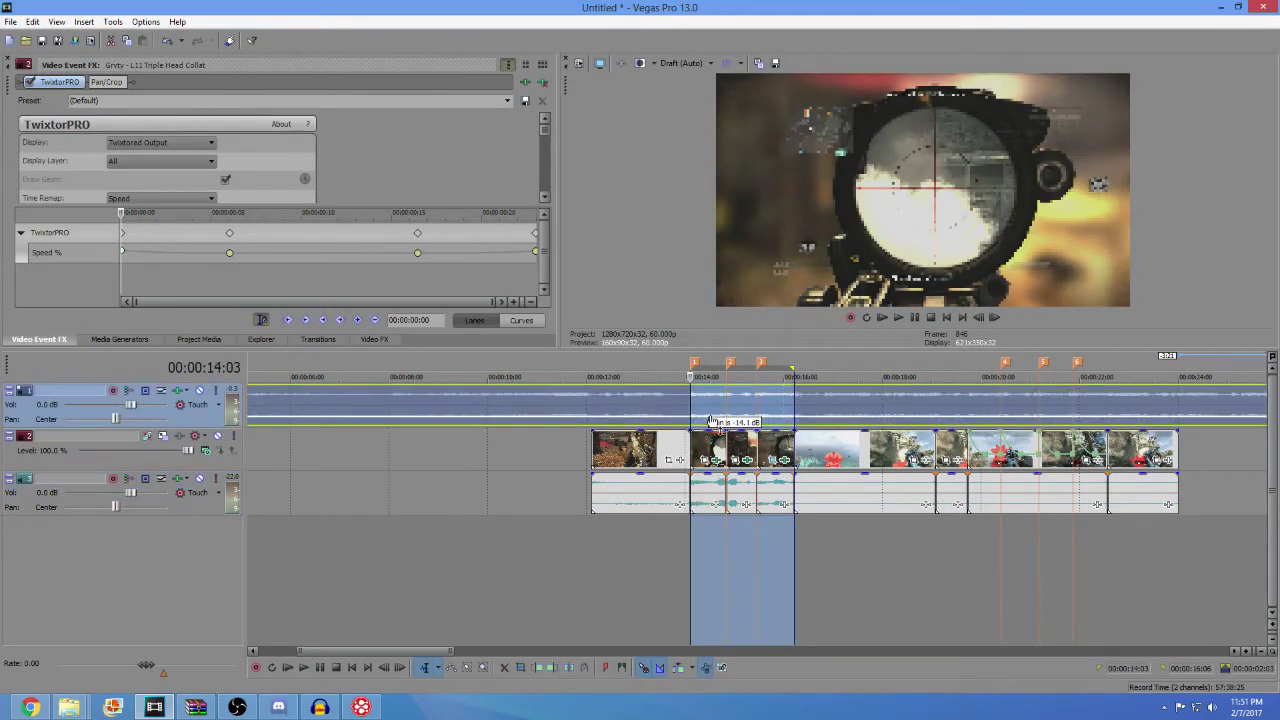
key("space")
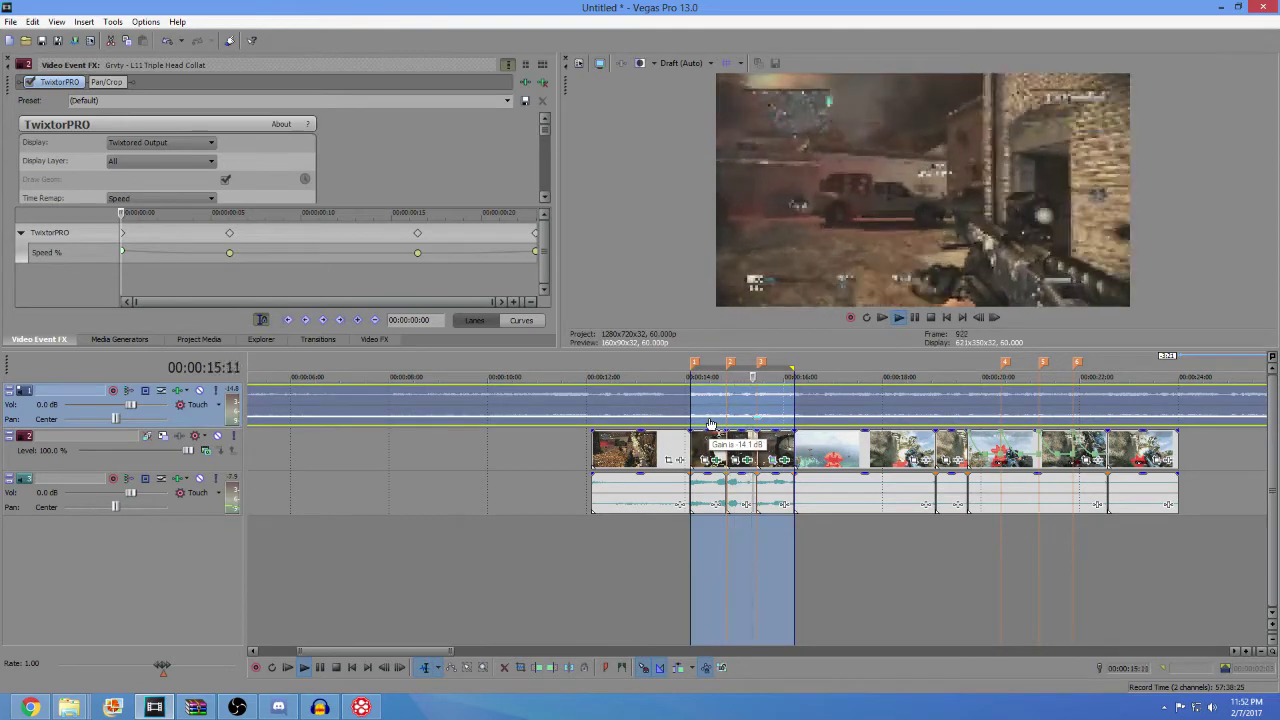
left_click(714, 490)
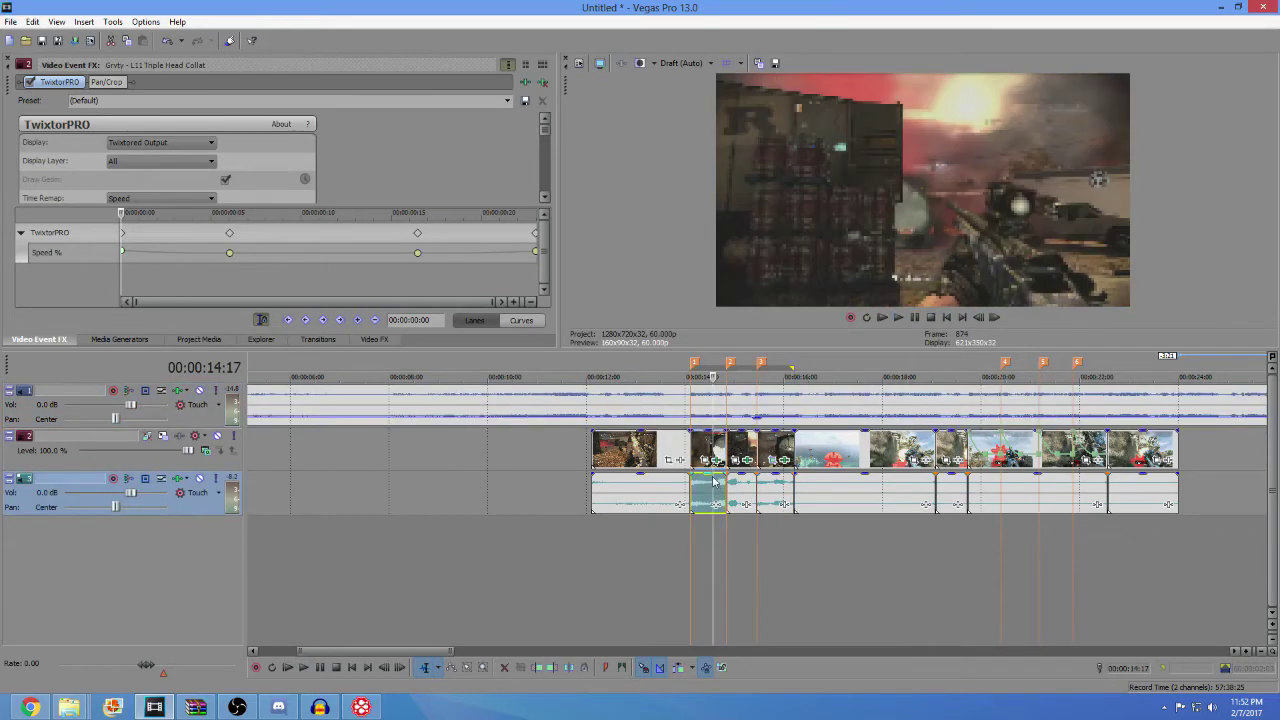
- Mute the gameplay audio track and the music track, and play the ramped clips without sound
left_click(200, 479)
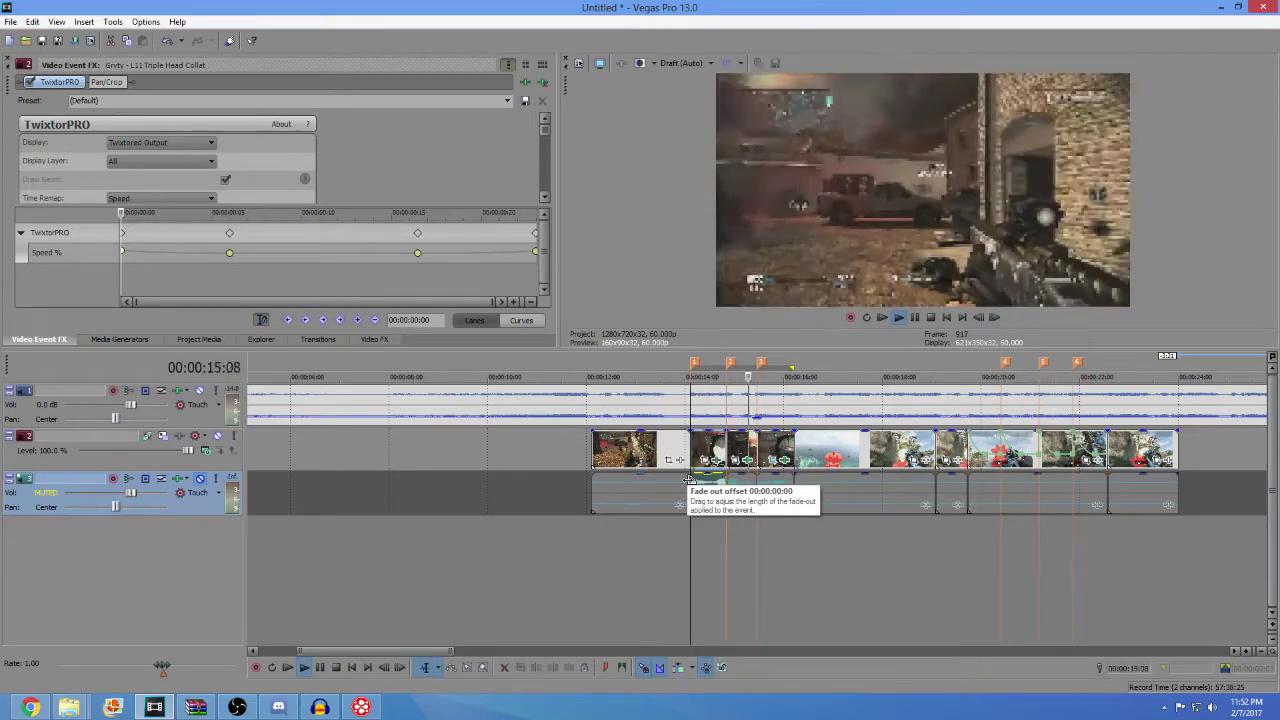
left_click(200, 390)
key("space")
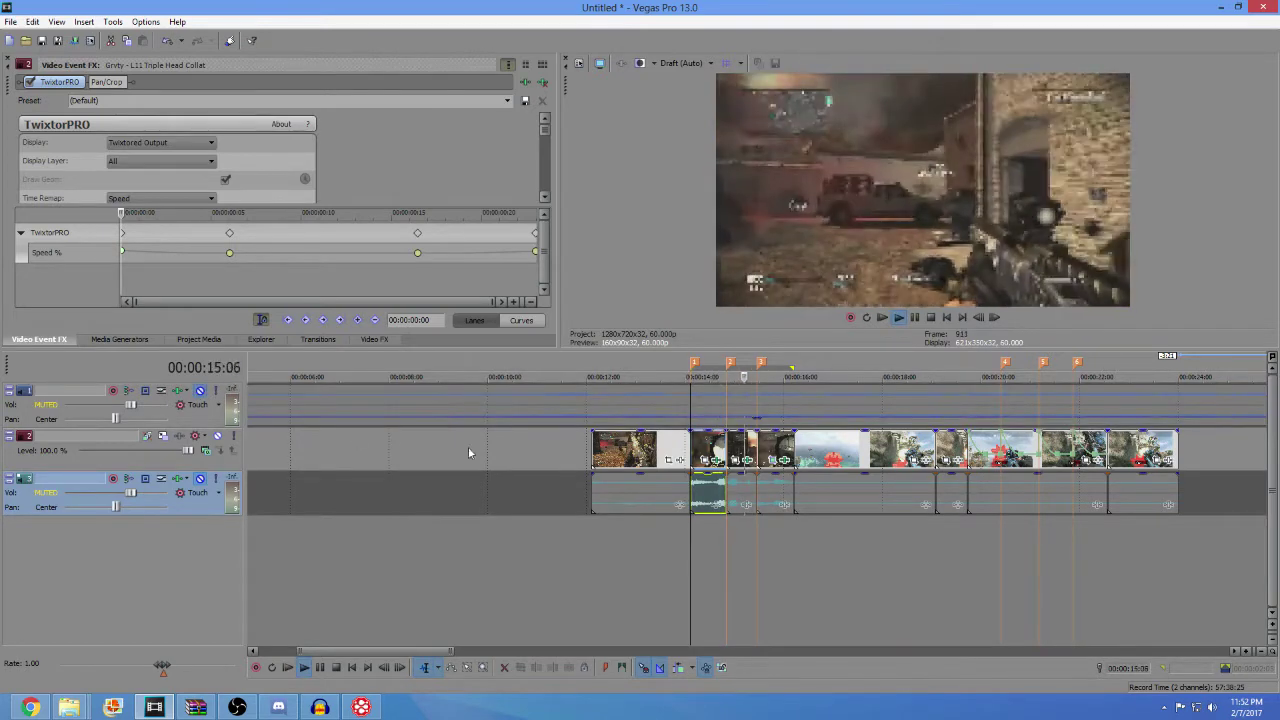
key("space")
- Step frame by frame through the three TwixtorPRO clips to examine the motion across their cuts
left_click(703, 446)
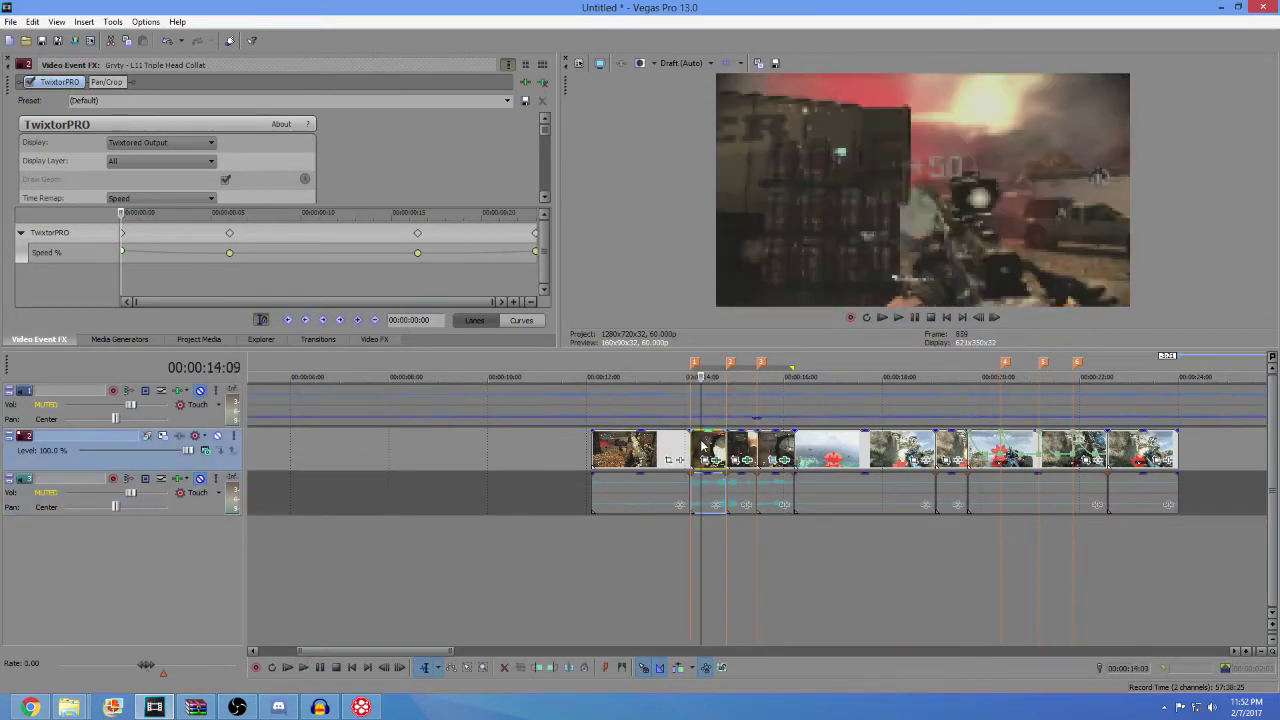
key("space")
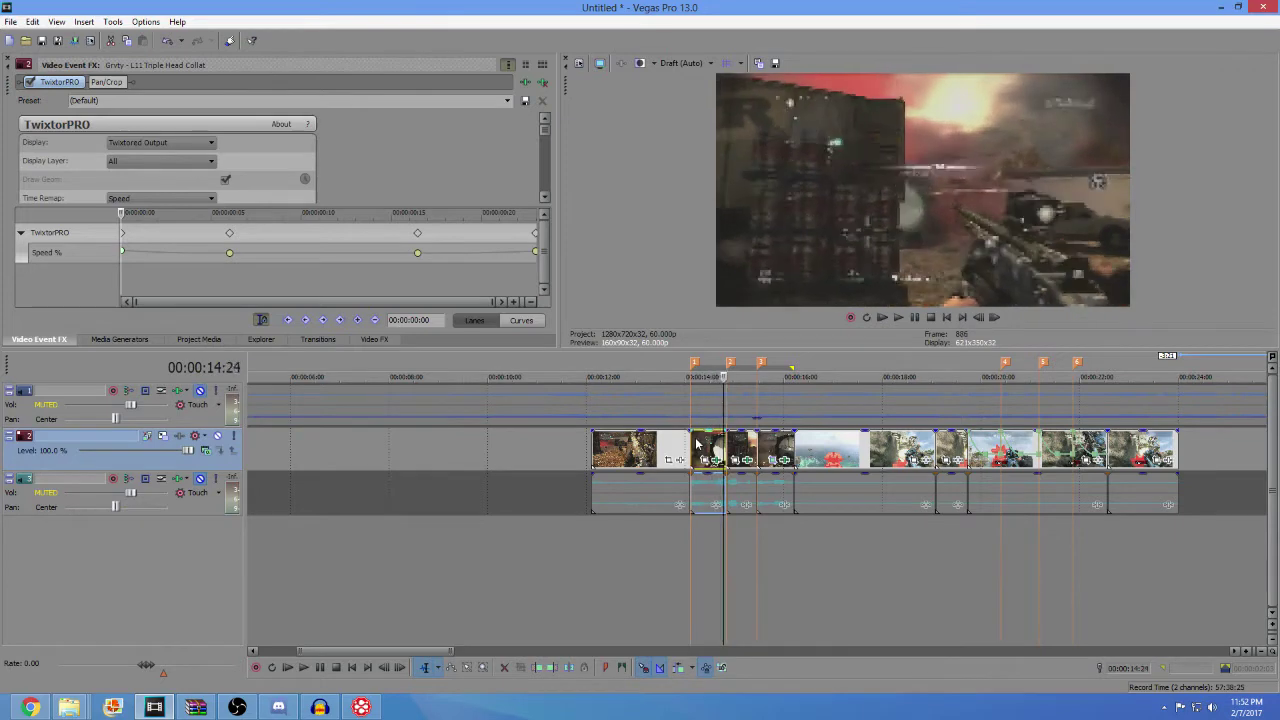
key("Return")
key("Left")
key("Left")
key("Left")
key("Left")
key("Left")
key("Left")
key("Left")
key("Left")
key("Left")
key("Left")
key("Left")
key("Left")
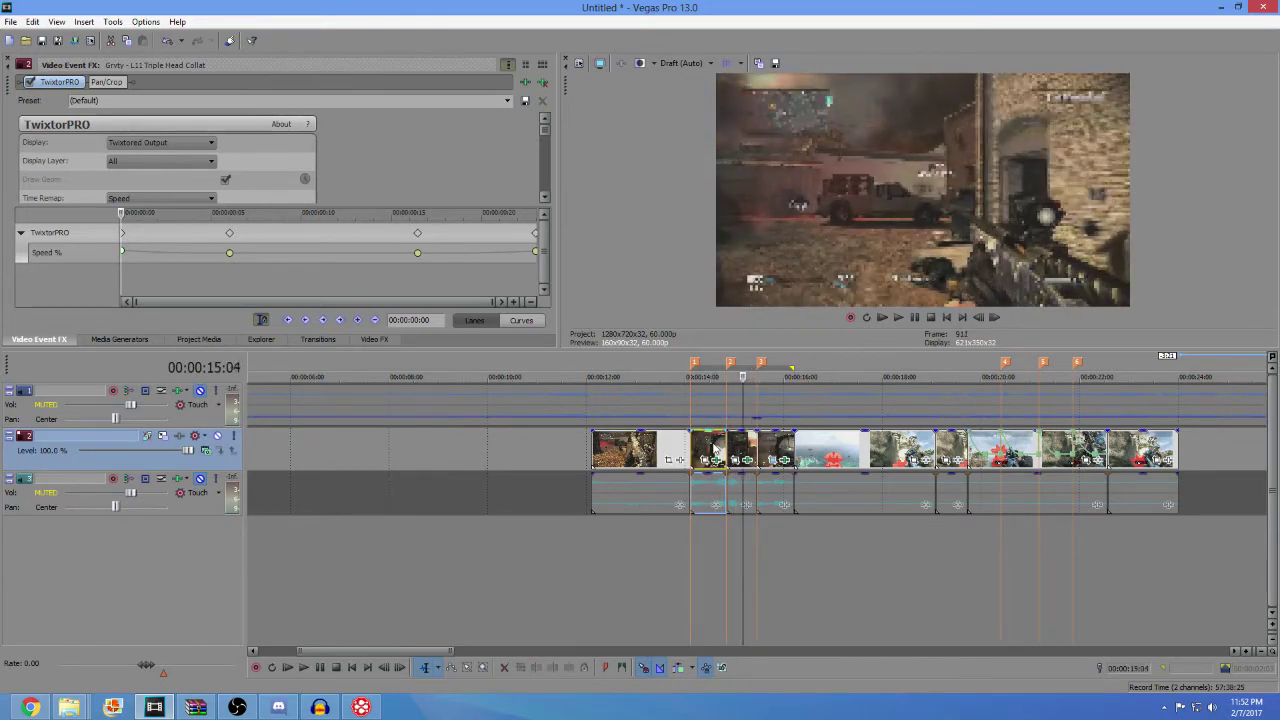
key("Left")
key("Left")
key("Left")
key("Left")
key("Left")
key("Left")
key("Left")
key("Right")
key("Right")
key("Right")
key("Right")
key("Right")
key("Right")
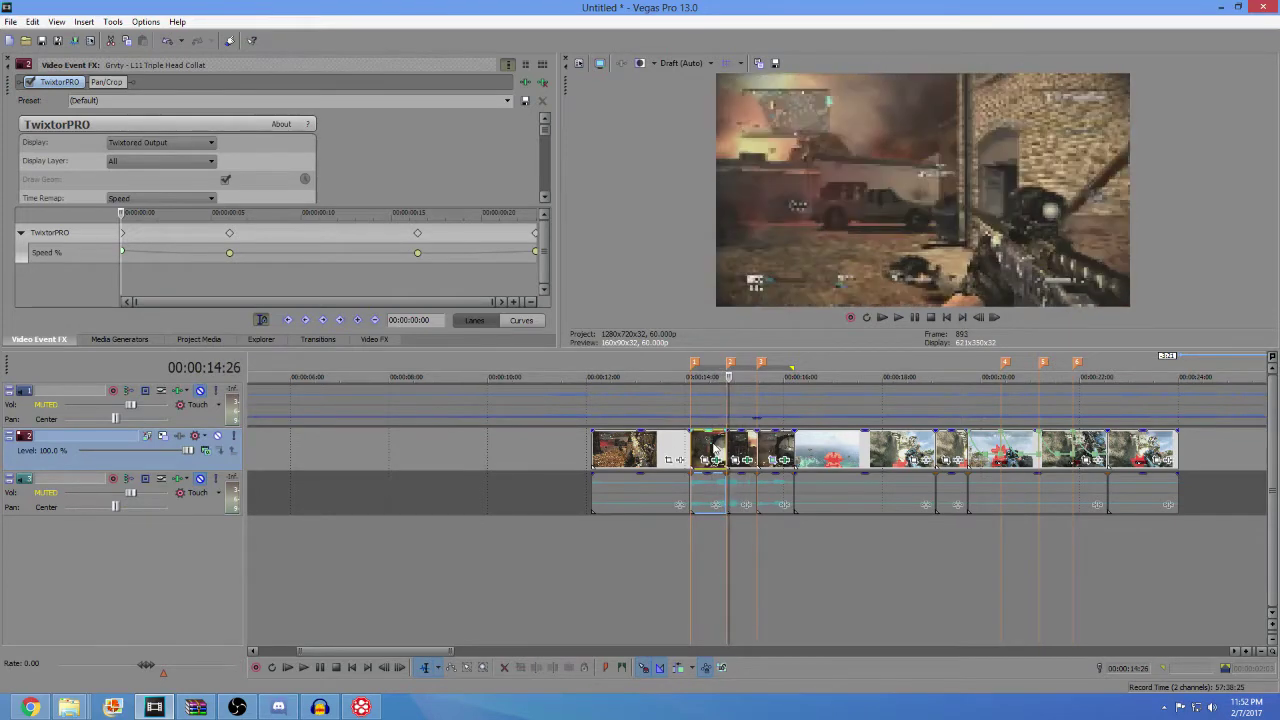
key("Right")
key("Right")
key("Right")
key("Right")
key("Right")
key("Right")
key("Right")
key("Right")
key("Right")
key("Right")
key("Right")
key("Right")
key("Right")
key("Right")
key("Right")
key("Right")
key("Right")
key("Right")
key("Right")
key("Right")
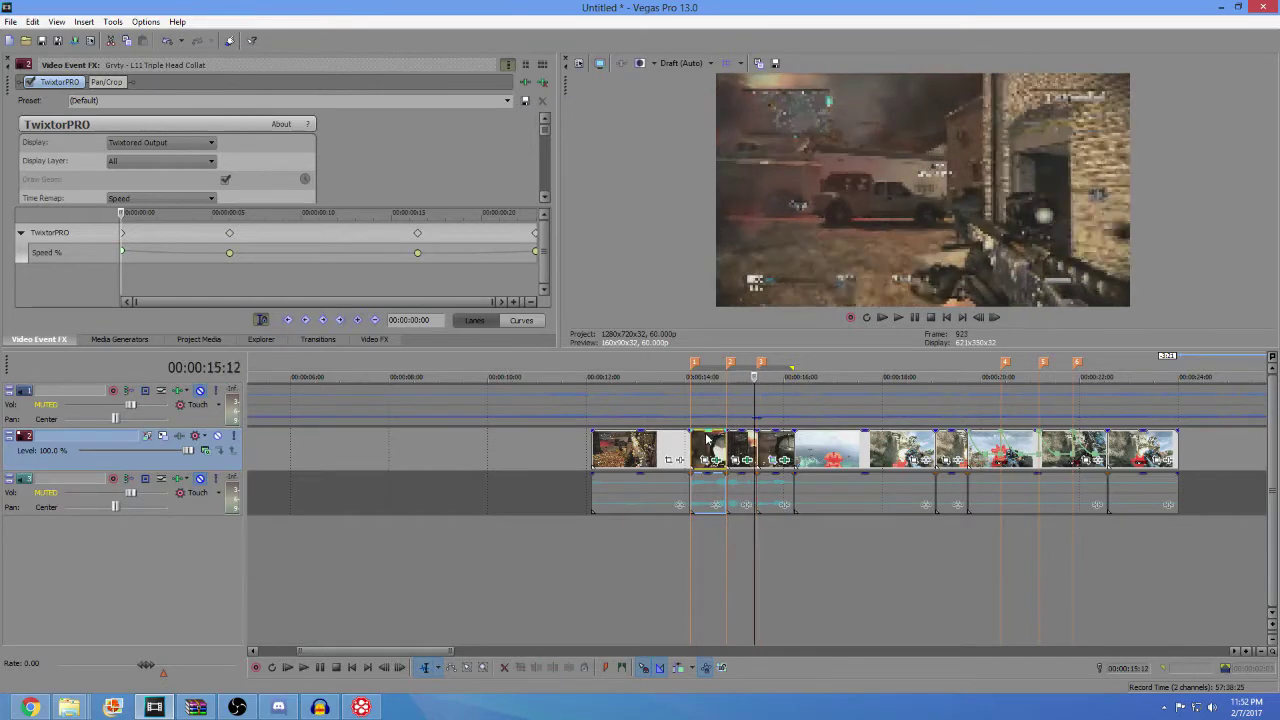
key("Right")
key("Right")
key("Right")
key("Right")
key("Right")
key("Right")
key("Right")
key("Right")
key("Right")
key("Right")
key("Right")
key("Right")
key("Right")
key("Right")
key("Right")
key("Right")
key("Right")
key("Right")
key("Right")
key("Right")
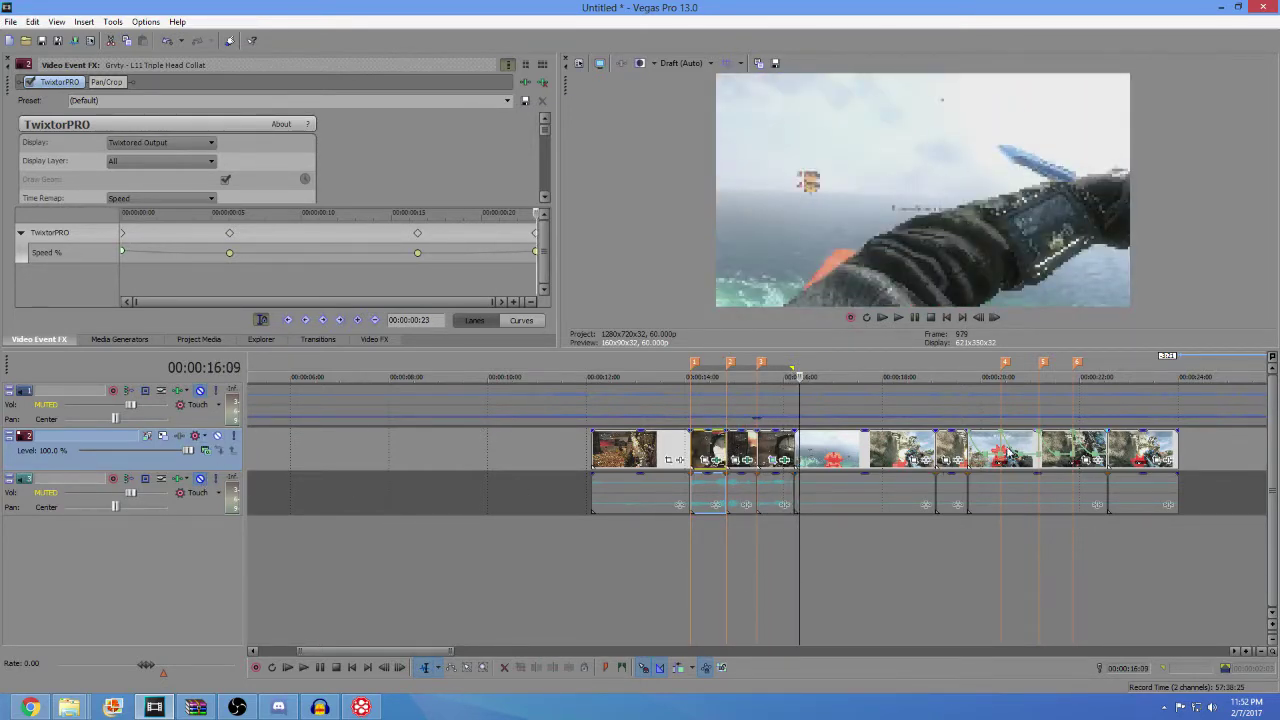
- Apply the TwixtorPRO effect to the short clip that starts at 00:00:19:02
left_click(938, 446)
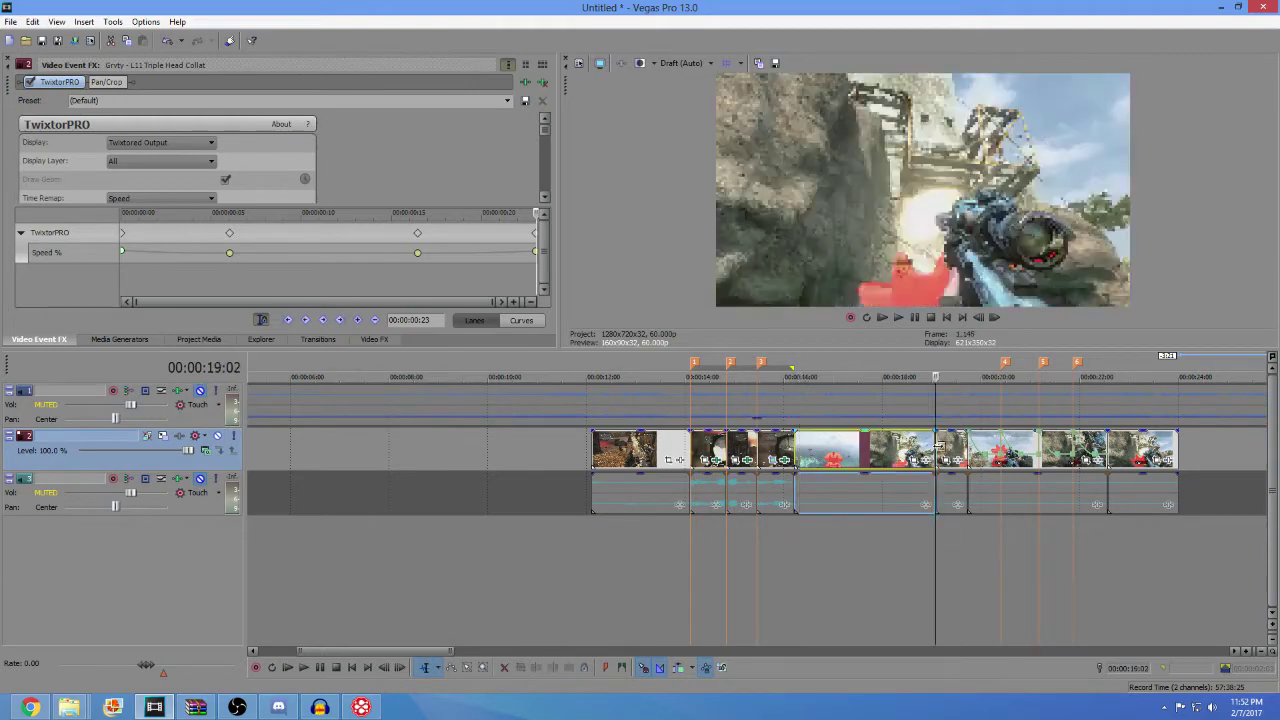
left_click(372, 340)
left_click_drag(170, 120, 948, 447)
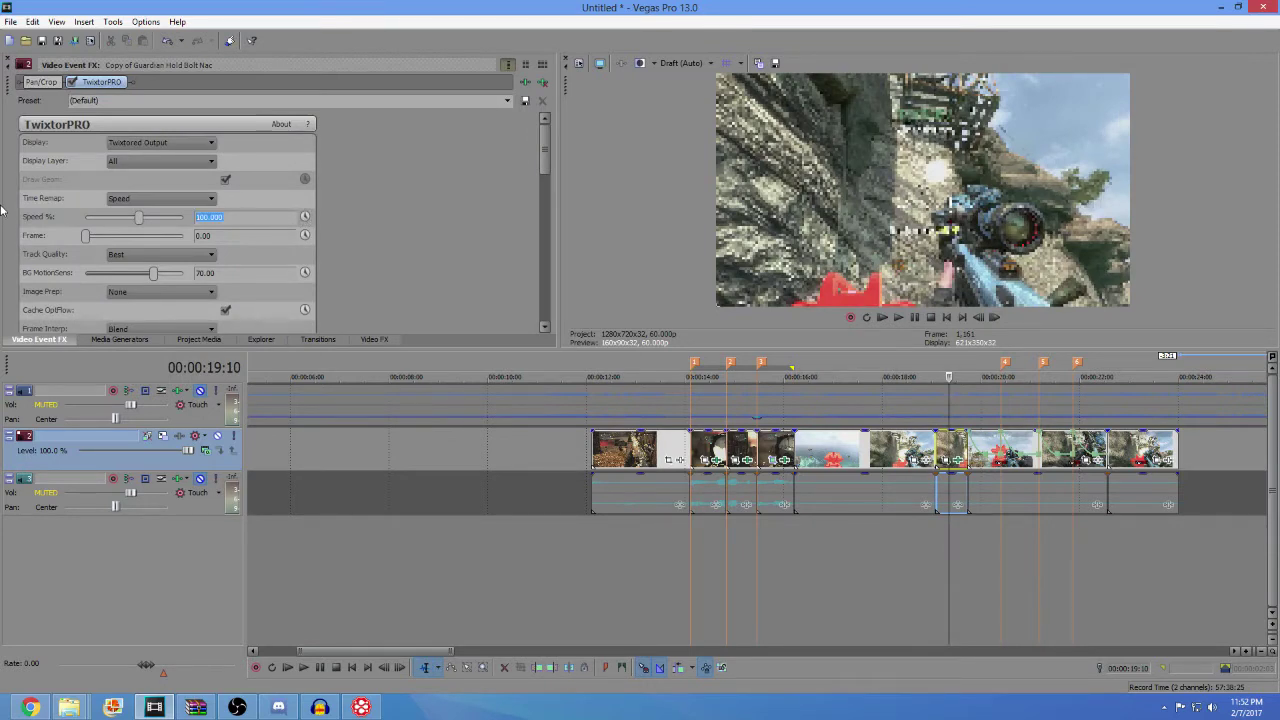
- Animate the short clip's TwixtorPRO Speed % from 350 at its start to 25 at 00:00:00:04, with Slow Fade on both keyframes
left_click(304, 216)
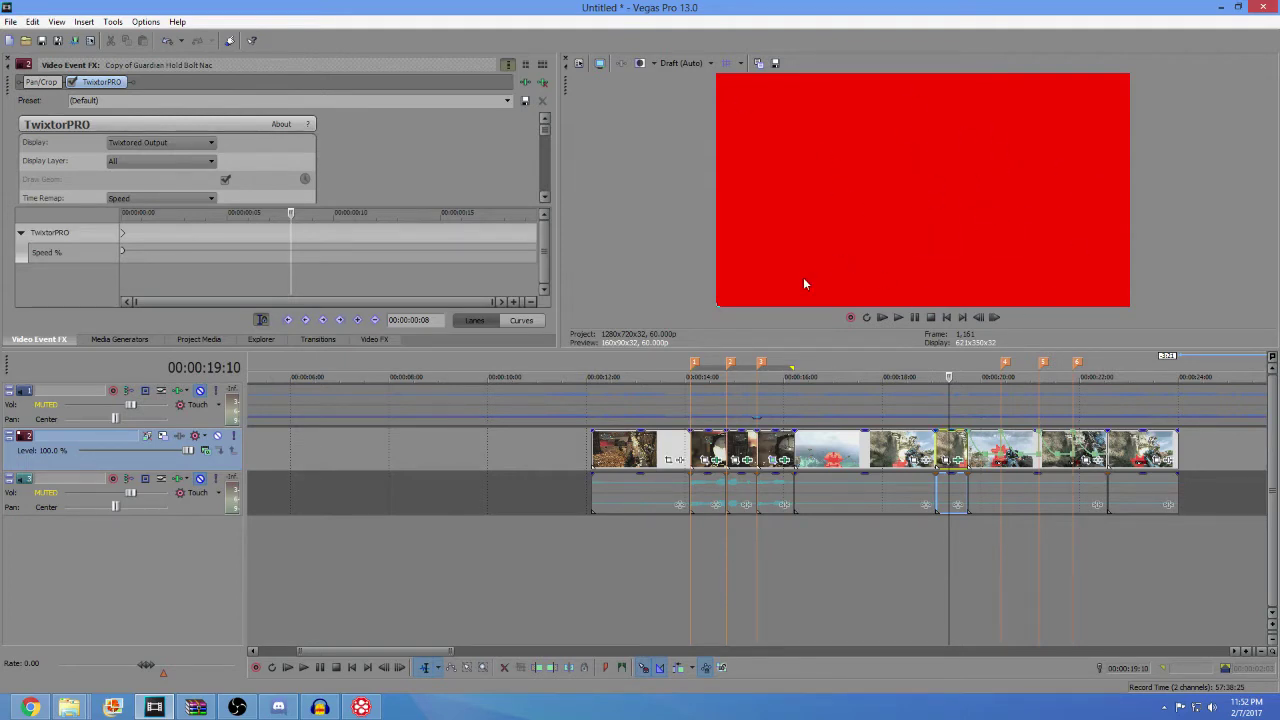
left_click(945, 443)
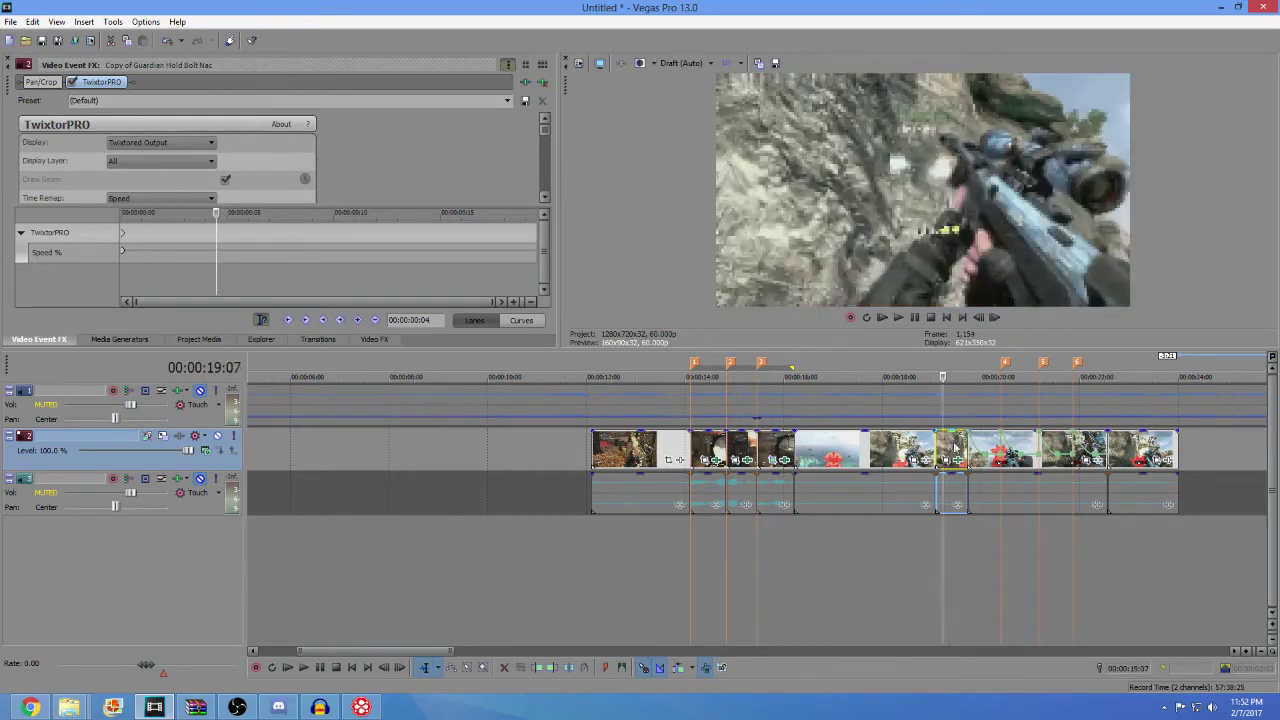
scroll(945, 443, "up", 2)
left_click_drag(545, 130, 537, 152)
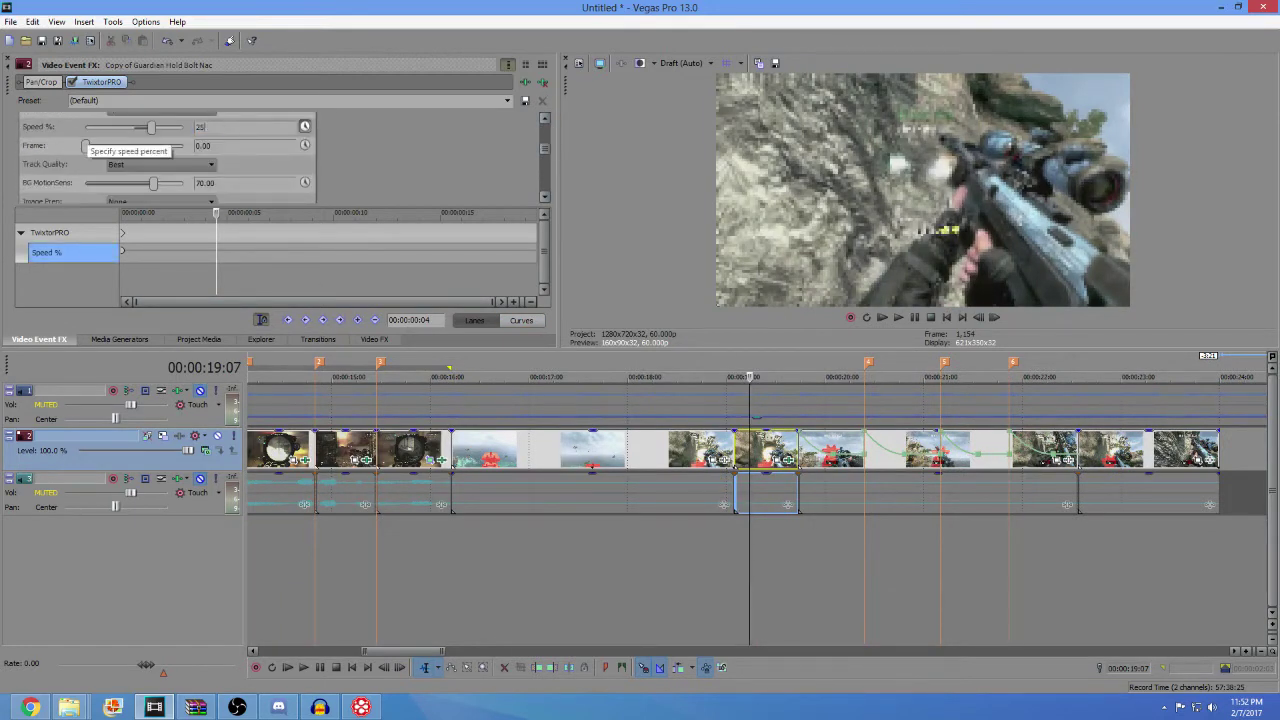
left_click(122, 232)
right_click(122, 232)
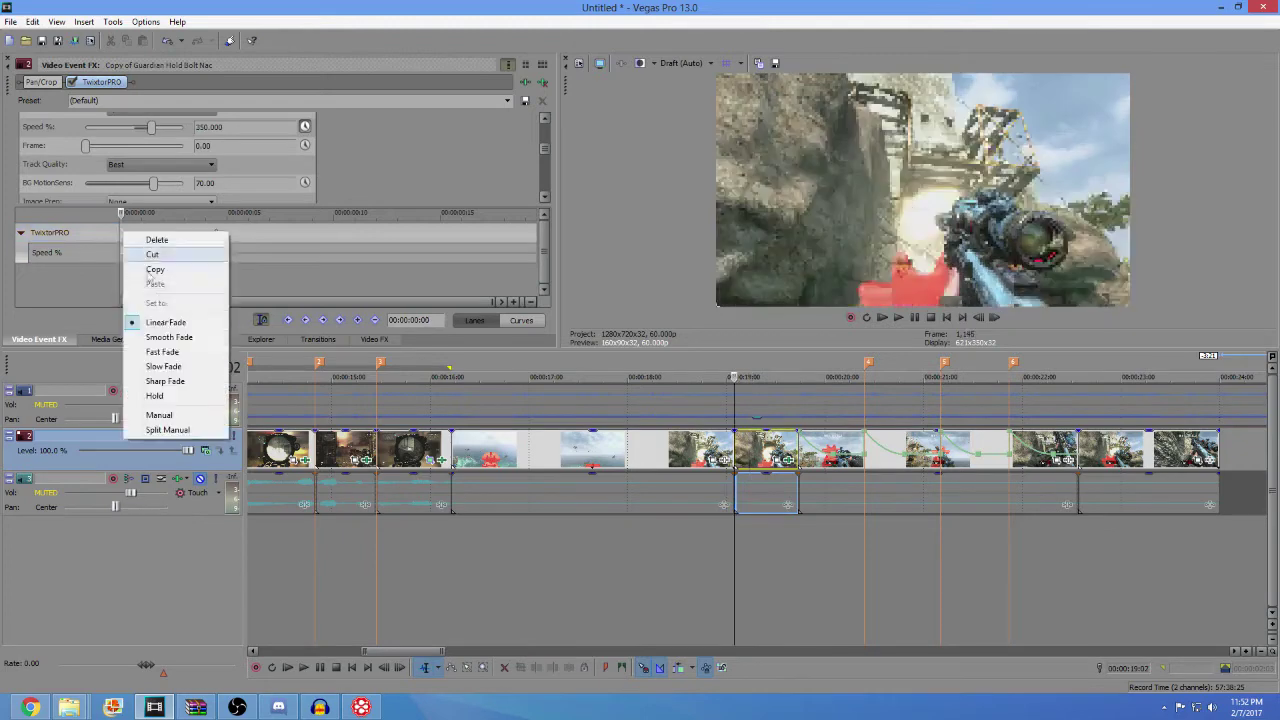
left_click(163, 366)
left_click(217, 233)
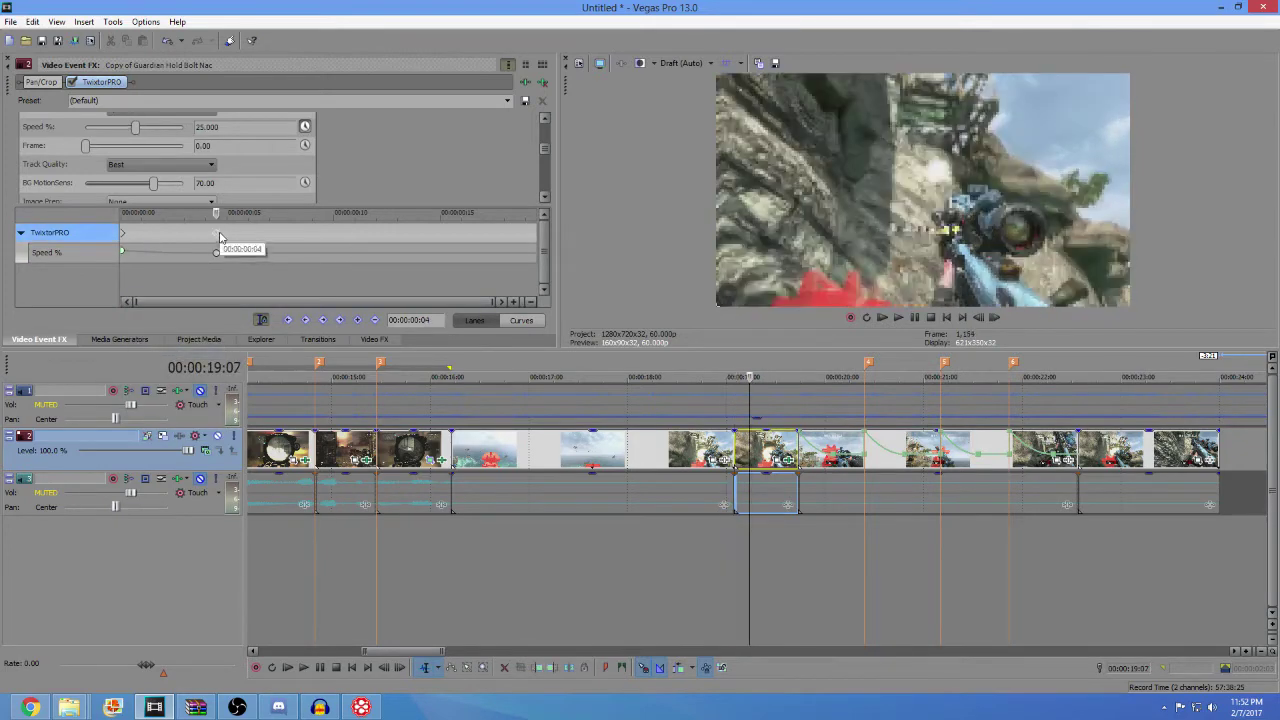
right_click(218, 233)
left_click(265, 368)
- Add a TwixtorPRO speed keyframe of 5% at 00:00:00:10 and set it to Slow Fade
left_click(349, 232)
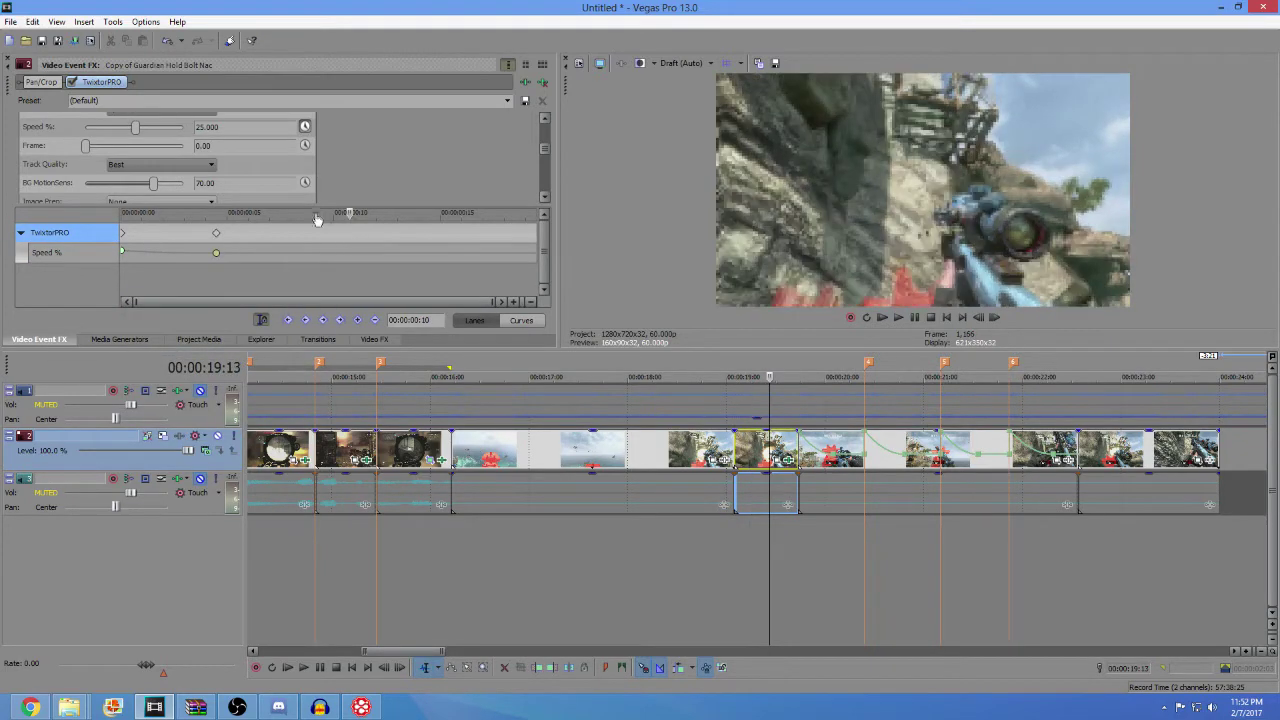
left_click(263, 124)
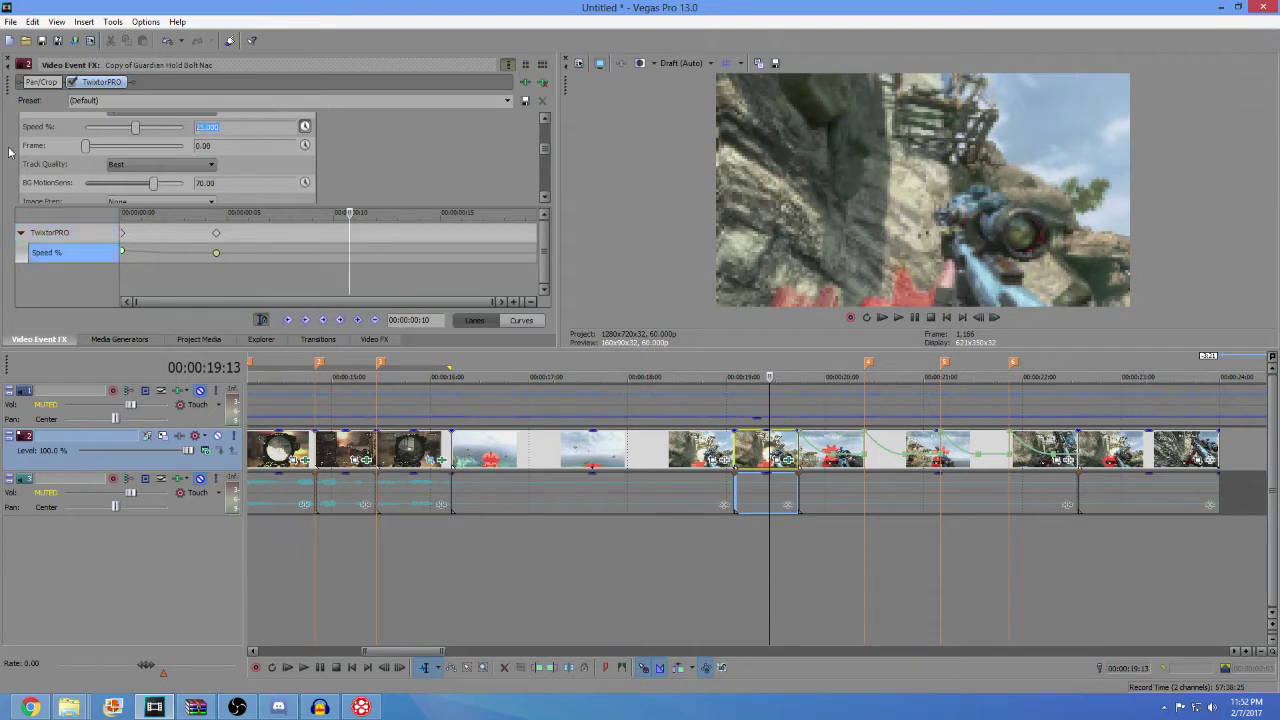
key("Return")
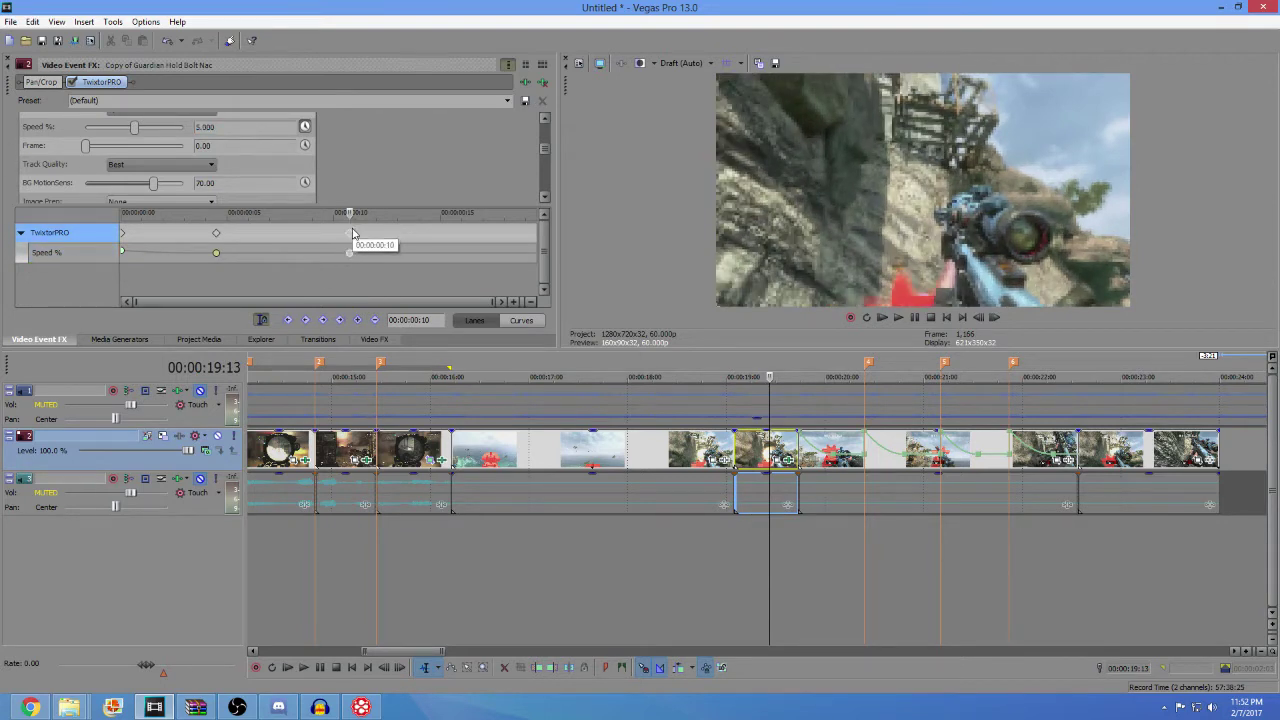
right_click(352, 232)
left_click(395, 362)
- Add a TwixtorPRO speed keyframe of 25% at 00:00:00:16 and set it to Slow Fade
left_click(460, 252)
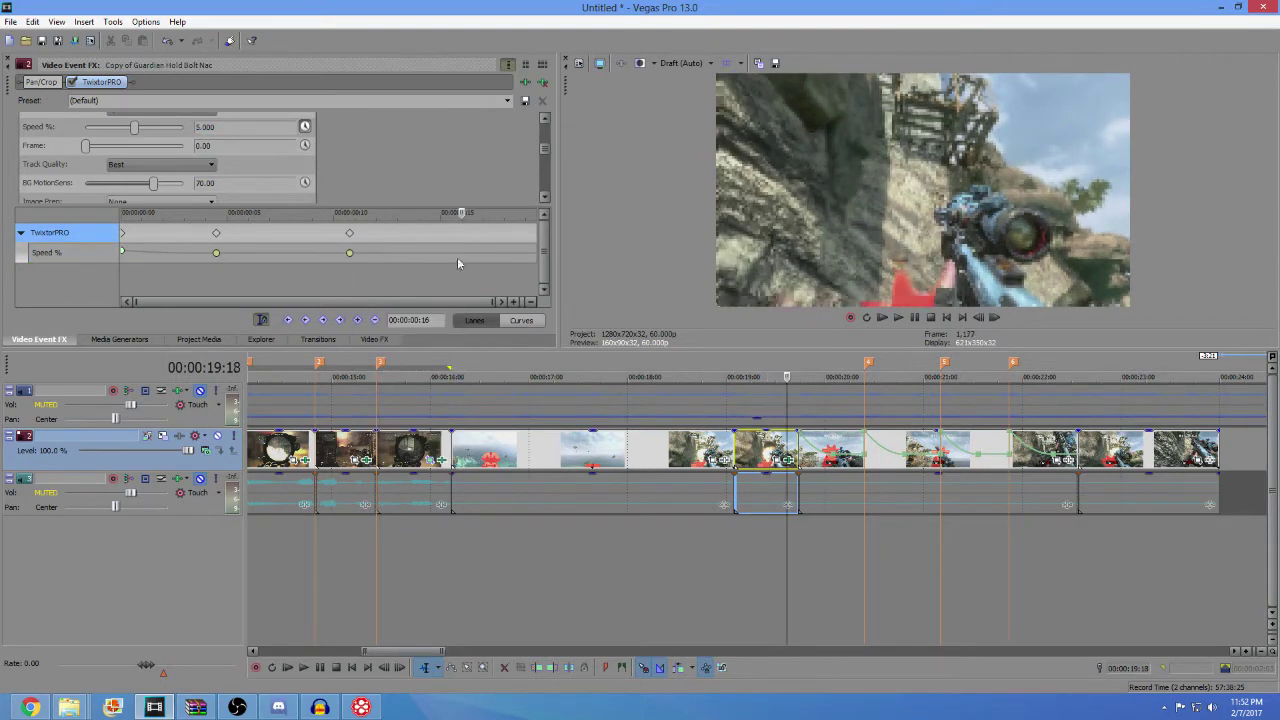
right_click(465, 236)
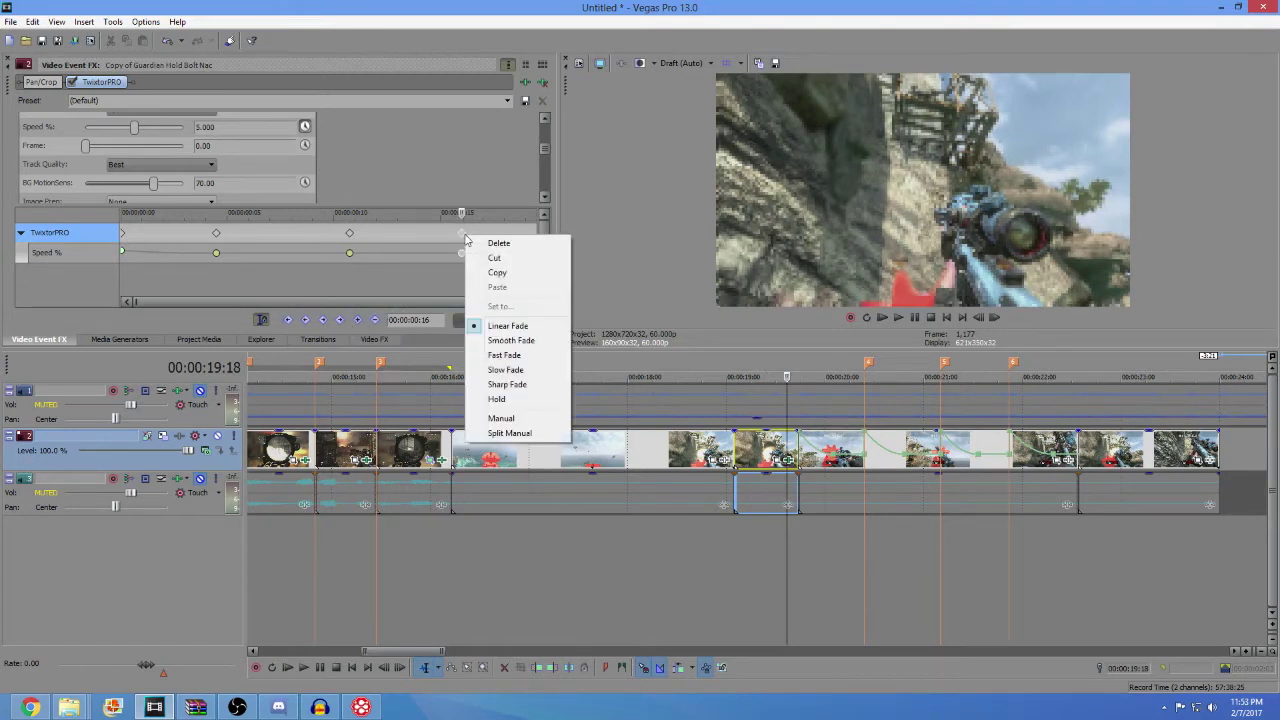
left_click(240, 133)
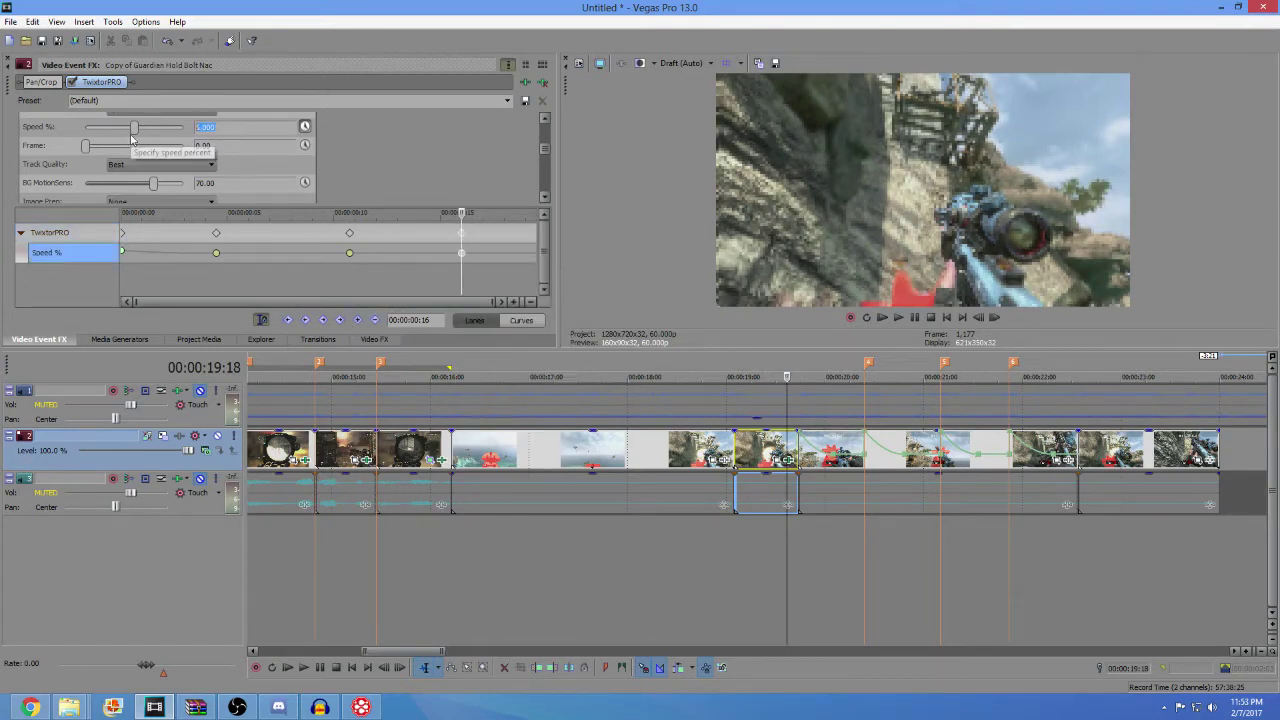
type("25")
key("Return")
left_click(467, 242)
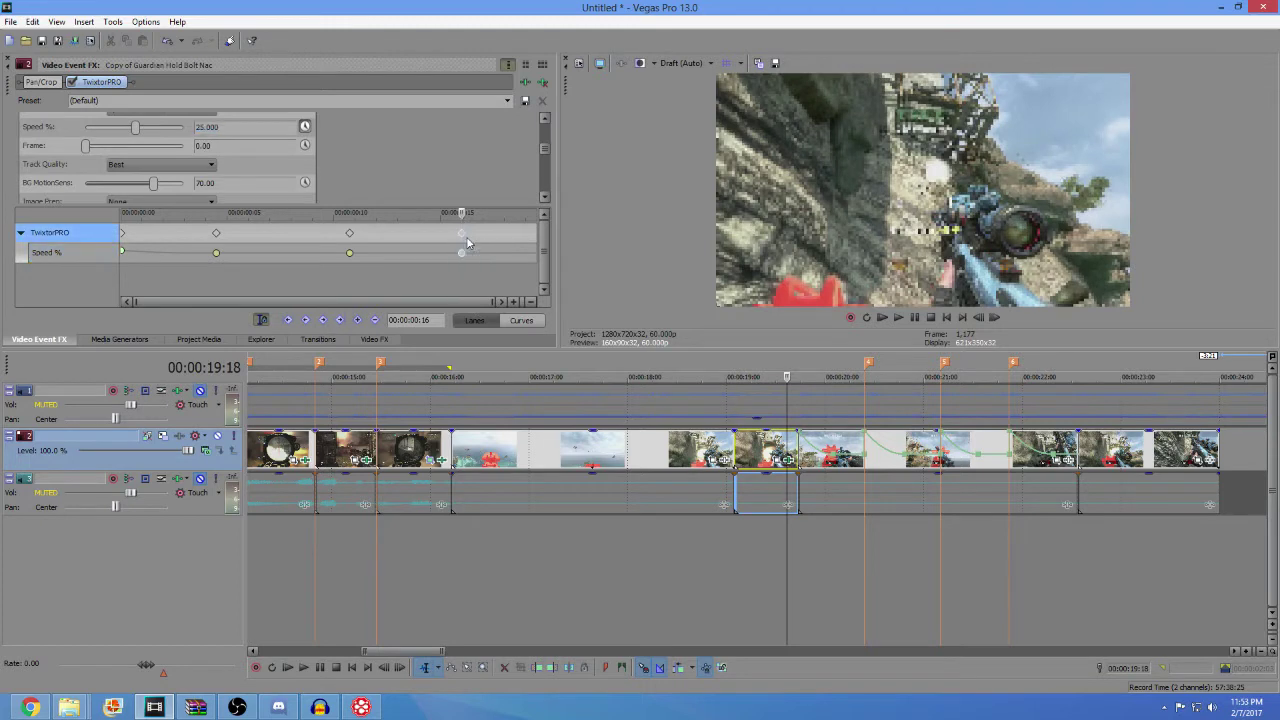
right_click(465, 236)
left_click(503, 366)
- Add a closing TwixtorPRO speed keyframe of 250% at 00:00:00:19 and set it to Slow Fade
left_click(261, 132)
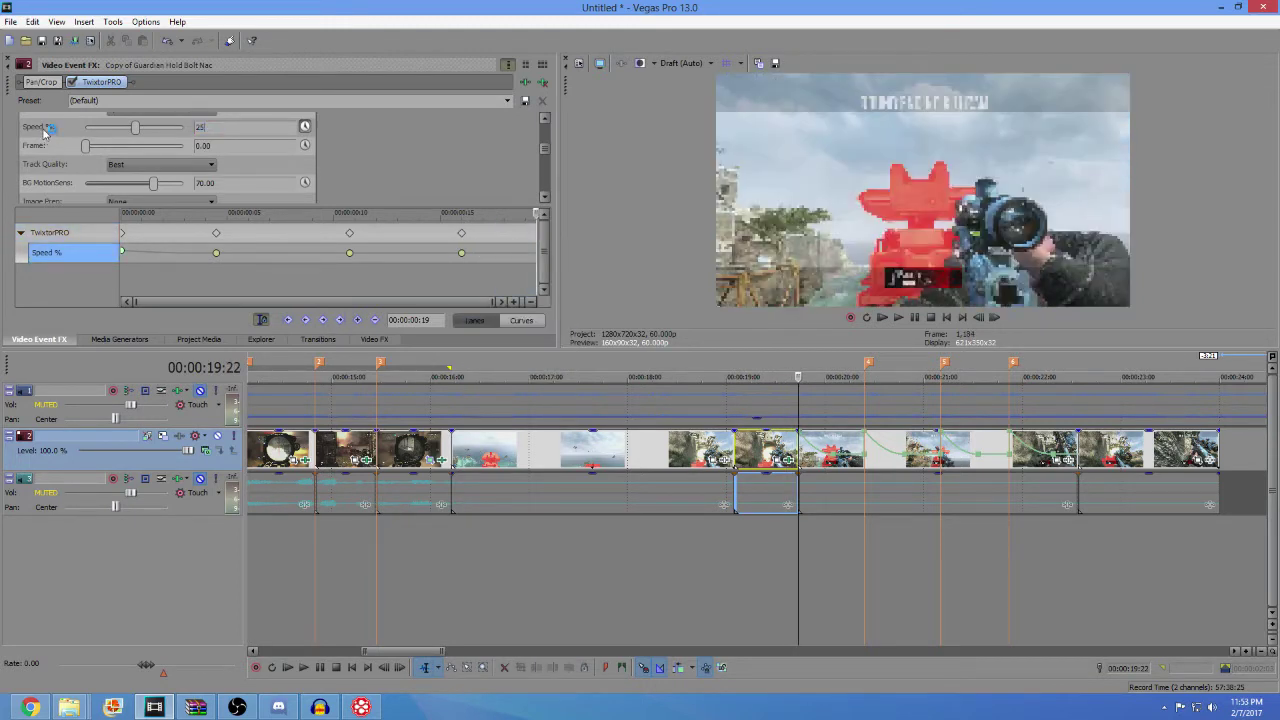
left_click(535, 238)
right_click(537, 238)
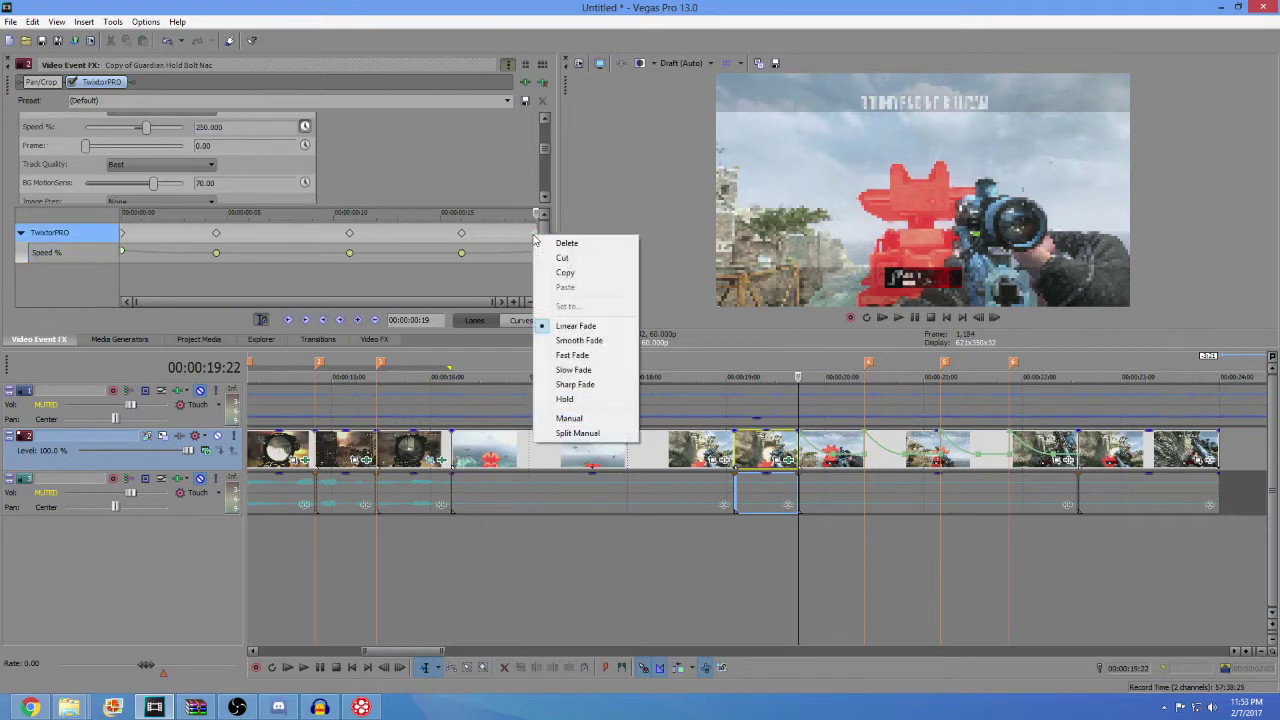
left_click(575, 368)
- Check the first speed keyframe's fade options and play the short clip to preview its new speed ramp
left_click(122, 252)
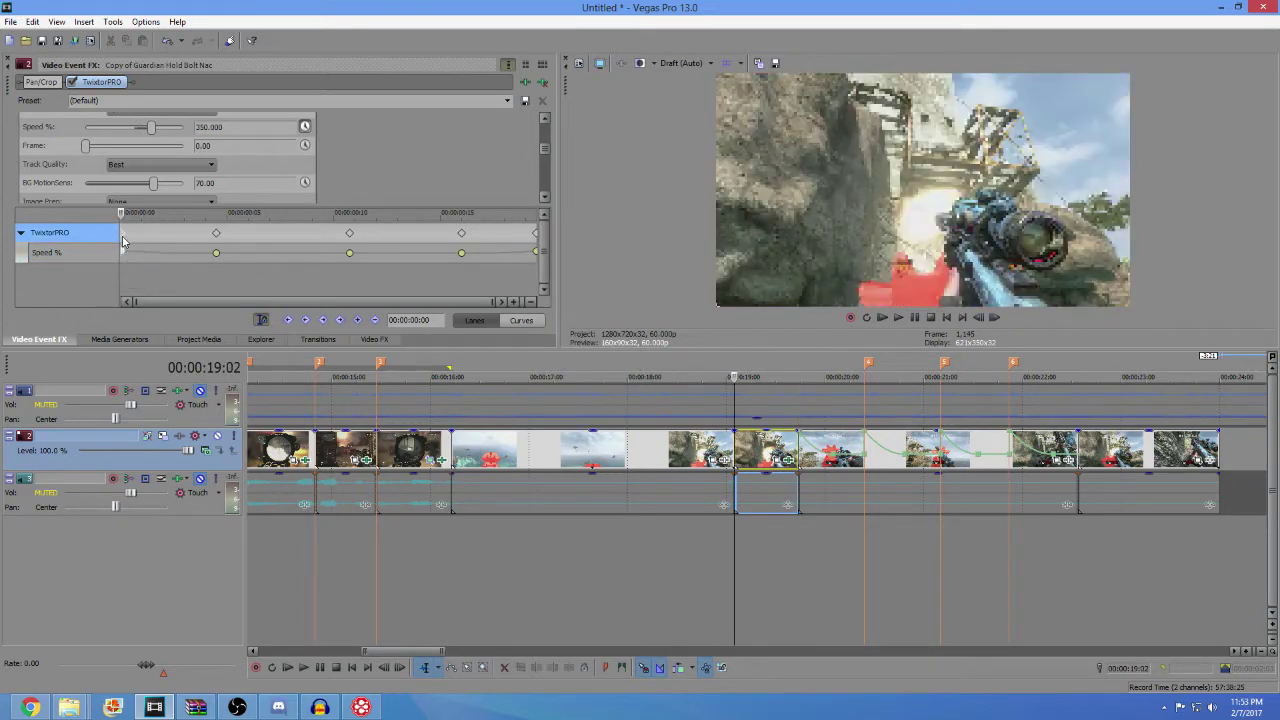
right_click(122, 241)
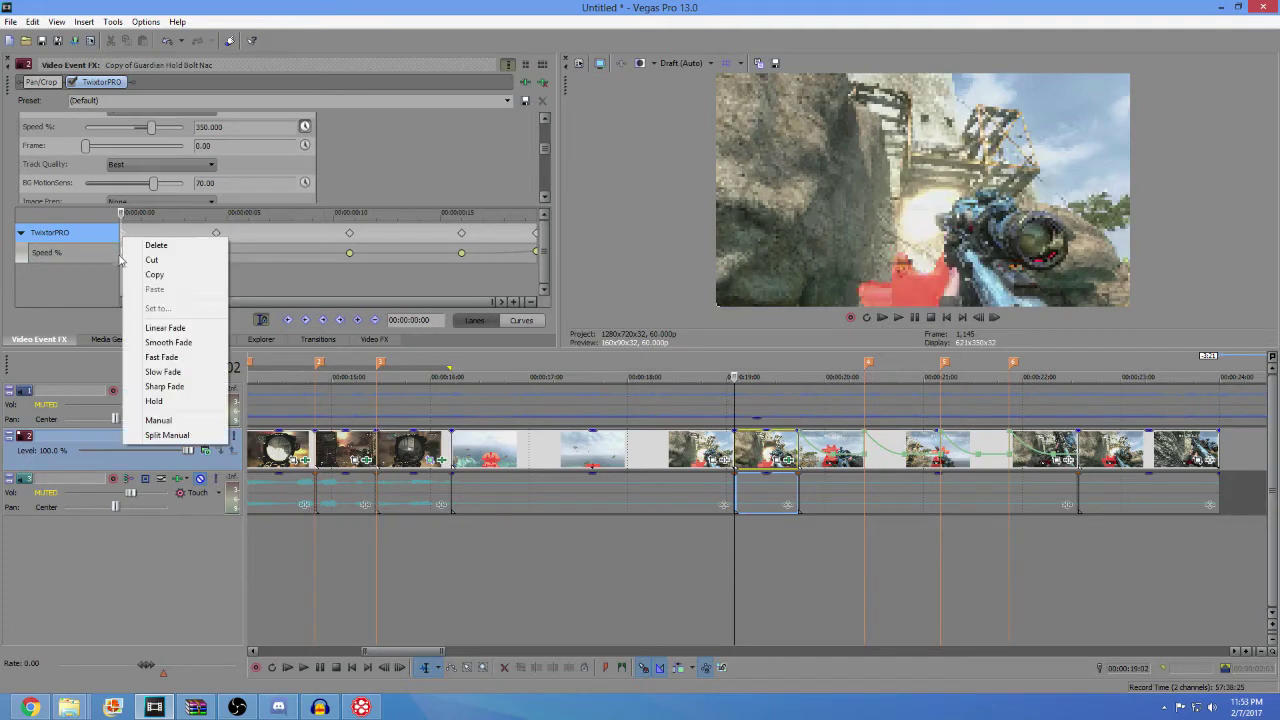
left_click(288, 235)
double_click(757, 443)
key("space")
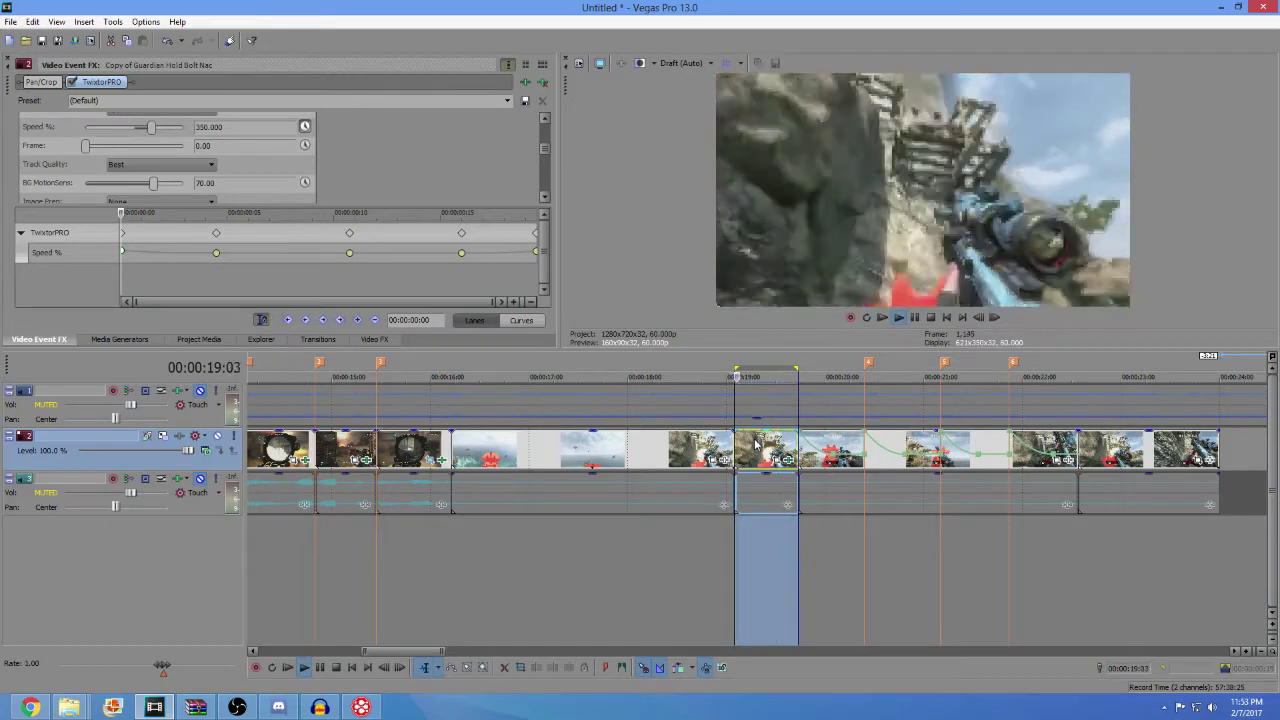
left_click(770, 445)
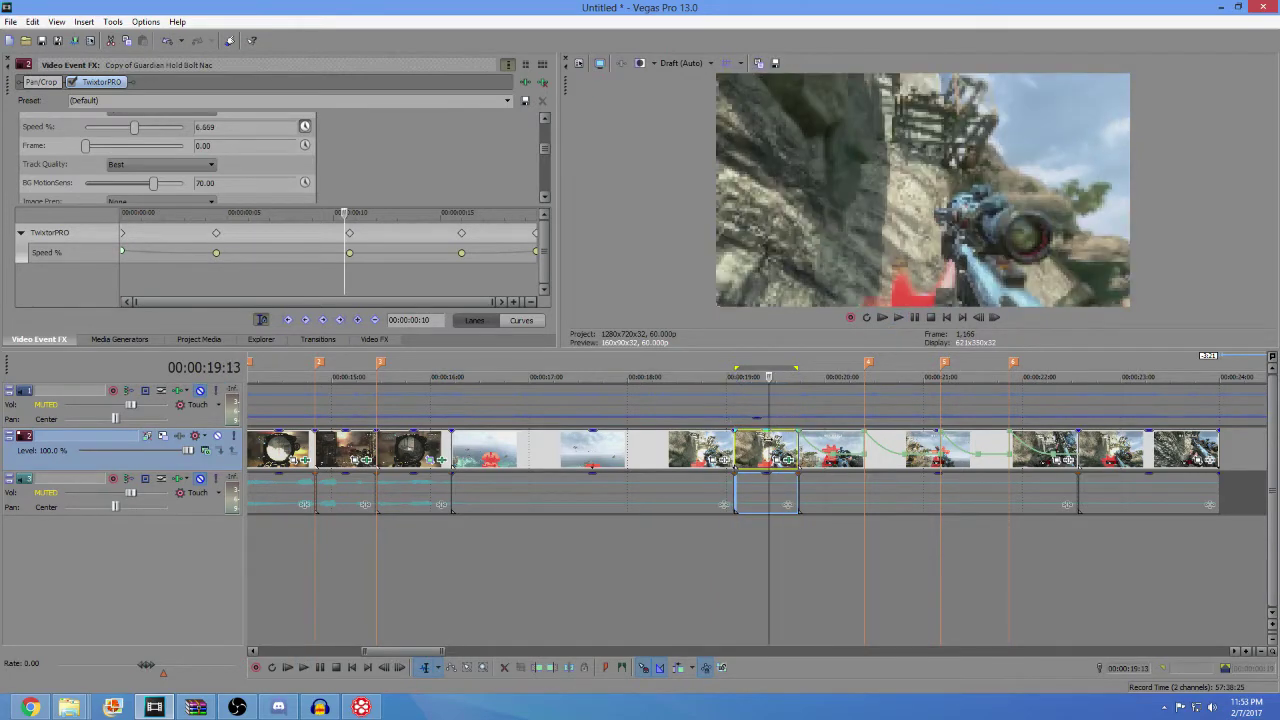
- Step frame by frame forward and back through the short clip to examine how its motion follows the speed keyframes
key("Right")
key("Right")
key("Right")
key("Right")
key("Right")
key("Right")
key("Right")
key("Right")
key("Right")
key("Right")
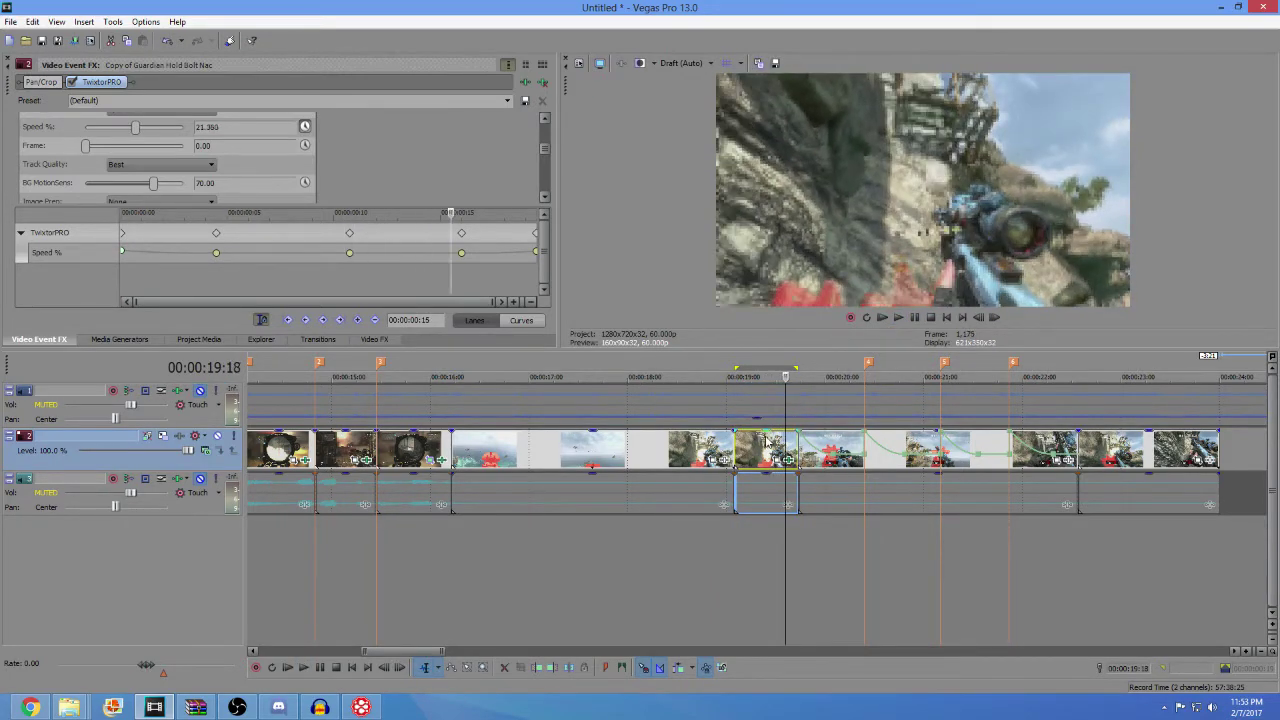
key("Right")
key("Right")
key("Right")
key("Right")
key("Right")
key("Left")
key("Left")
key("Left")
key("Left")
key("Left")
key("Left")
key("Left")
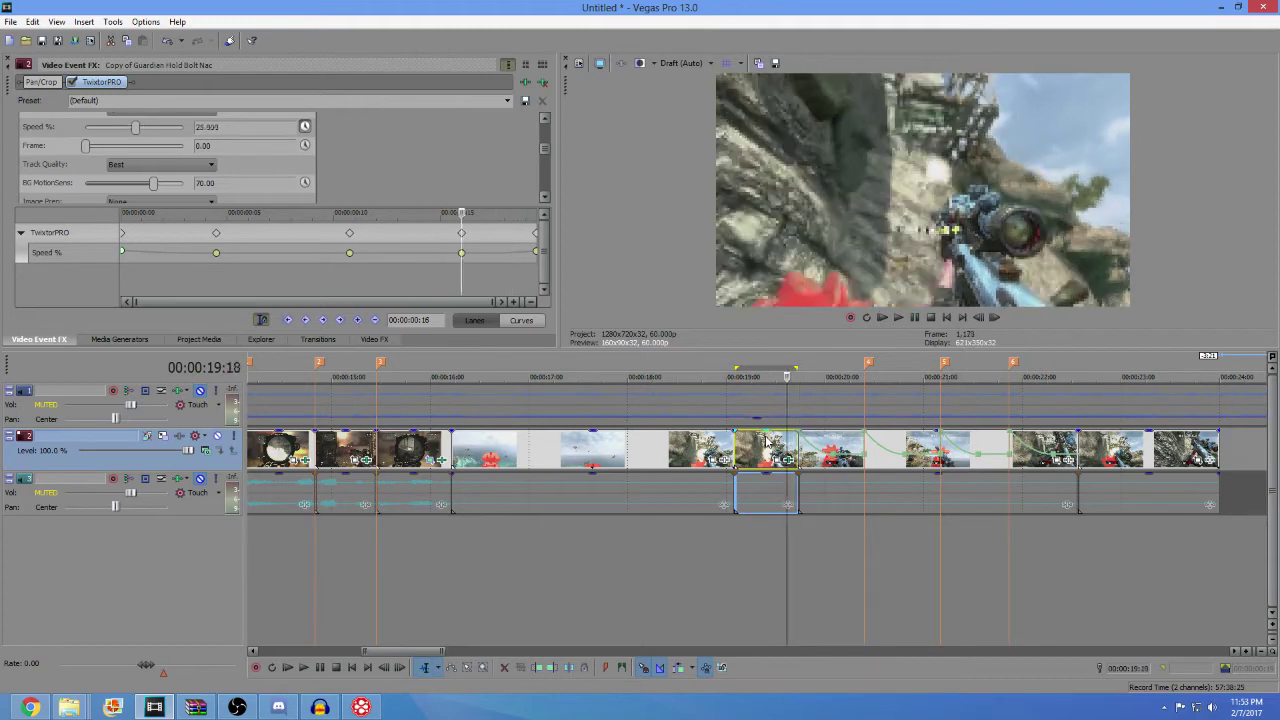
key("Left")
key("Left")
key("Left")
key("Left")
key("Left")
key("Left")
key("Left")
key("Left")
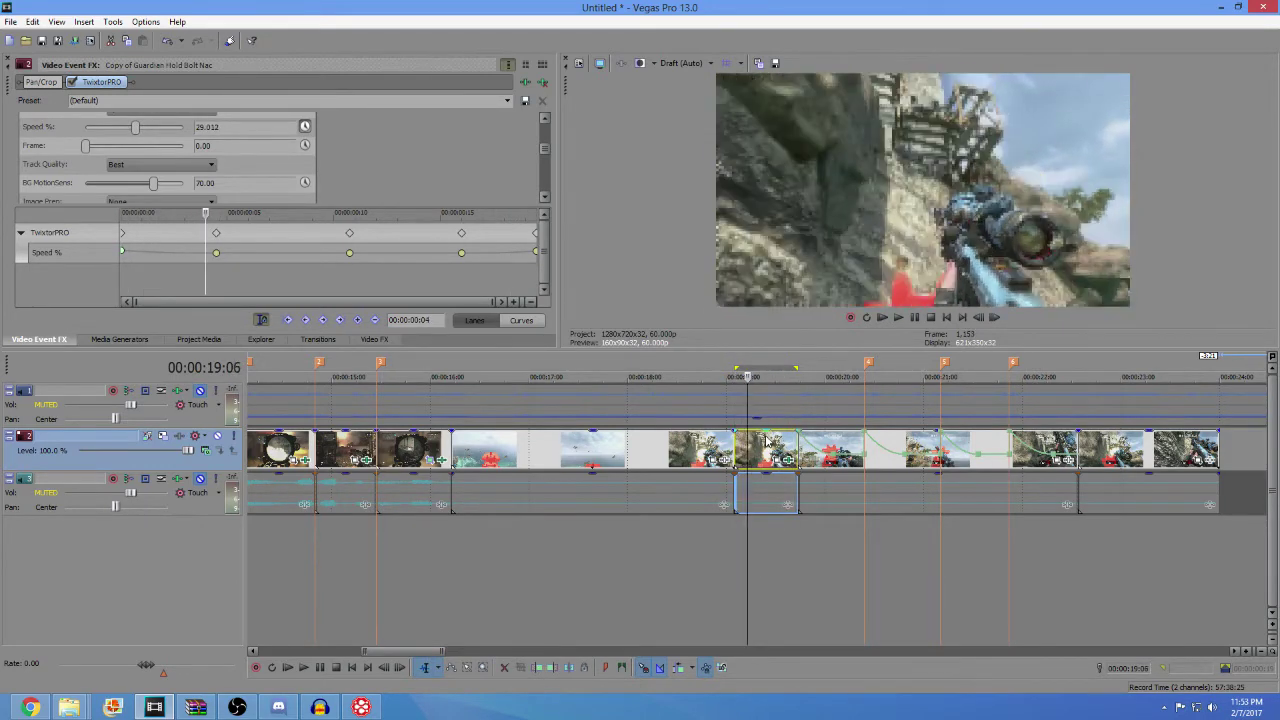
- Set the speed keyframe at 00:00:00:04 to 25.01% and replay the short clip
left_click(216, 252)
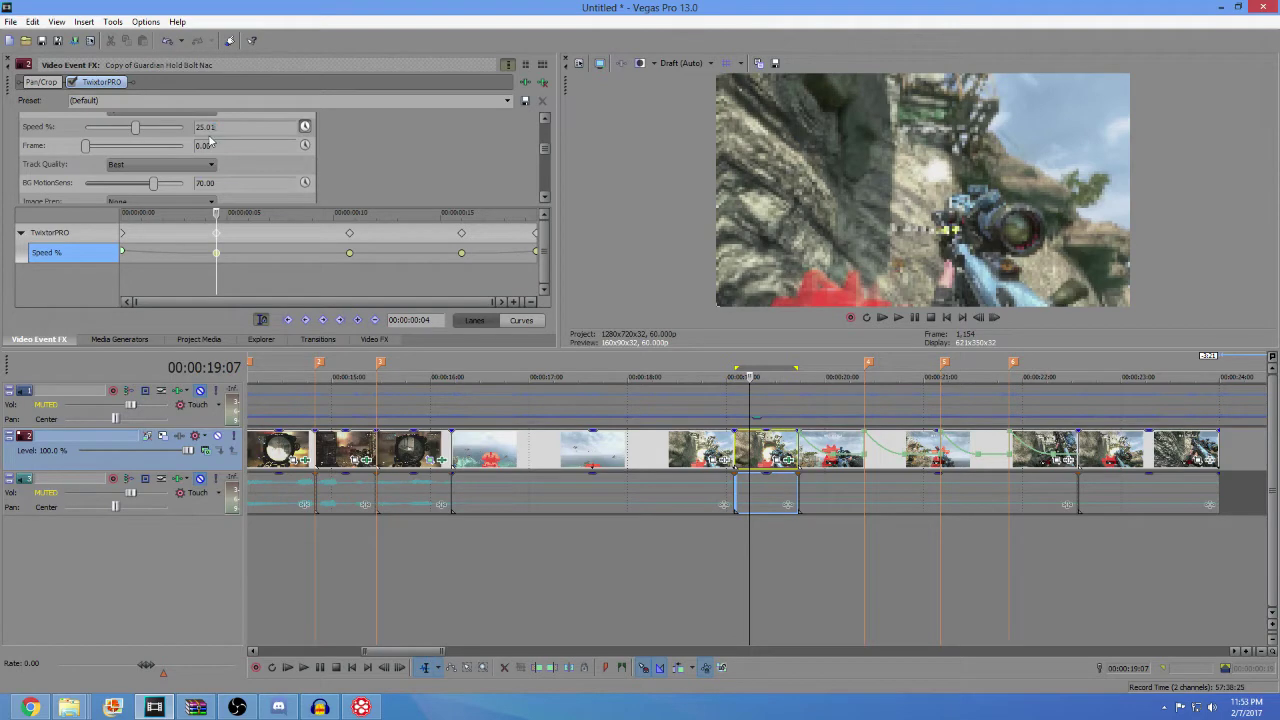
key("Return")
double_click(760, 490)
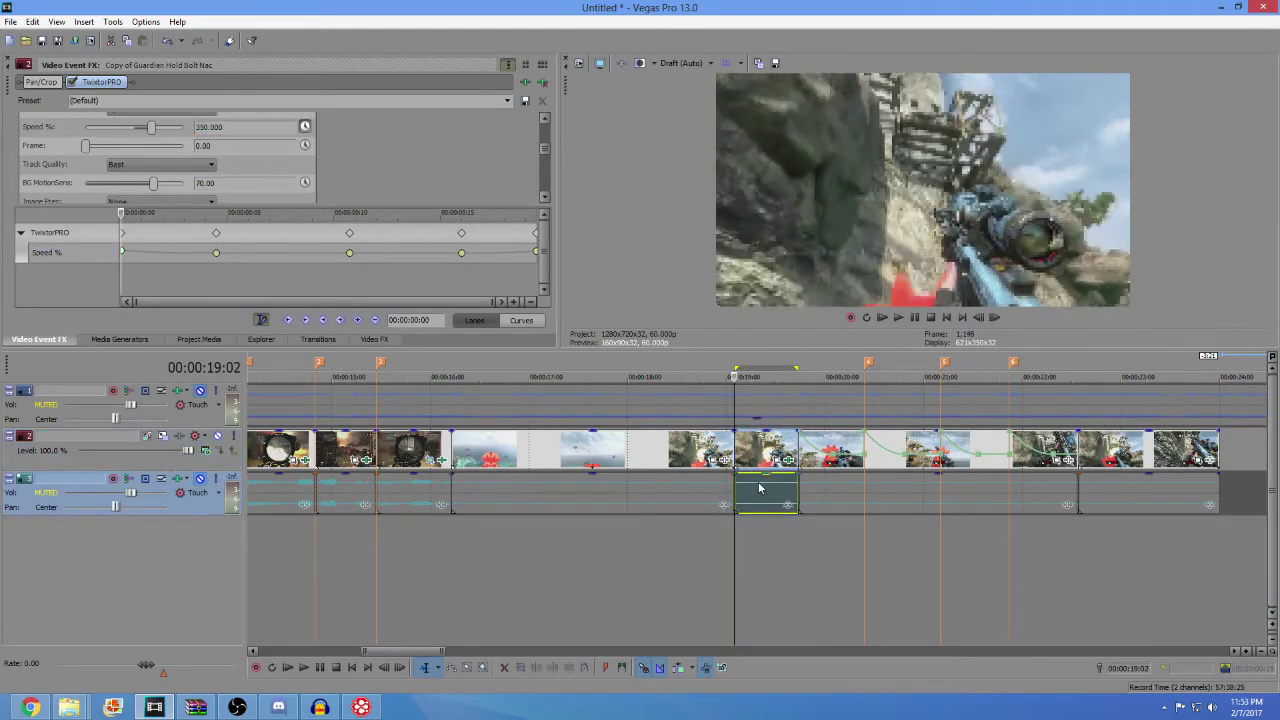
key("space")
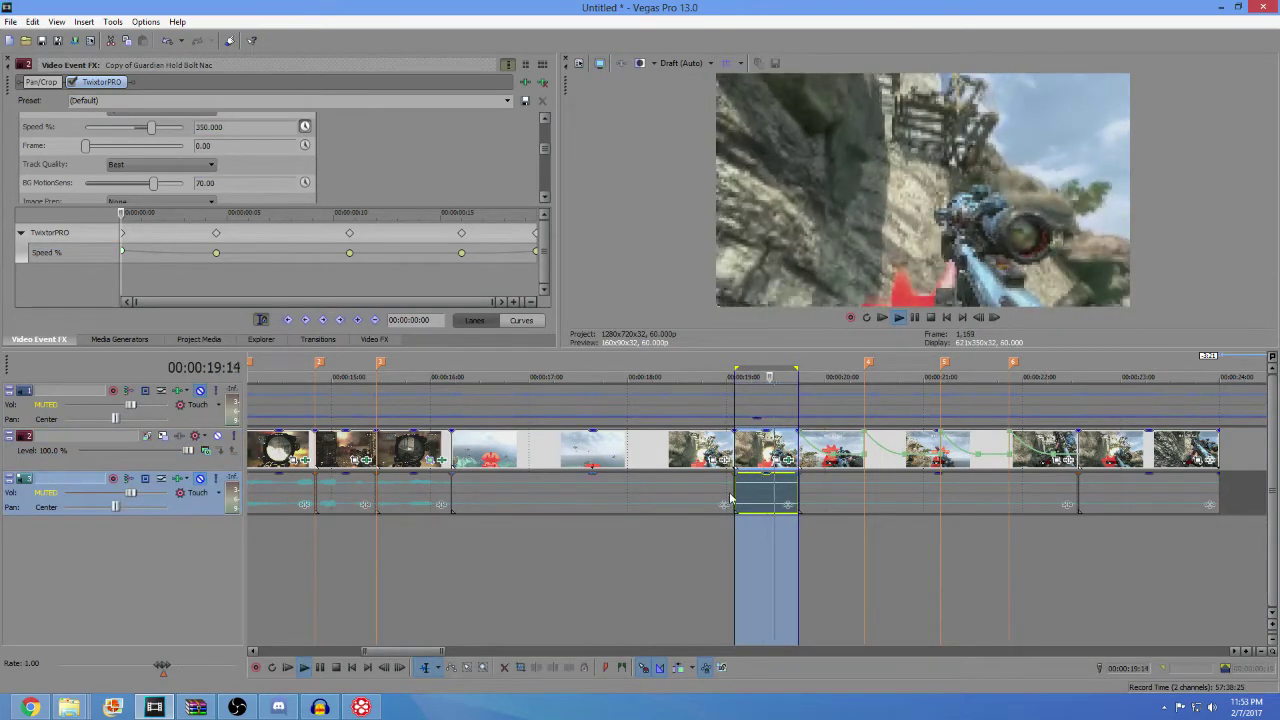
left_click(727, 490)
key("space")
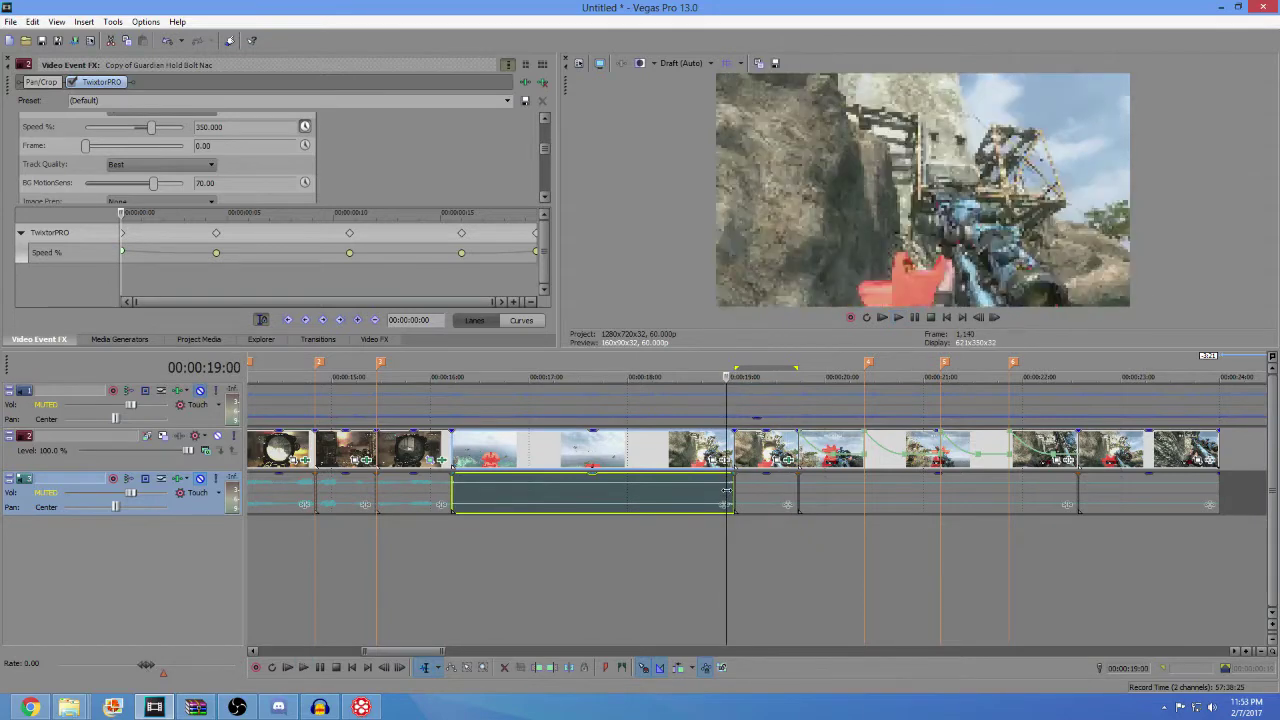
left_click(748, 494)
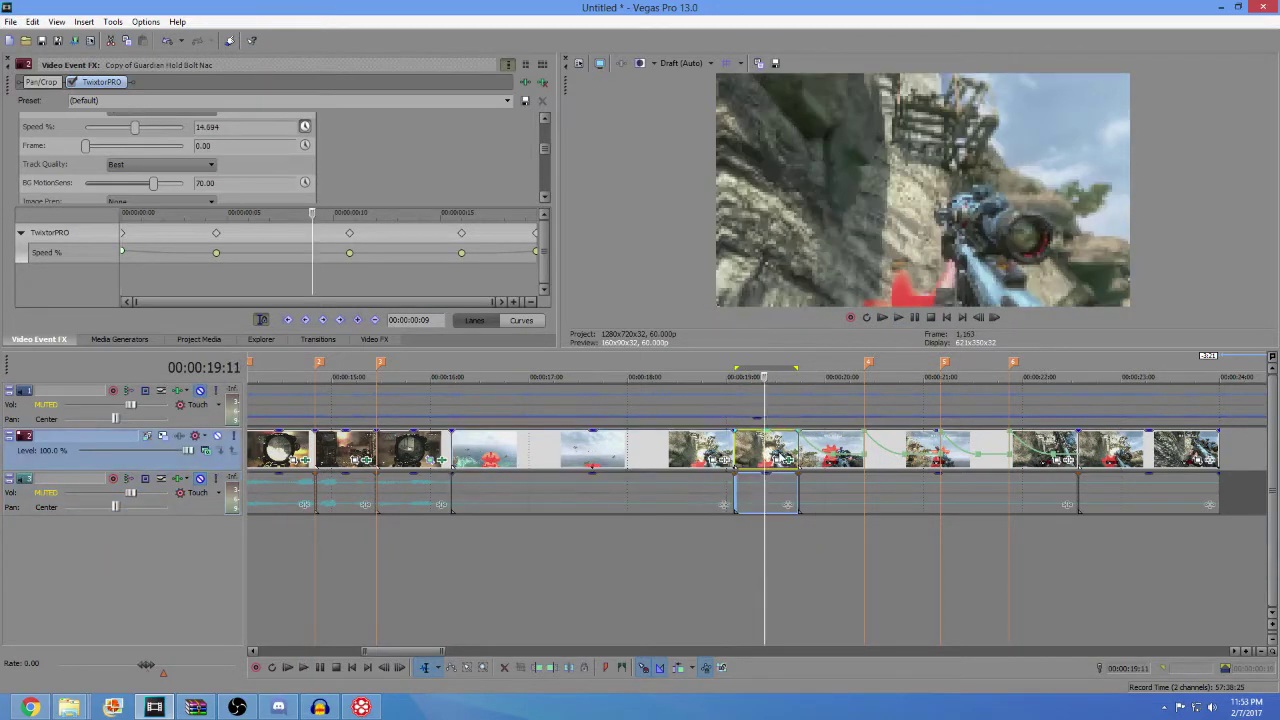
key("space")
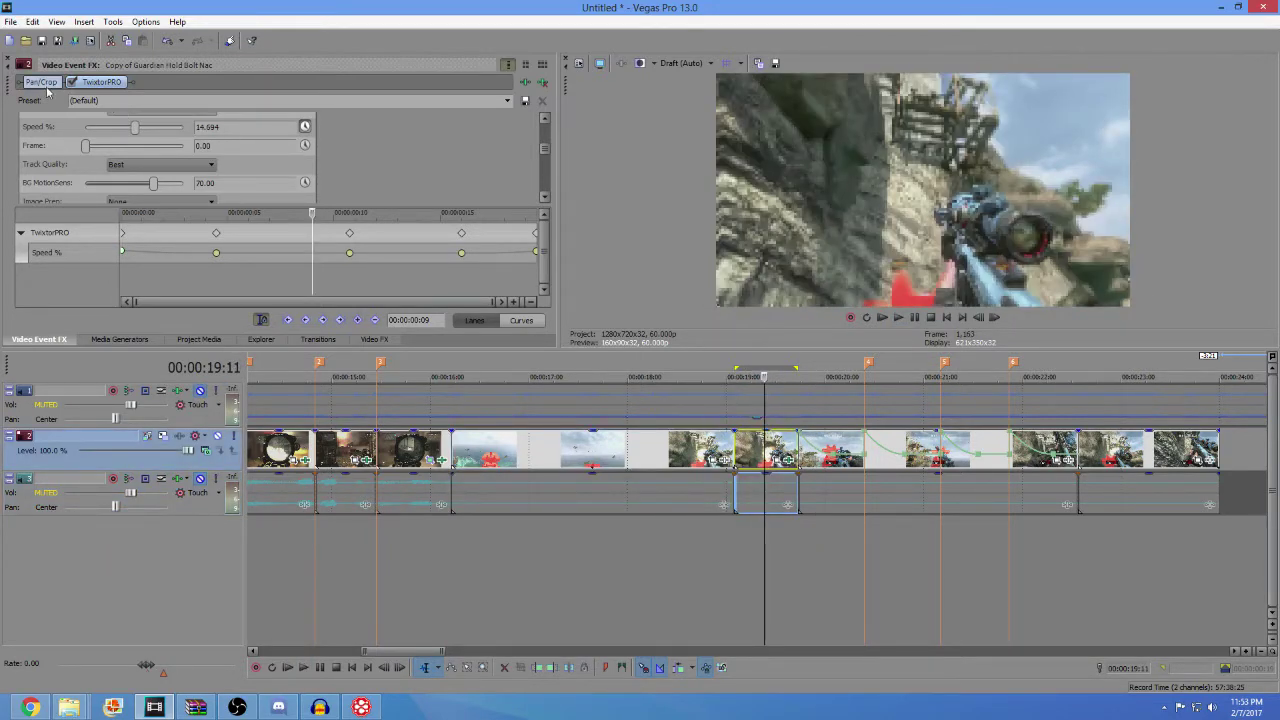
double_click(760, 440)
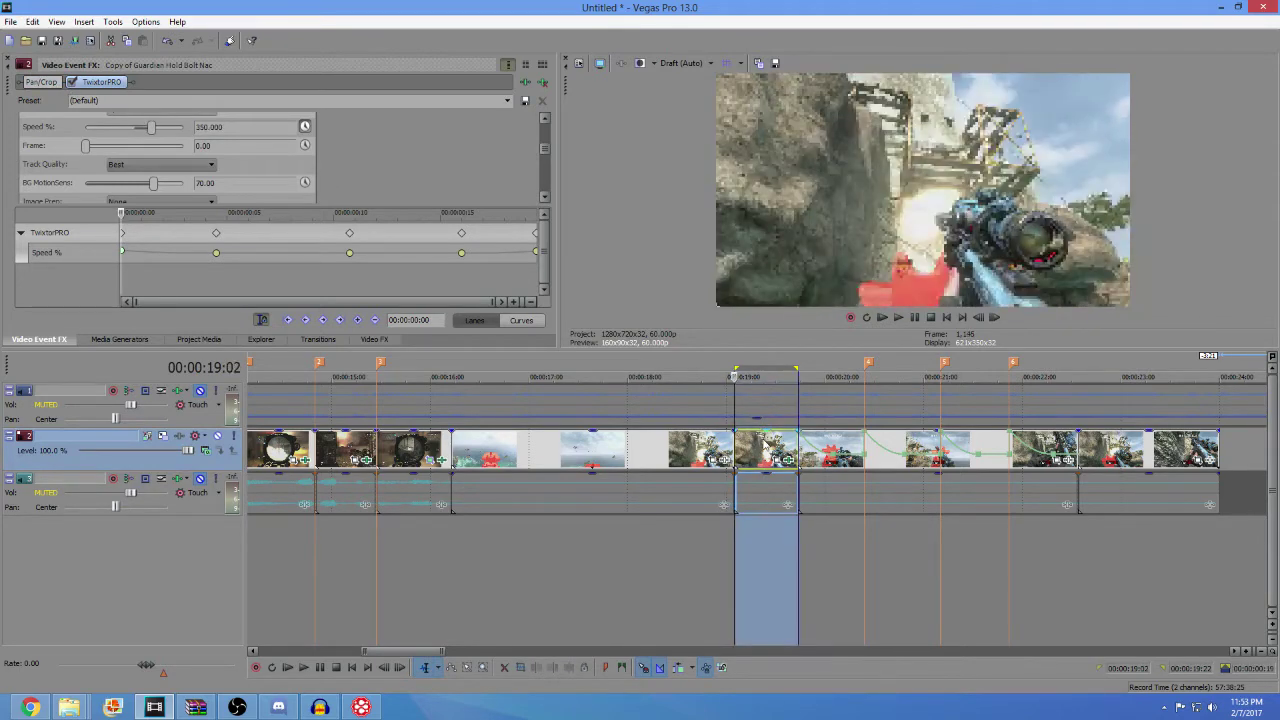
- Apply the Shake 1 filter package to the last clip, removing S_Glow from its chain so only S_Shake is added
left_click(1080, 452)
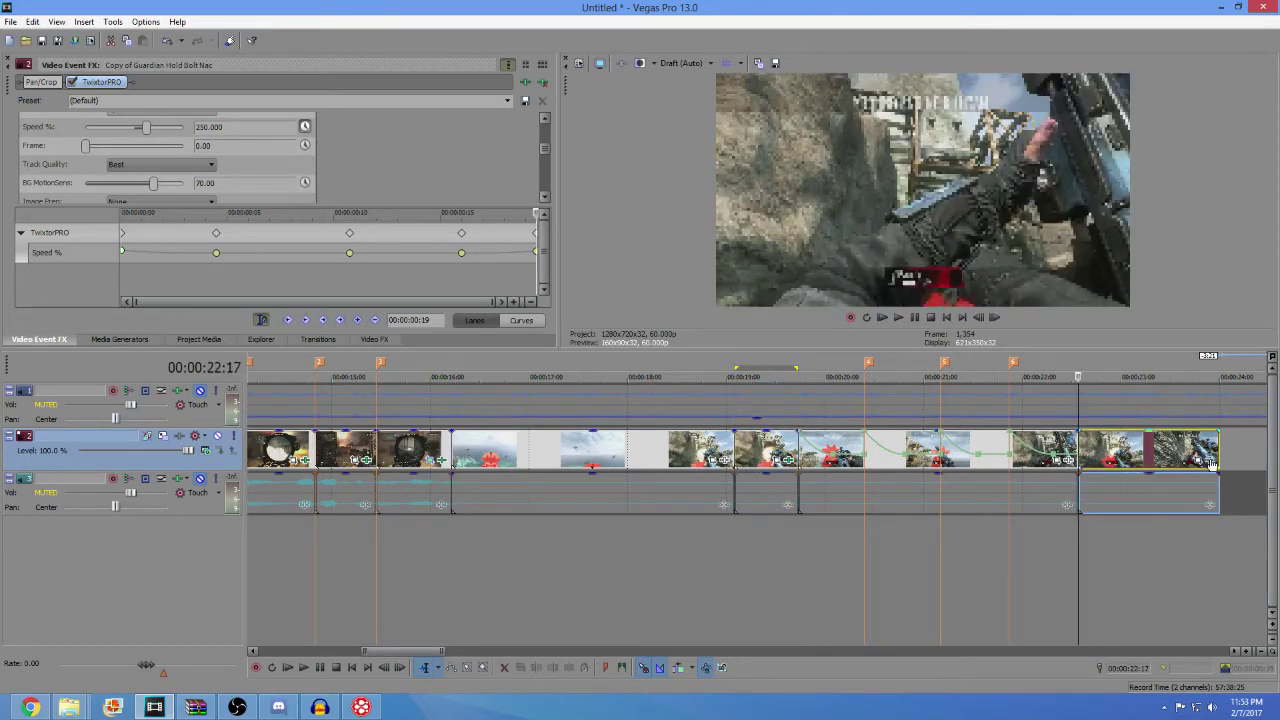
left_click(1212, 462)
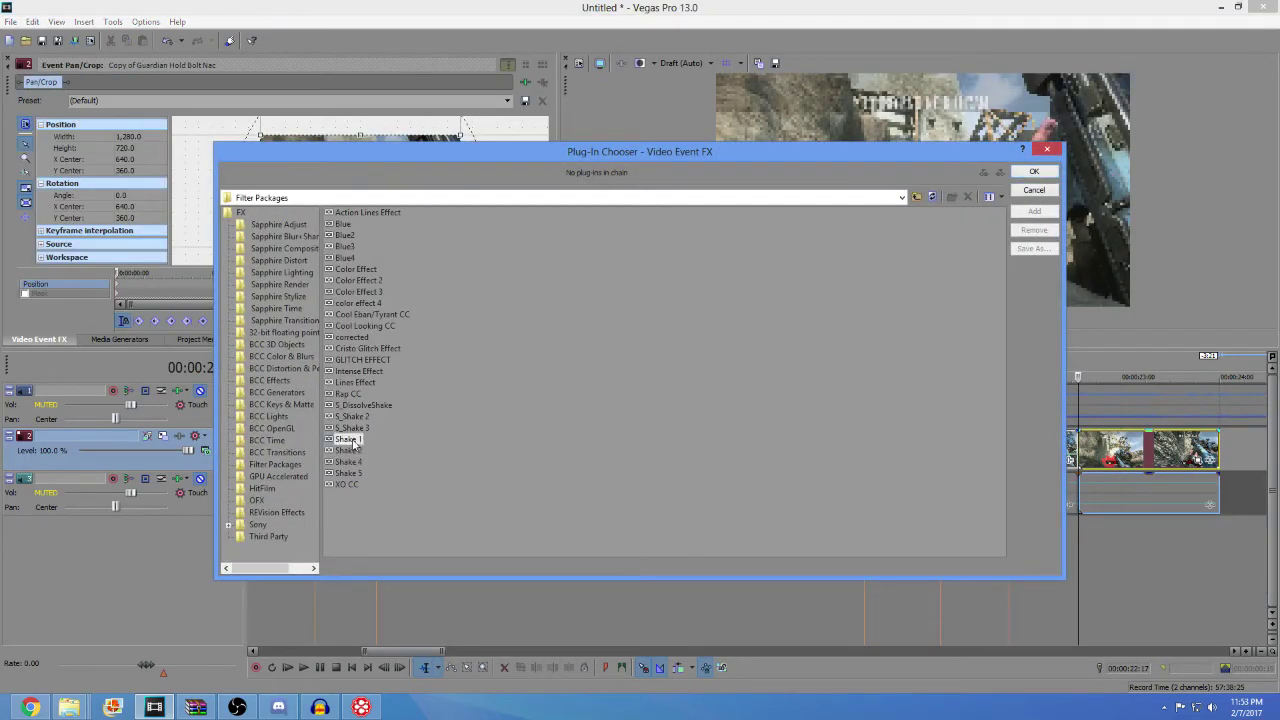
left_click(349, 439)
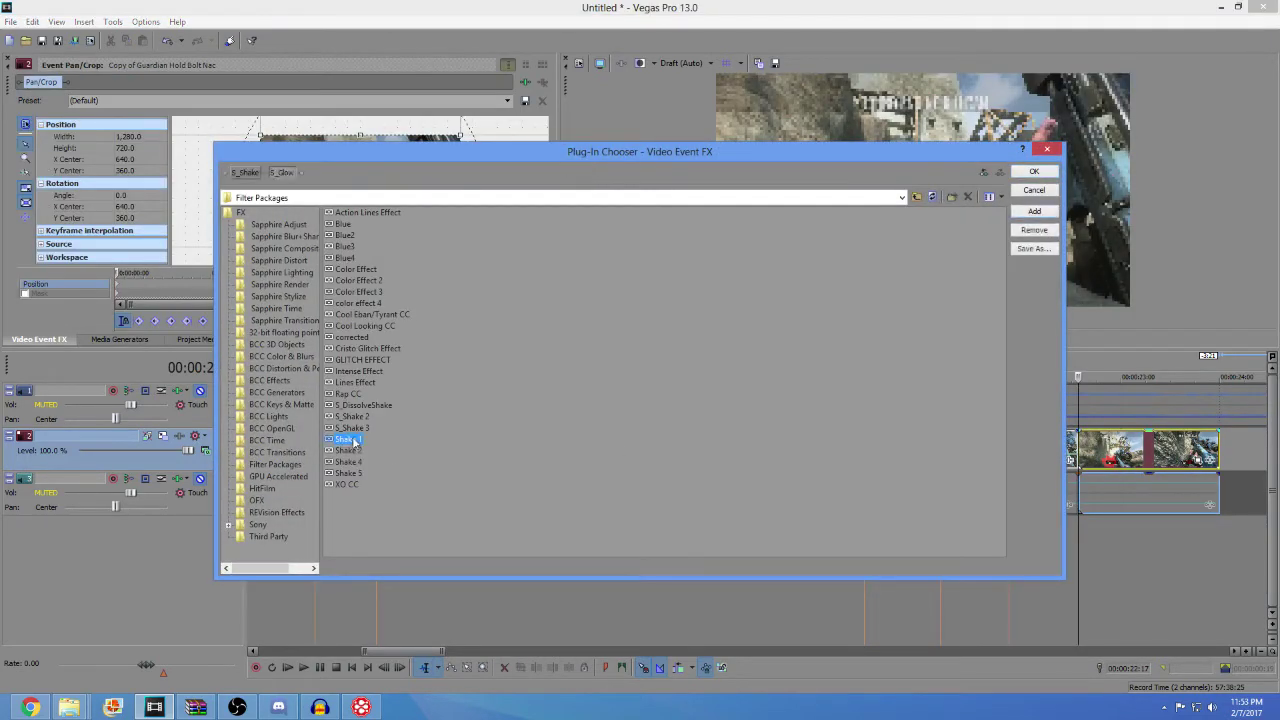
left_click(1035, 231)
key("Return")
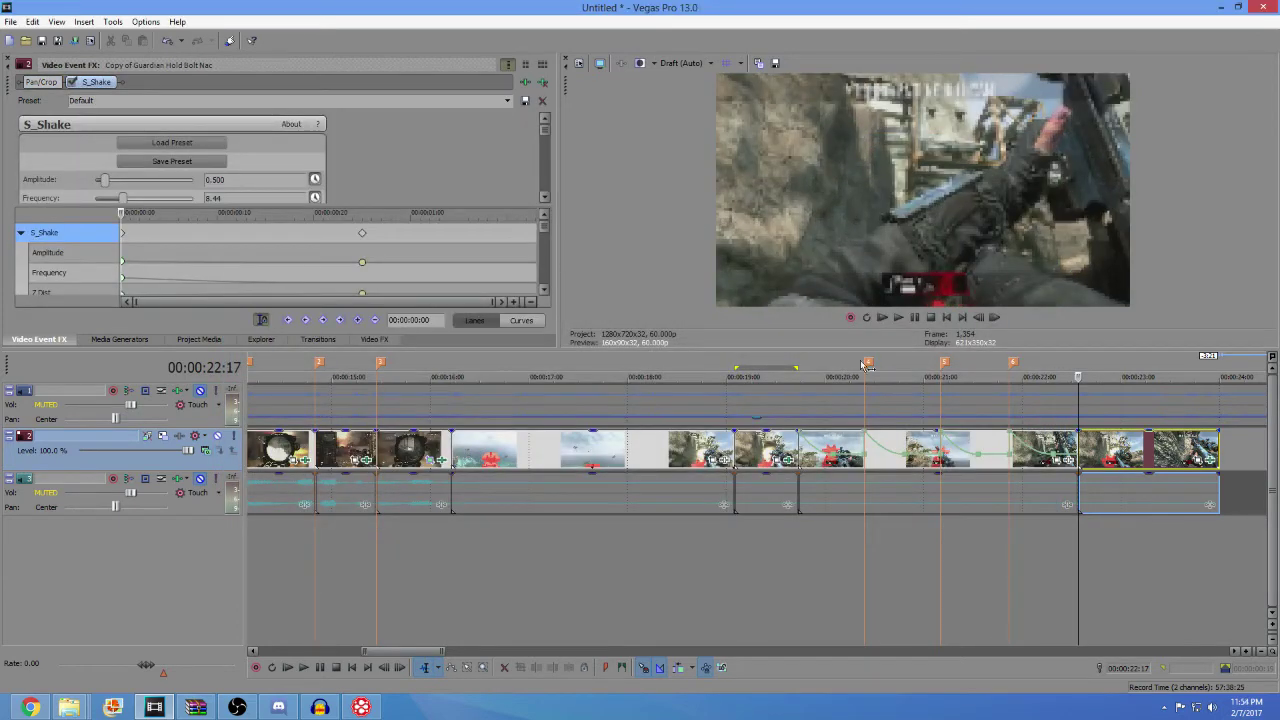
- Play the last clip to preview the shake, and move the second S_Shake keyframe to 00:00:00:29
double_click(1170, 456)
key("space")
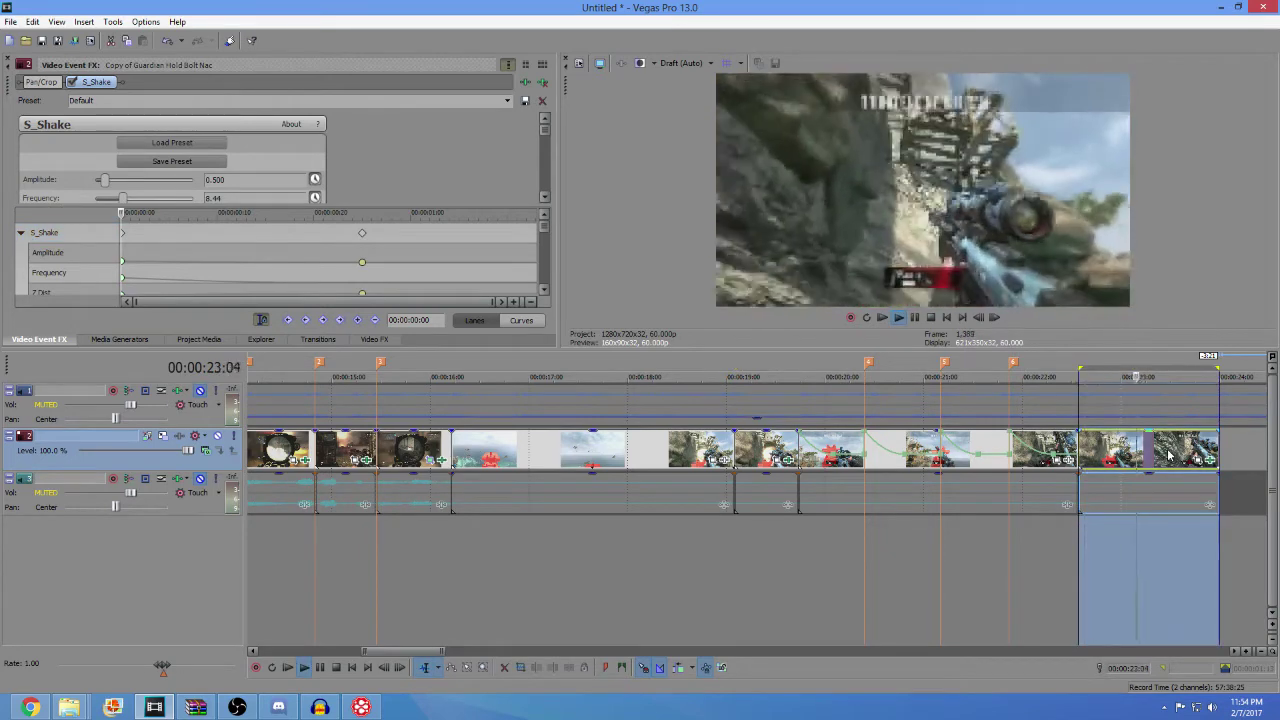
key("space")
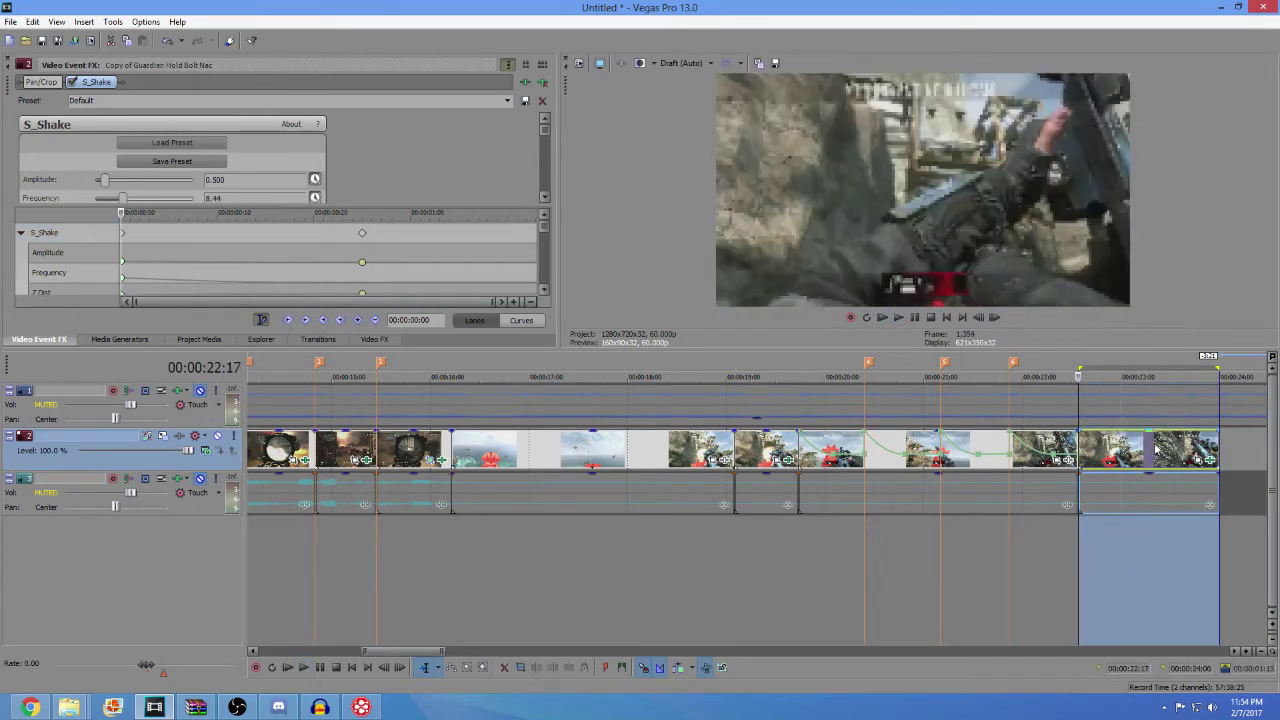
left_click(1155, 451)
left_click_drag(362, 233, 405, 233)
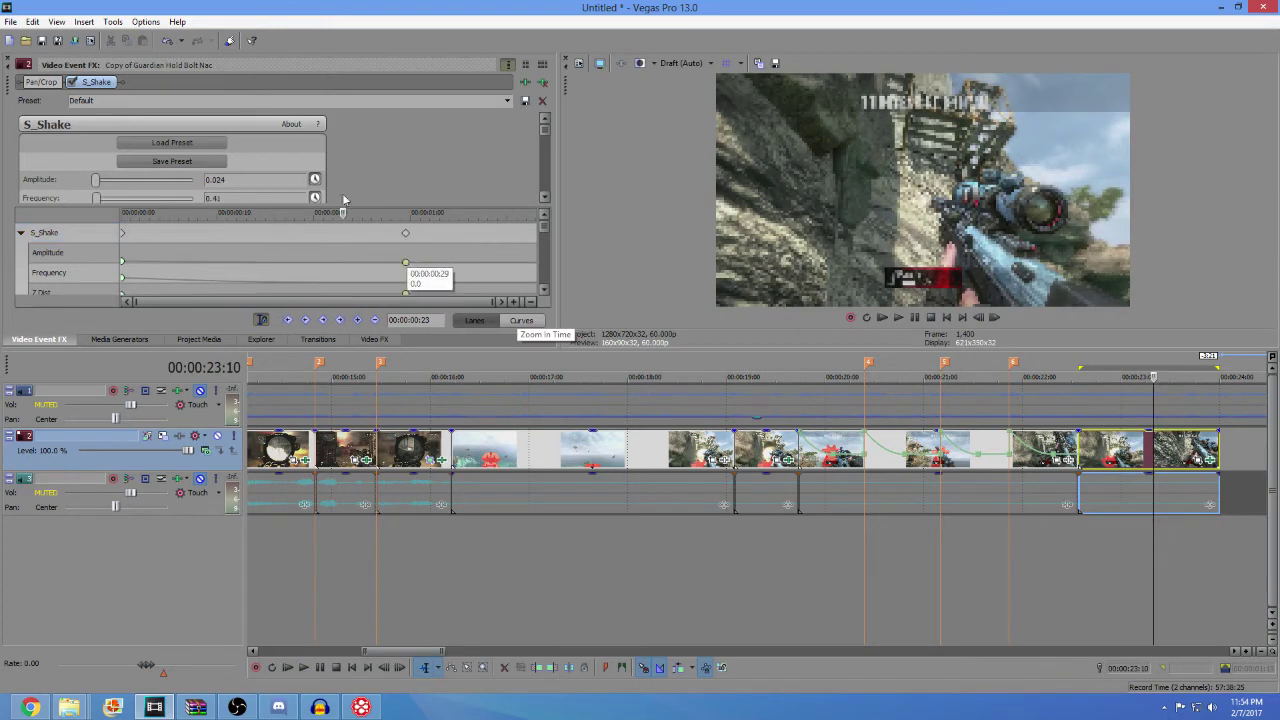
- Apply TwixtorPRO to the last clip with S_Shake disabled, and set the TwixtorPRO speed to 350%
left_click(374, 339)
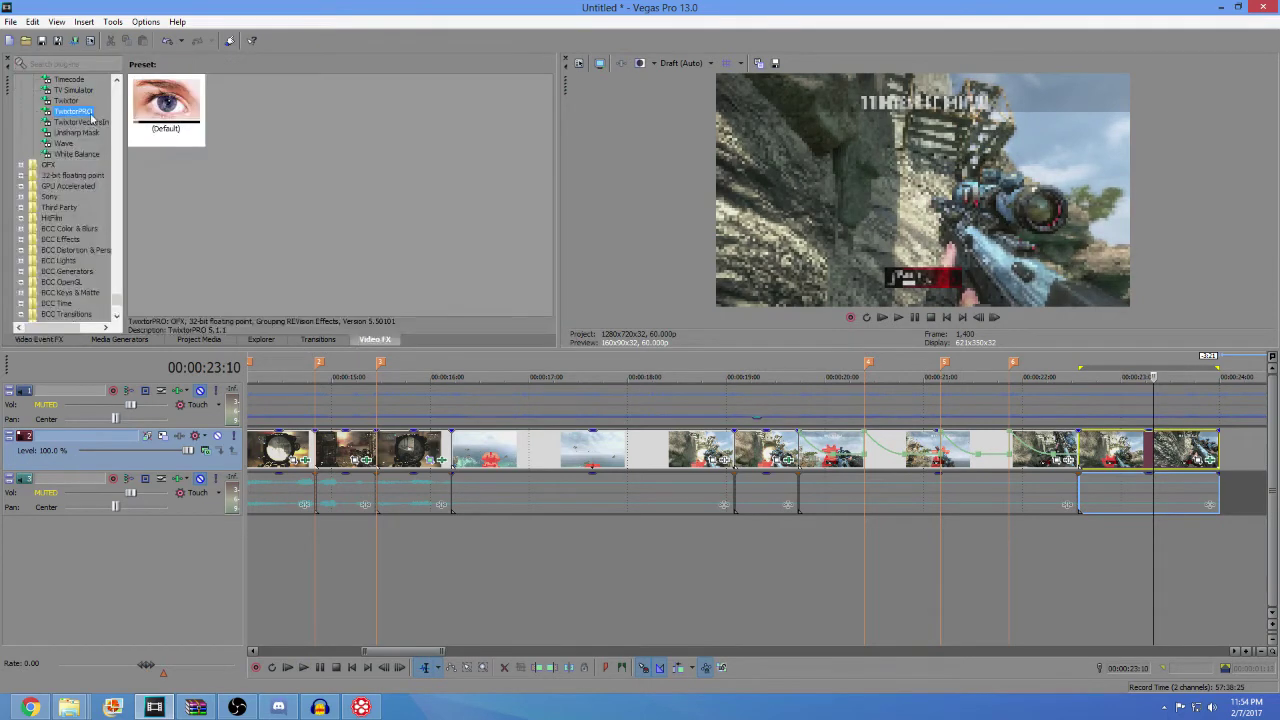
left_click_drag(165, 112, 908, 445)
left_click_drag(1112, 447, 1112, 448)
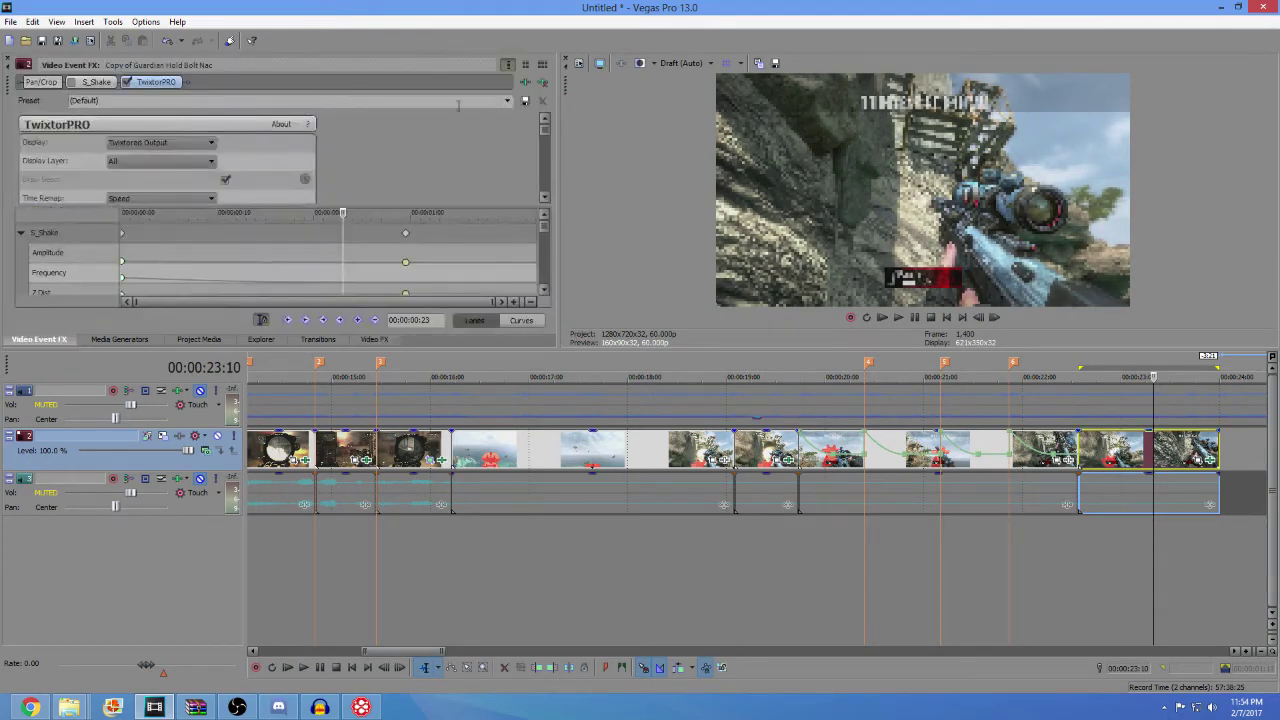
scroll(548, 140, "down", 3)
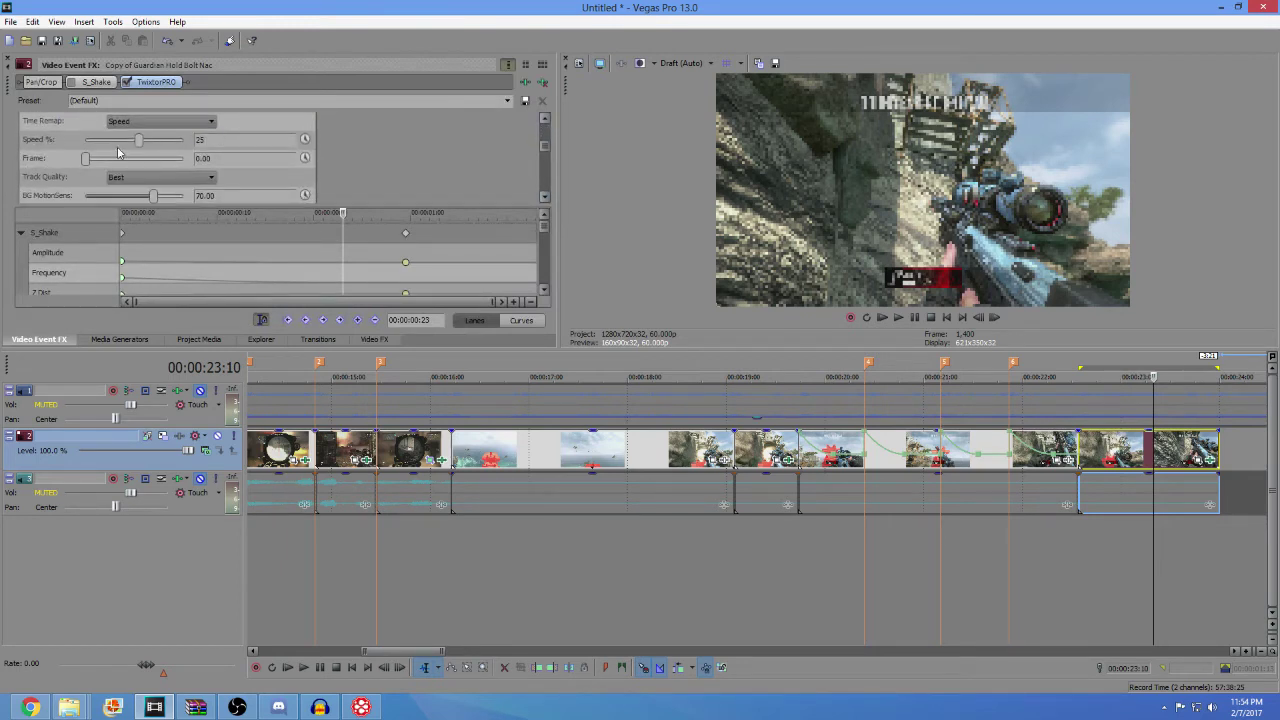
type("5")
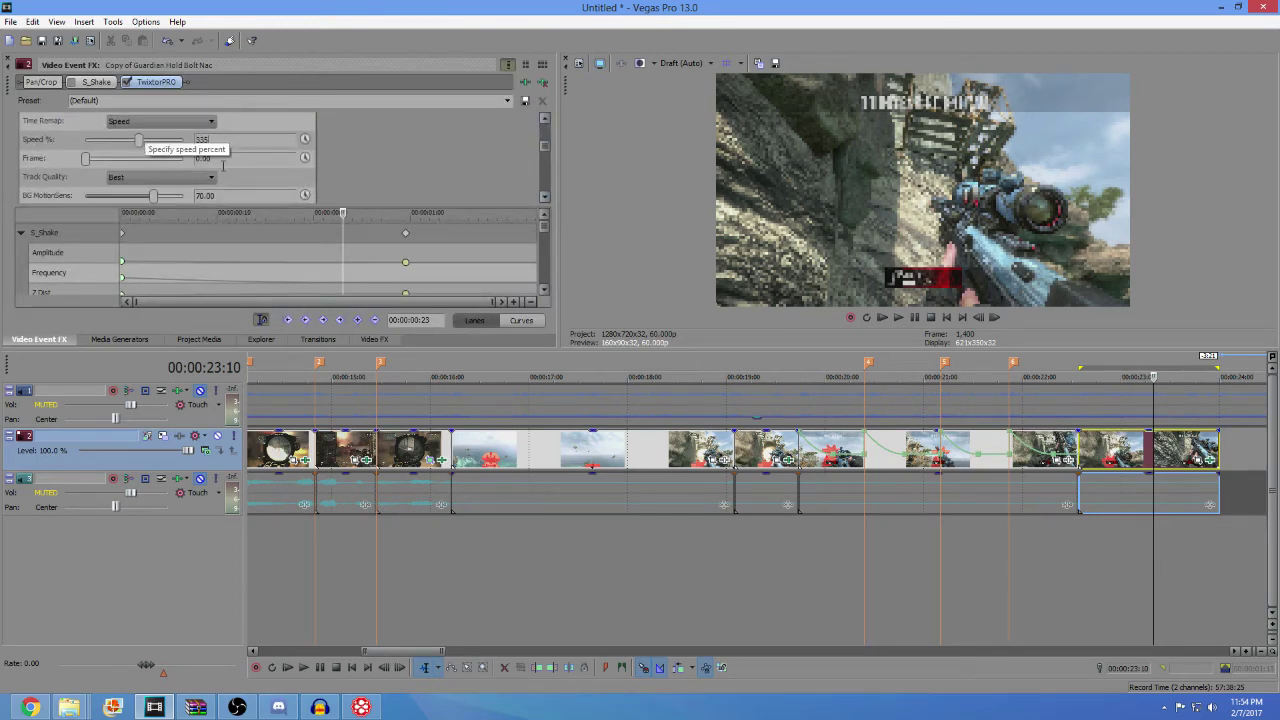
type("0")
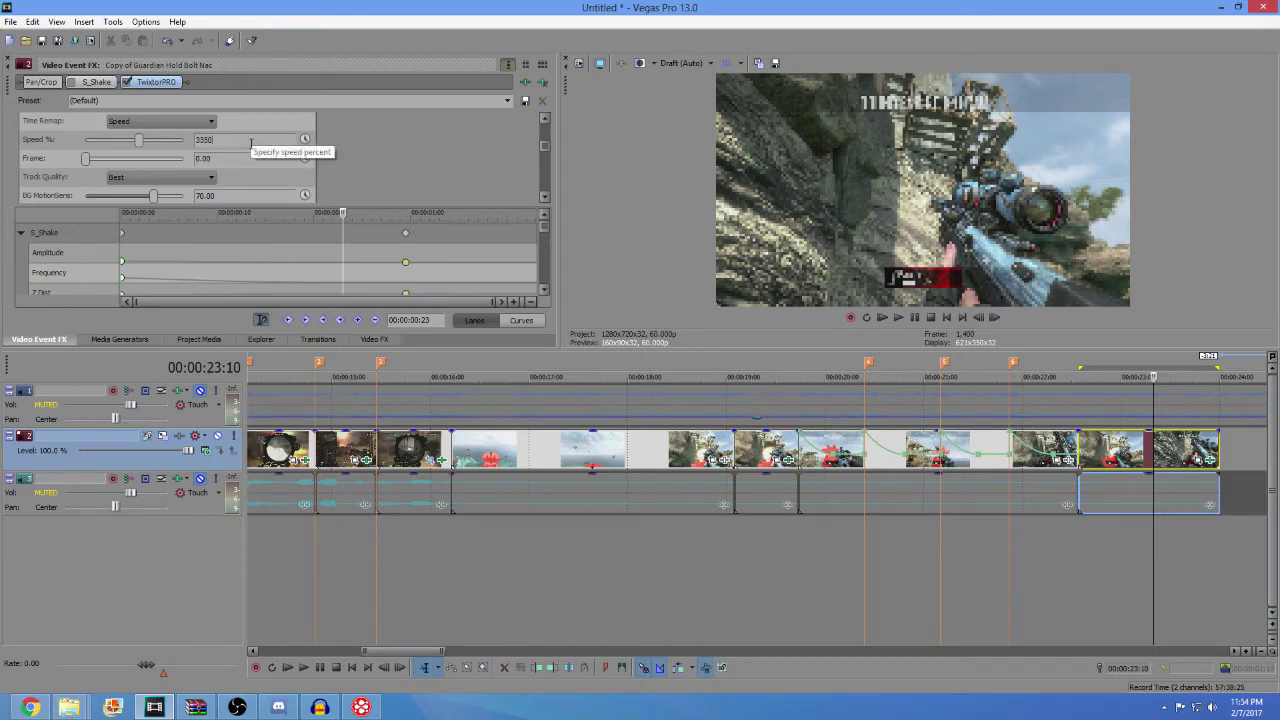
key("Return")
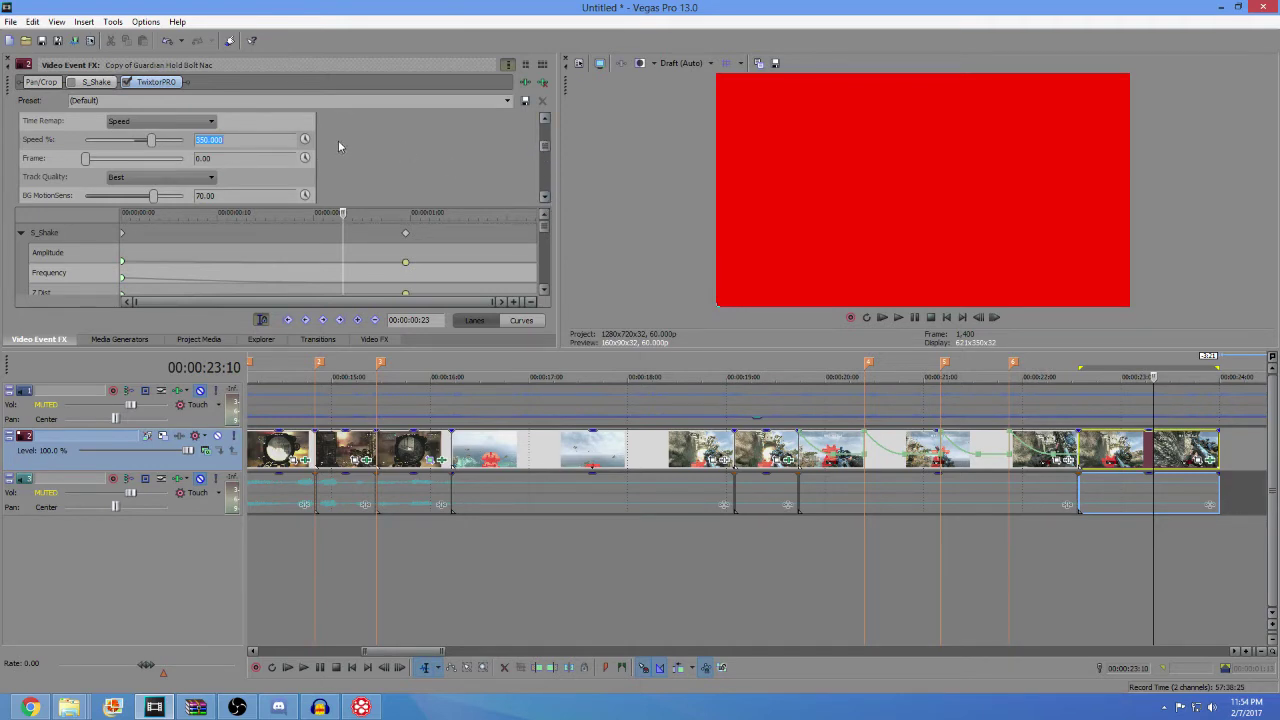
- Move TwixtorPRO to the front of the effect chain, animate its speed, and add a 25% keyframe at 00:00:00:10
mouse_move(544, 227)
left_mouse_down()
mouse_move(541, 292)
mouse_move(539, 221)
left_mouse_up()
left_click_drag(155, 81, 15, 88)
left_click_drag(345, 215, 222, 215)
left_click(215, 140)
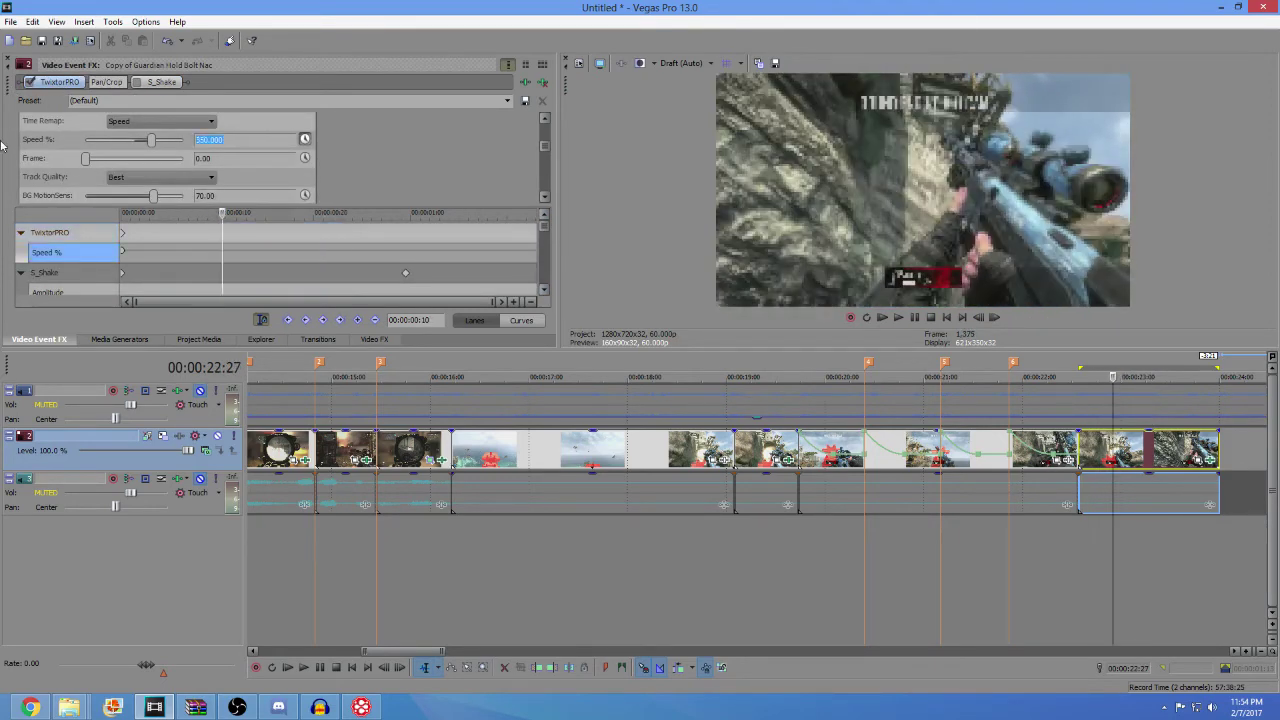
key("Return")
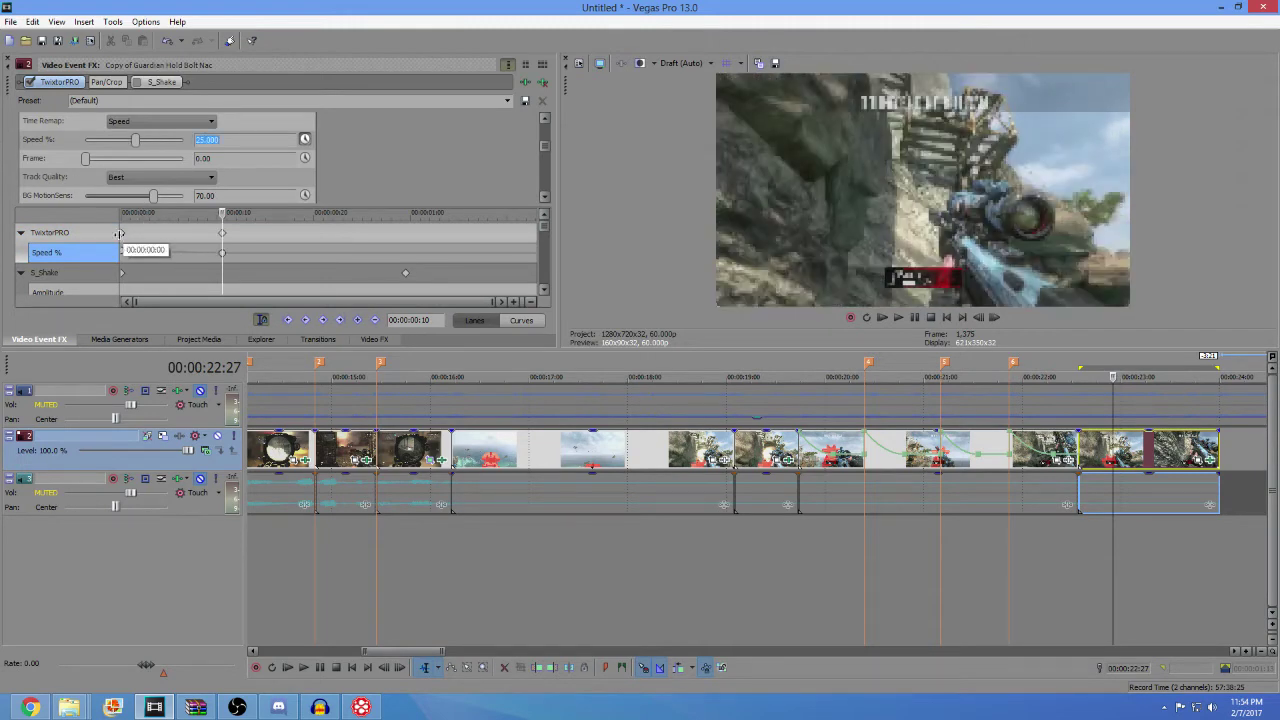
- Set the first speed keyframe to Fast Fade and the keyframe at 00:00:00:10 to Slow Fade
left_click(123, 235)
right_click(122, 250)
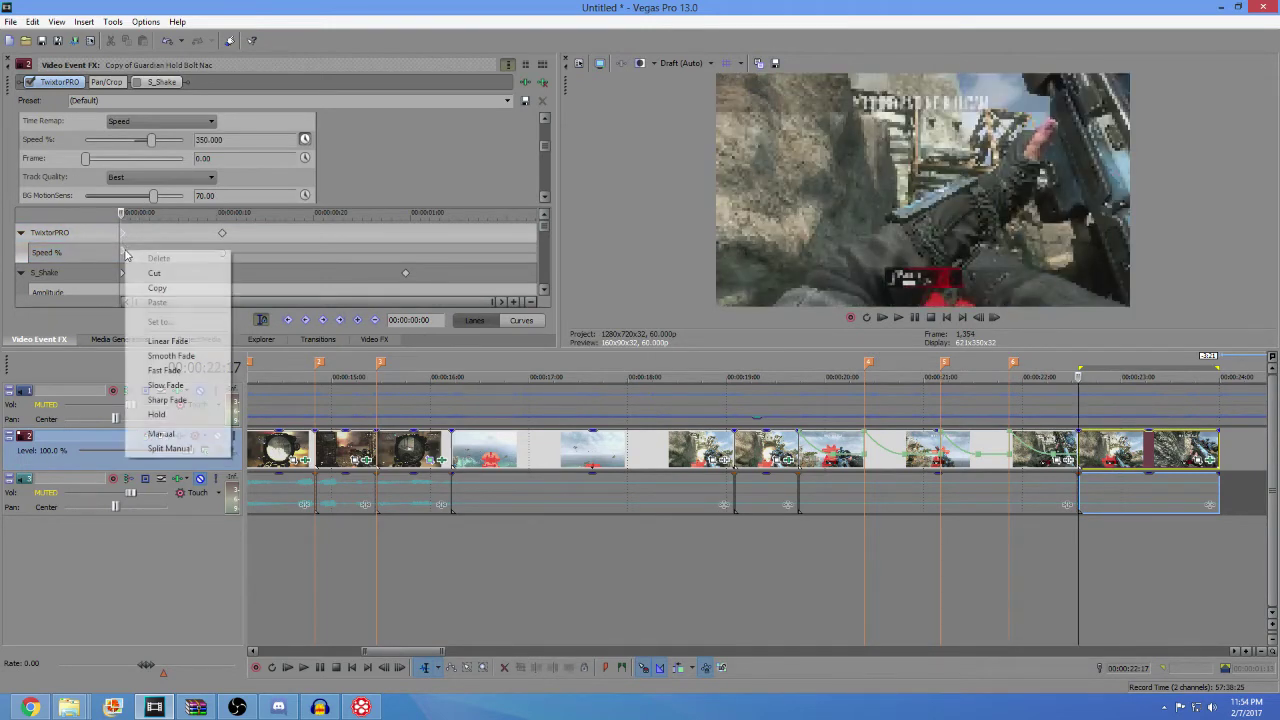
left_click(160, 371)
left_click(222, 252)
right_click(222, 252)
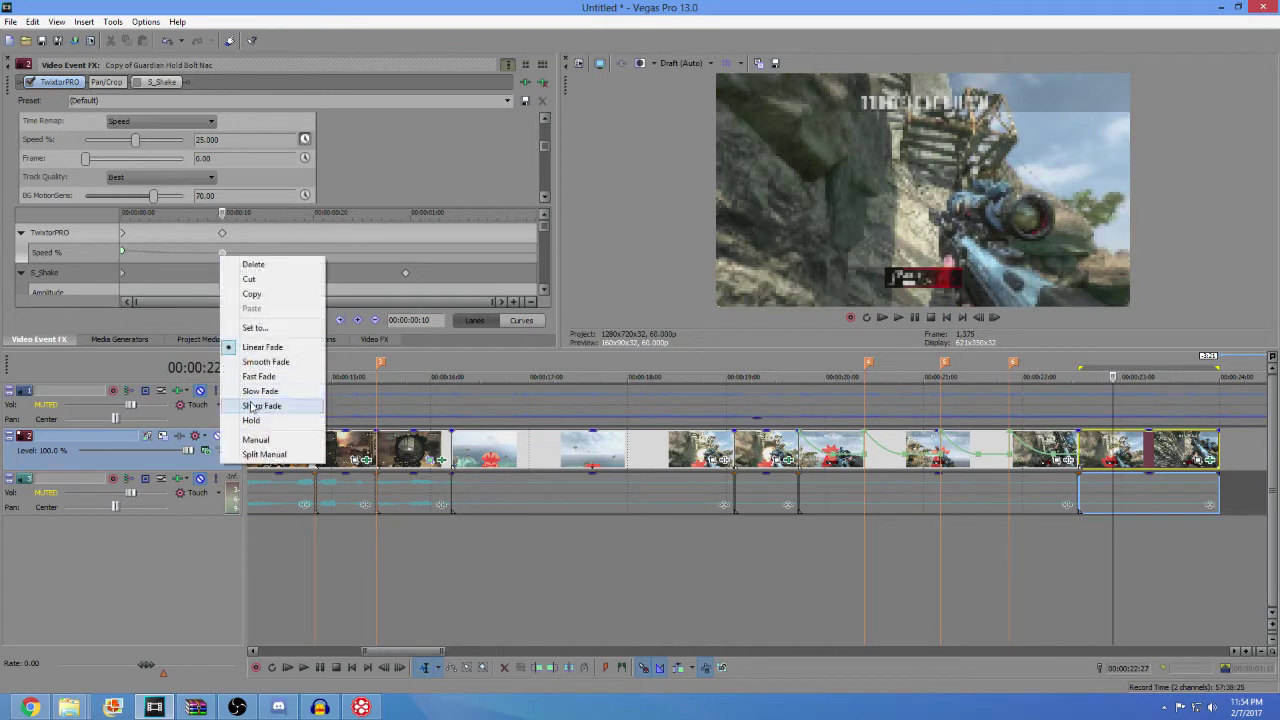
left_click(245, 391)
- Add a 5% speed keyframe at 00:00:00:22 with a Slow Fade
left_click(336, 234)
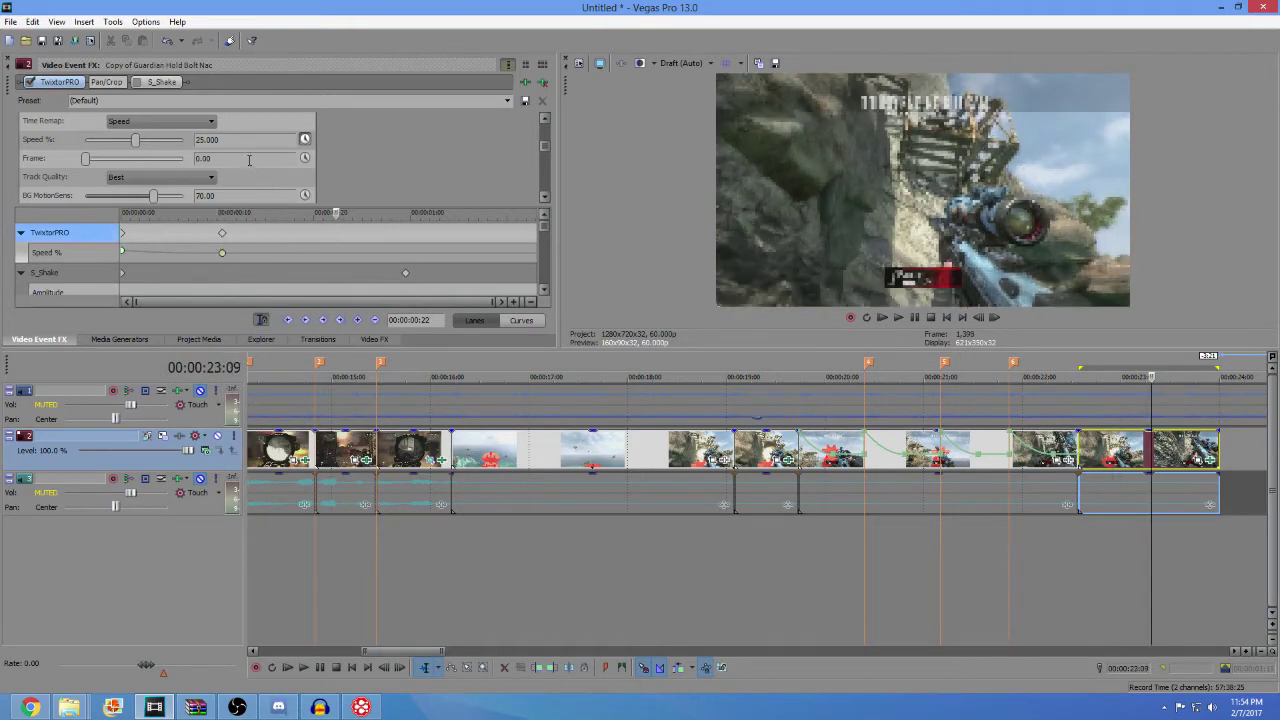
left_click(48, 138)
type("5")
key("Return")
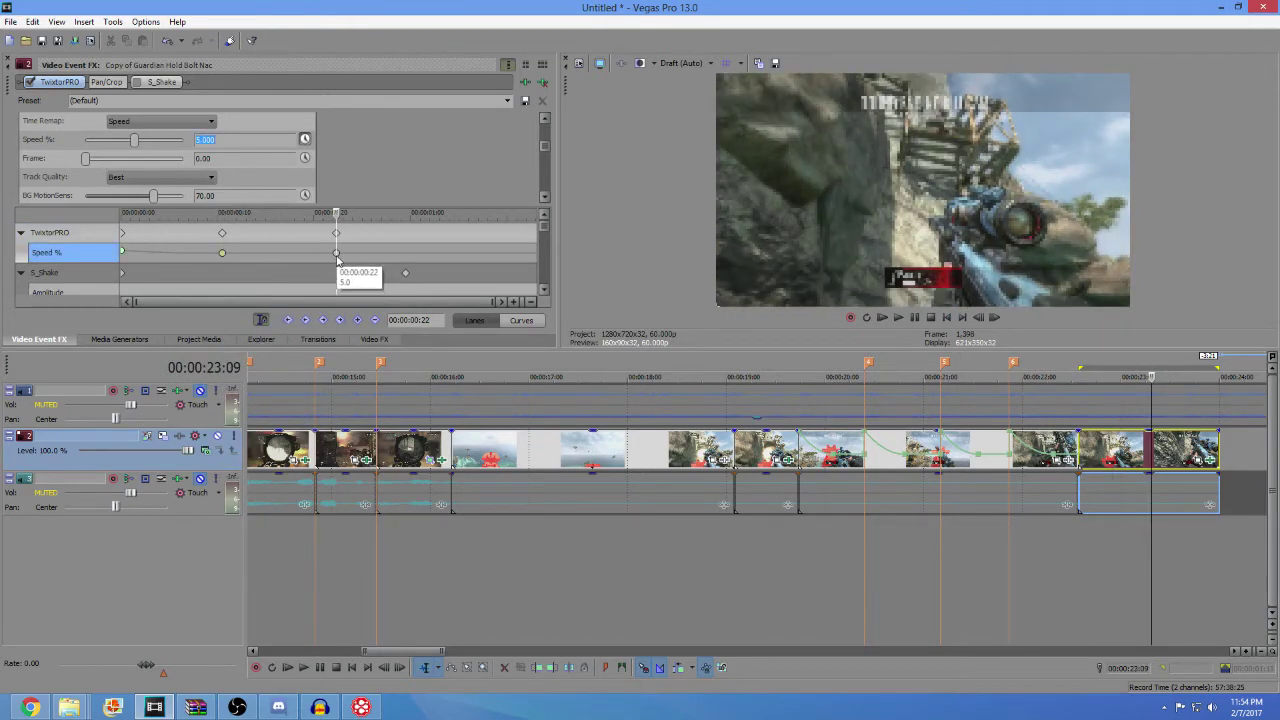
right_click(336, 252)
left_click(388, 391)
- Add a 25% speed keyframe at 00:00:01:03 with a Slow Fade
left_click(443, 243)
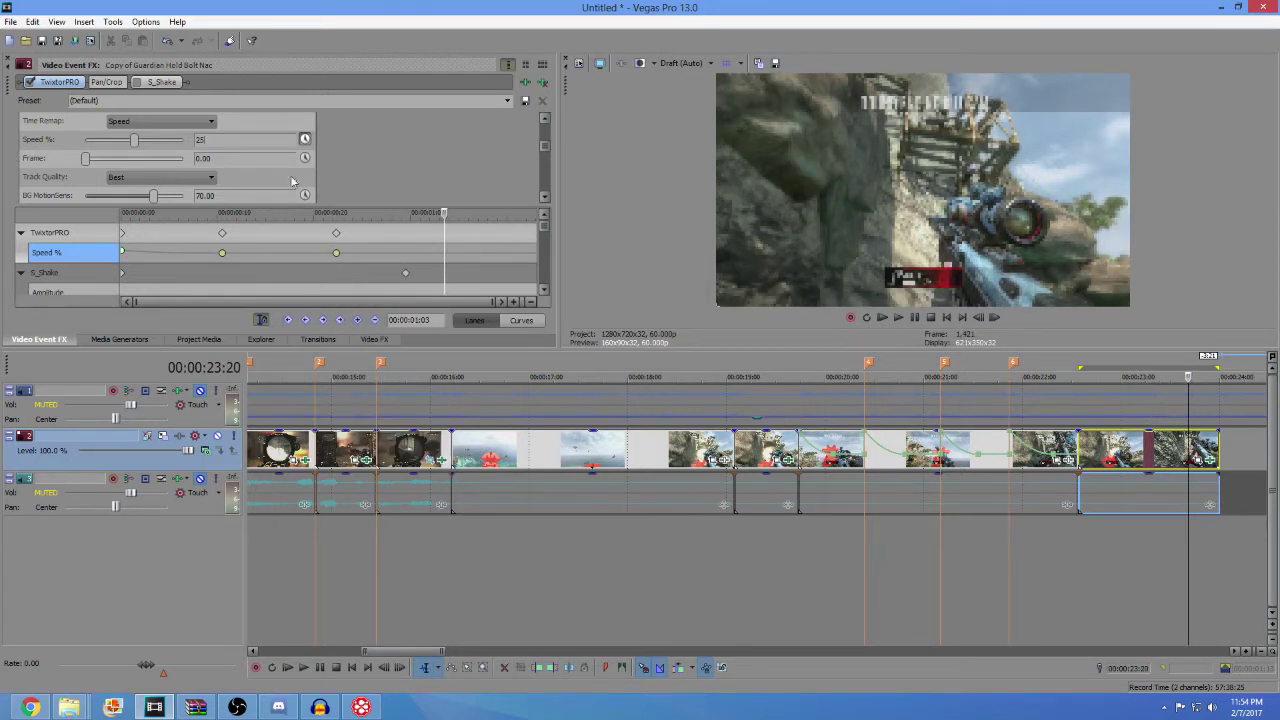
type("25")
key("Return")
mouse_move(445, 258)
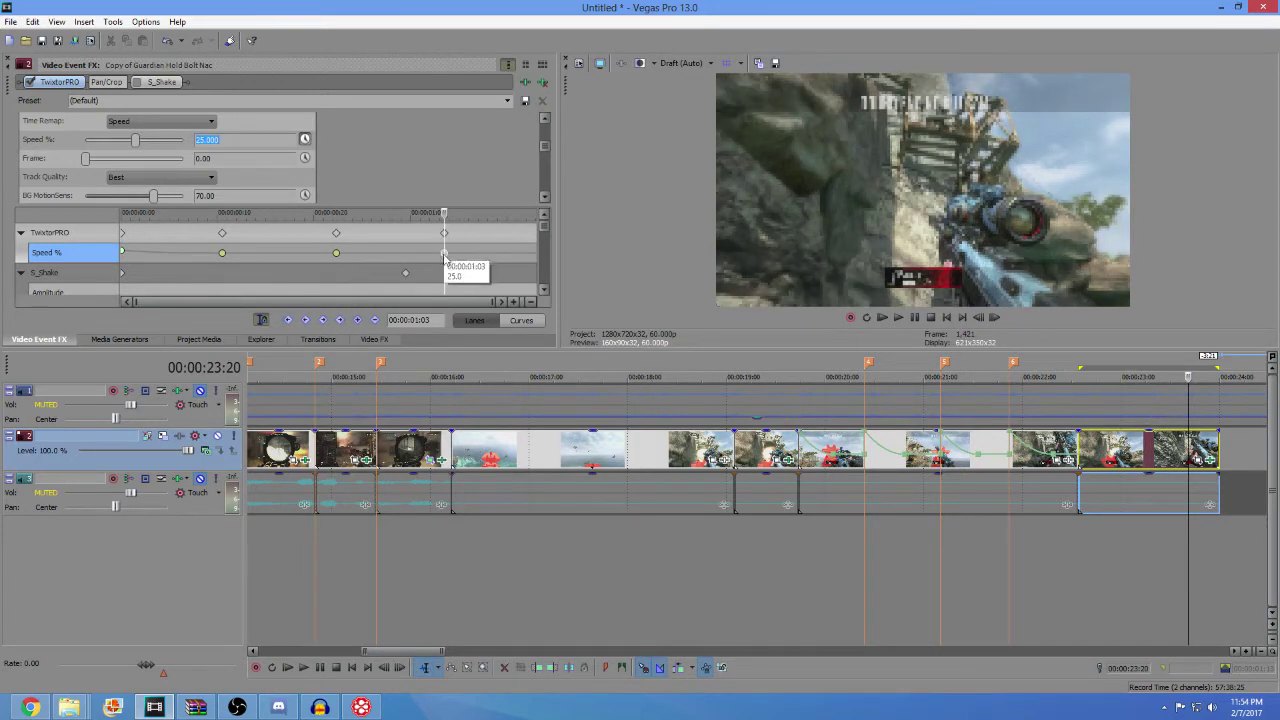
right_click(445, 258)
left_click(475, 396)
- Add a 350% speed keyframe at the end of the clip, 00:00:01:13, with a Slow Fade
key("End")
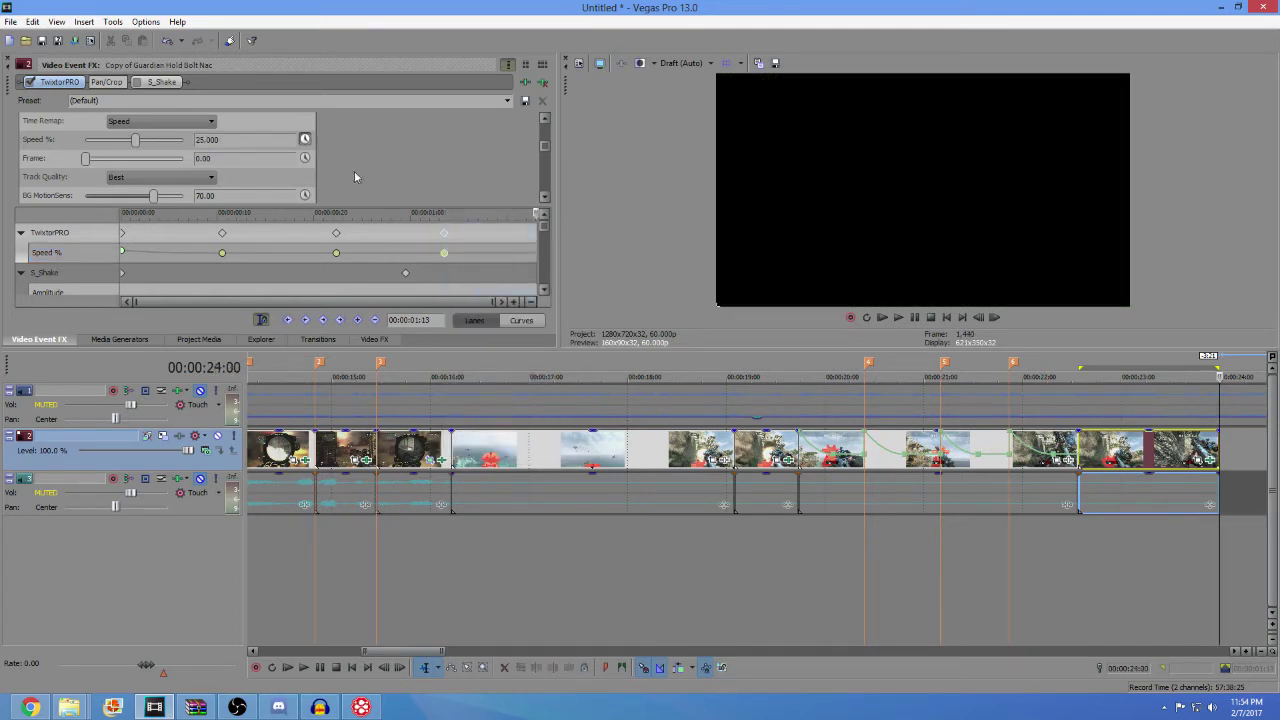
left_click(205, 140)
type("350")
key("Return")
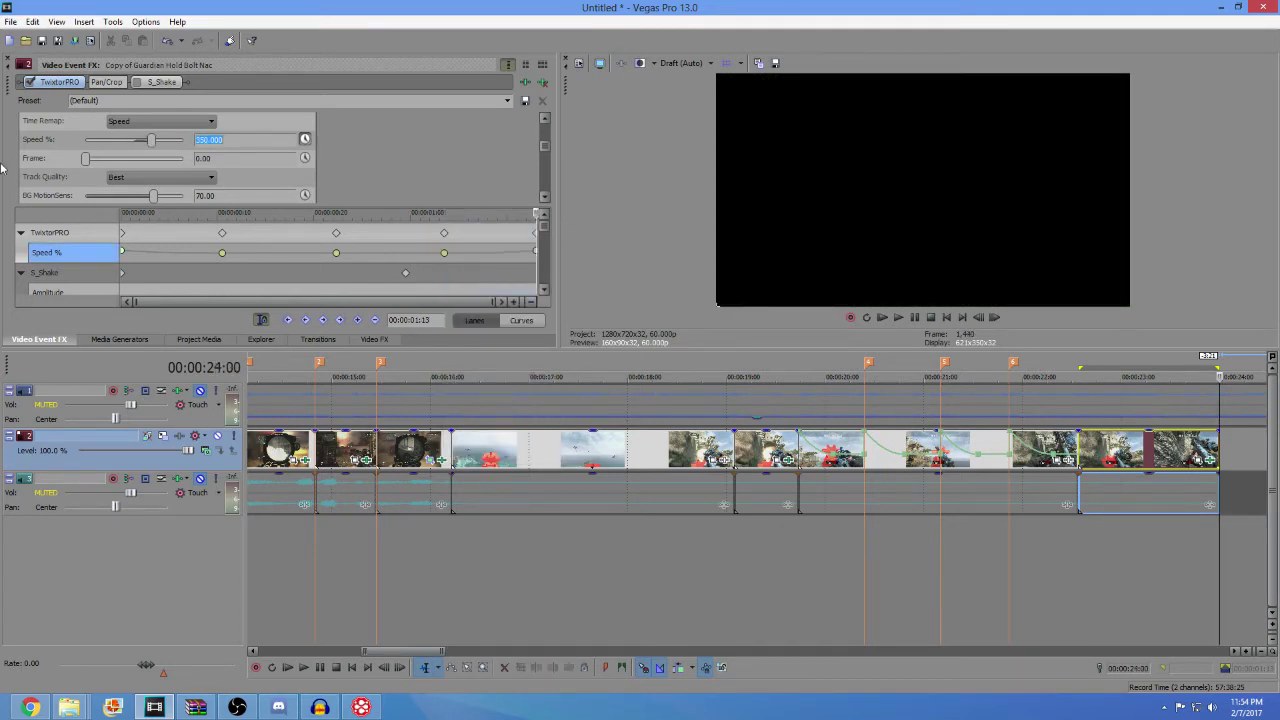
right_click(537, 253)
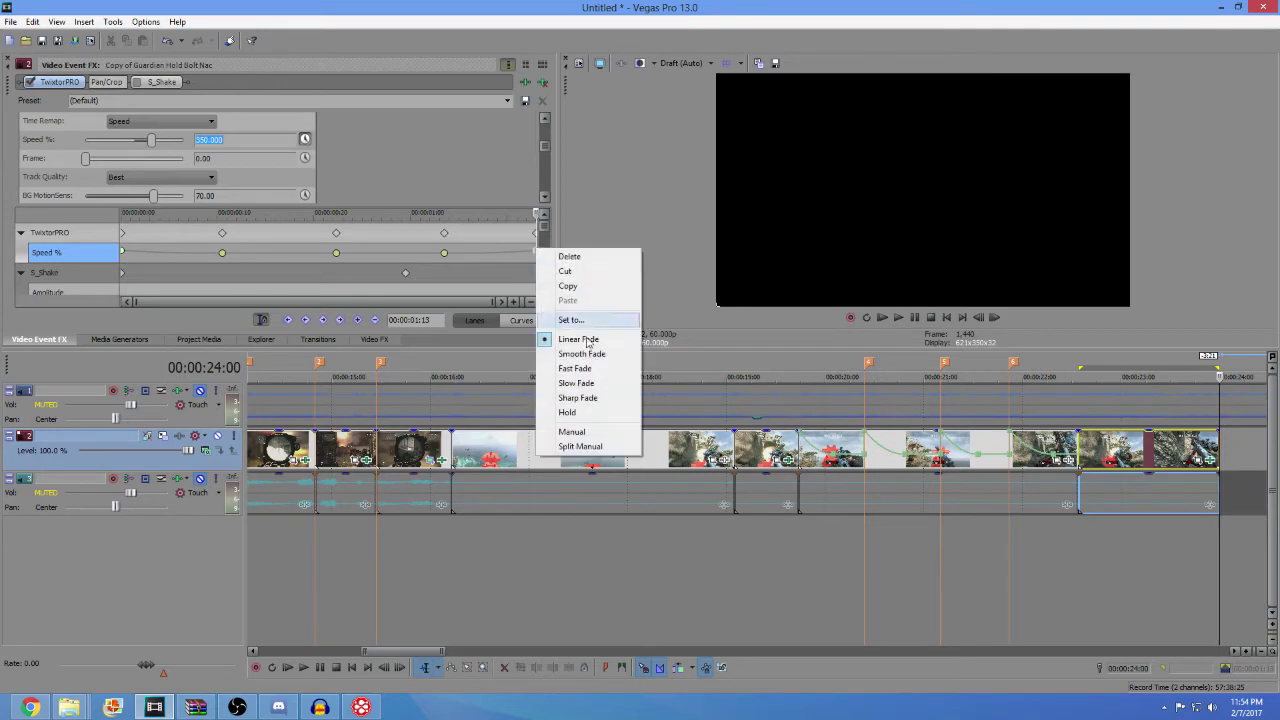
left_click(565, 383)
- Re-enable S_Shake in the last clip's effect chain and play the clip to preview the speed ramp
left_click(1093, 449)
double_click(1093, 449)
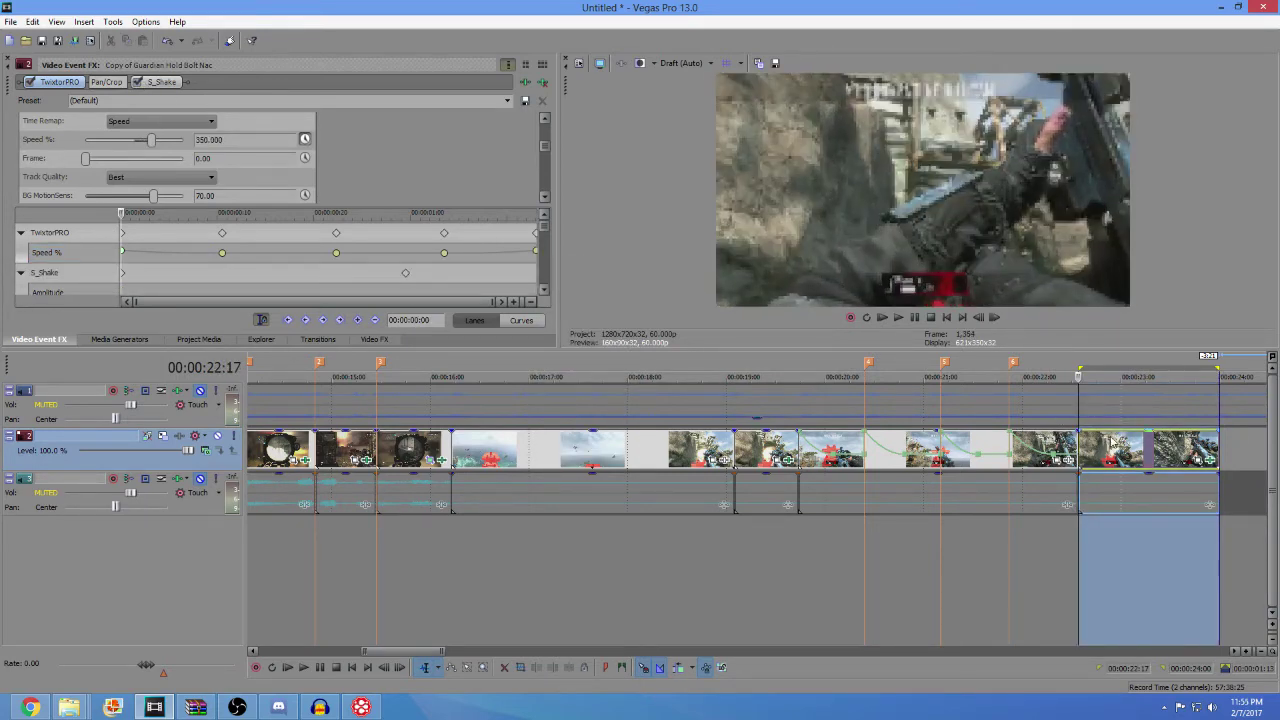
key("space")
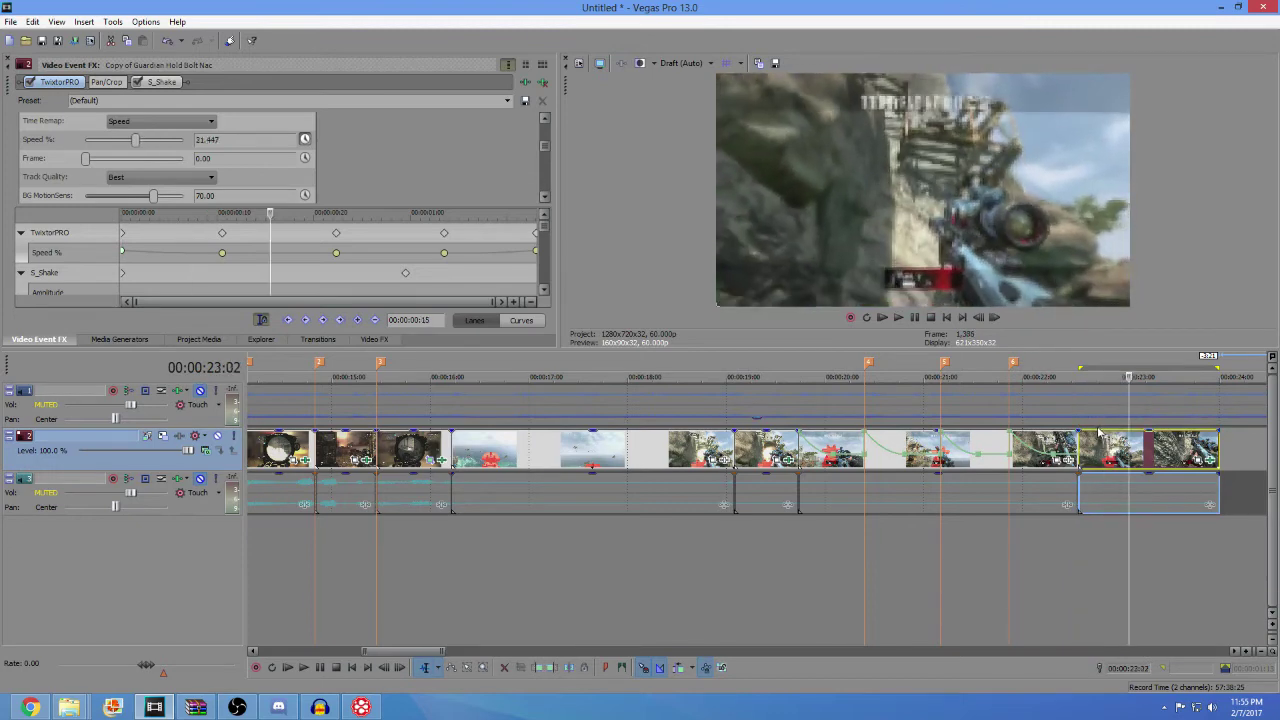
double_click(1098, 436)
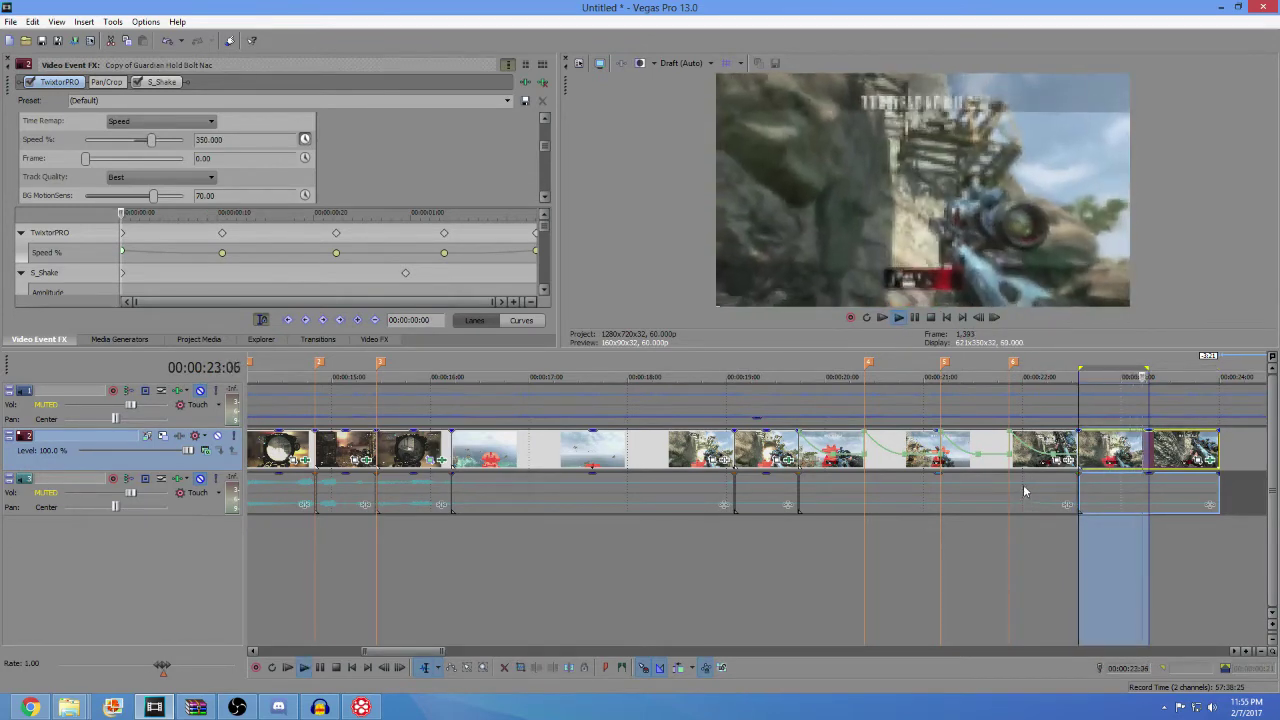
left_click(1023, 491)
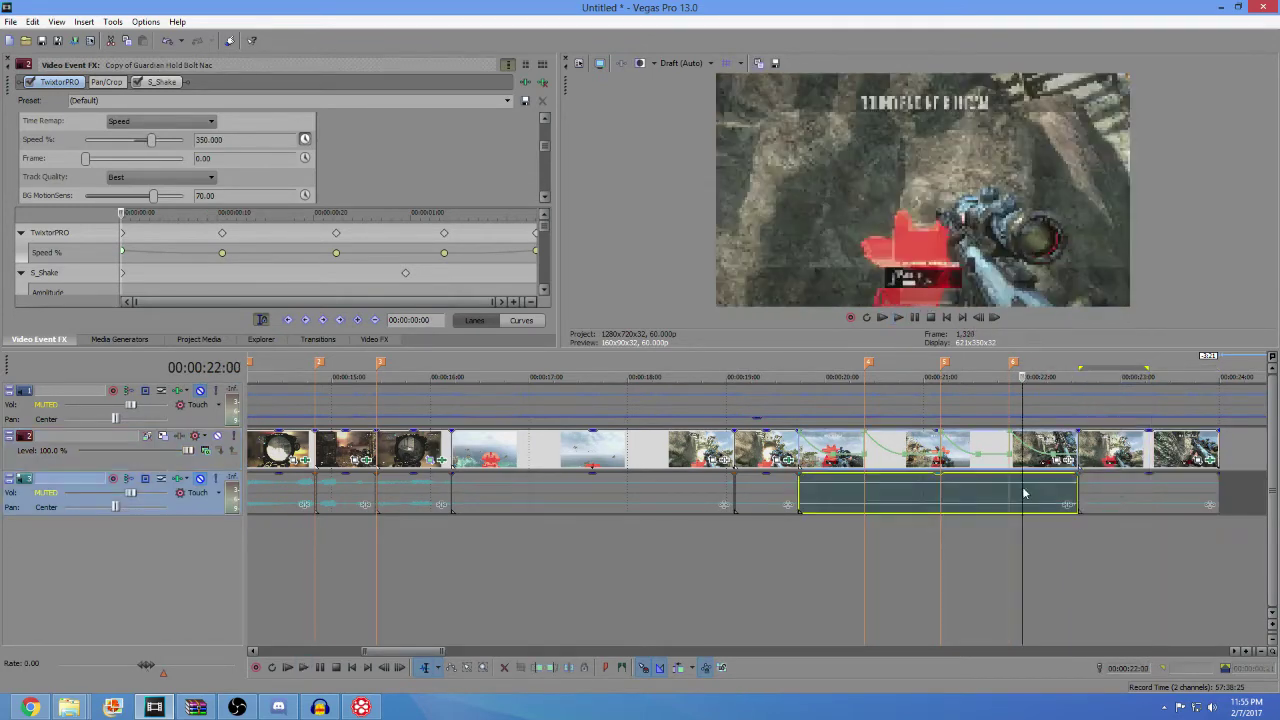
- Unmute the audio tracks and play the range from the short clip at 00:00:19:02 to 00:00:24:00
left_click(200, 391)
scroll(467, 480, "down", 2)
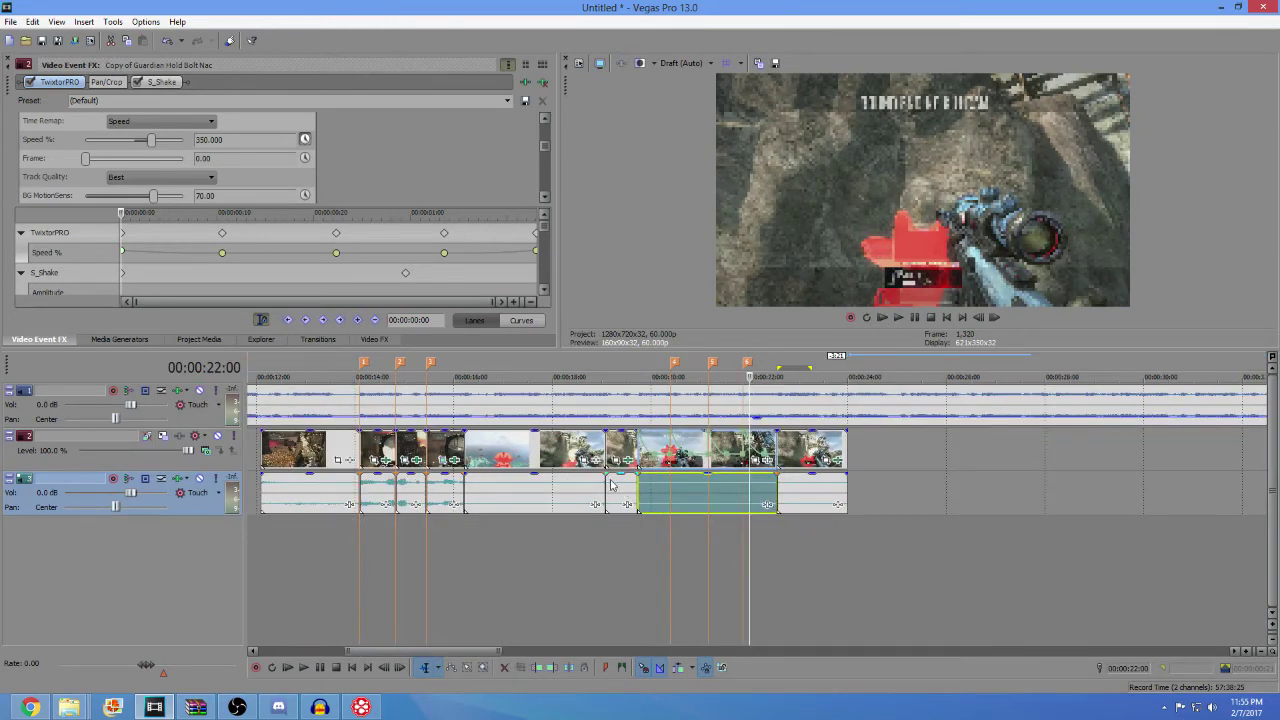
double_click(612, 485)
left_click_drag(638, 532, 851, 538)
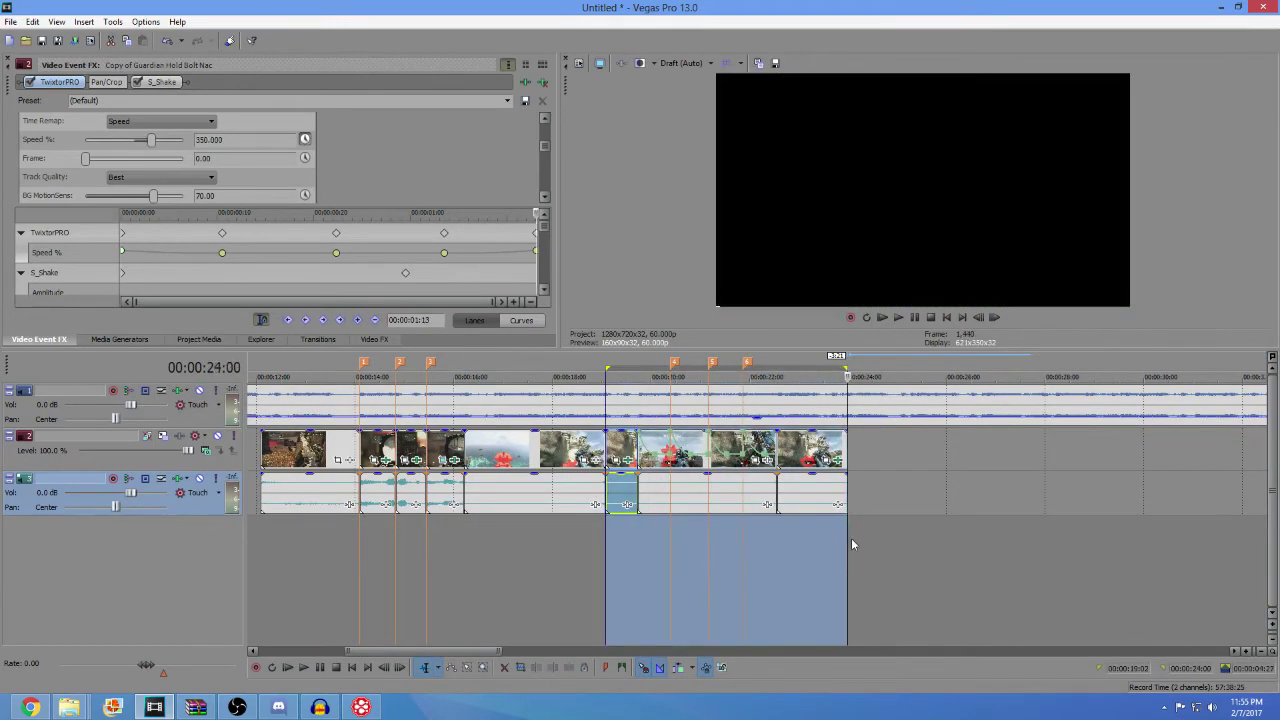
key("space")
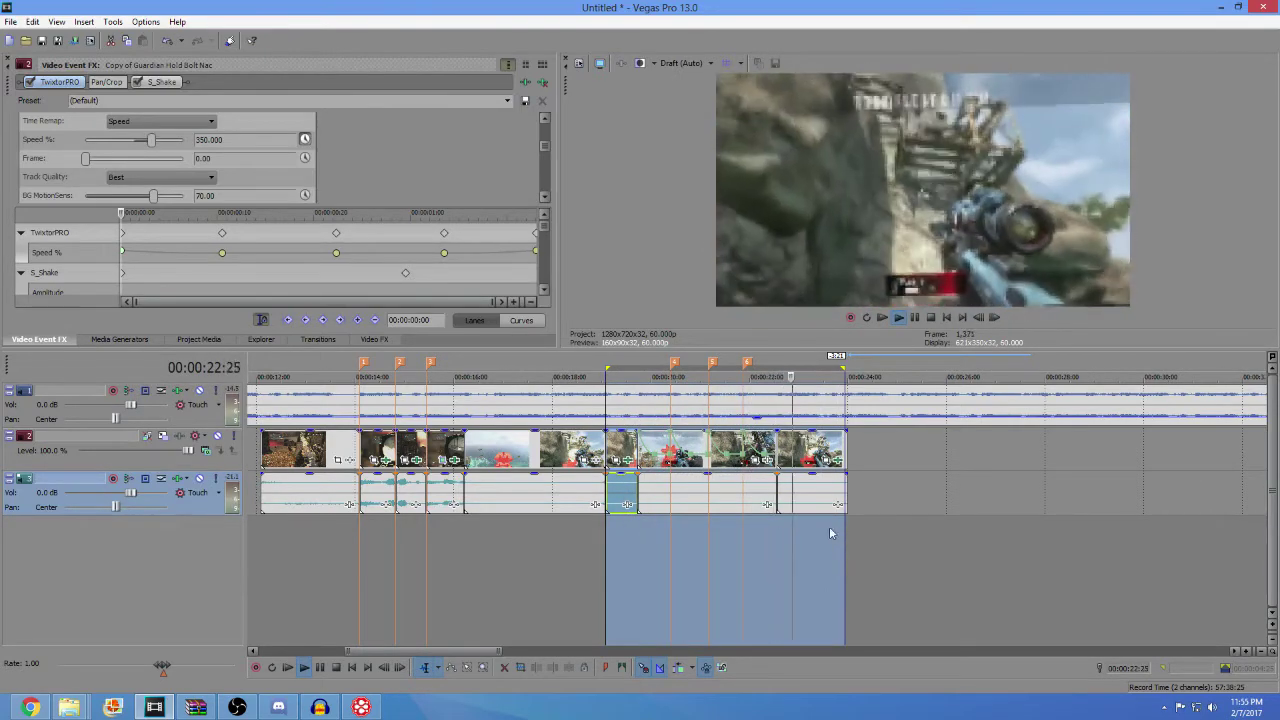
- Replay the transition into the last clip with music, starting from around marker 6
left_click(743, 538)
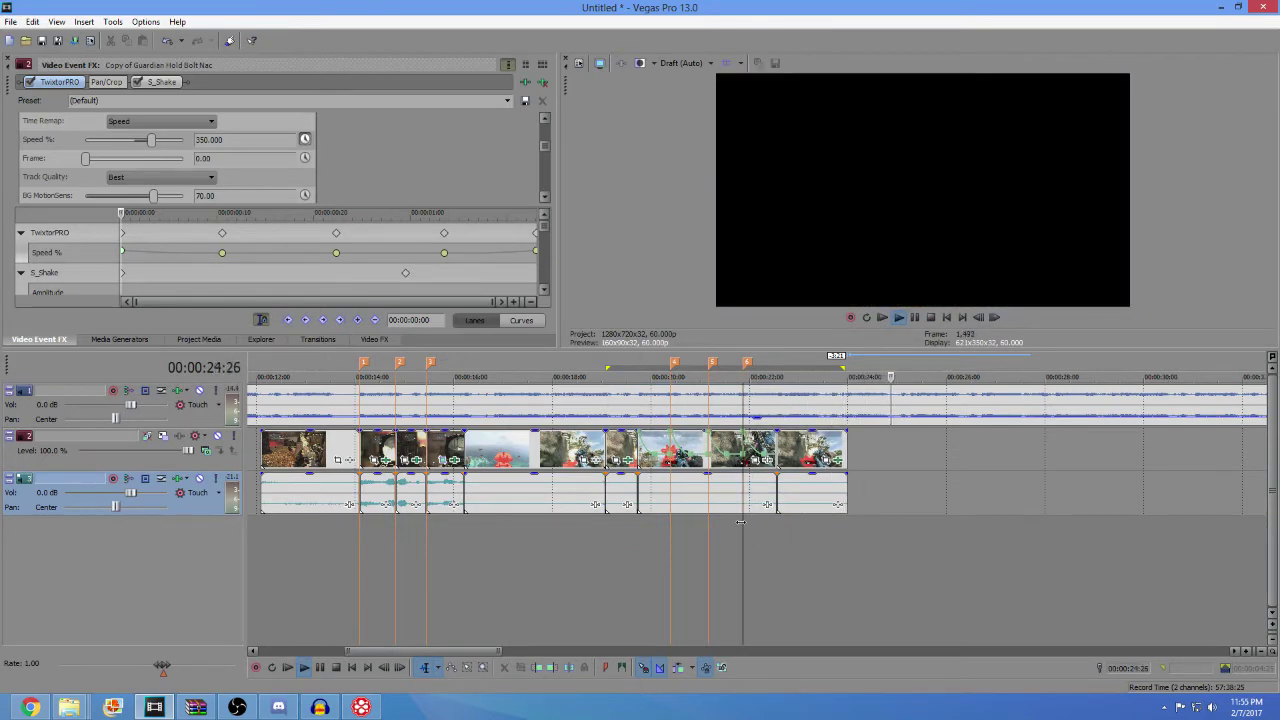
key("space")
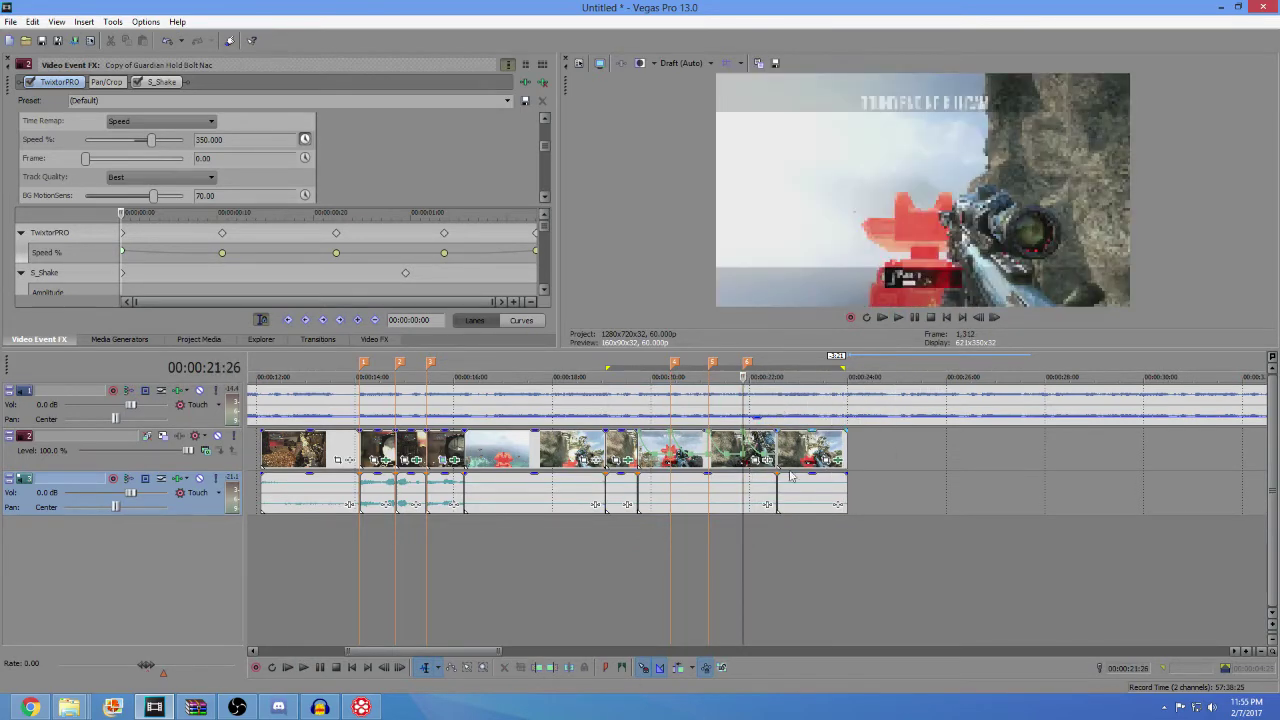
left_click(754, 499)
key("space")
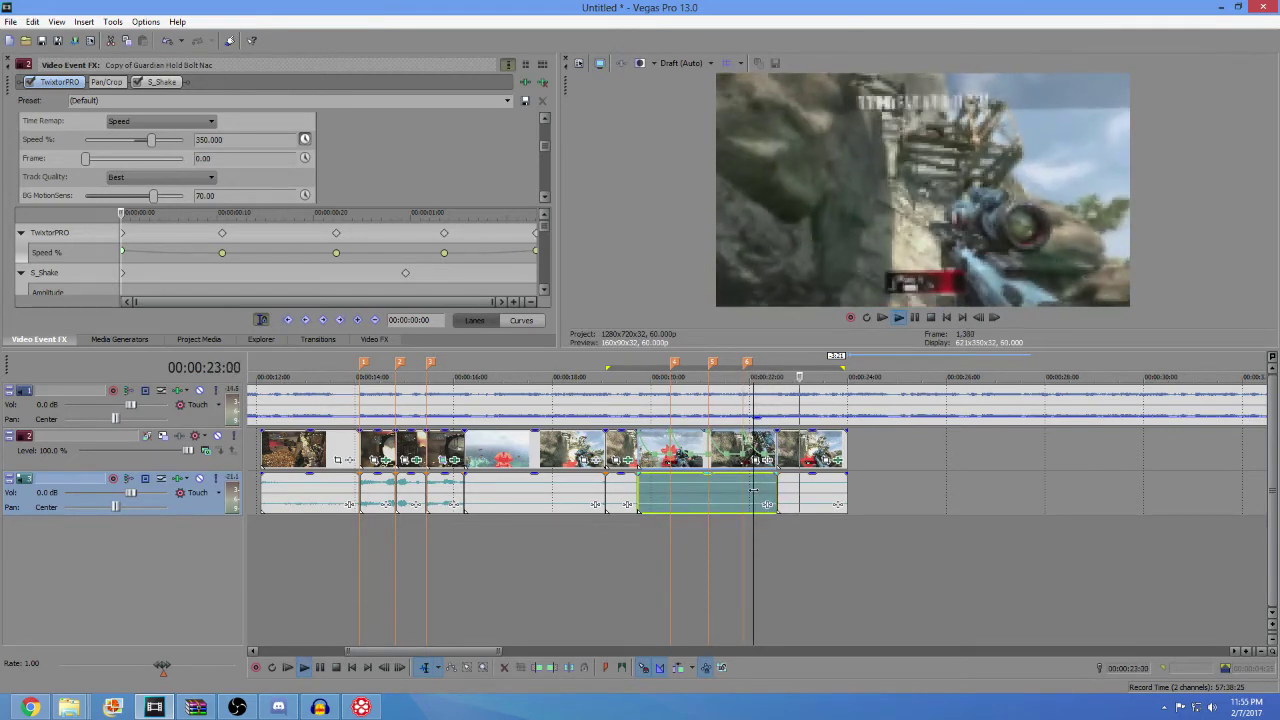
- Select the range from marker 1 at 00:00:14:03 to the end of the last clip and play the whole sequence with music
scroll(740, 490, "down", 5)
scroll(526, 510, "up", 2)
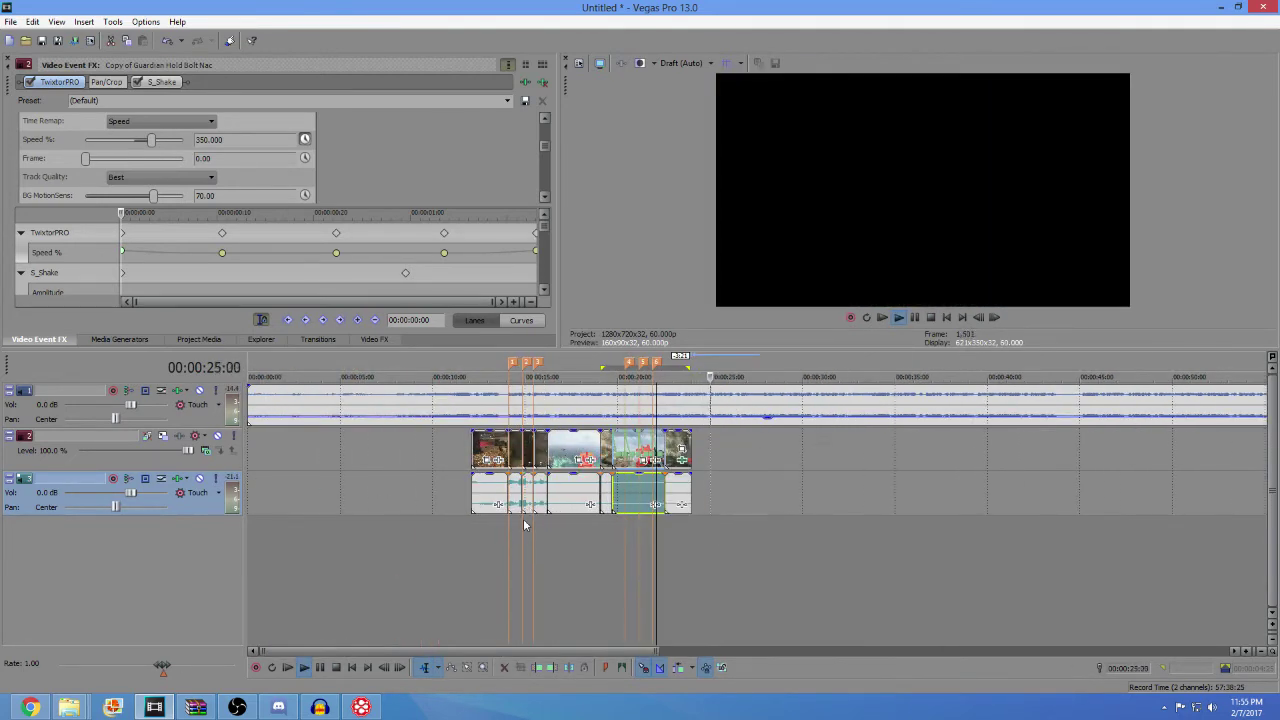
left_click(523, 518)
scroll(616, 516, "up", 1)
left_click(613, 487)
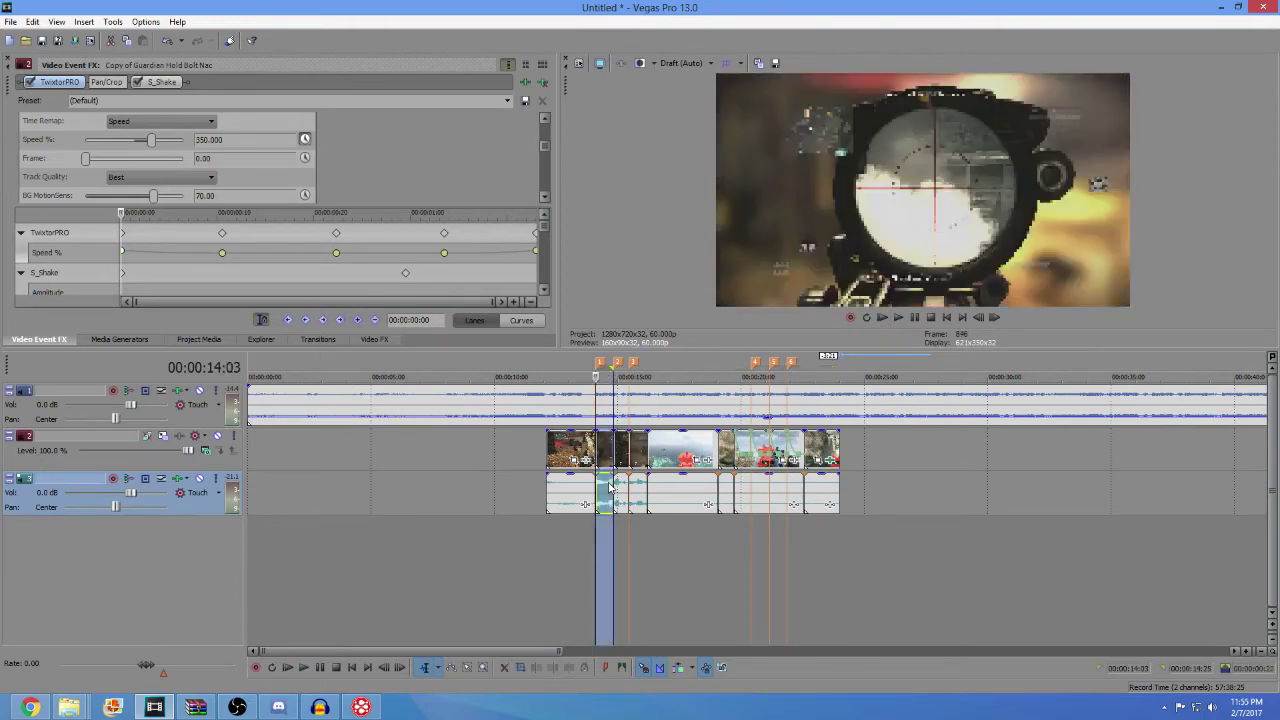
left_click_drag(612, 526, 840, 522)
key("space")
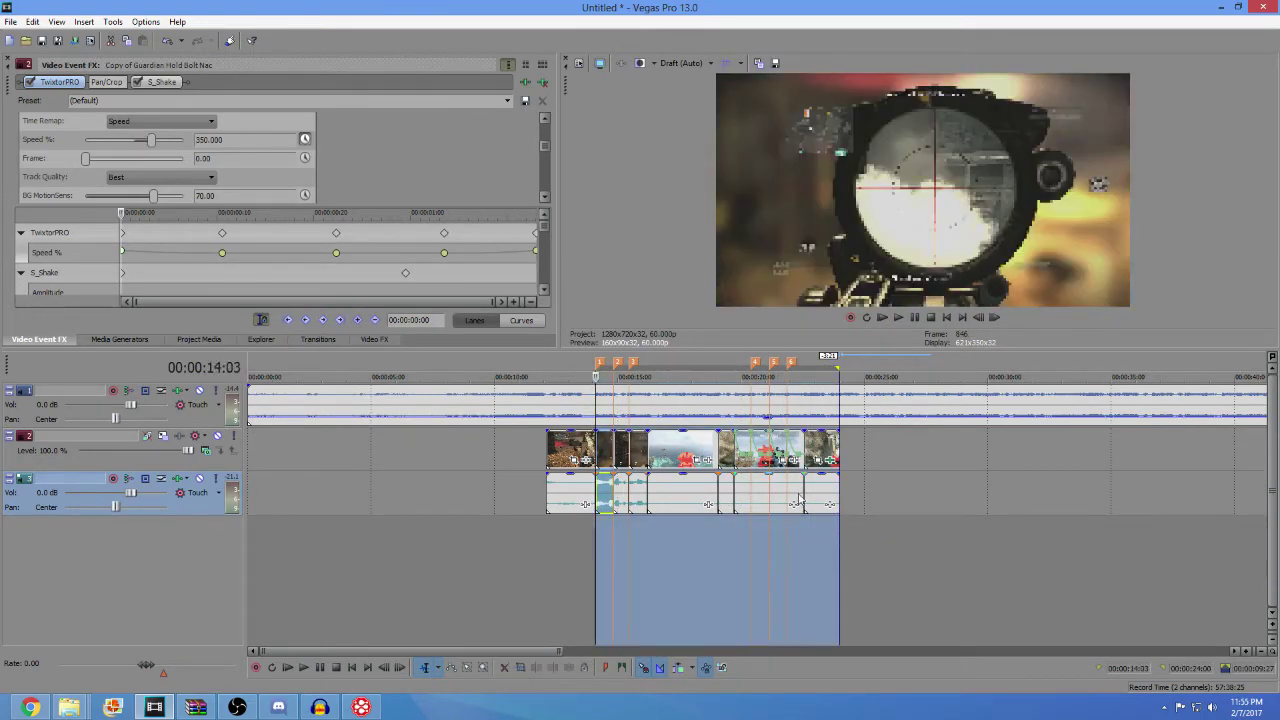
key("space")
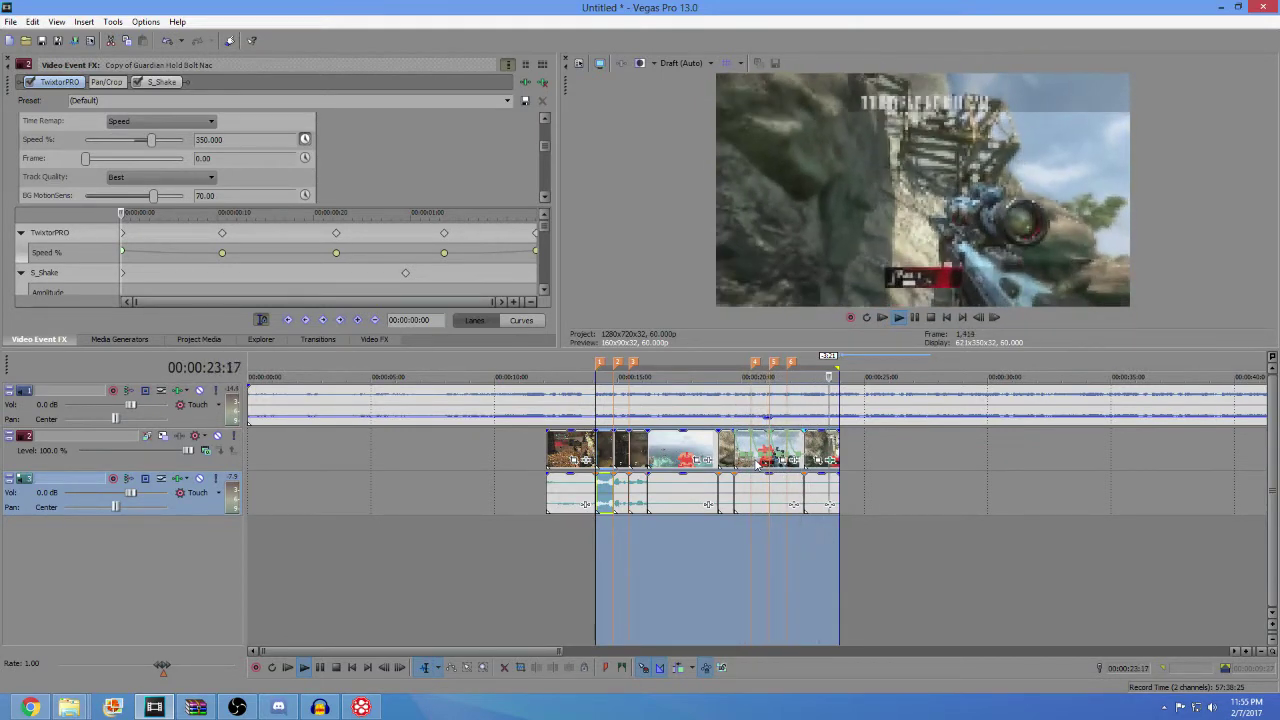
- Replay the last clip's opening and move its second S_Shake keyframe to 00:00:01:01
left_click(801, 483)
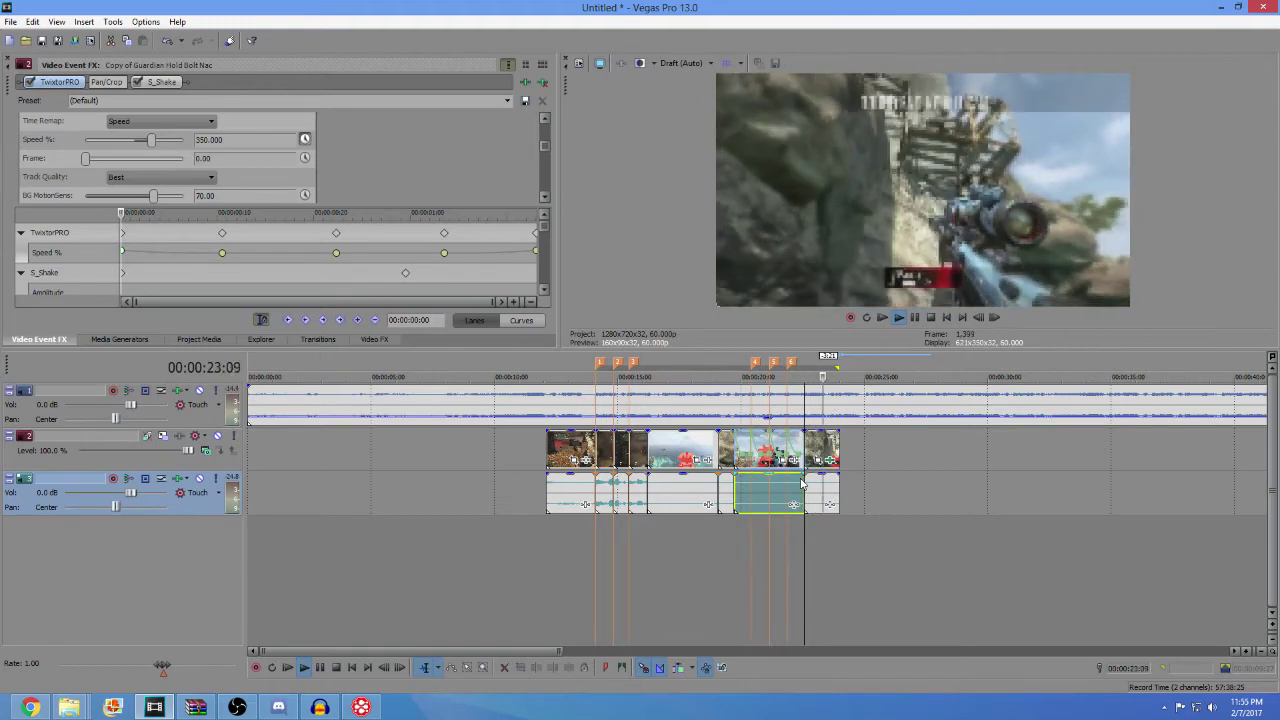
scroll(801, 483, "up", 3)
left_click(800, 446)
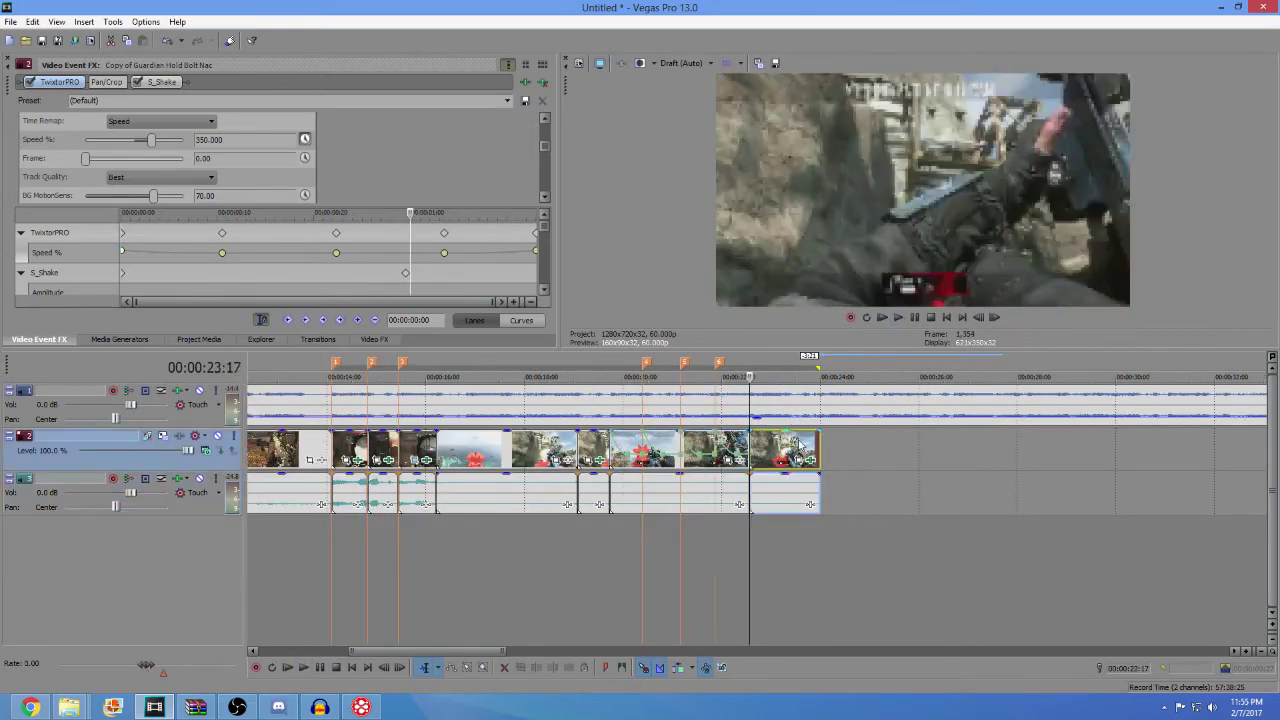
left_click(800, 446)
left_click(418, 275)
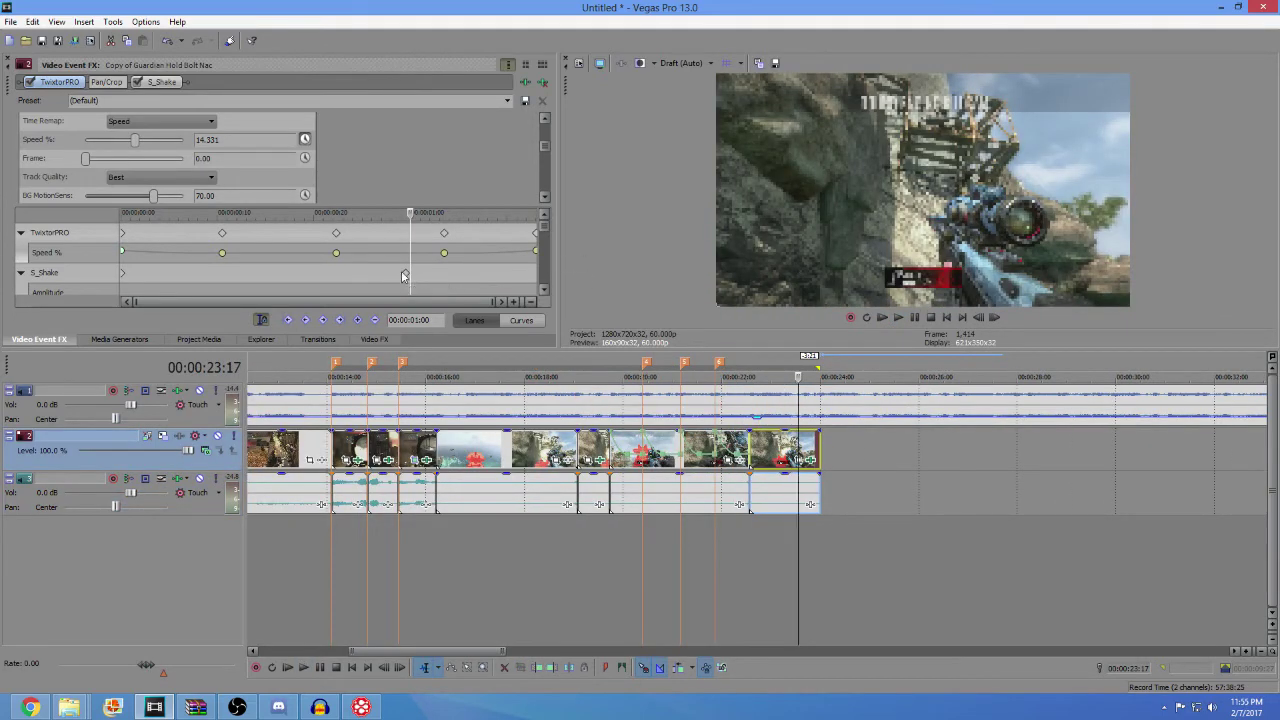
left_click_drag(406, 275, 430, 364)
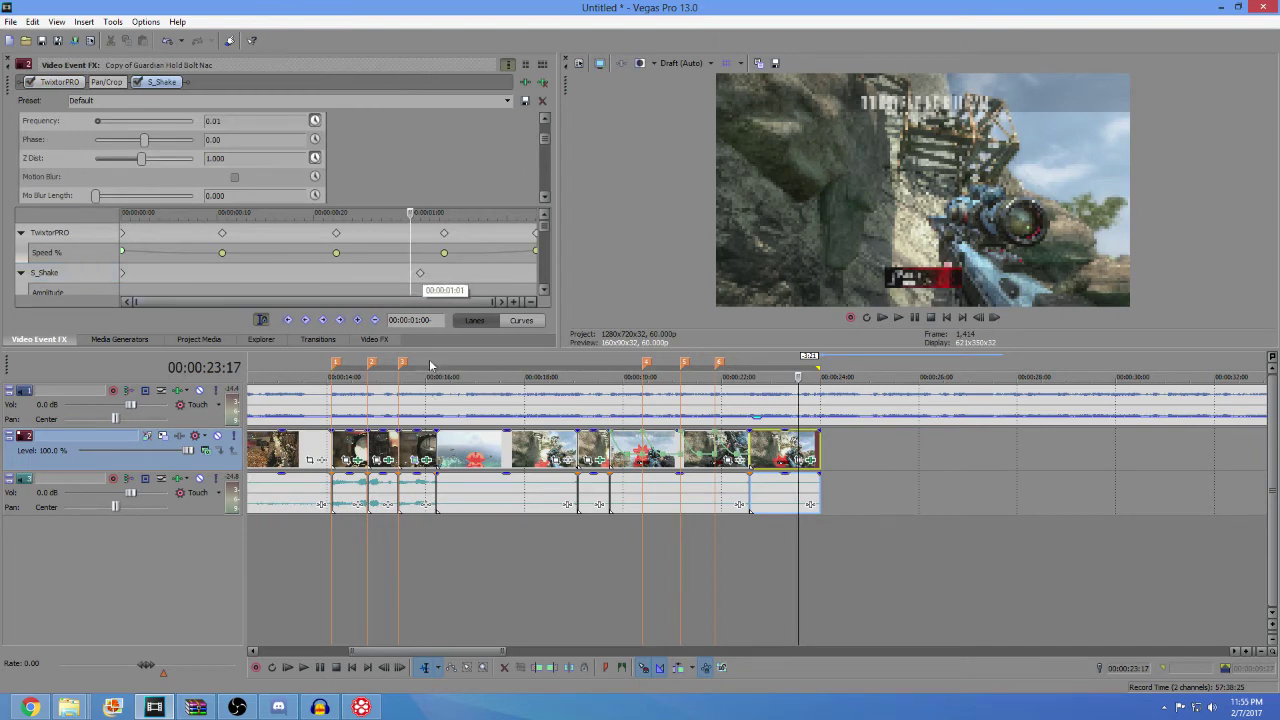
- Play the whole sequence with music from marker 1 at 00:00:14:03 through the last clip
left_click(337, 445)
key("space")
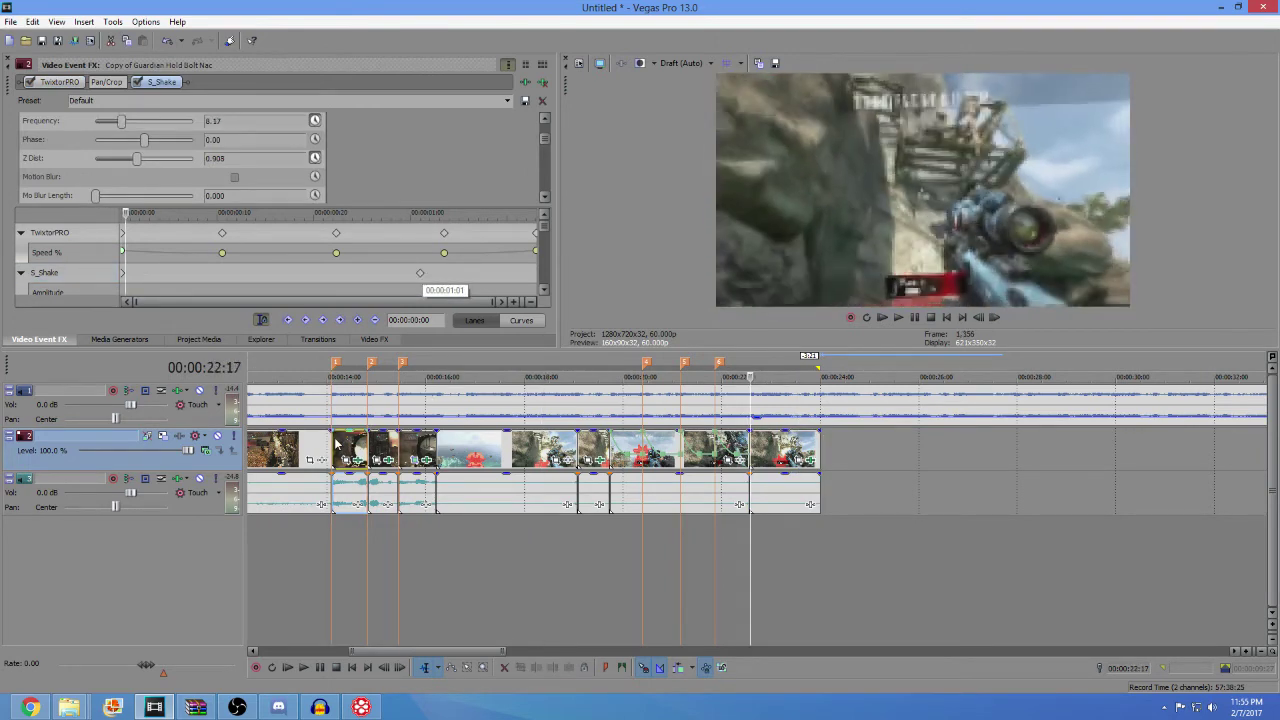
key("space")
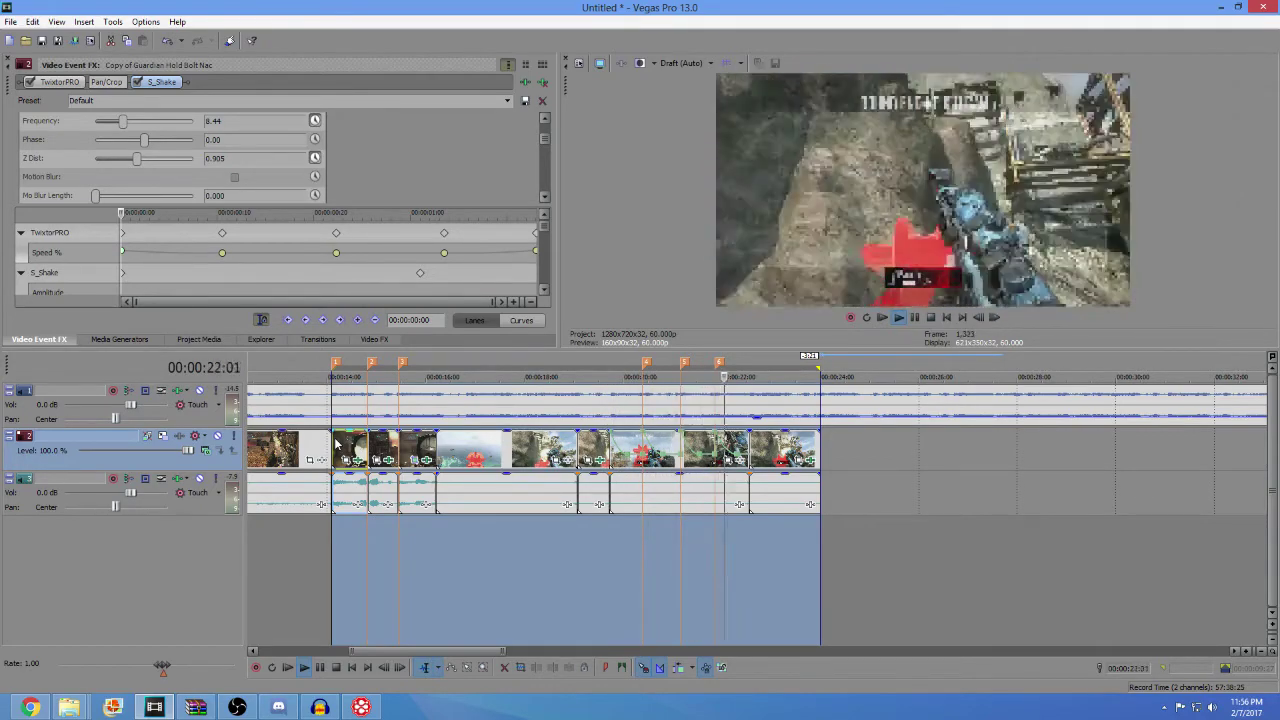
scroll(338, 443, "down", 3)
key("space")
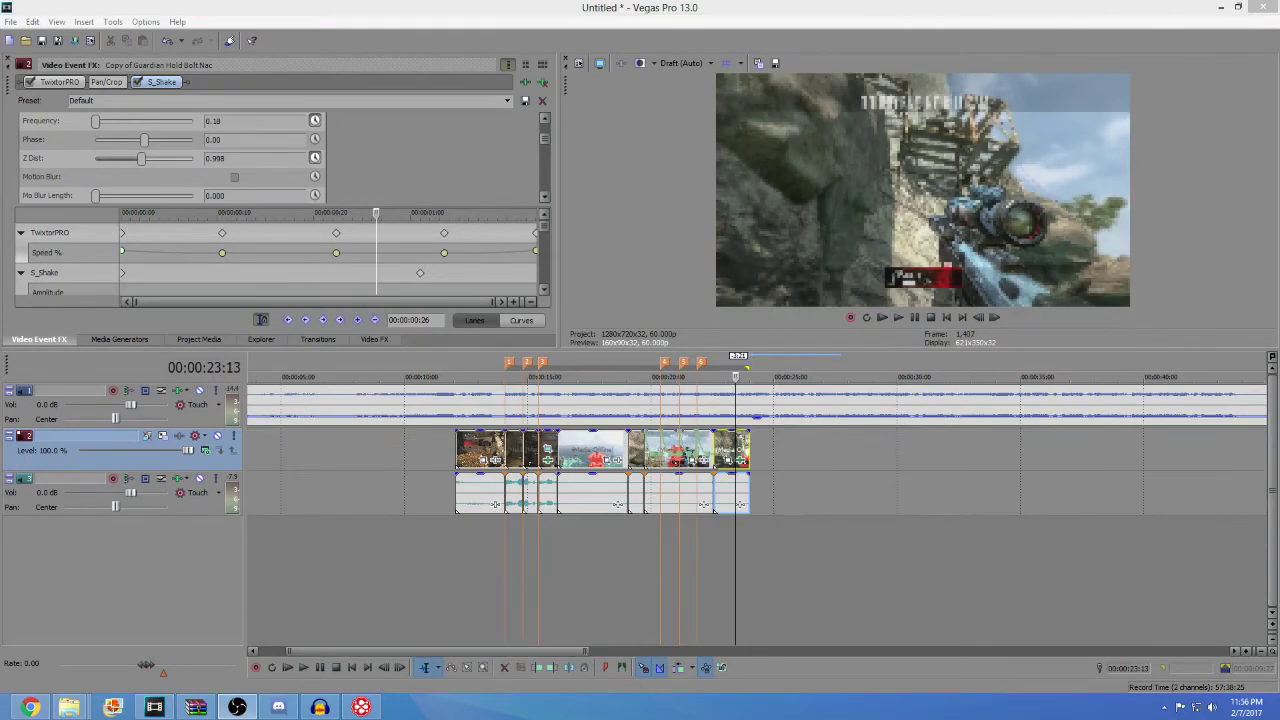
- Select every event in the project and run a script on all of them
left_click(690, 491)
left_click(721, 490)
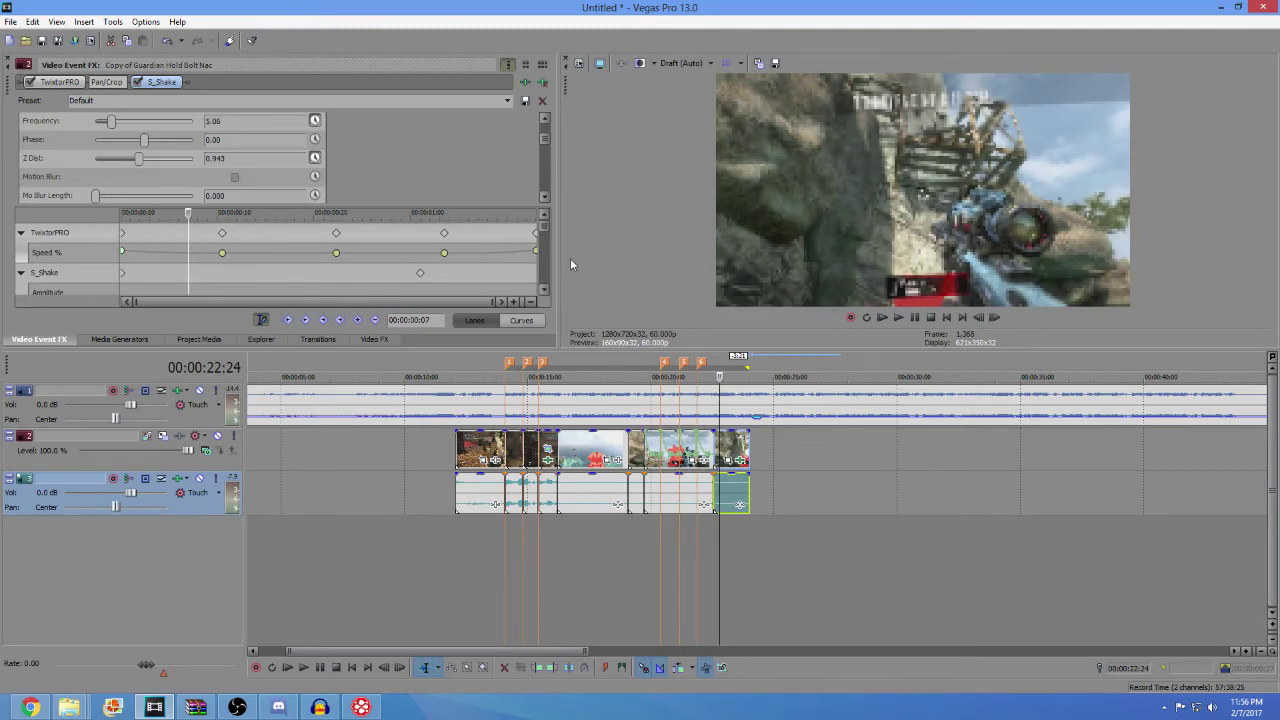
key("ctrl+a")
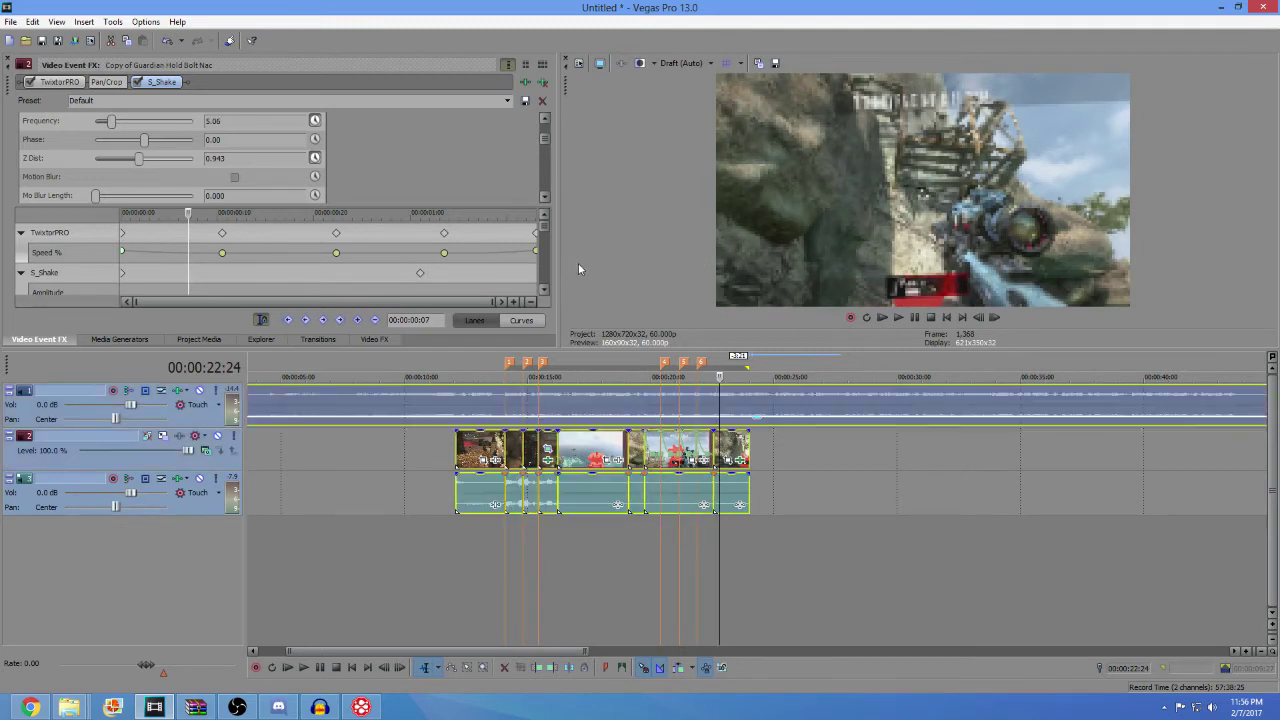
left_click(112, 21)
mouse_move(221, 238)
left_click(320, 241)
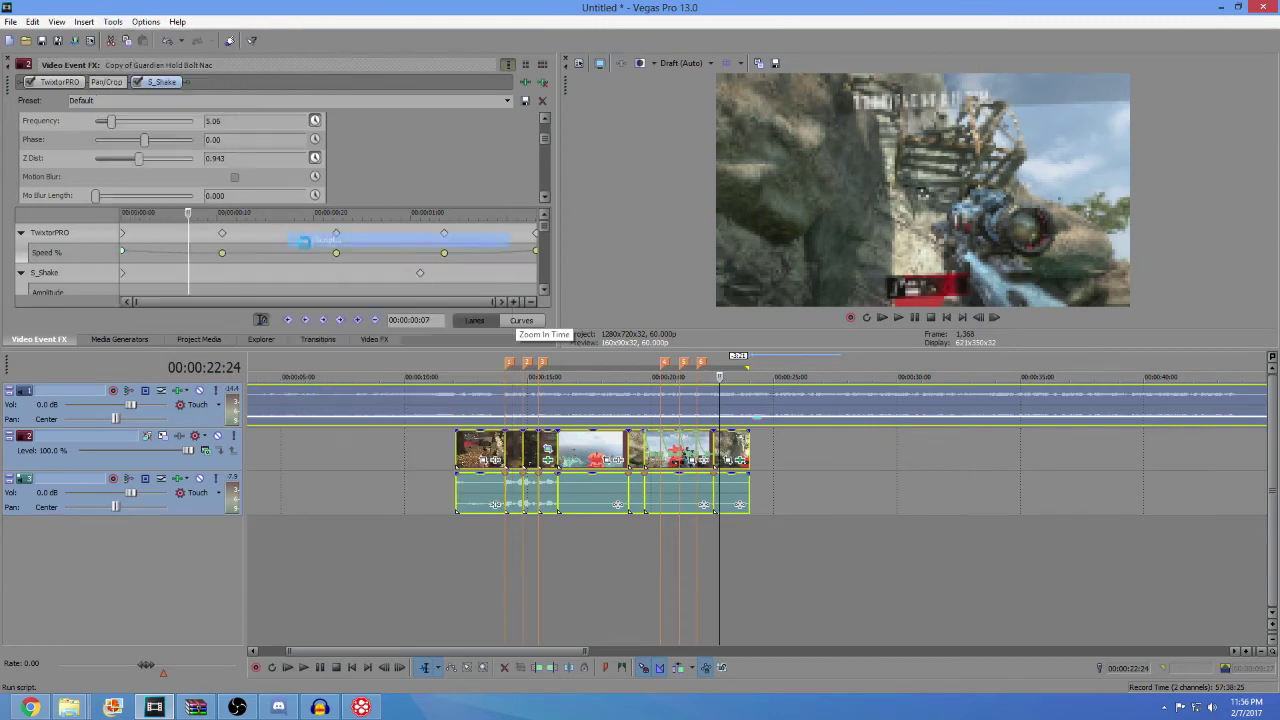
double_click(244, 177)
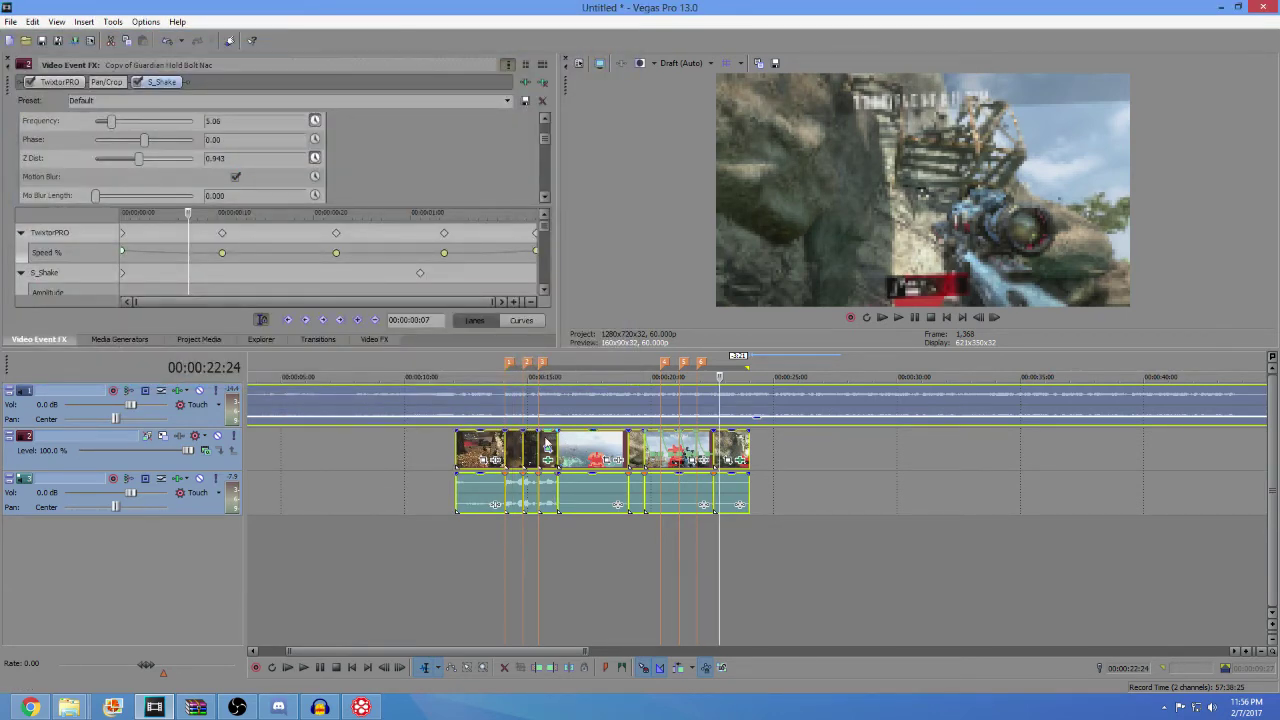
- Set the video preview quality to Best (Full) and check the frame at marker 1
left_click(547, 443)
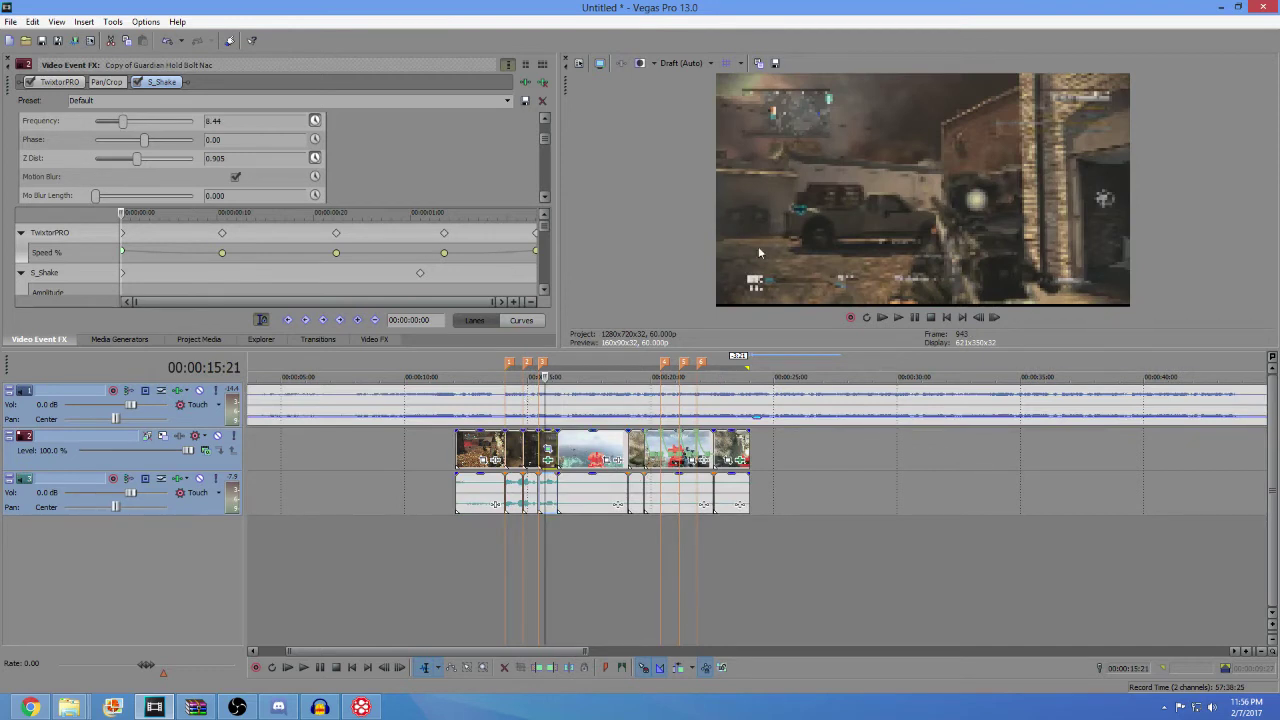
left_click(686, 63)
mouse_move(716, 128)
left_click(755, 140)
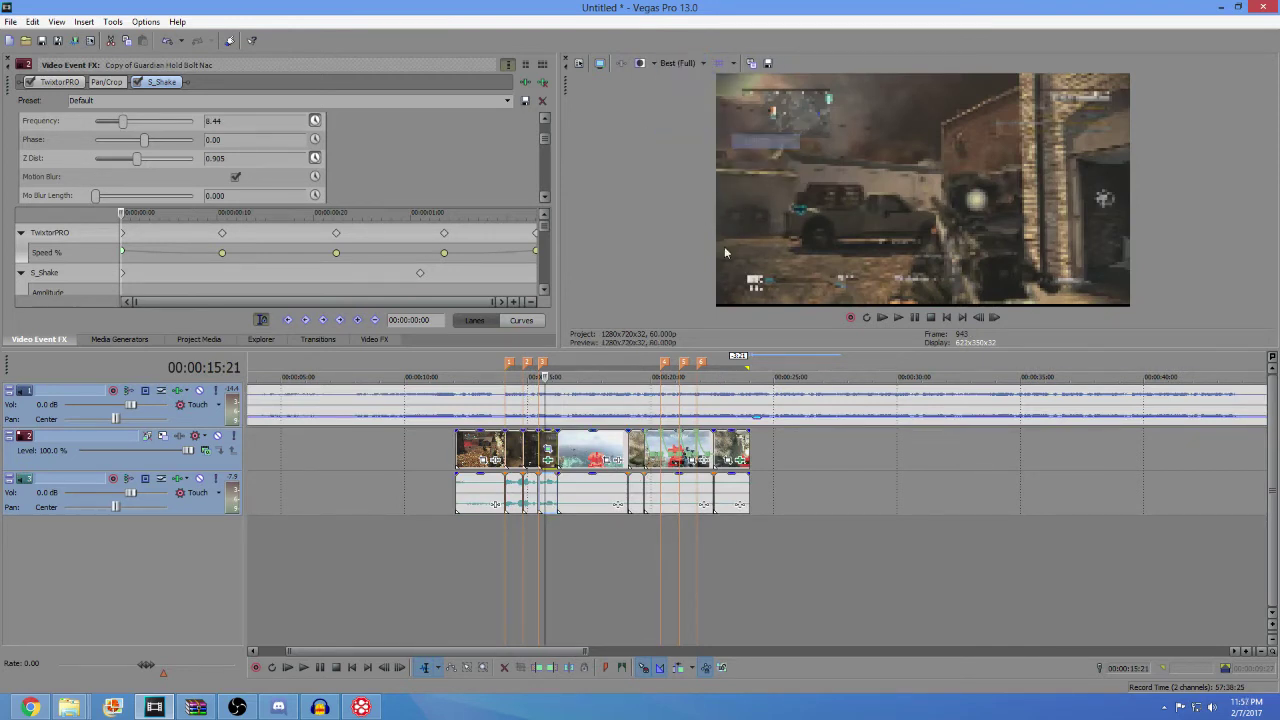
left_click(507, 449)
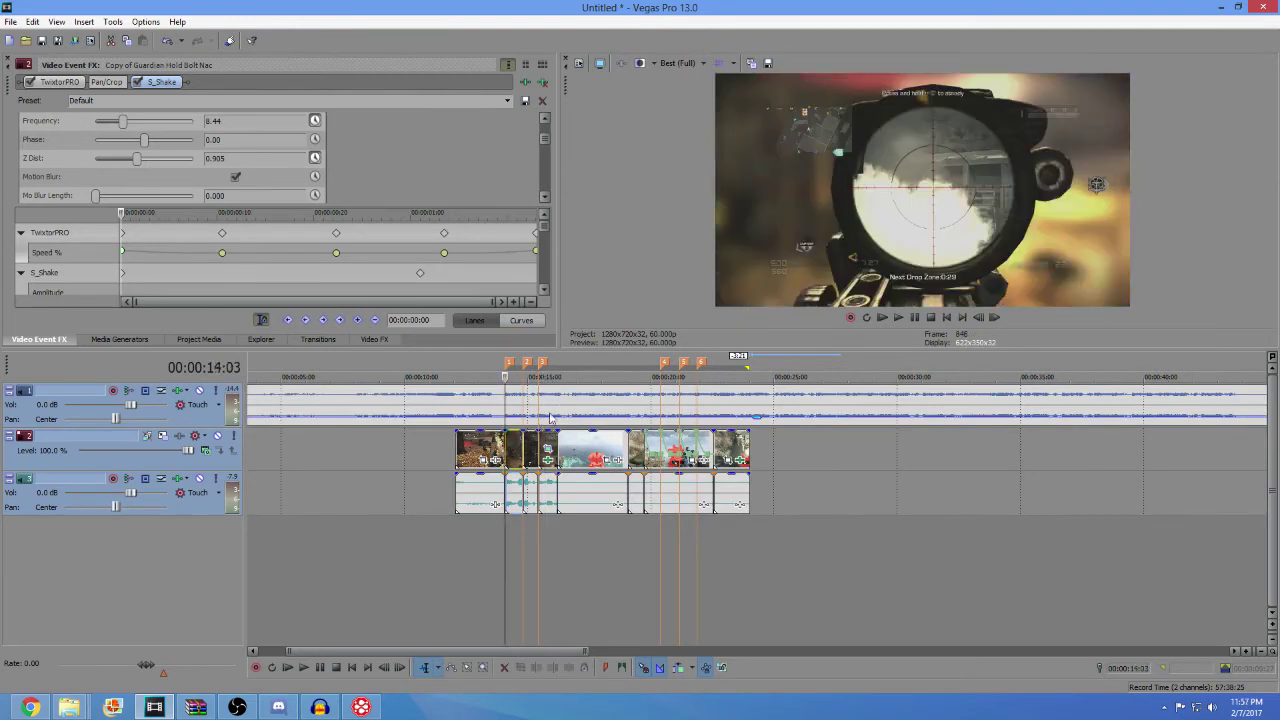
- Delete the clip before marker 1, set the playhead at 00:00:14:11 and select the music event
left_click(490, 443)
left_click(44, 272)
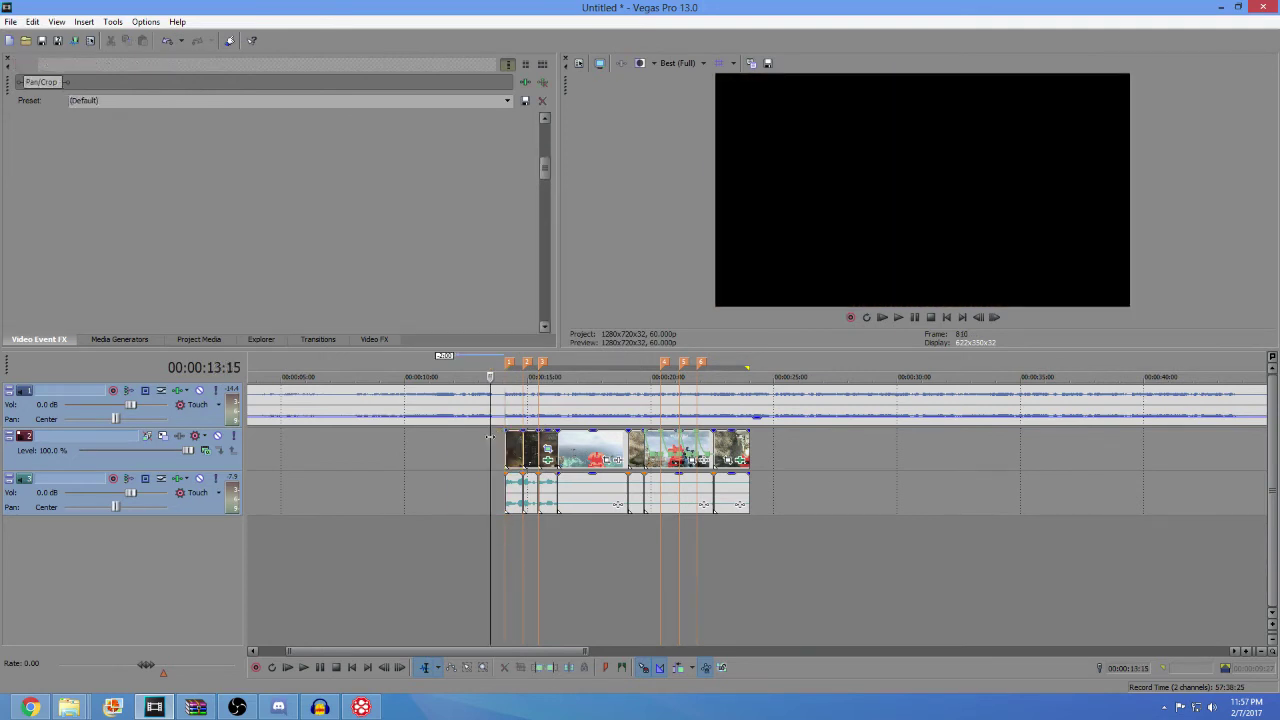
left_click(510, 377)
scroll(526, 377, "down", 3)
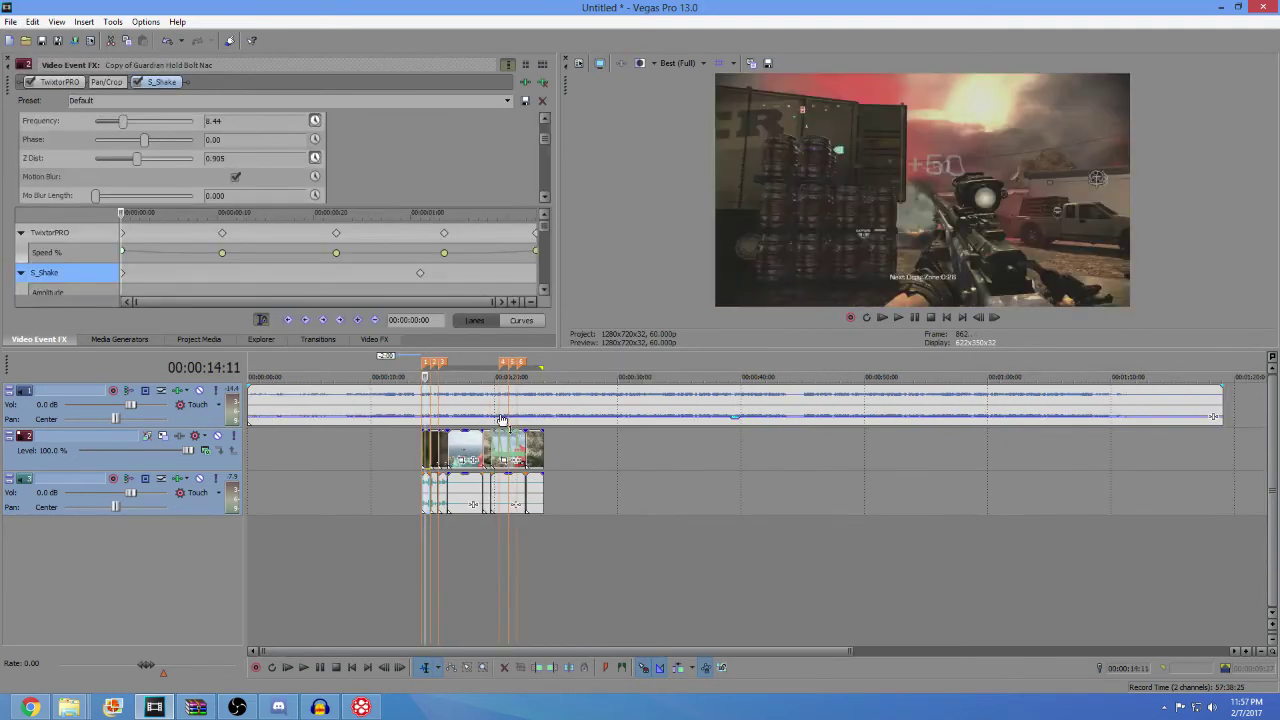
left_click(500, 420)
- Open the Render As settings and choose the MainConcept AVC/AAC template "Render Settings"
left_click(8, 27)
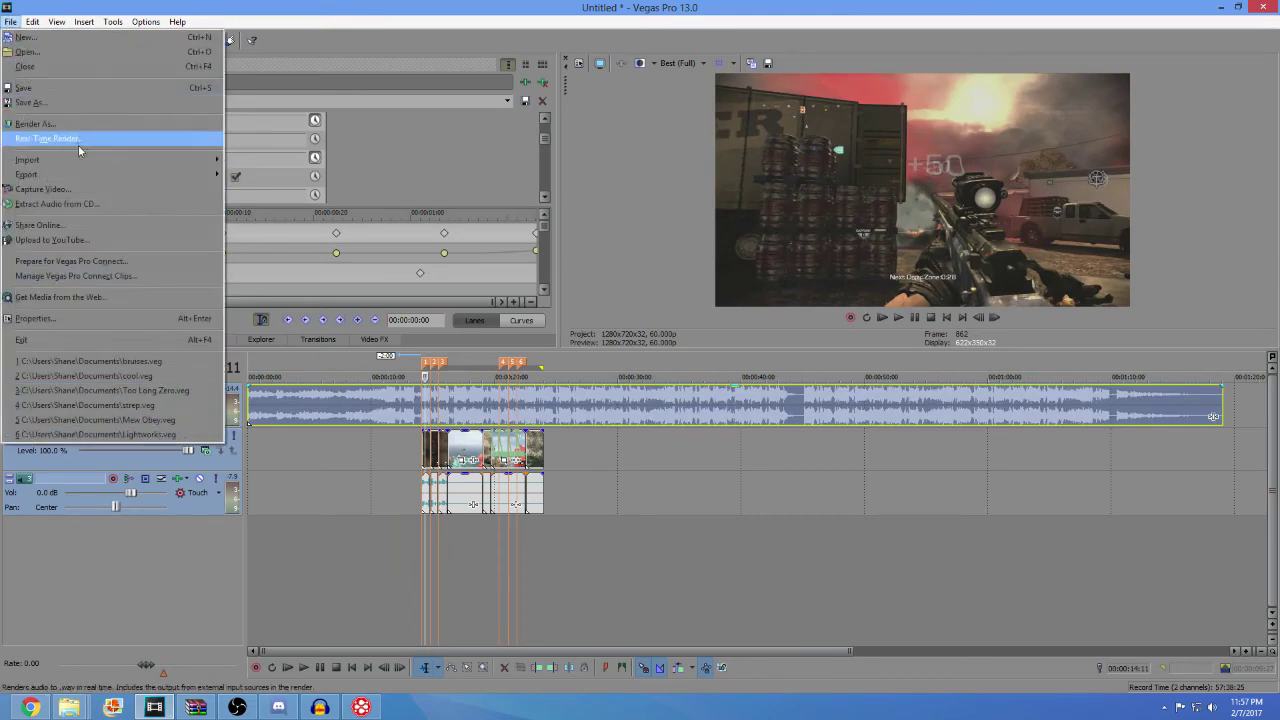
left_click(75, 123)
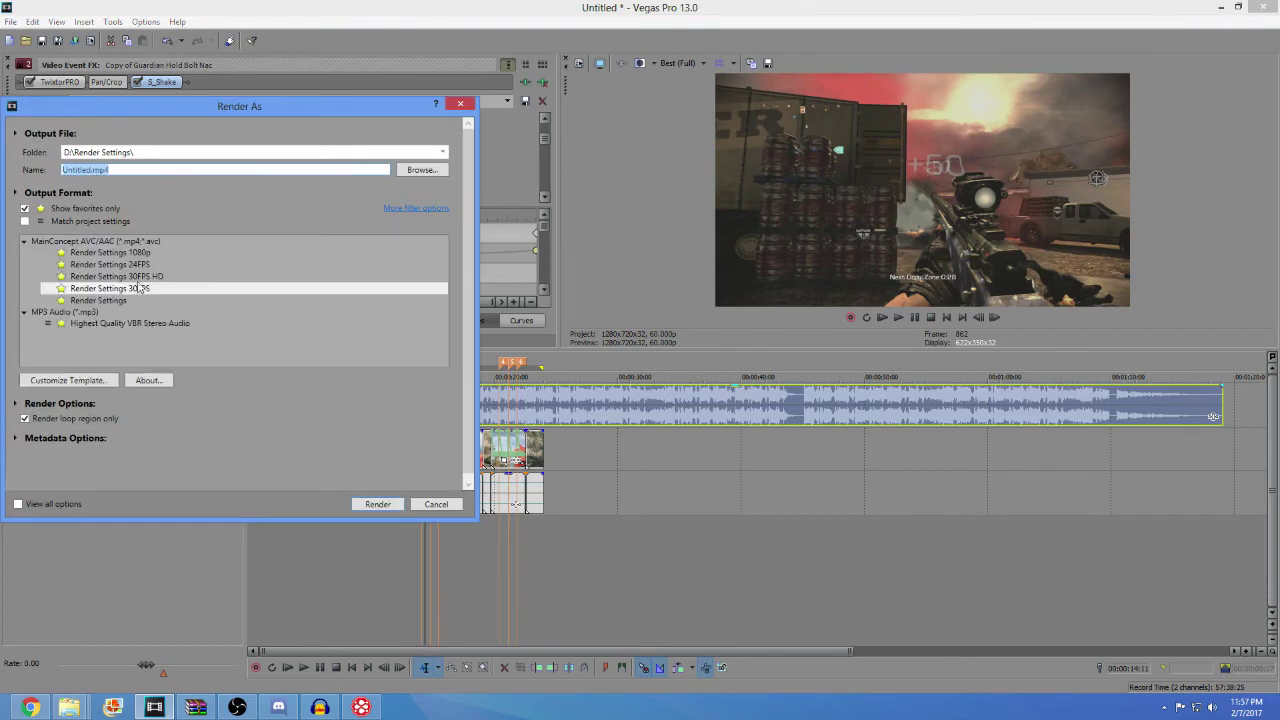
left_click(140, 287)
left_click(140, 298)
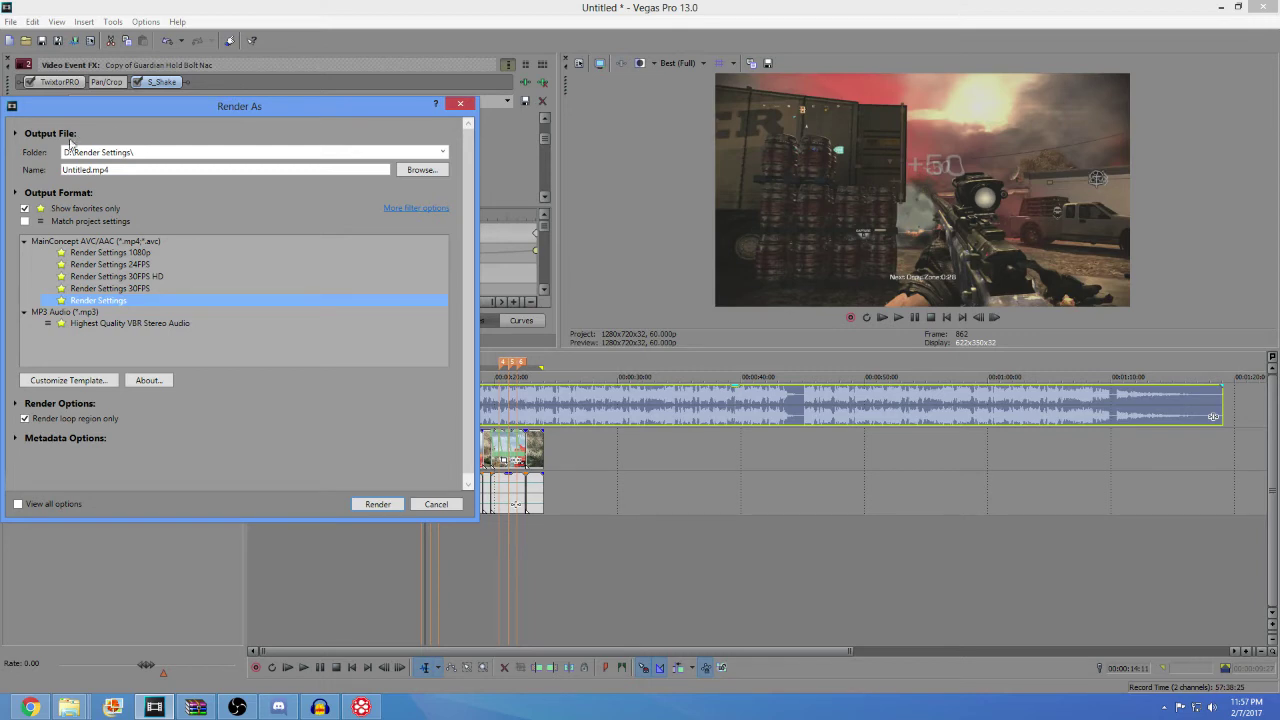
- Name the output file Twixtor.mp4 and start the render
double_click(89, 169)
double_click(89, 169)
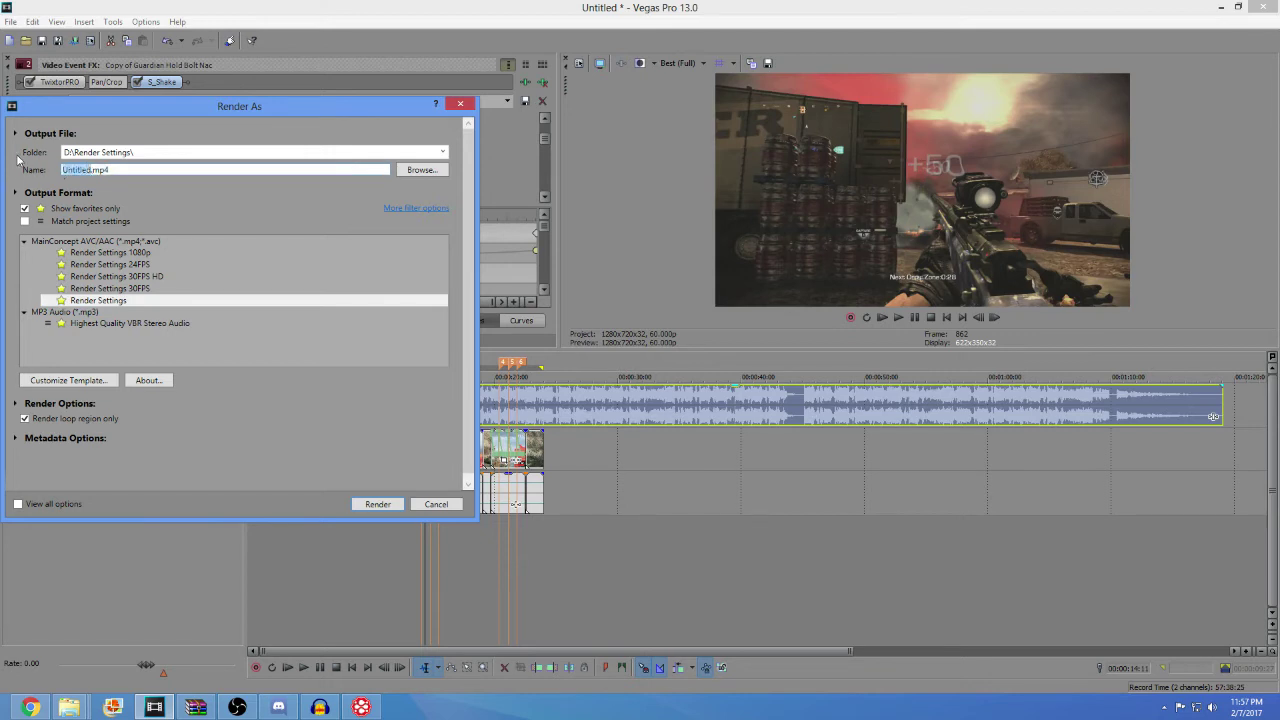
key("BackSpace")
type("Twixtor")
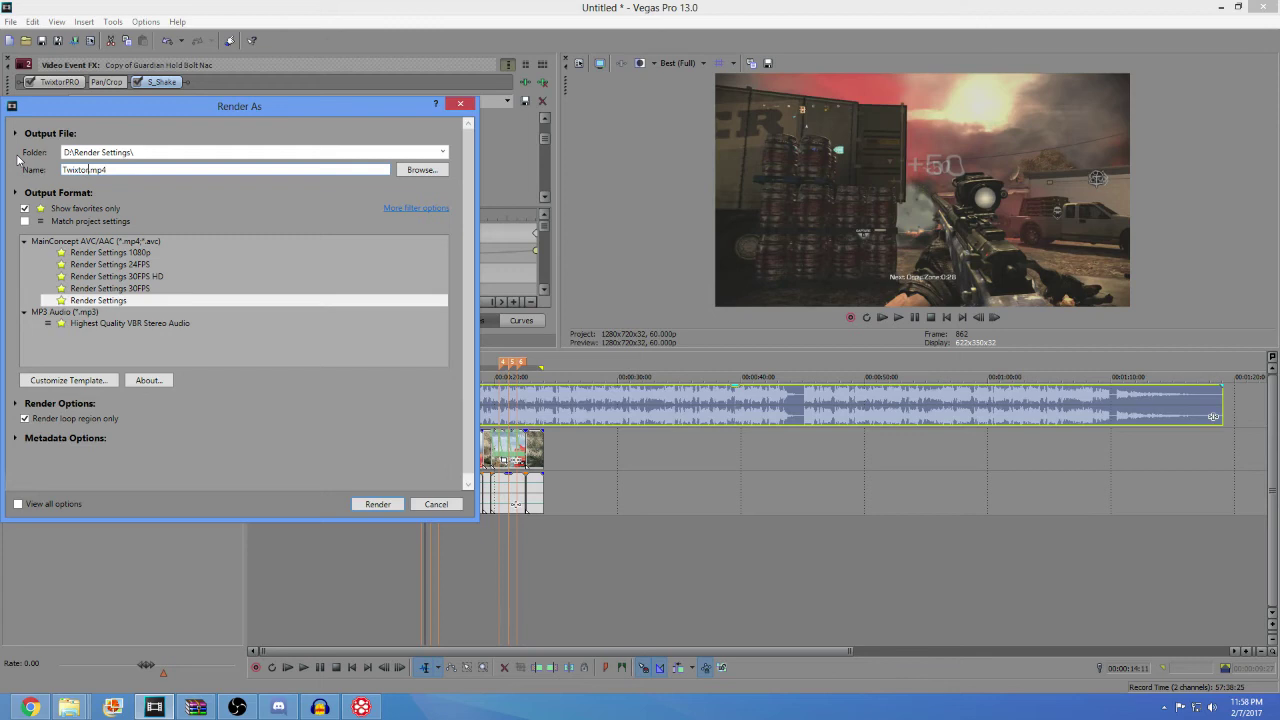
left_click(388, 508)
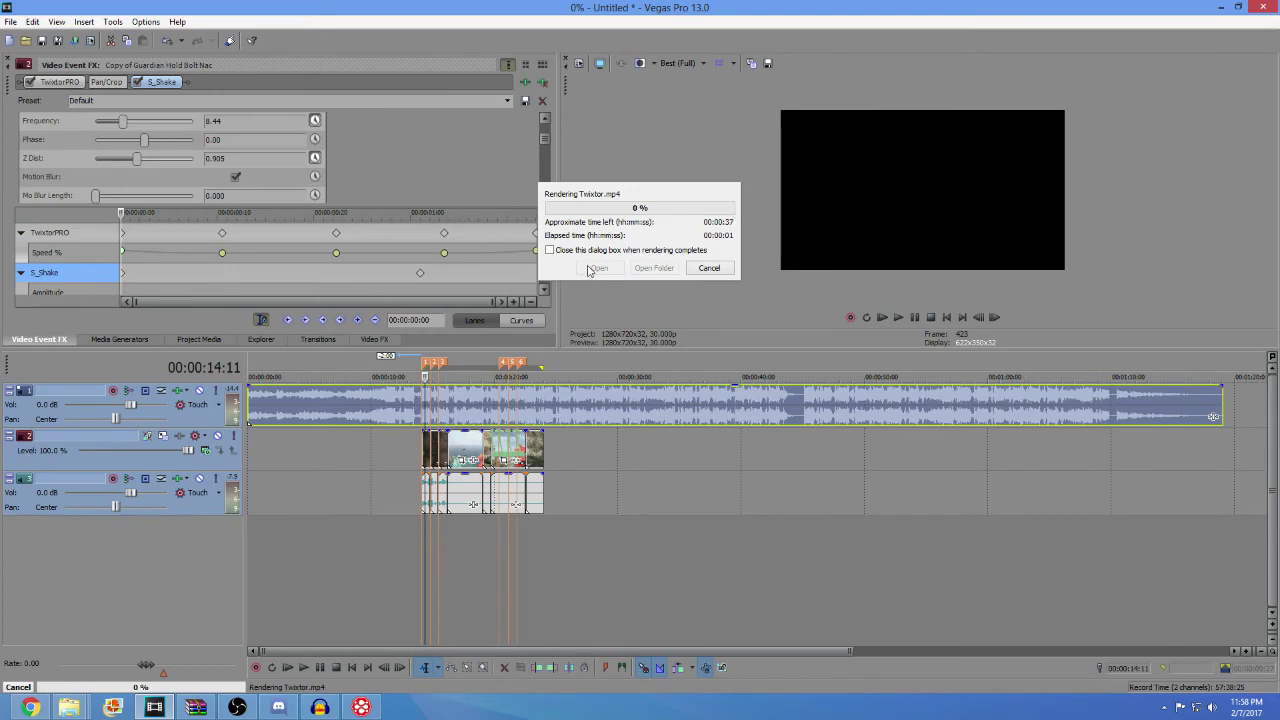